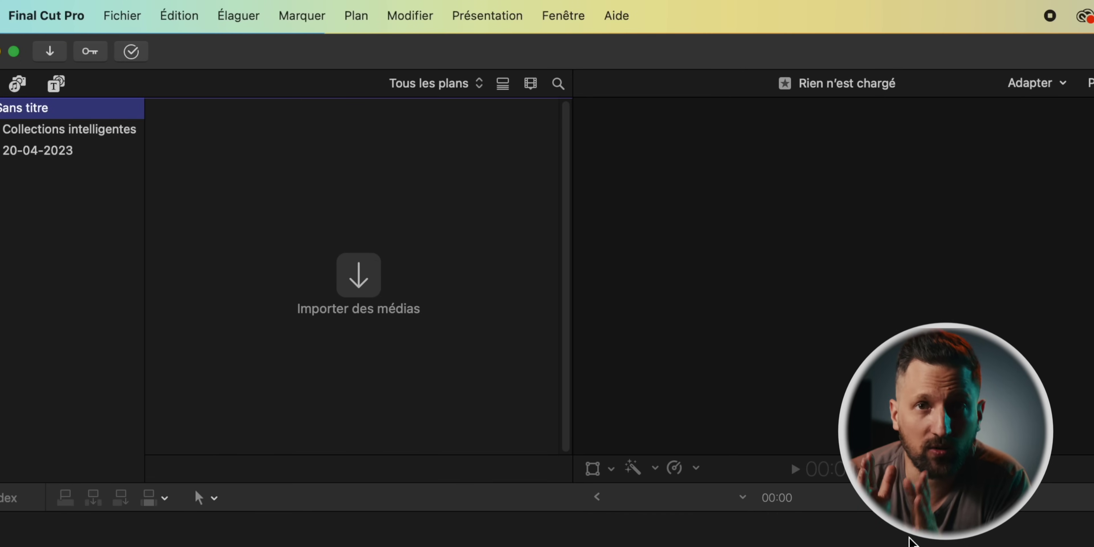
Step: Start a new library and choose the DEMO FINAL CUT folder on the FCP 5 drive as its save location
left_click(124, 18)
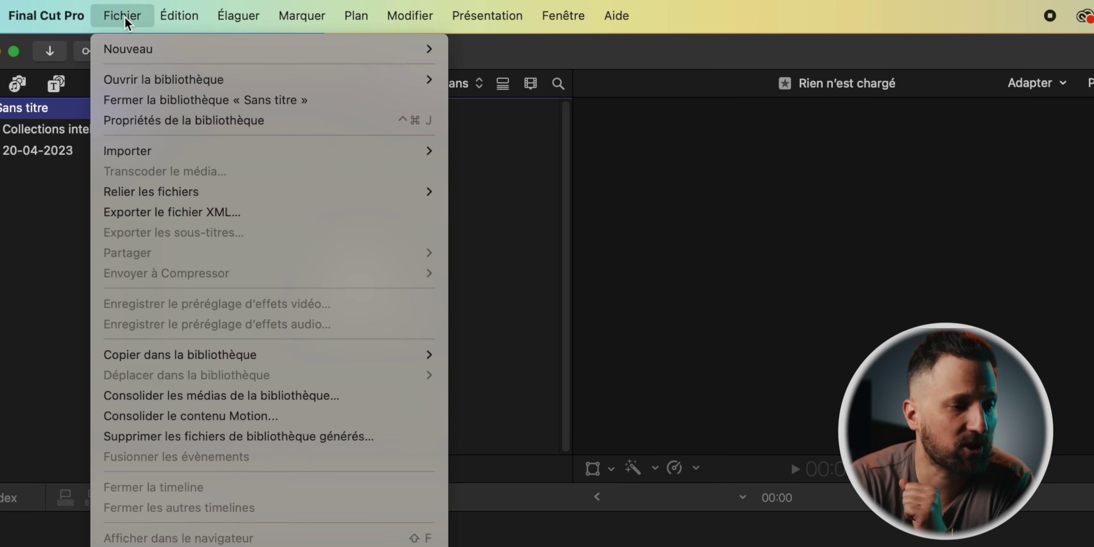
mouse_move(140, 47)
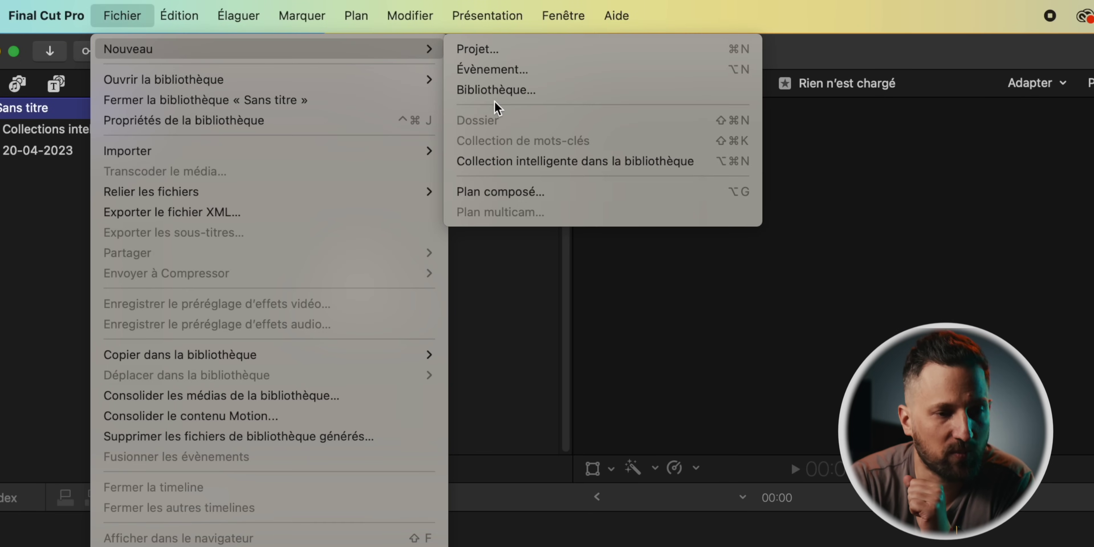
left_click(498, 90)
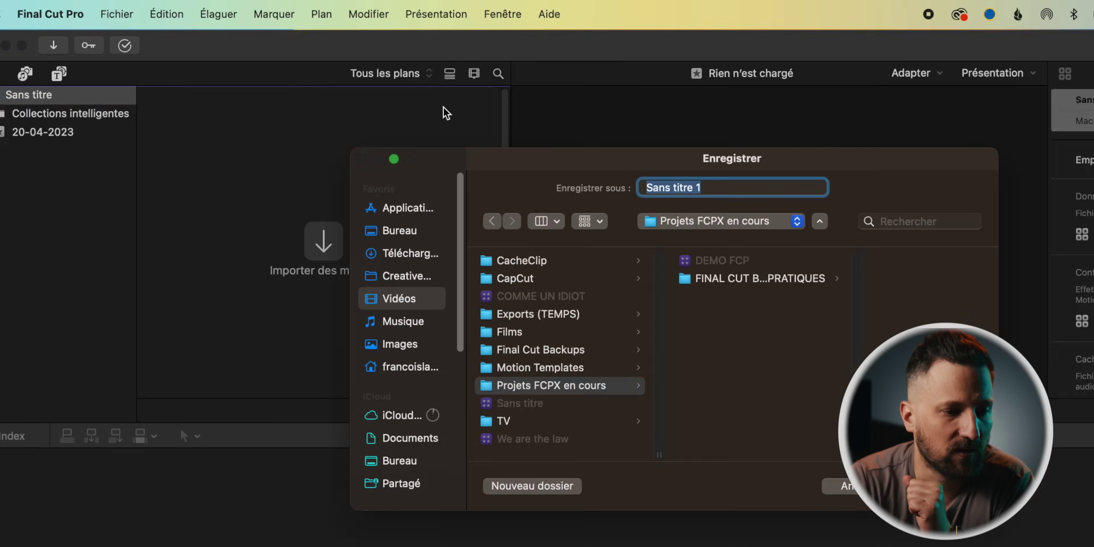
scroll(426, 432, "down", 5)
left_click(399, 387)
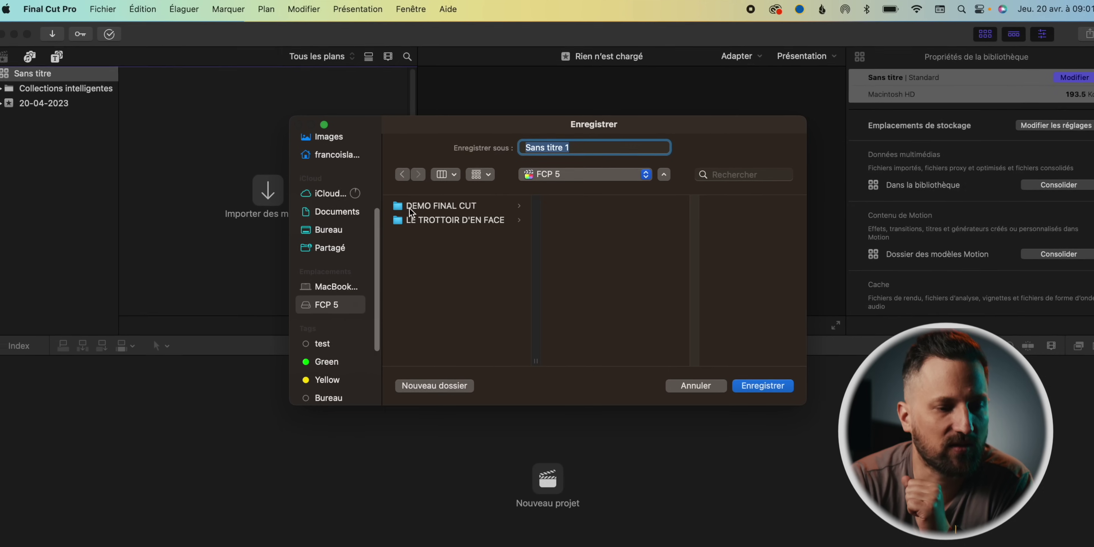
left_click(444, 206)
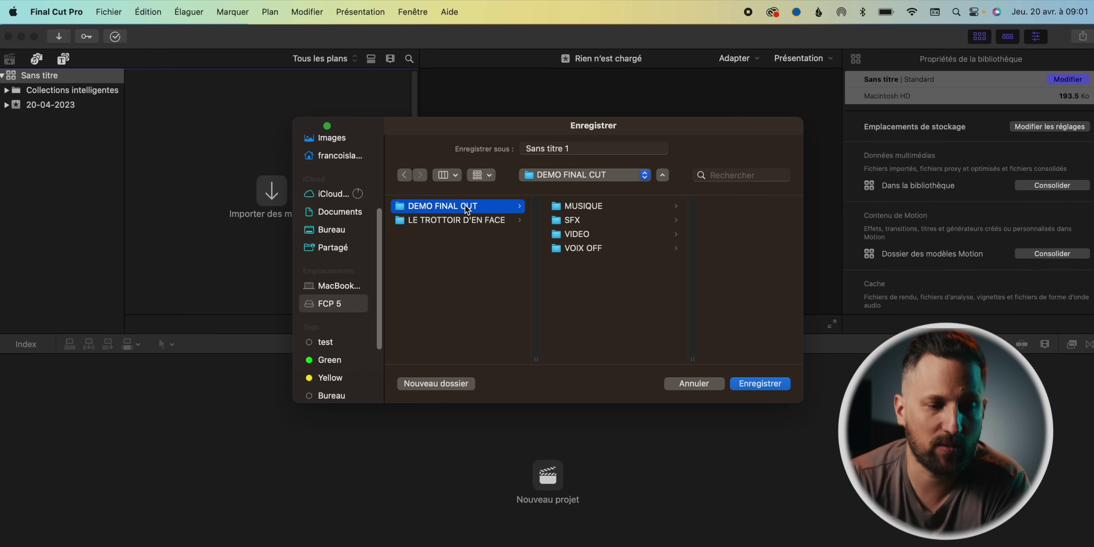
Step: Name the new library FINAL CUT YOUTUBE and save it
left_click(580, 148)
left_click_drag(580, 148, 518, 147)
type("FINAL CUT")
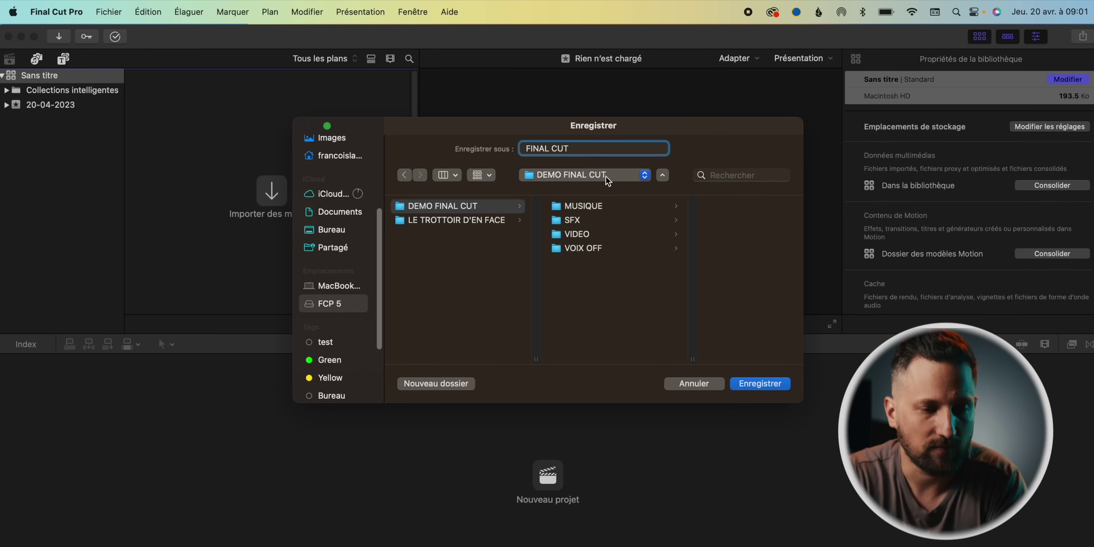
type(" YOUTUBE")
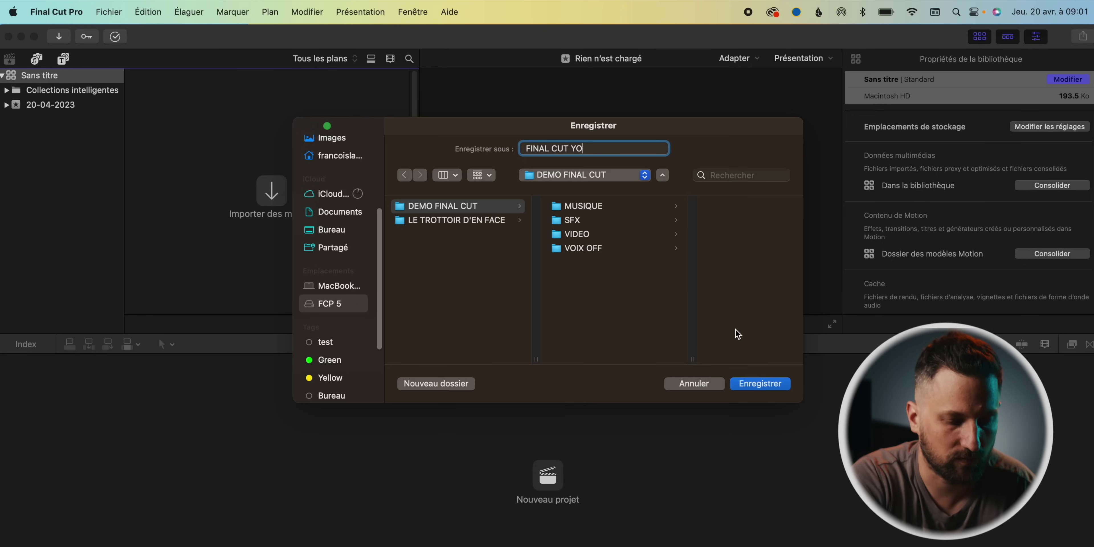
left_click(760, 386)
Step: Close the "Sans titre" library
left_click(33, 119)
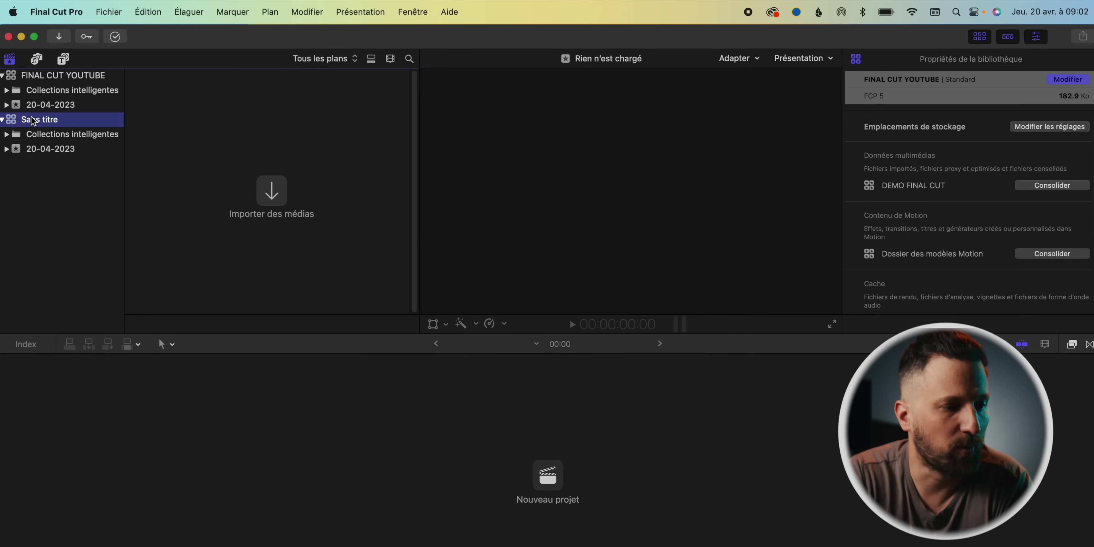
right_click(33, 120)
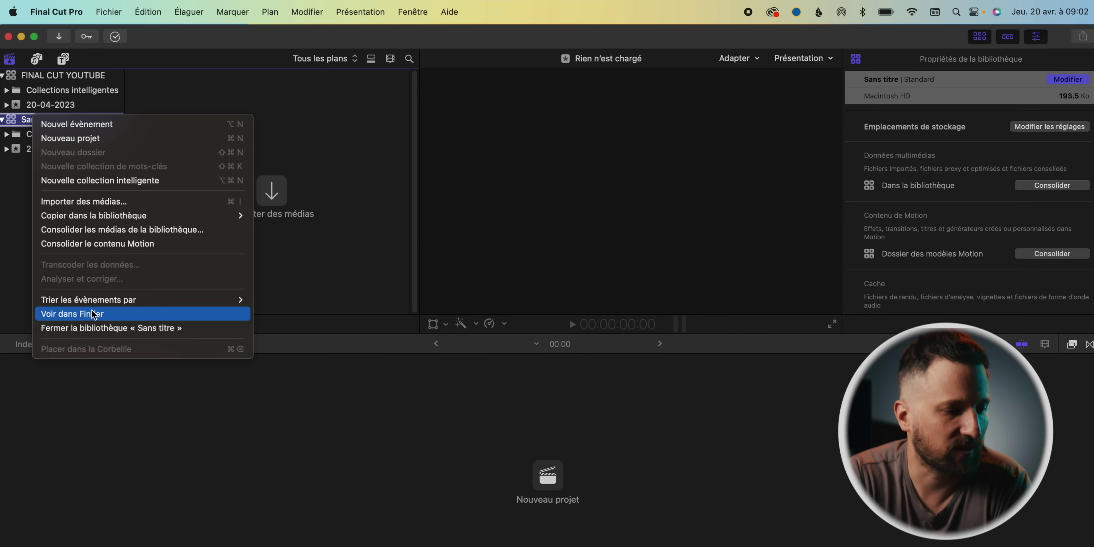
left_click(94, 328)
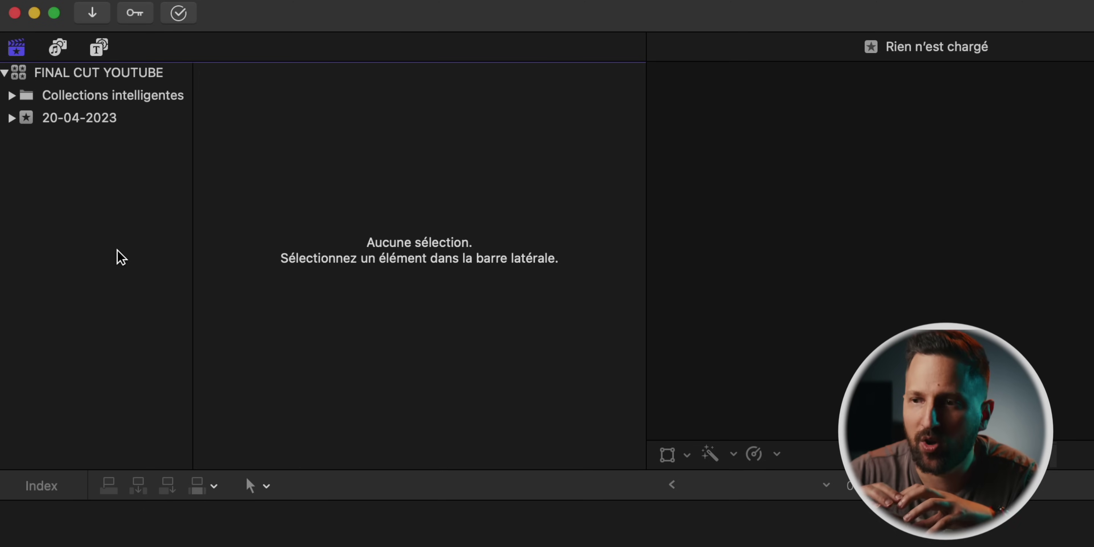
Step: Start a media import for the FINAL CUT YOUTUBE library and set the files to be kept in their original place
left_click(96, 83)
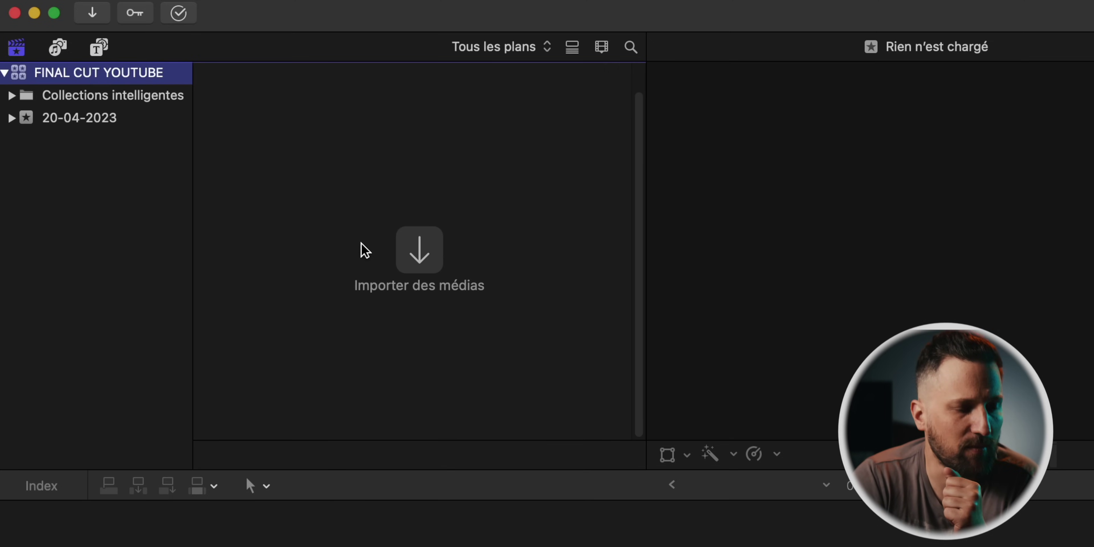
left_click(444, 272)
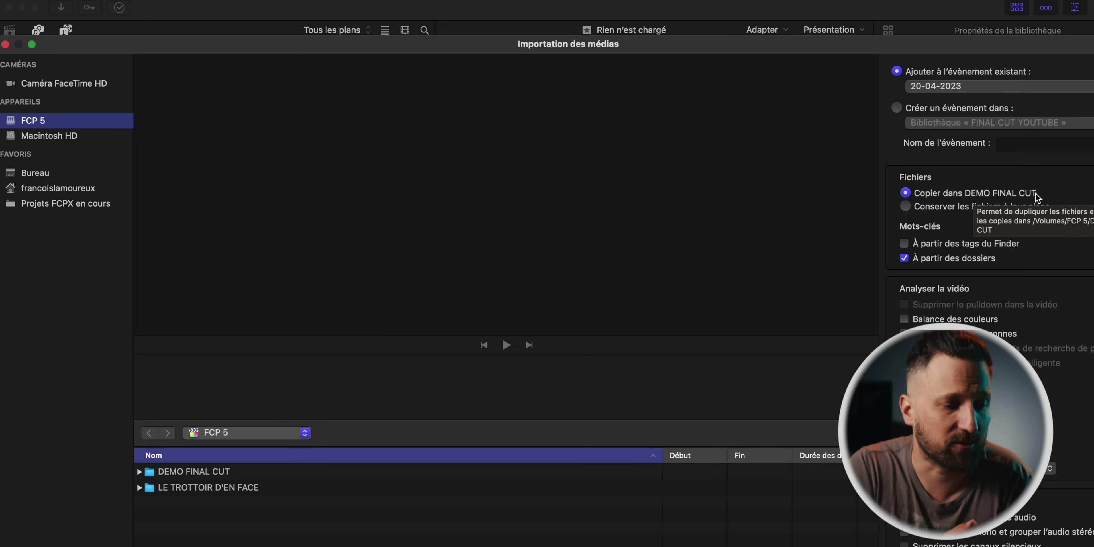
left_click(906, 206)
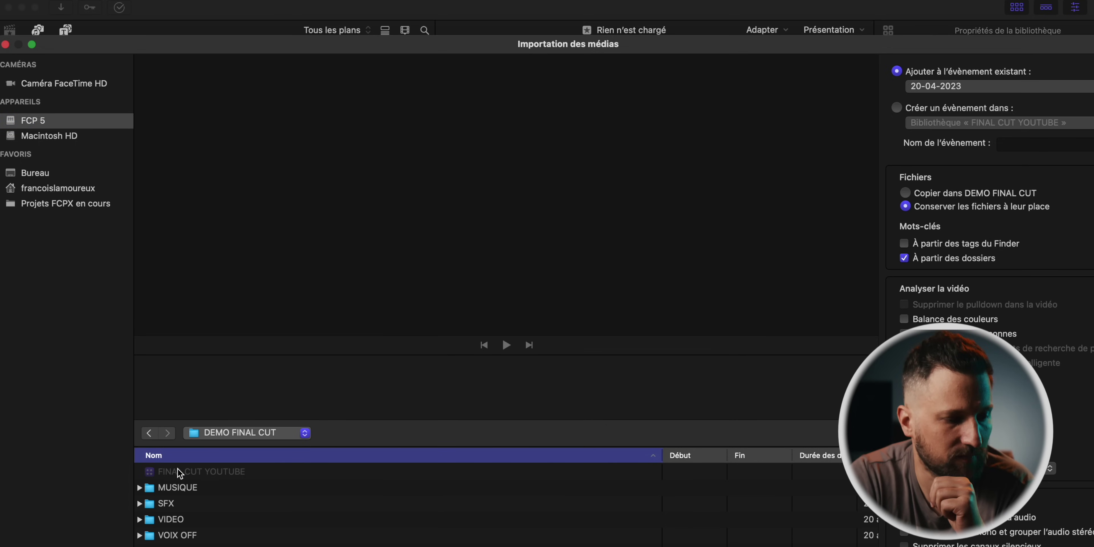
Step: Select the MUSIQUE, SFX, VIDEO and VOIX OFF folders in DEMO FINAL CUT, with the existing event 20-04-2023 as destination
left_click(189, 488)
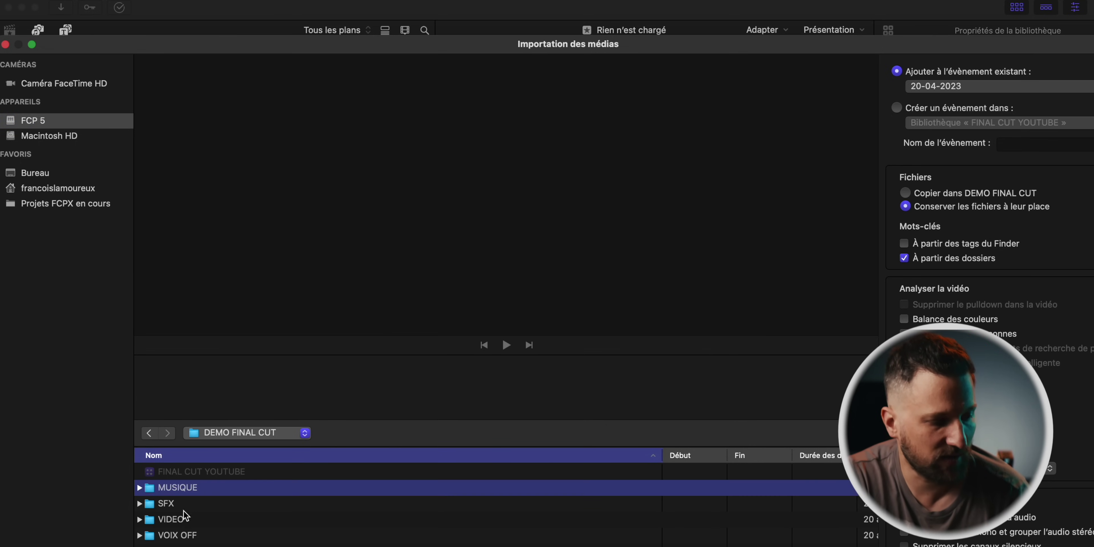
left_click(187, 537, "shift")
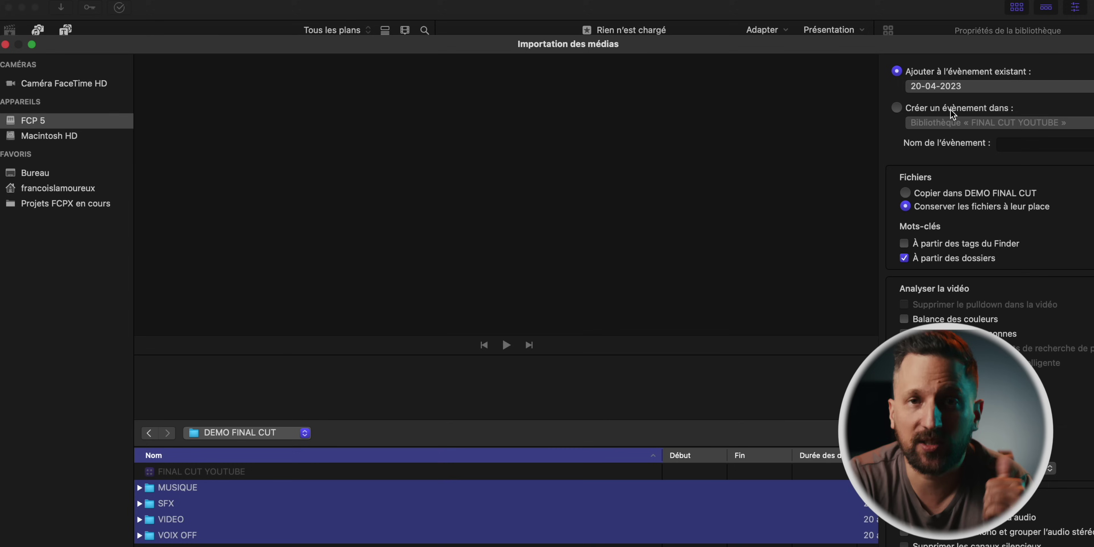
left_click(1022, 88)
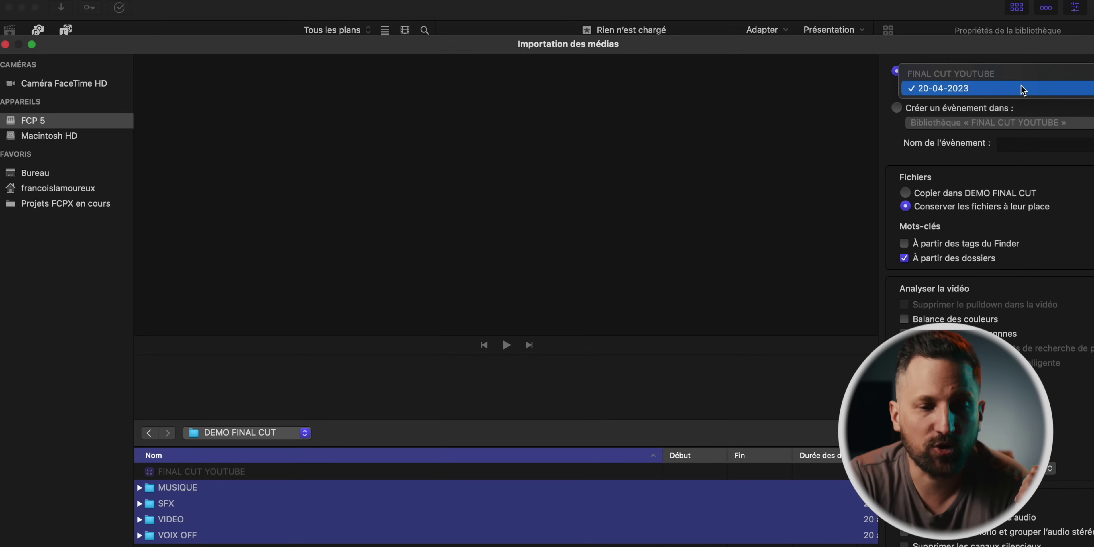
left_click(1022, 88)
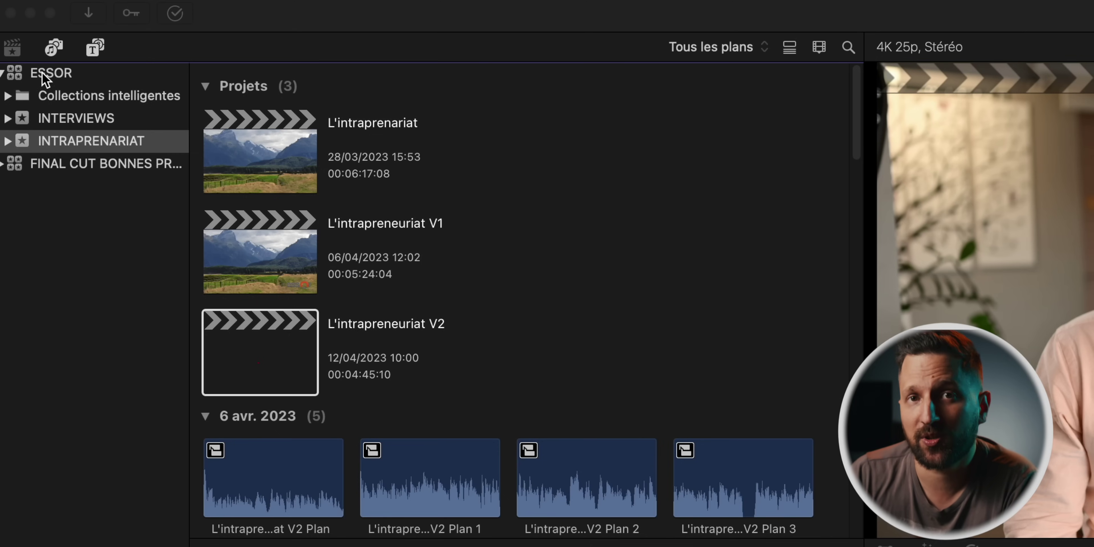
Step: Look through the projects and clips of the INTERVIEWS and INTRAPRENARIAT events in the ESSOR library
left_click(70, 118)
scroll(337, 212, "down", 6)
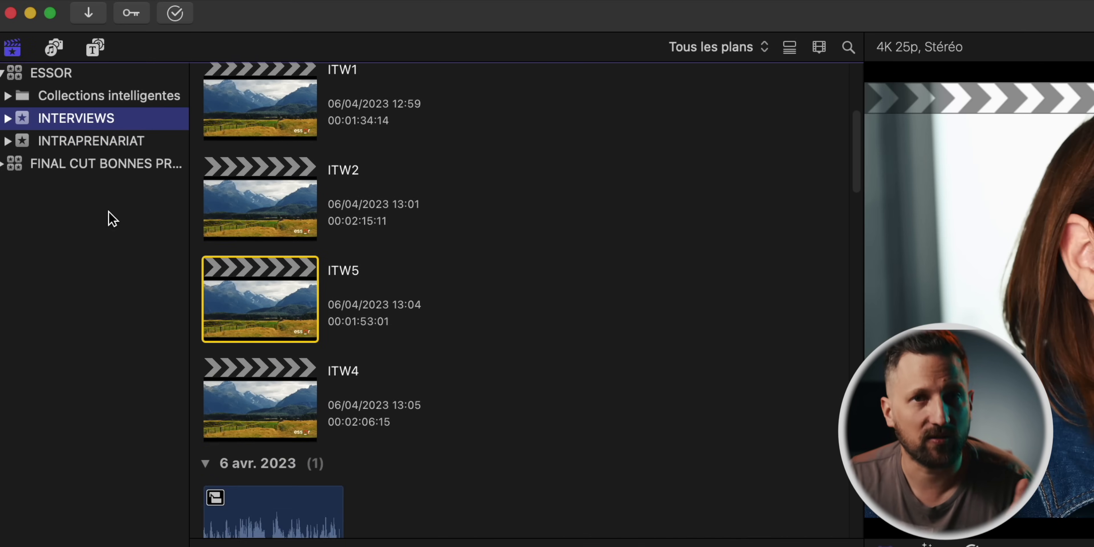
left_click(72, 145)
scroll(368, 223, "up", 3)
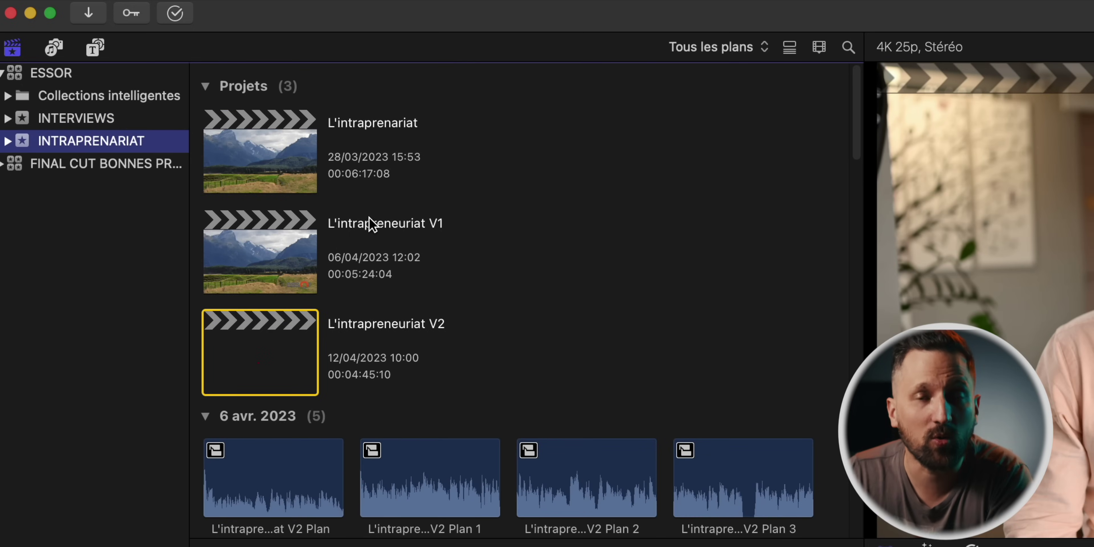
scroll(373, 230, "down", 5)
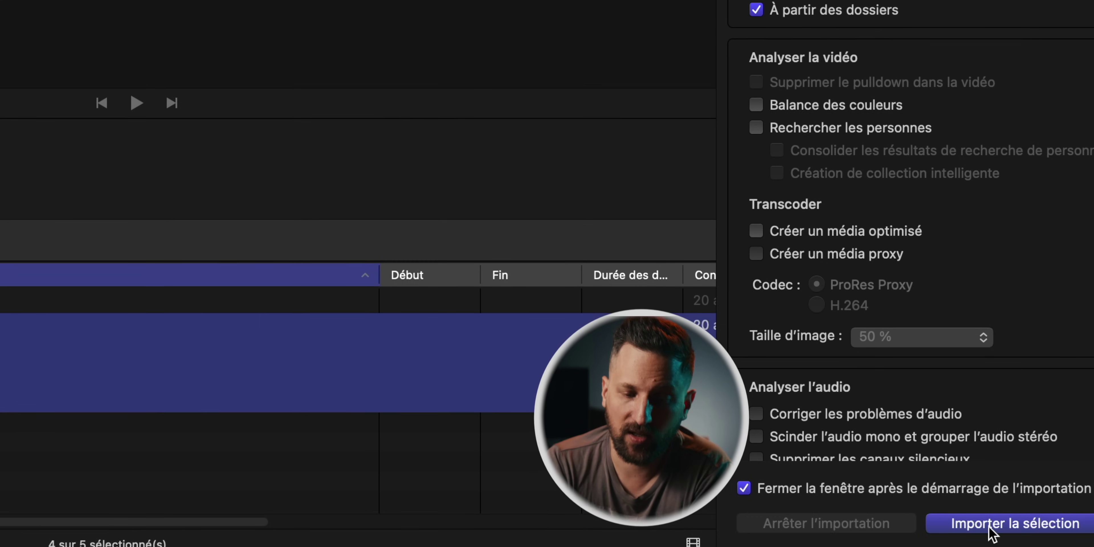
Step: Import the selected media folders into the 20-04-2023 event
left_click(990, 532)
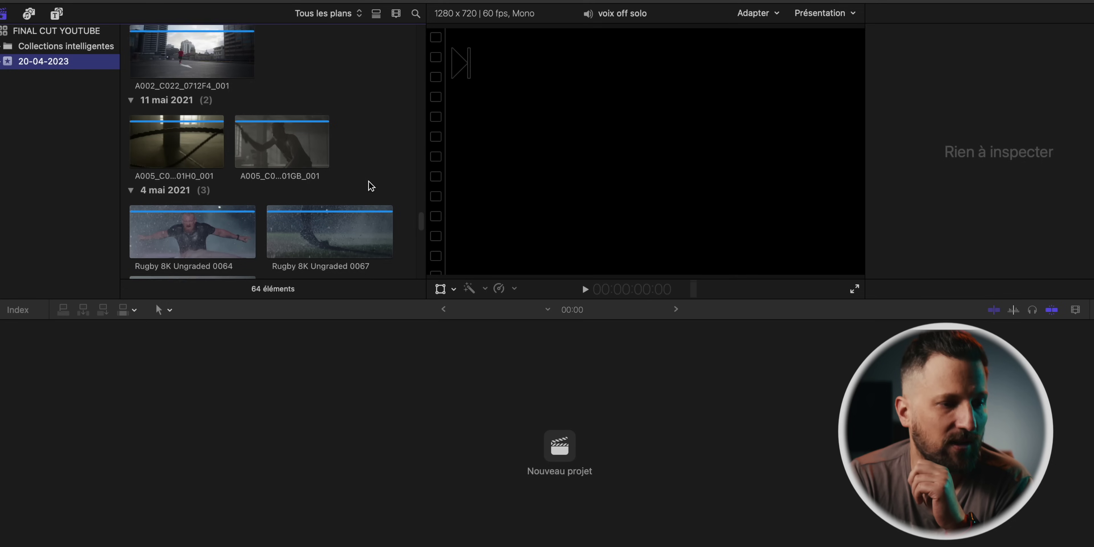
Step: Browse the imported video and audio clips in the 20-04-2023 event, previewing the 256208 athlete clip
scroll(370, 185, "down", 10)
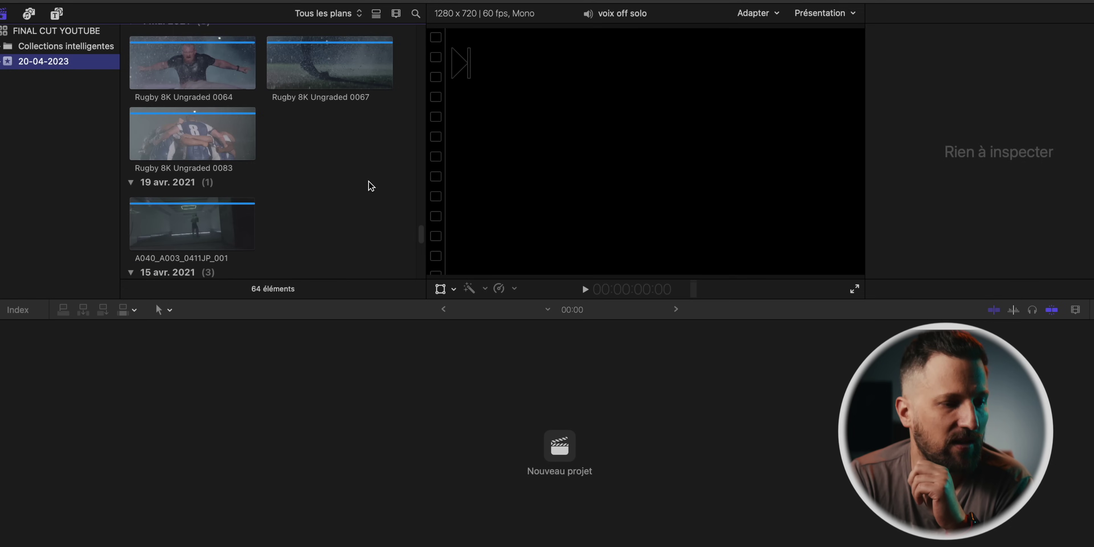
scroll(371, 186, "down", 3)
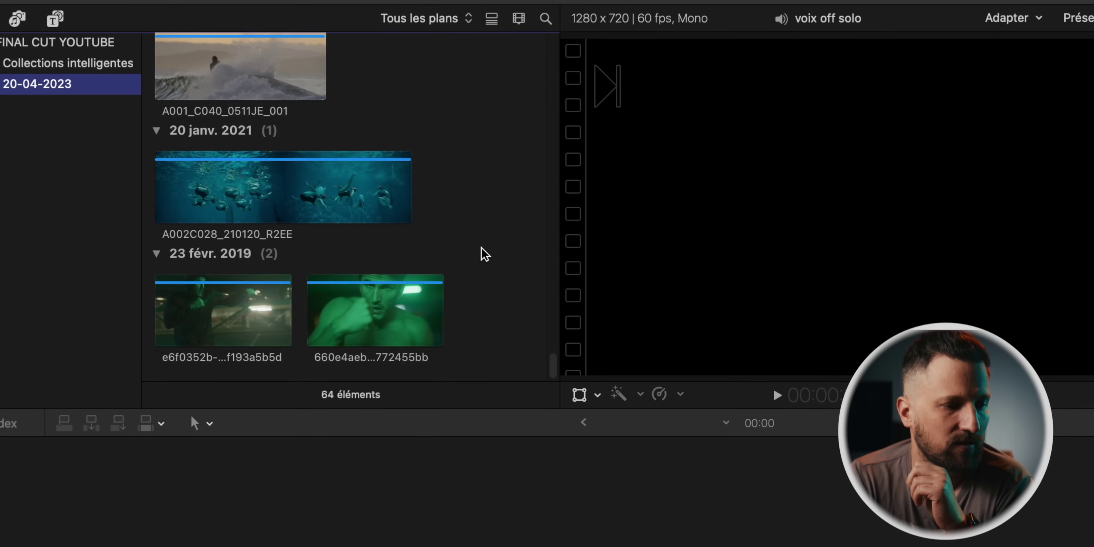
scroll(370, 185, "up", 10)
scroll(485, 255, "up", 15)
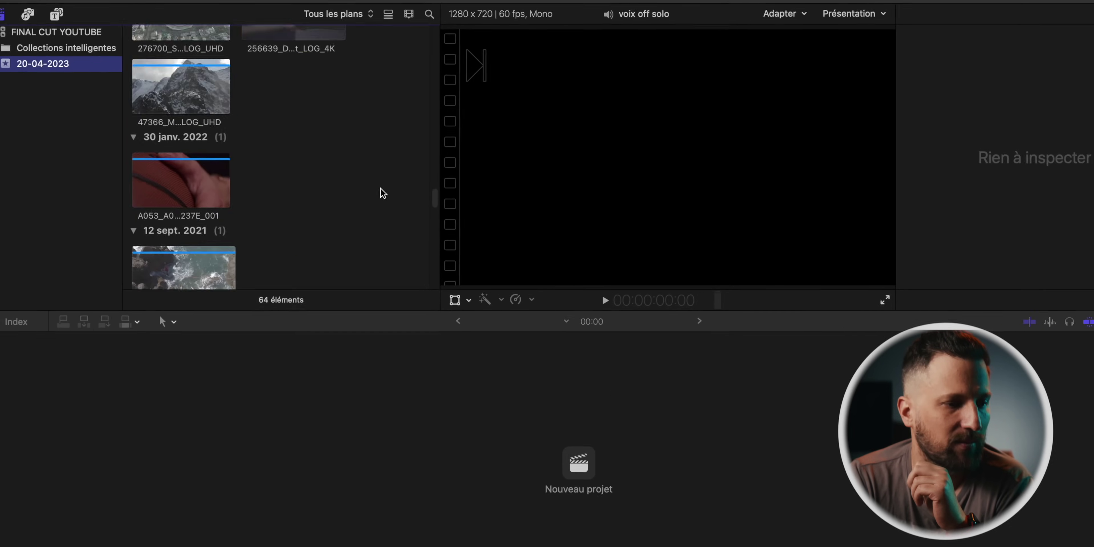
scroll(370, 185, "up", 15)
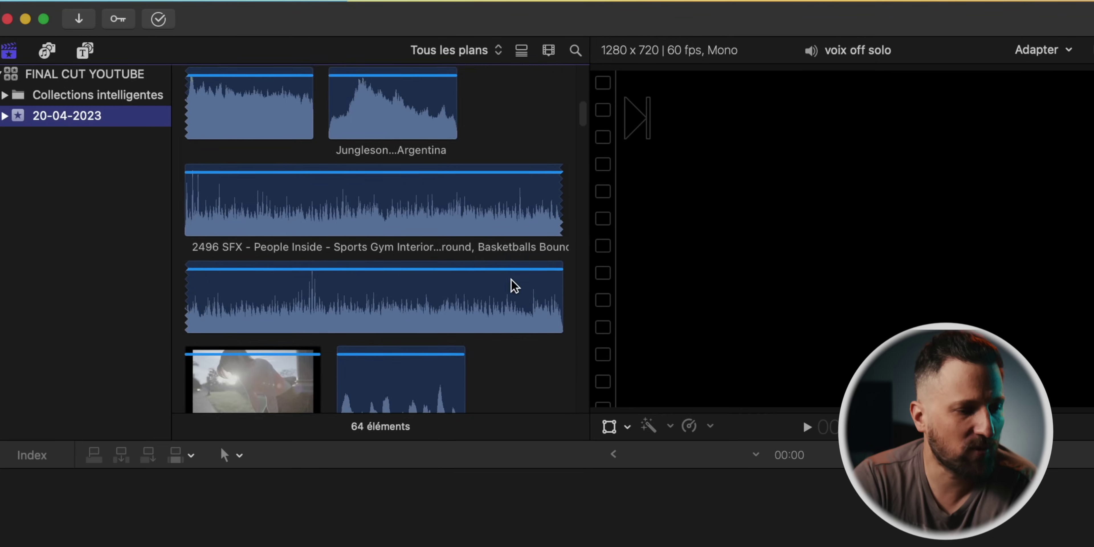
left_click(234, 270)
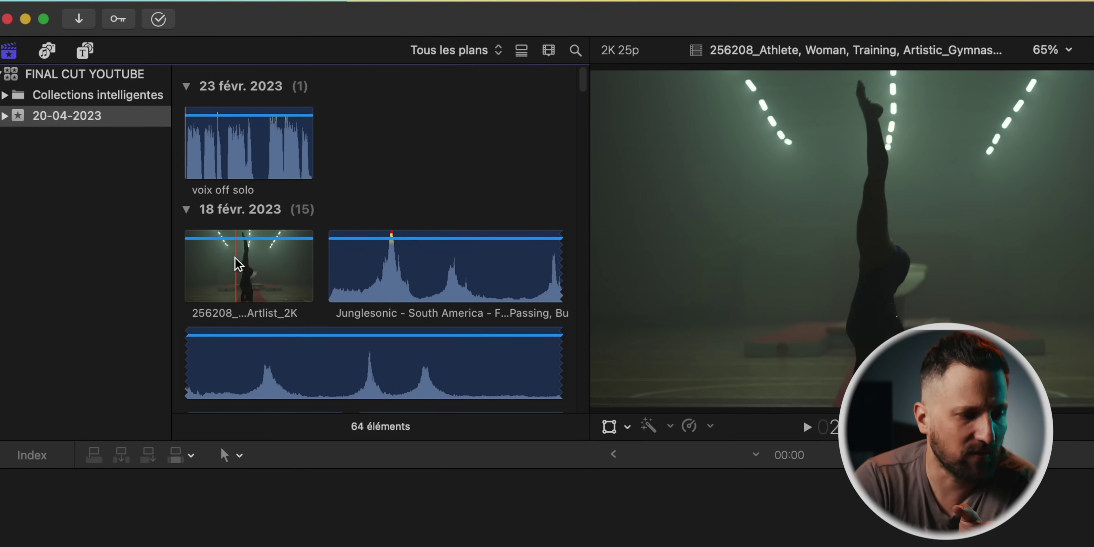
scroll(420, 274, "down", 1)
scroll(411, 278, "down", 5)
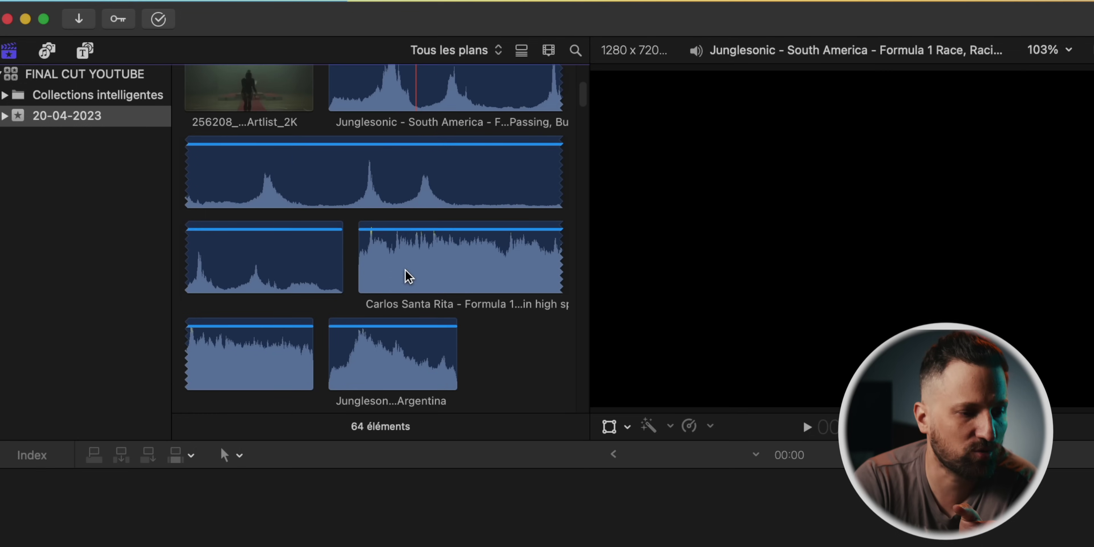
scroll(383, 367, "down", 3)
scroll(398, 369, "down", 15)
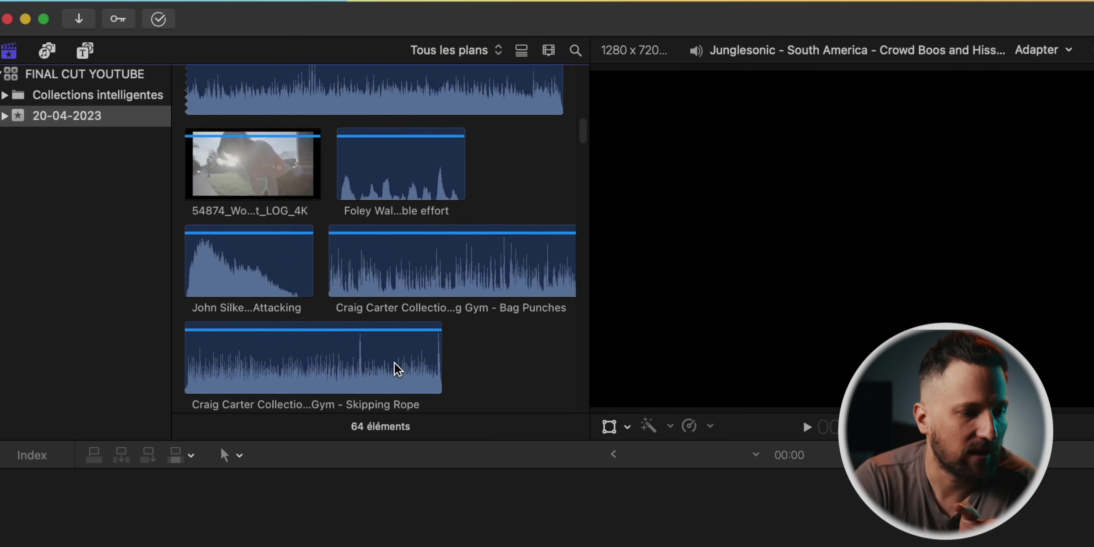
scroll(397, 369, "down", 15)
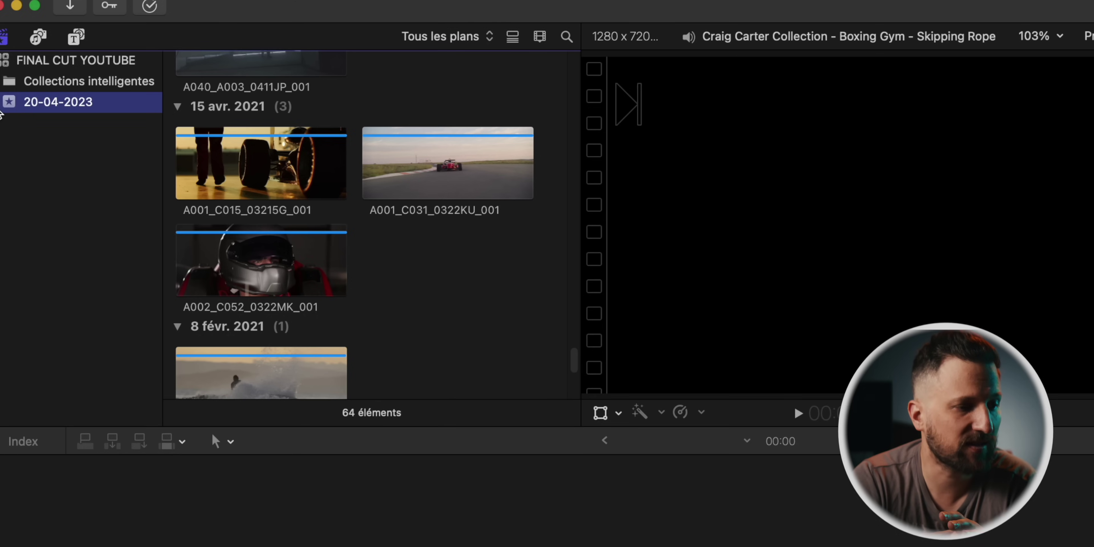
Step: Expand the 20-04-2023 event and review its SFX, VIDEO and VOIX OFF keyword collections
left_click(1, 110)
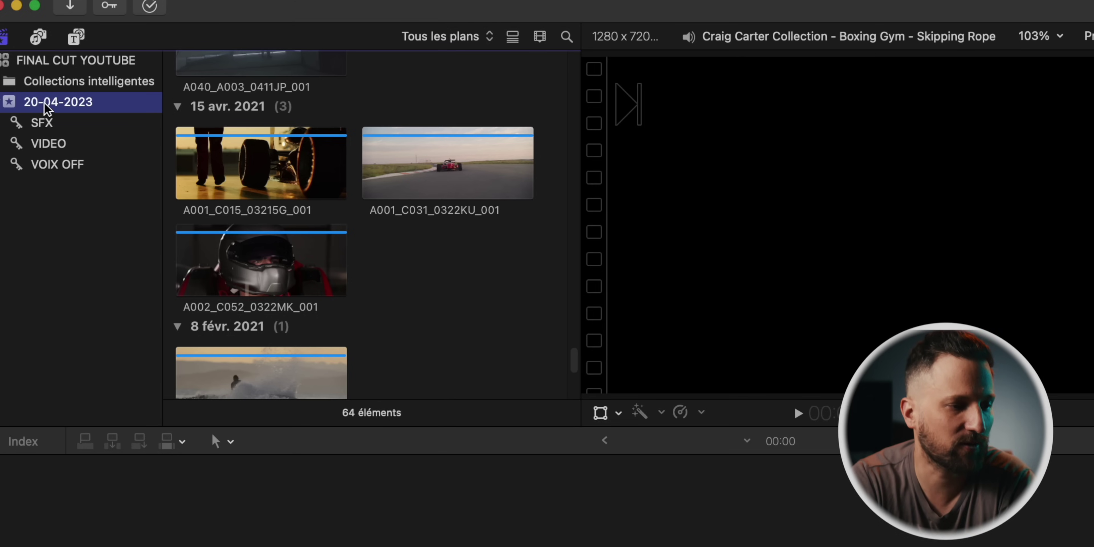
left_click(43, 126)
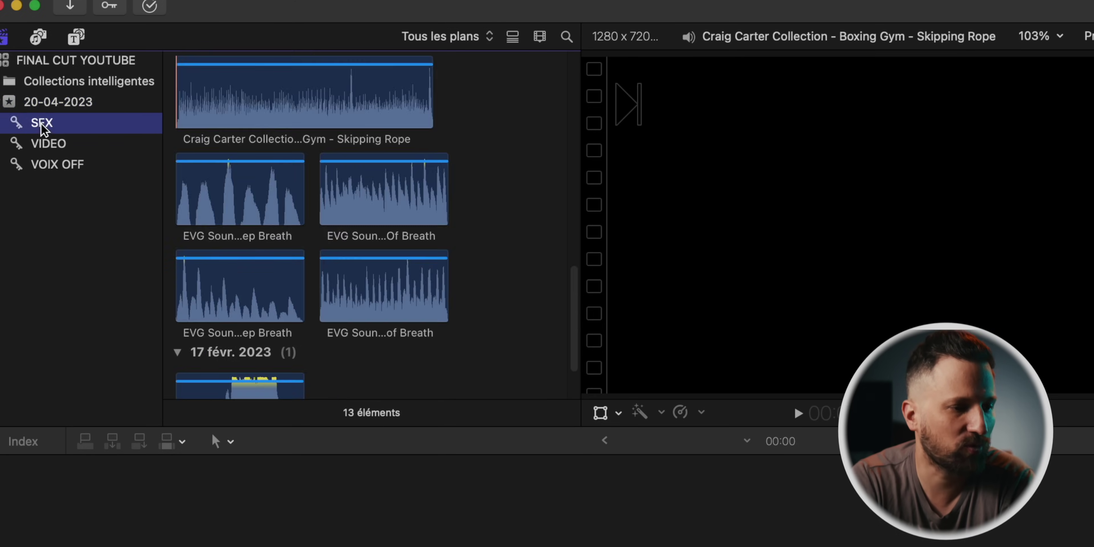
scroll(238, 171, "down", 3)
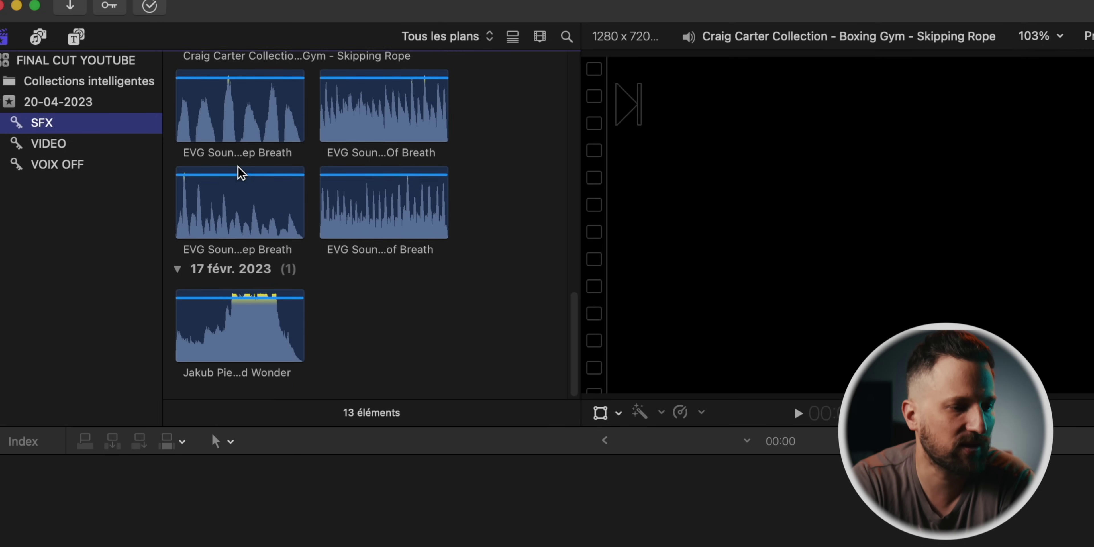
scroll(238, 171, "up", 6)
left_click(88, 142)
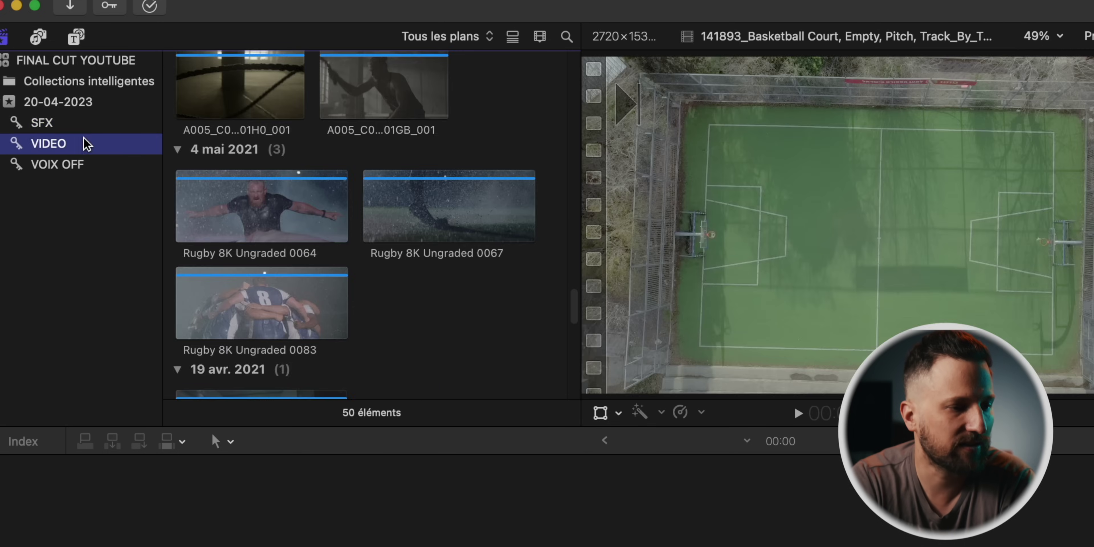
scroll(206, 124, "down", 5)
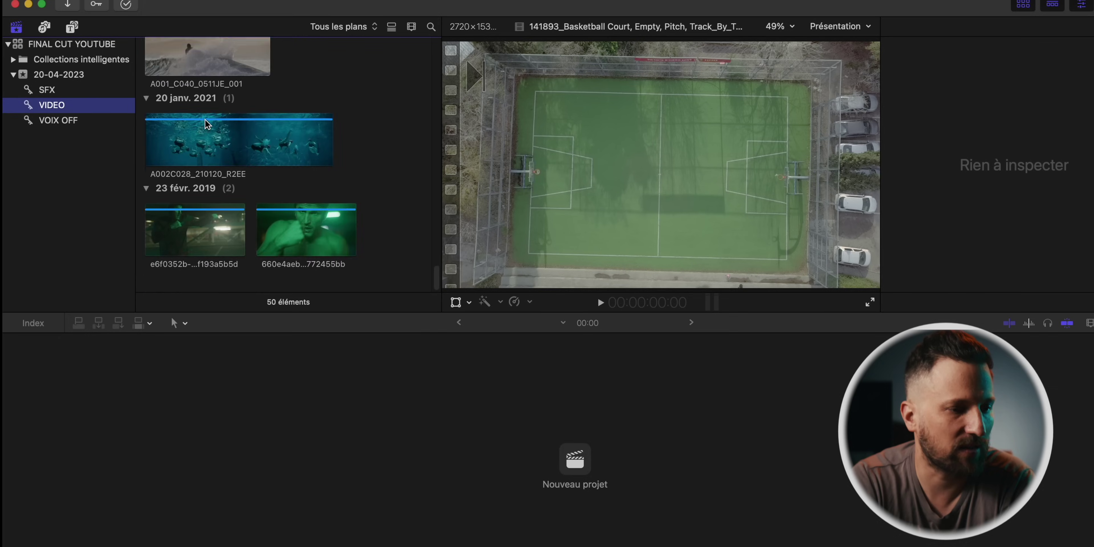
left_click(60, 121)
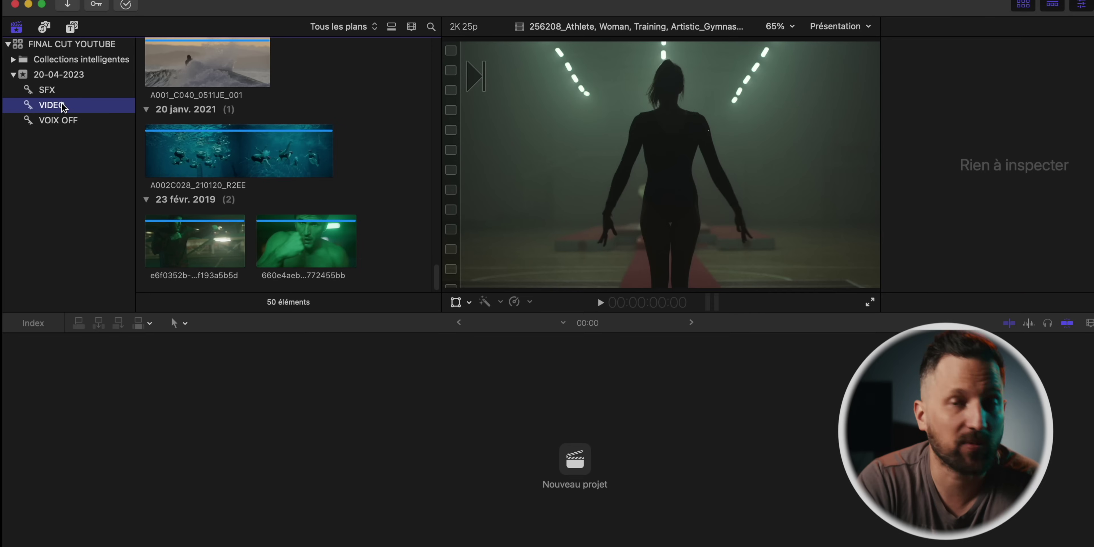
Step: Hide the inspector, the timeline and the libraries sidebar to give the VIDEO collection's clips more room
left_click(149, 152)
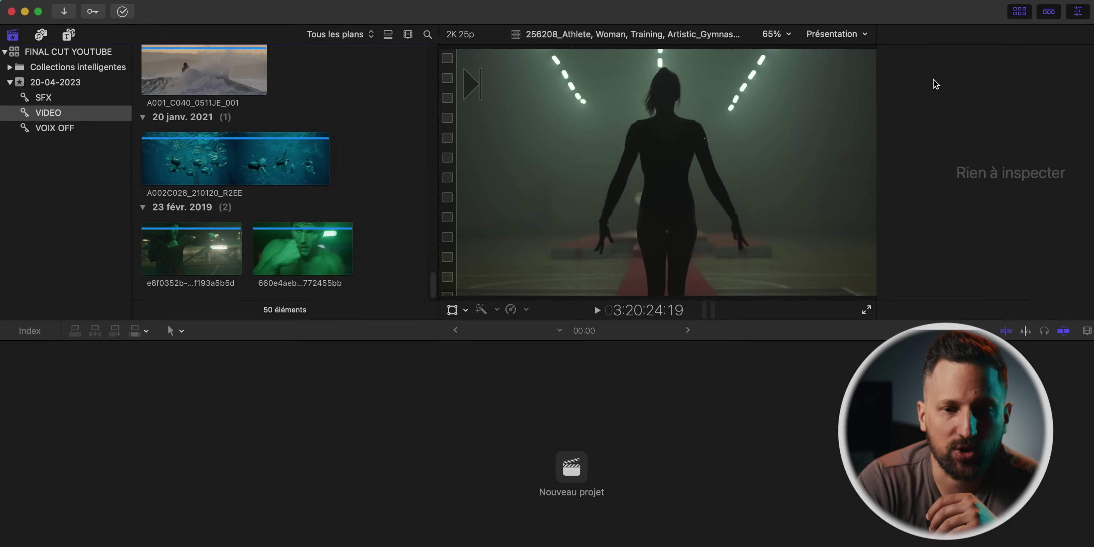
left_click(1079, 16)
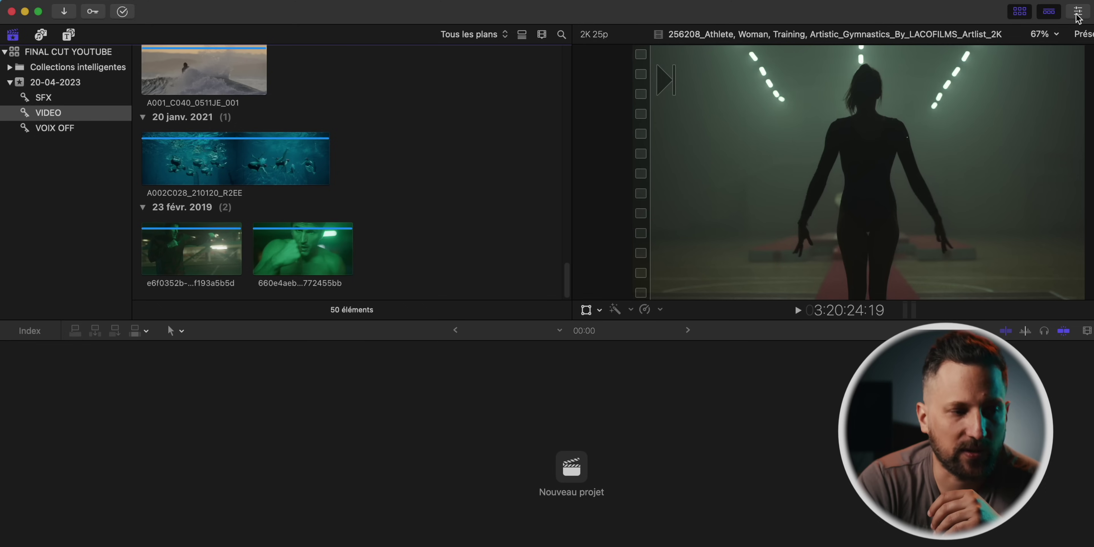
left_click(1049, 13)
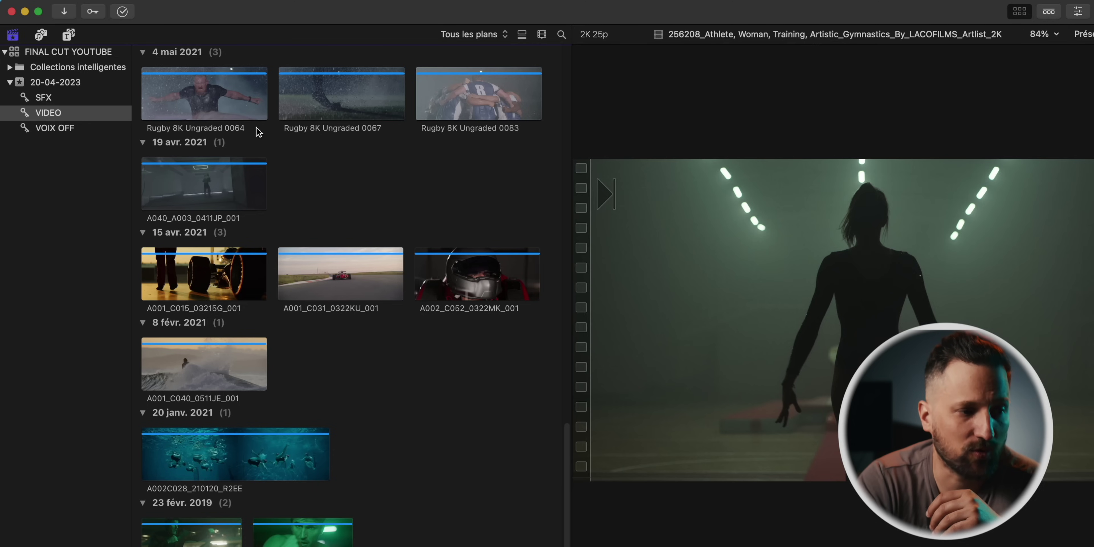
left_click(15, 35)
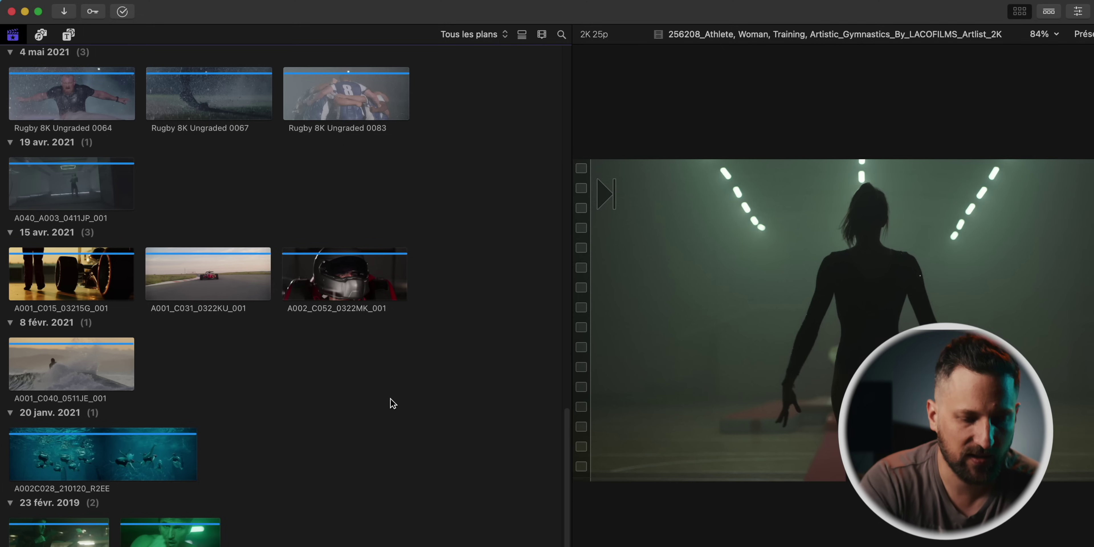
Step: Expand the browser filmstrips to one thumbnail every 2 s so each clip shows more frames
key("super+minus")
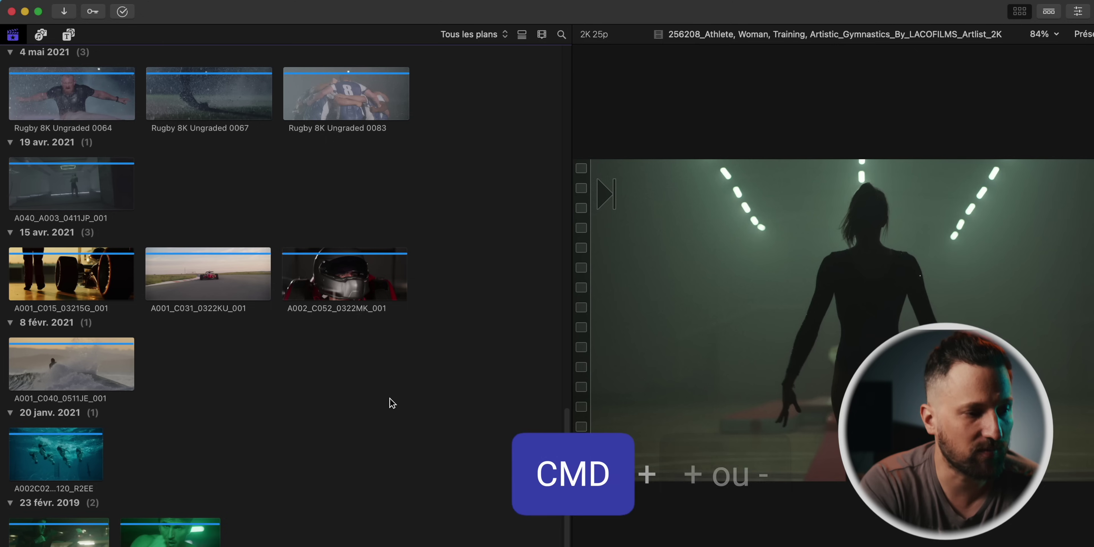
key("super+plus")
key("super+plus")
key("super+plus")
key("super+plus")
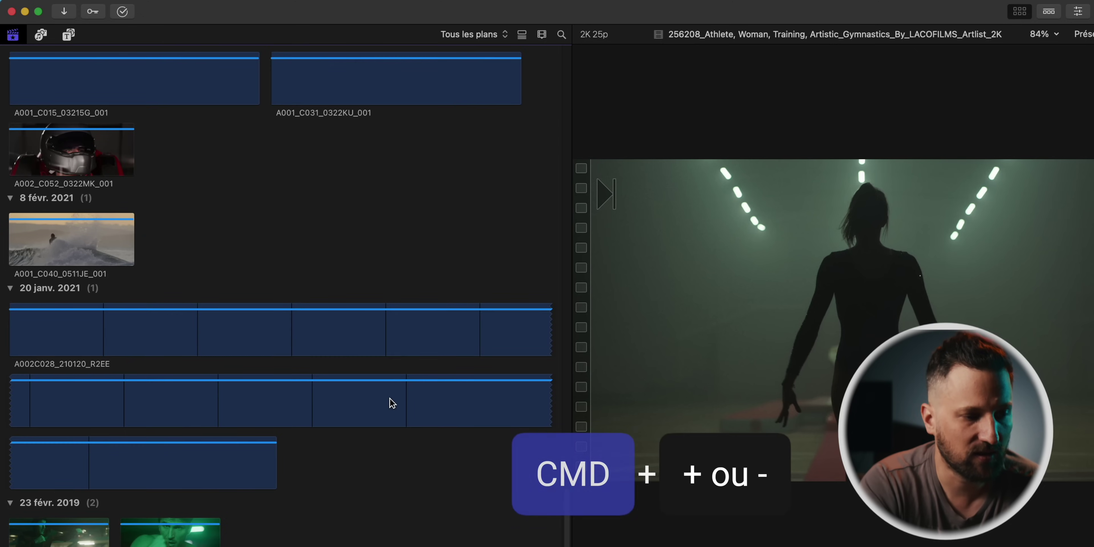
key("super+minus")
key("super+minus")
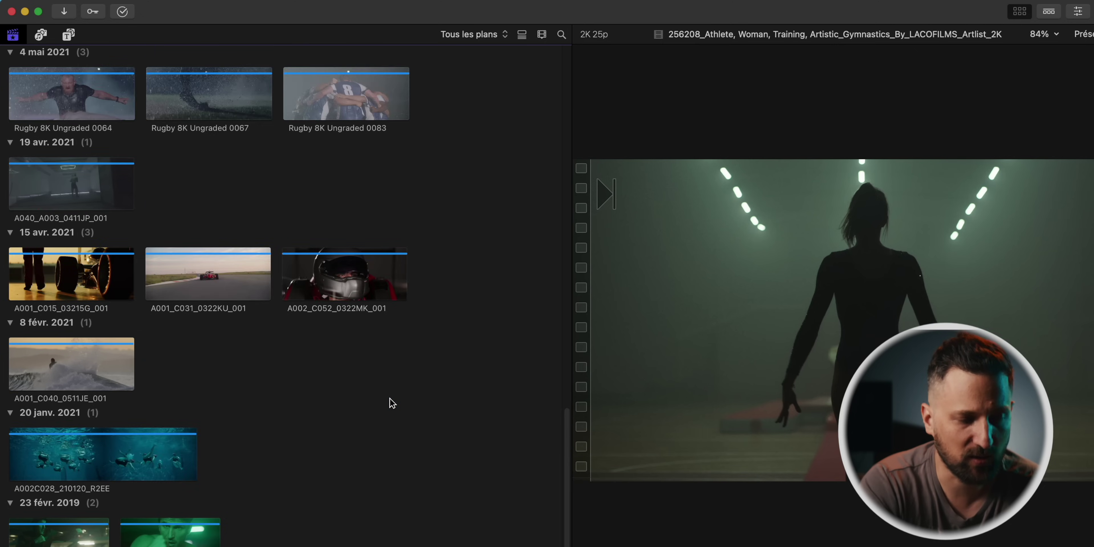
key("super+plus")
key("super+plus")
key("super+plus")
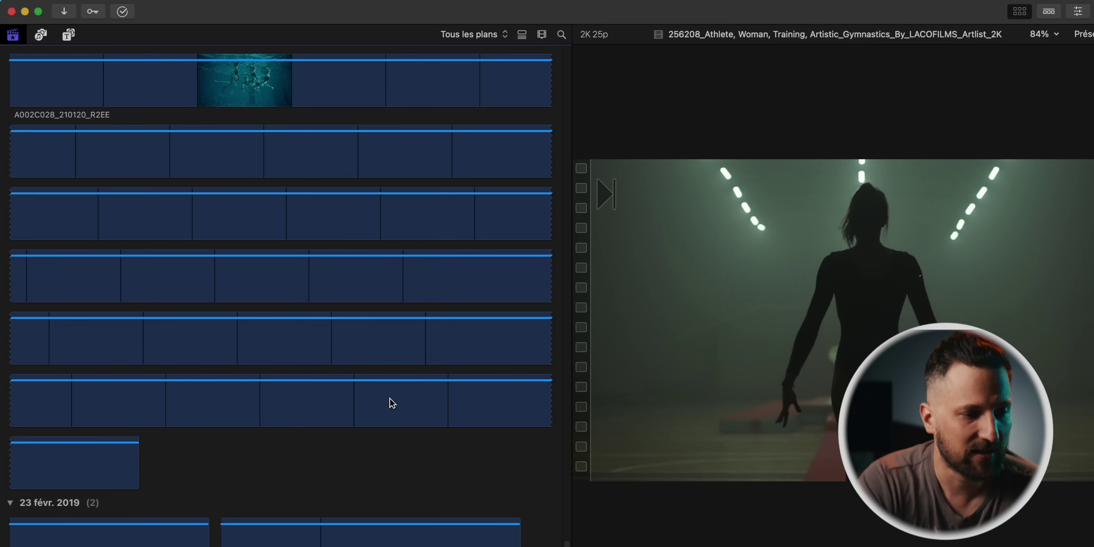
scroll(391, 403, "up", 20)
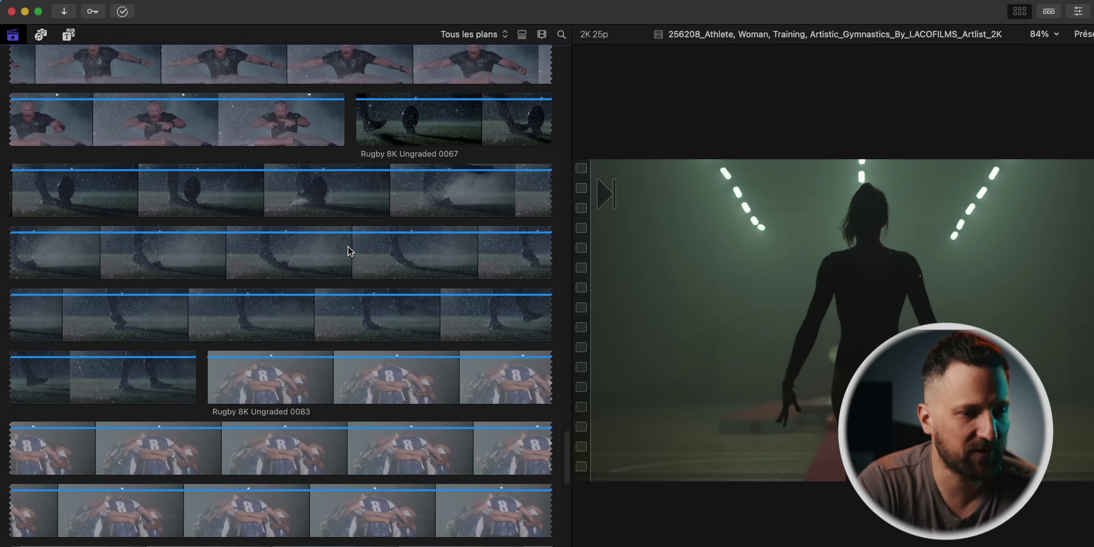
scroll(349, 251, "up", 10)
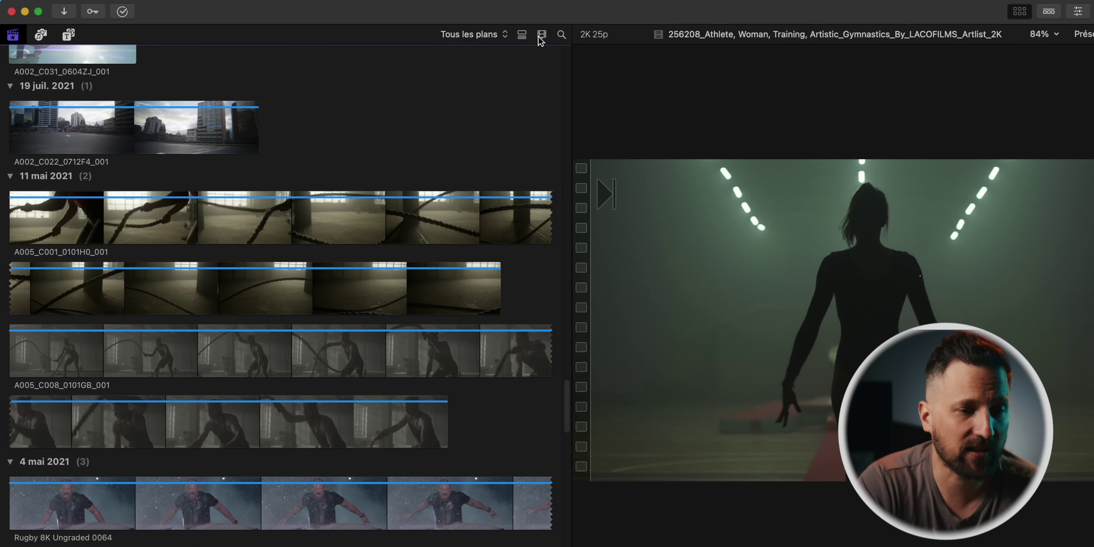
Step: Slightly reduce the clip height in the browser's clip appearance settings
left_click(541, 36)
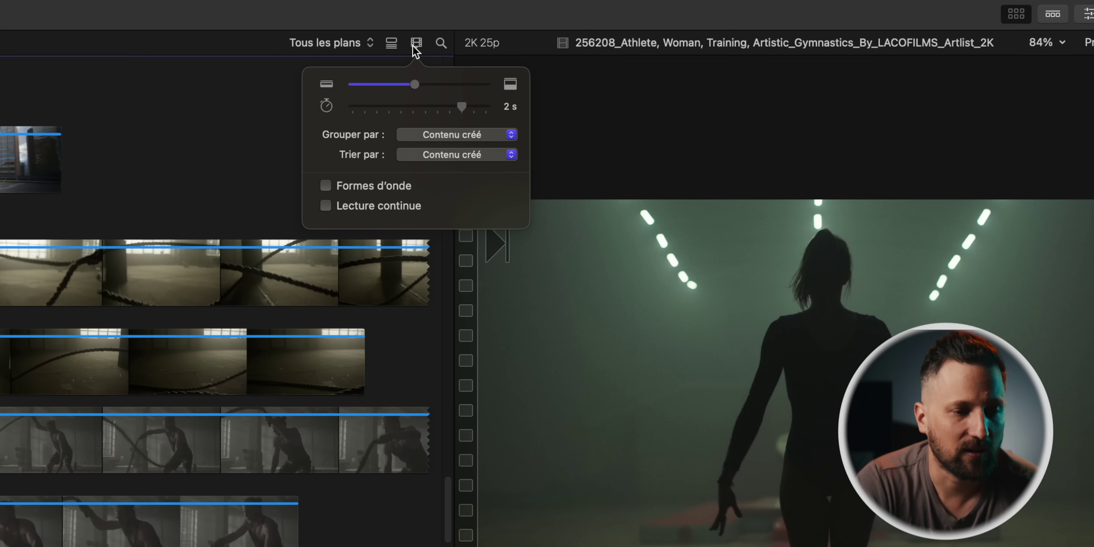
mouse_move(415, 84)
left_mouse_down()
mouse_move(397, 90)
mouse_move(413, 93)
left_mouse_up()
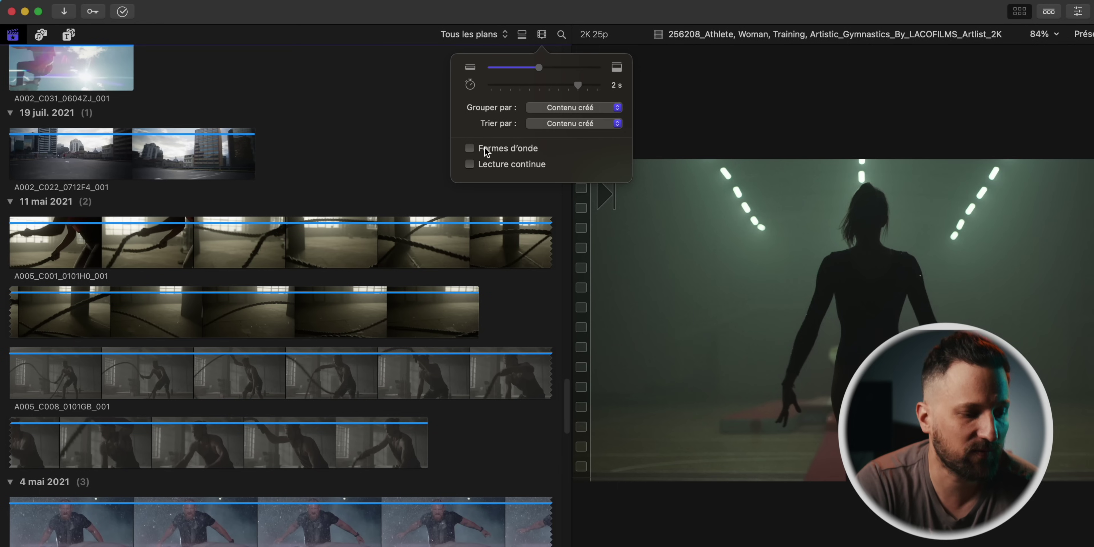
left_click(403, 165)
Step: Mark an in-to-out range with raised arms in the first row of the 256208 athlete clip and favourite it
scroll(403, 165, "up", 15)
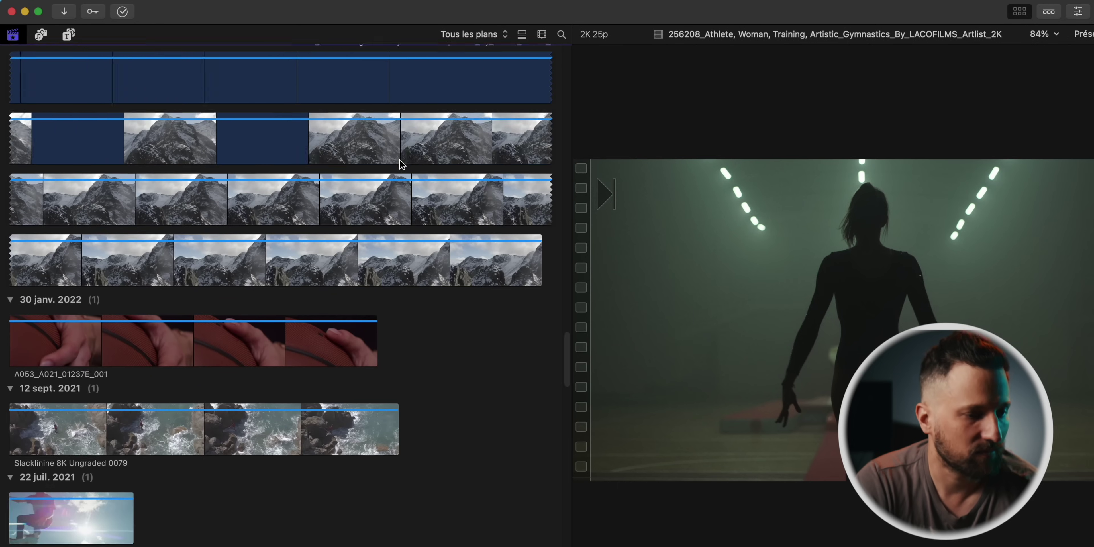
scroll(402, 163, "up", 10)
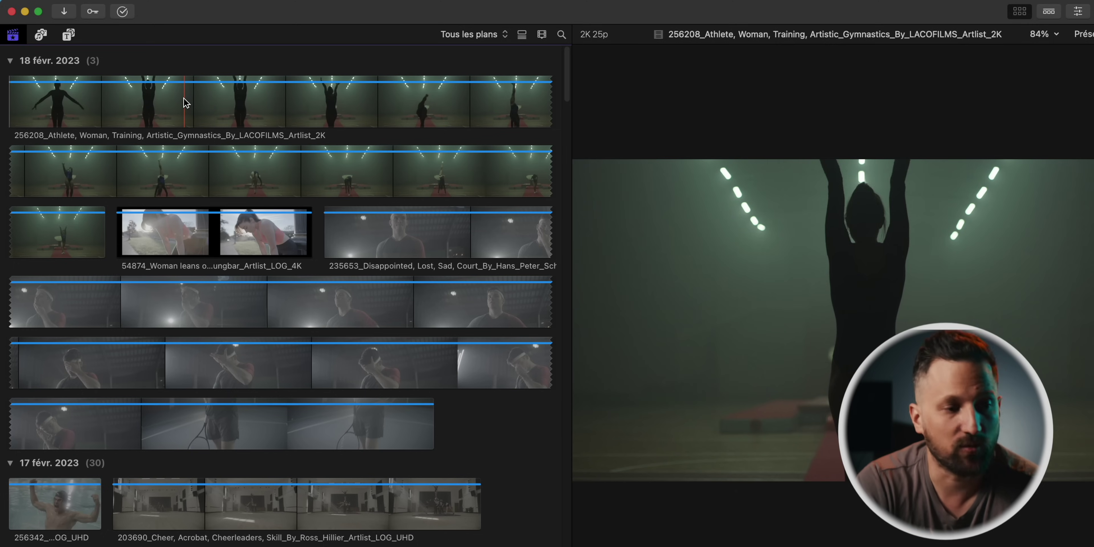
key("i")
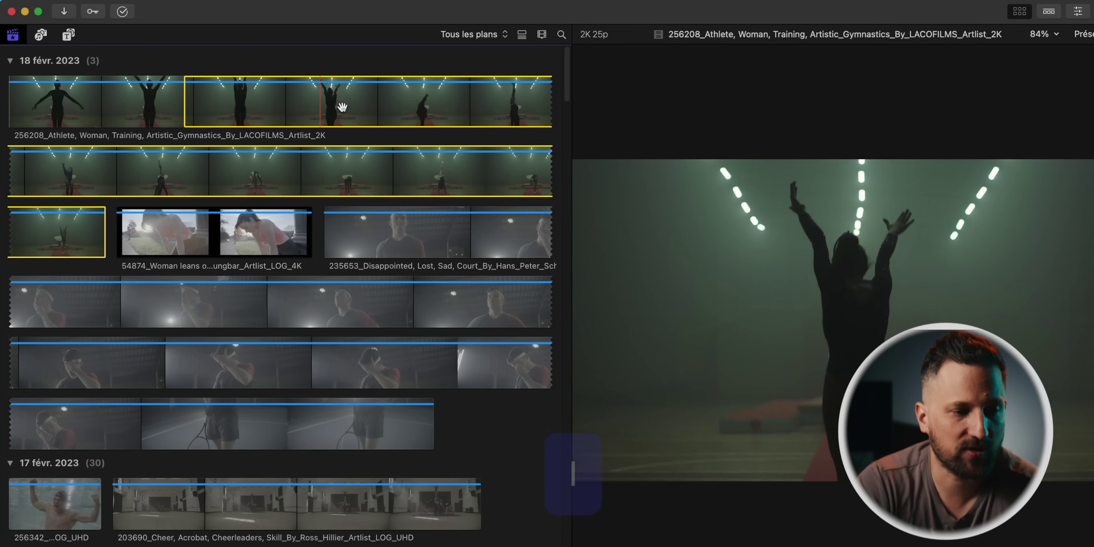
key("o")
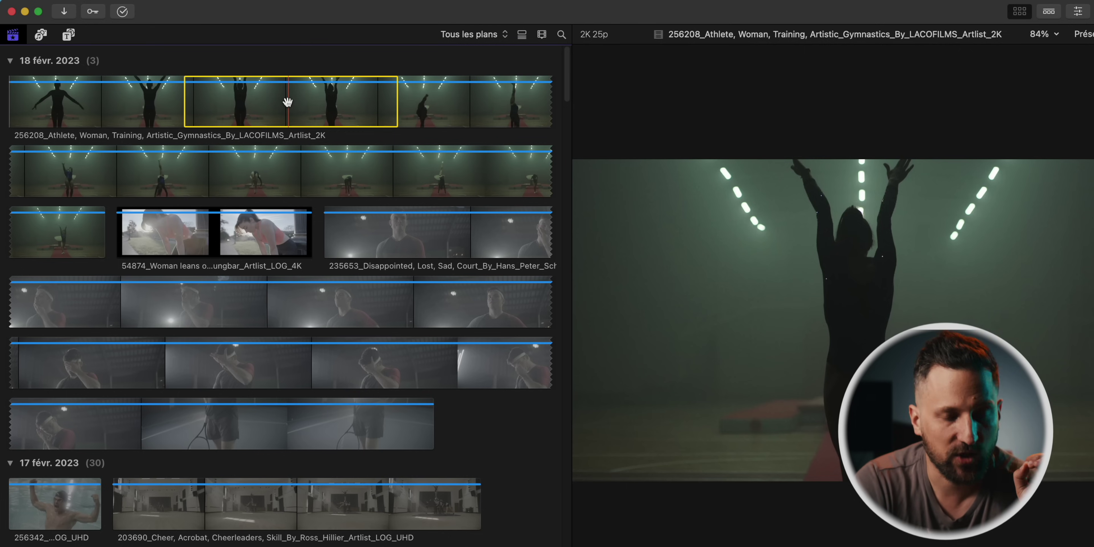
key("f")
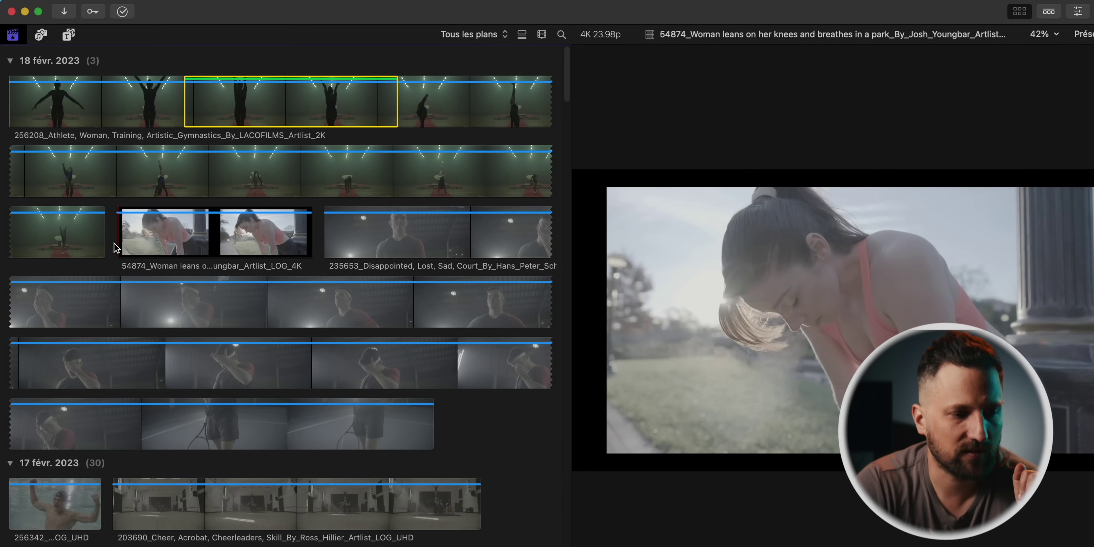
Step: Mark a range from near the start to past the middle of the 54874 woman-leaning clip and favourite it
key("i")
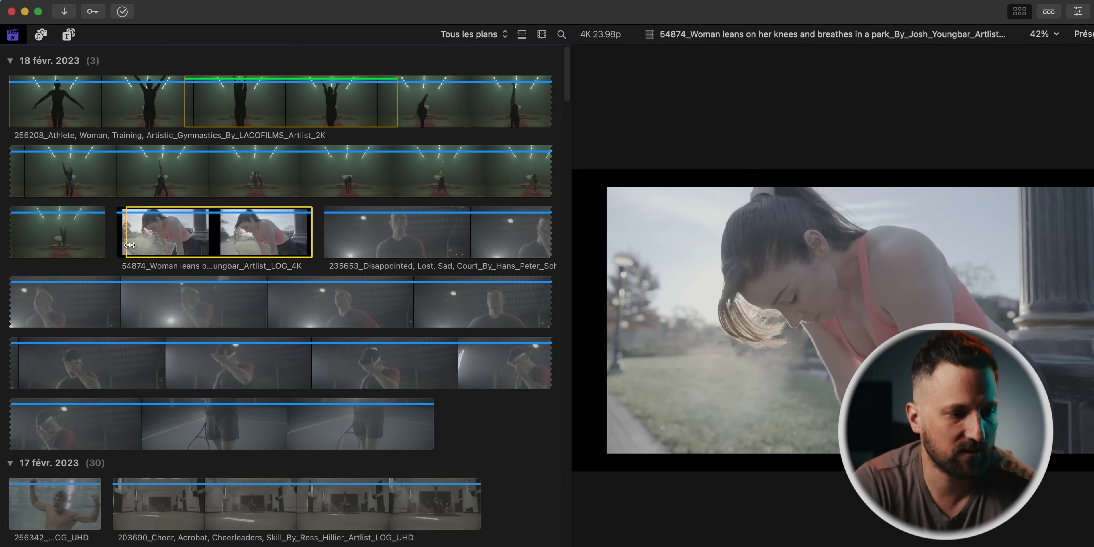
key("o")
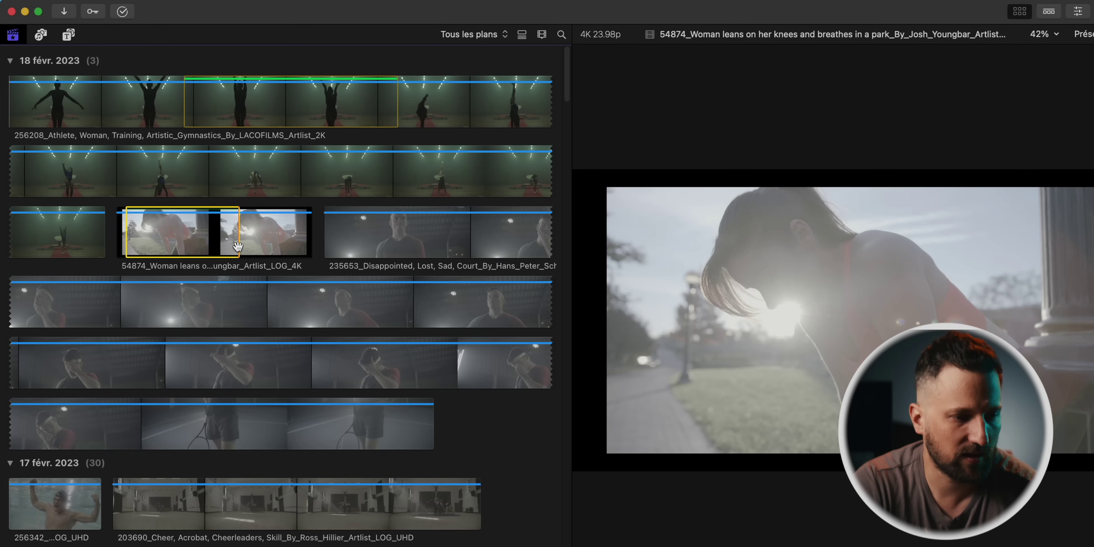
key("f")
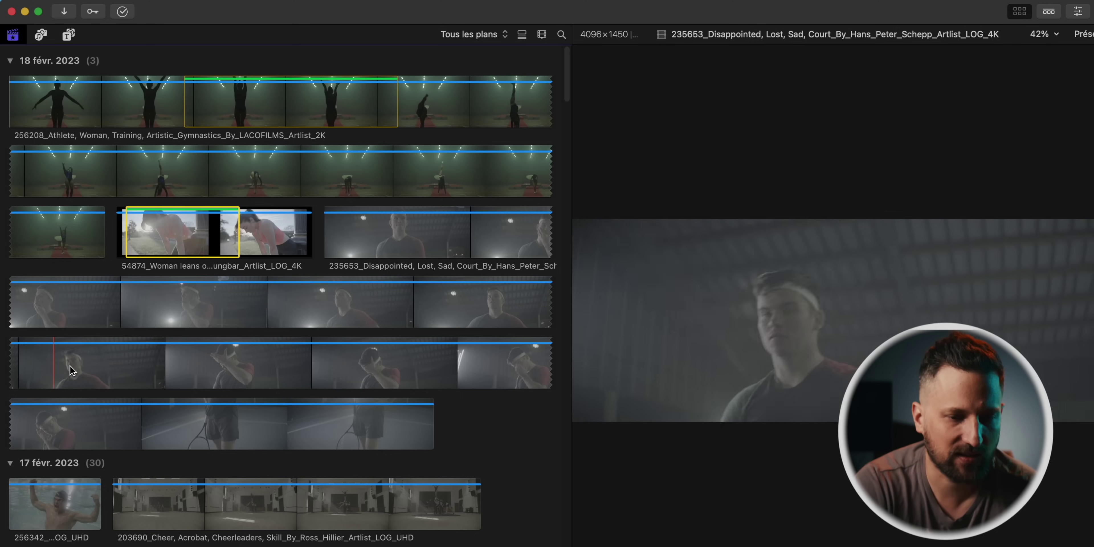
Step: Mark a range in the third row of the 235653 disappointed-man clip and favourite it
key("i")
key("o")
key("f")
Step: Mark most of the 256342 swimmer clip, leaving out its start and very end, and favourite that range
scroll(268, 377, "down", 4)
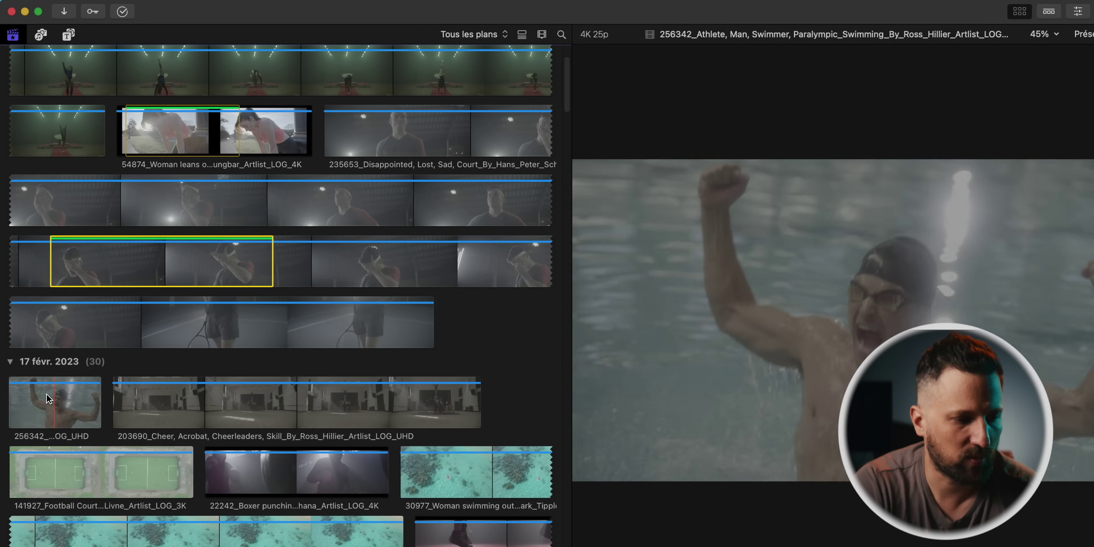
key("i")
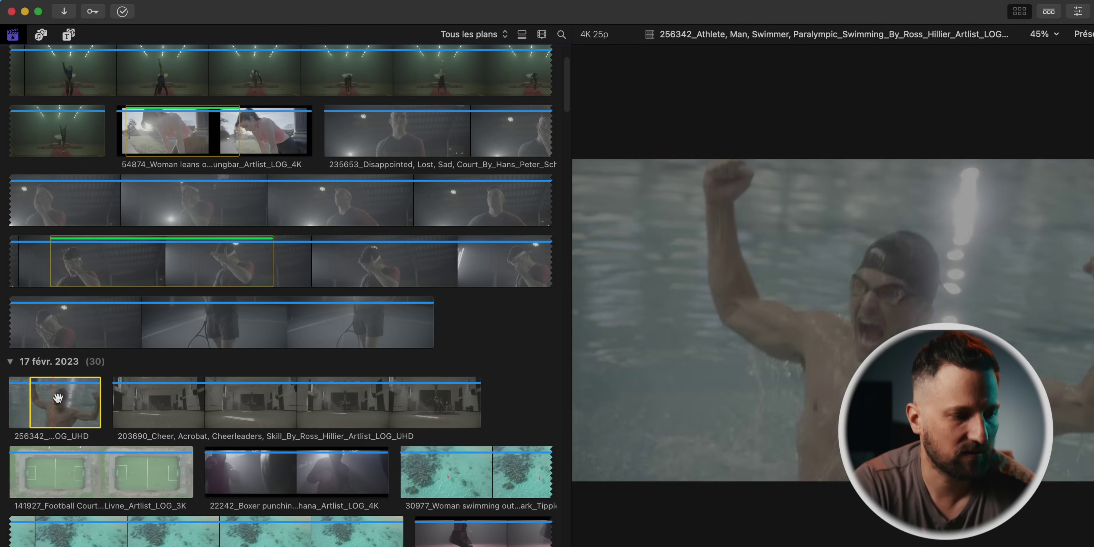
key("o")
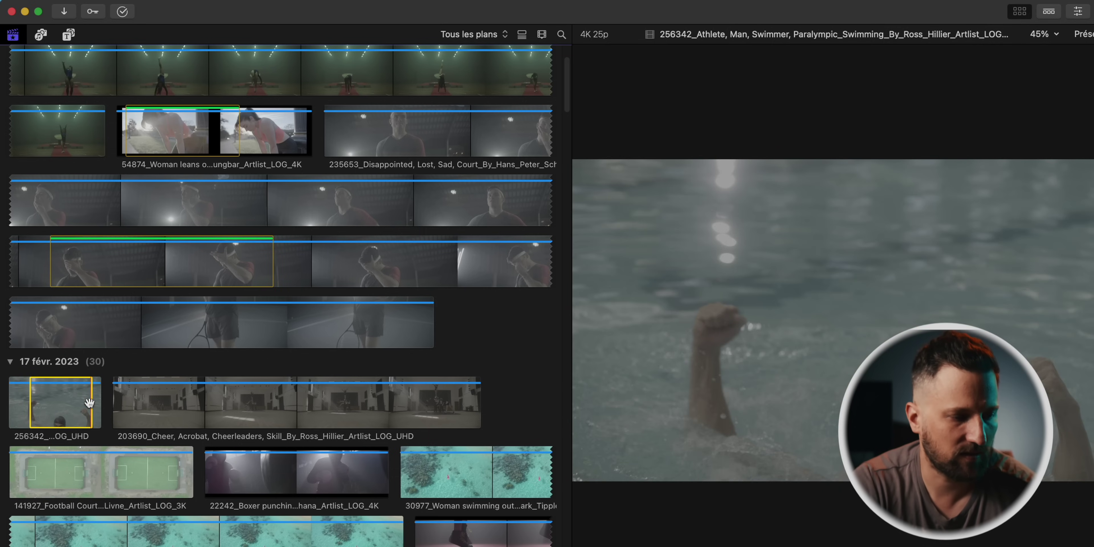
key("f")
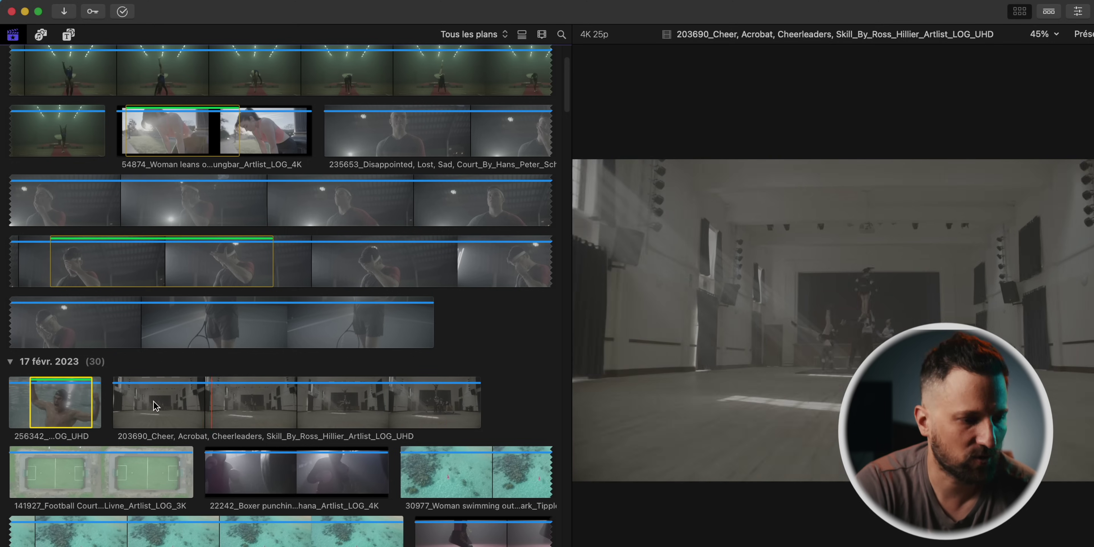
Step: Favourite the whole 203690 cheerleaders clip and a middle range of the 22242 boxer clip
left_click(262, 401)
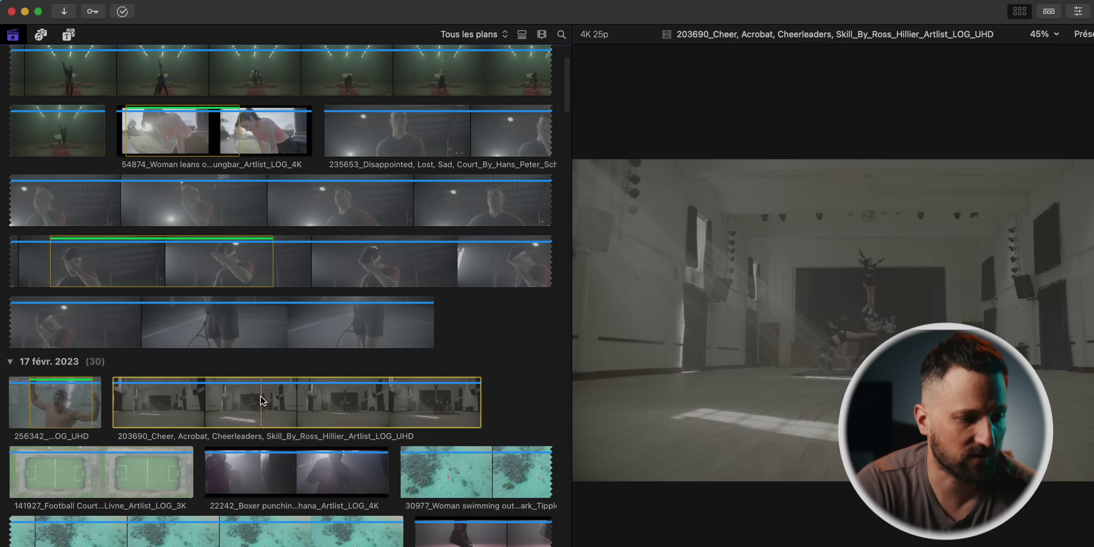
key("f")
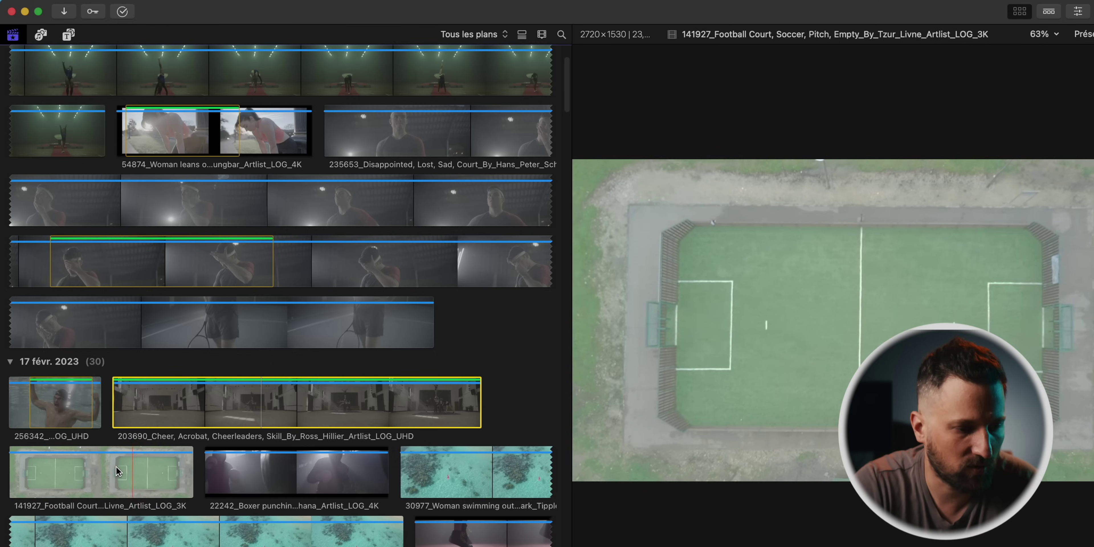
left_click(232, 467)
key("o")
key("f")
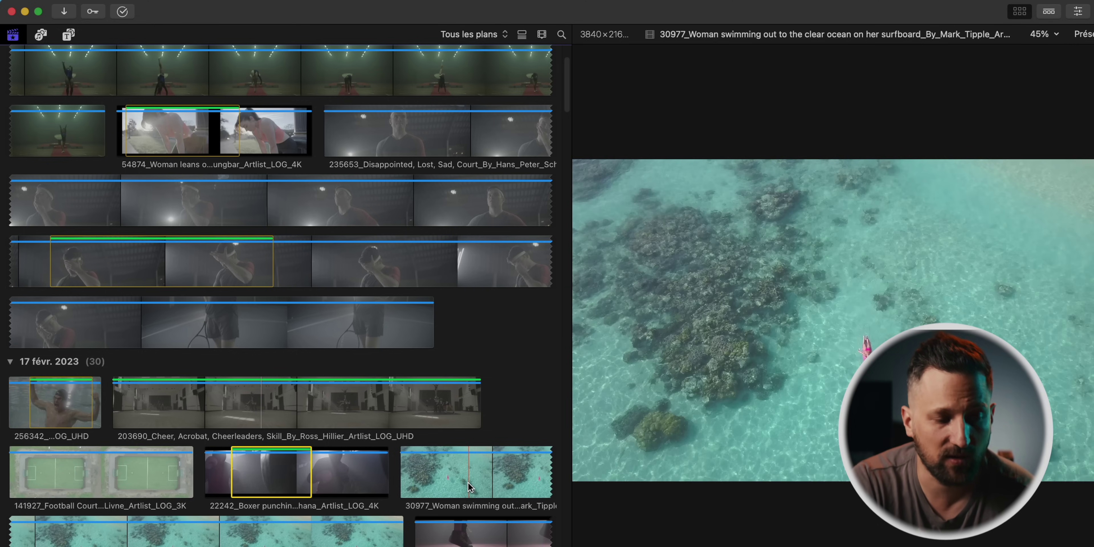
Step: Favourite a range near the start of the 30977 woman-swimming clip and one near the end of the 21843 rope-skipping clip
left_click_drag(451, 484, 532, 480)
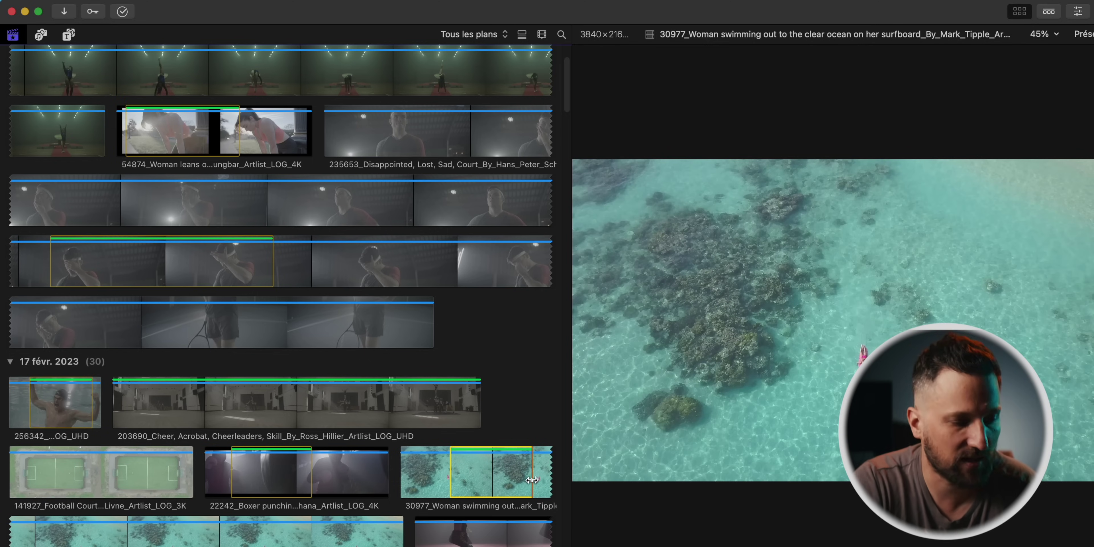
scroll(338, 463, "down", 8)
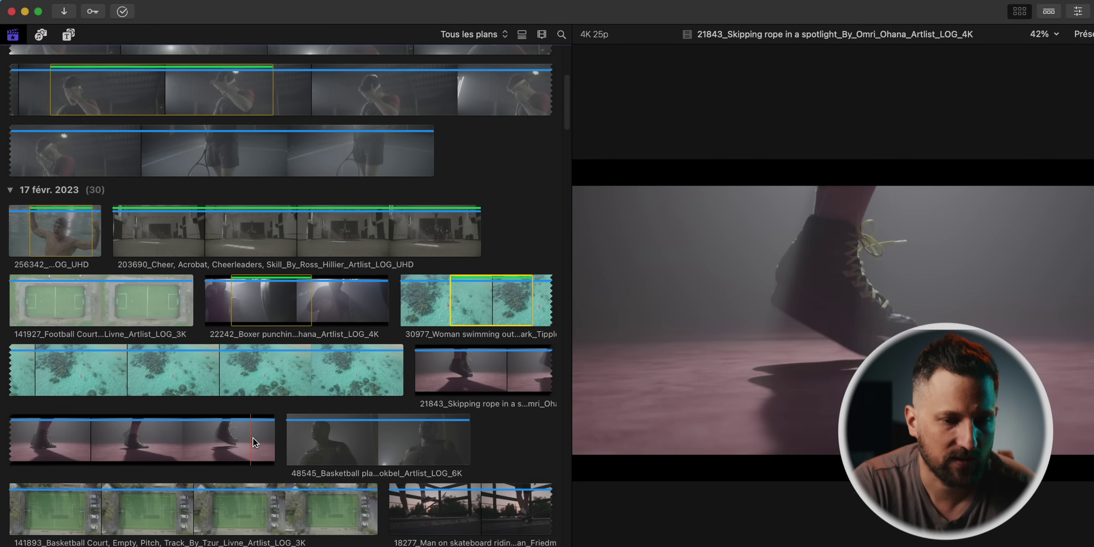
left_click_drag(161, 437, 260, 440)
key("f")
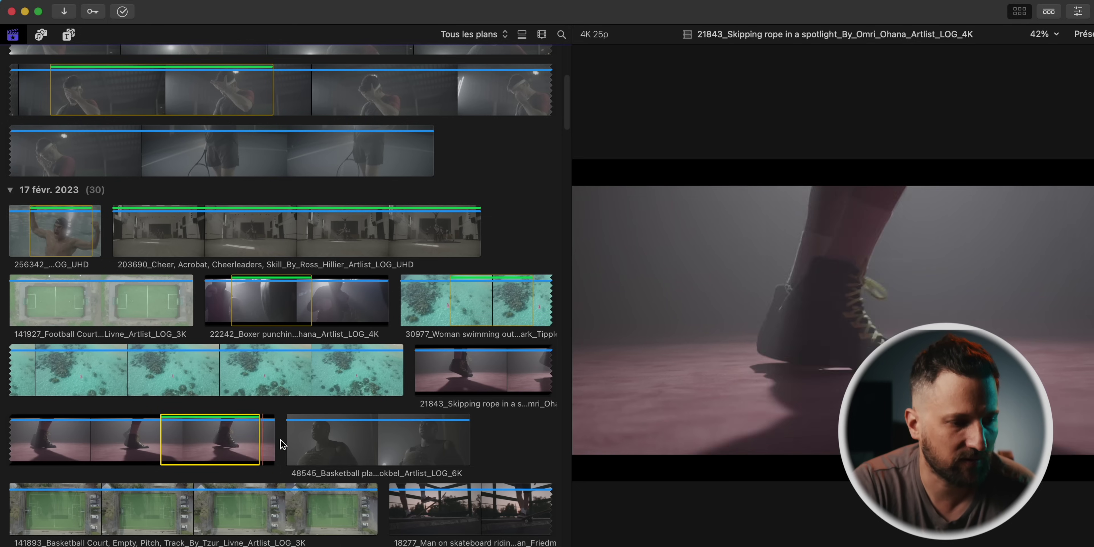
Step: Select the opening part of the 18277 skateboard clip and favourite it
scroll(369, 441, "down", 5)
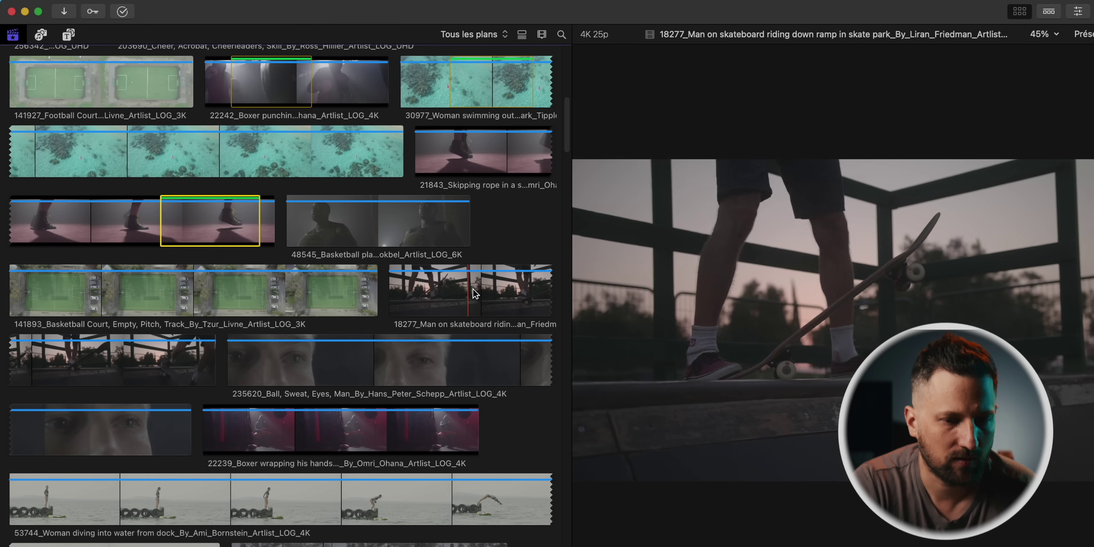
left_click_drag(403, 290, 481, 289)
key("f")
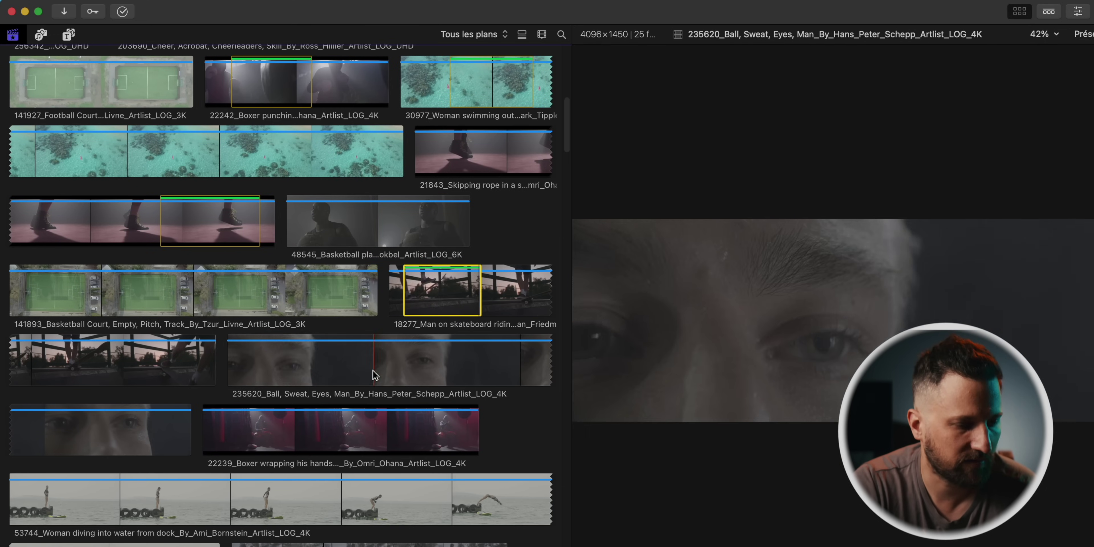
Step: Select a range of the 45779 woman-dancing clip and favourite a marked range further down the VIDEO collection
scroll(374, 374, "down", 5)
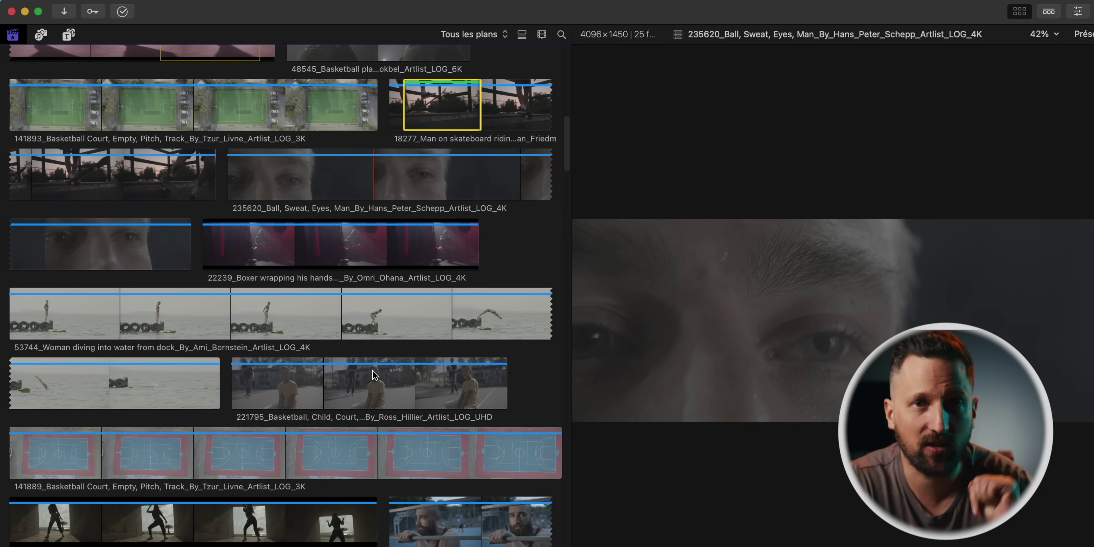
scroll(374, 375, "down", 7)
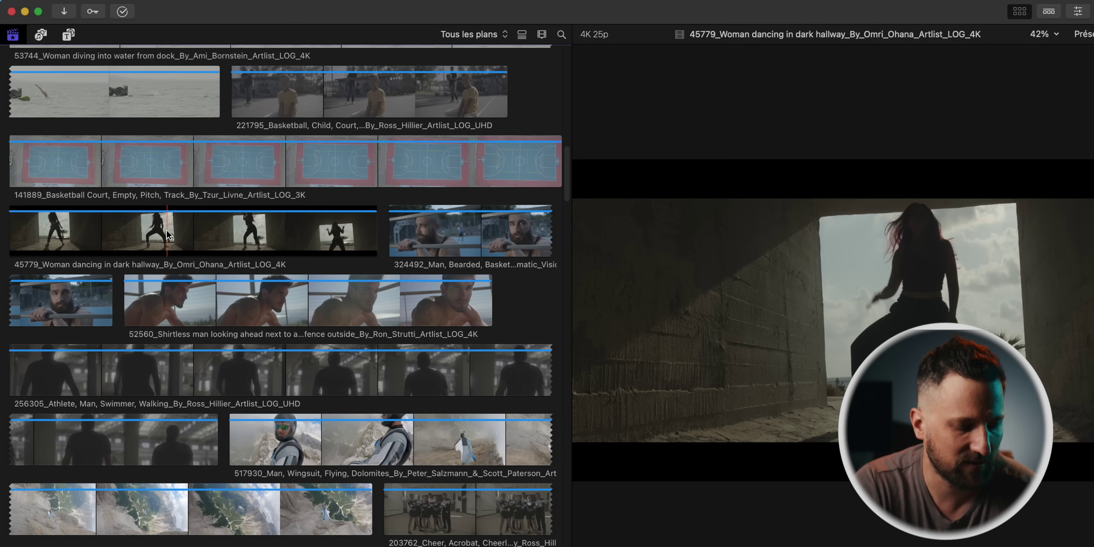
left_click_drag(167, 234, 310, 232)
scroll(310, 232, "down", 5)
key("i")
key("o")
key("f")
Step: Mark a range near the end of the first row of the 256706 face-and-light clip and favourite it
scroll(256, 384, "down", 14)
key("i")
key("o")
key("f")
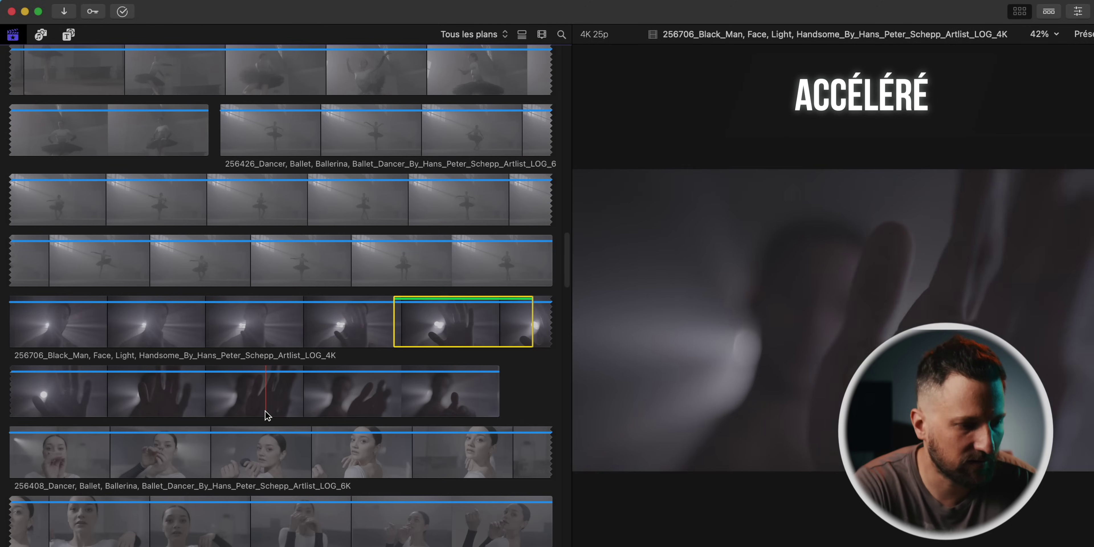
Step: Favourite marked ranges in the remaining clips of the VIDEO collection, including Rugby 8K Ungraded 0064 and A002C028_210120_R2EE
key("i")
key("f")
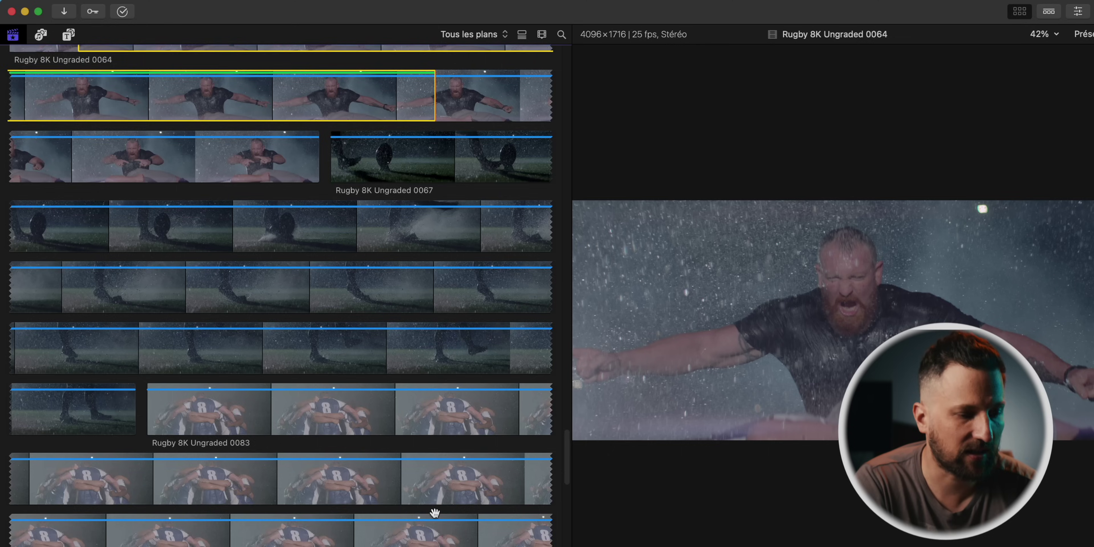
scroll(434, 459, "down", 15)
scroll(435, 513, "up", 5)
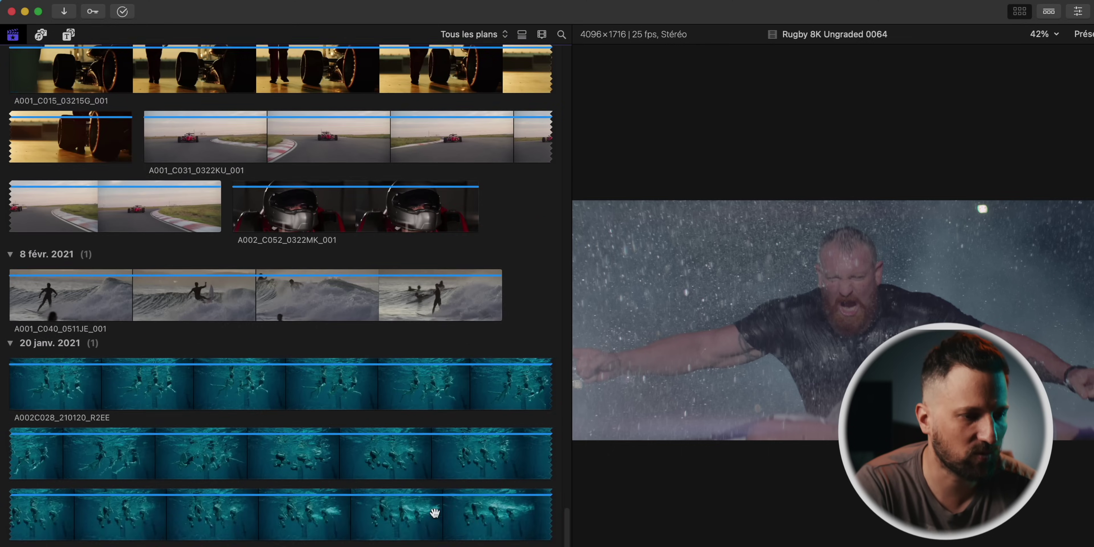
scroll(435, 513, "up", 5)
left_click(100, 197)
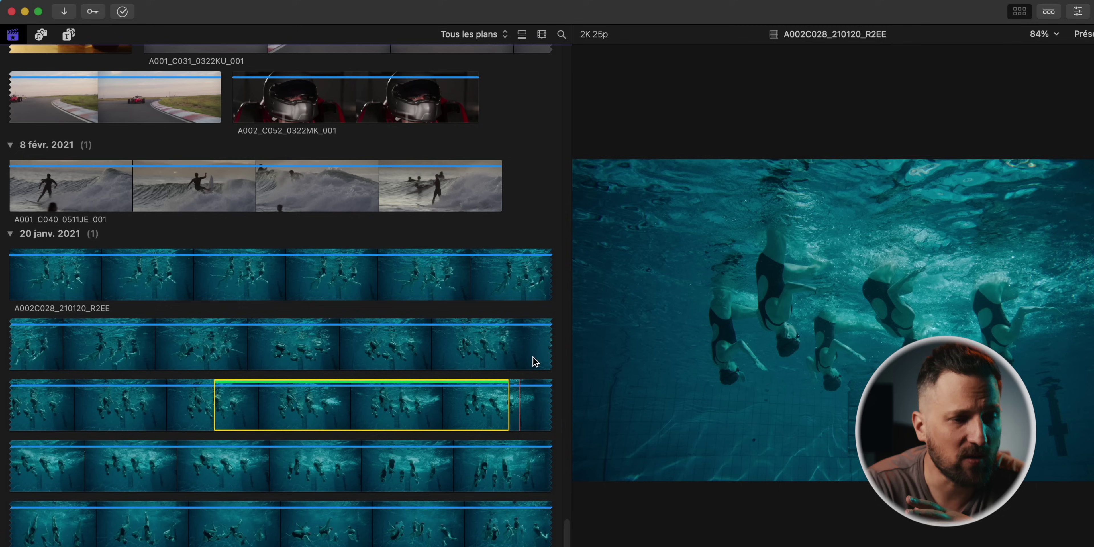
Step: Filter the browser to Favoris and review the favourited ranges, including the 256408 ballet dancer clip
left_click(488, 36)
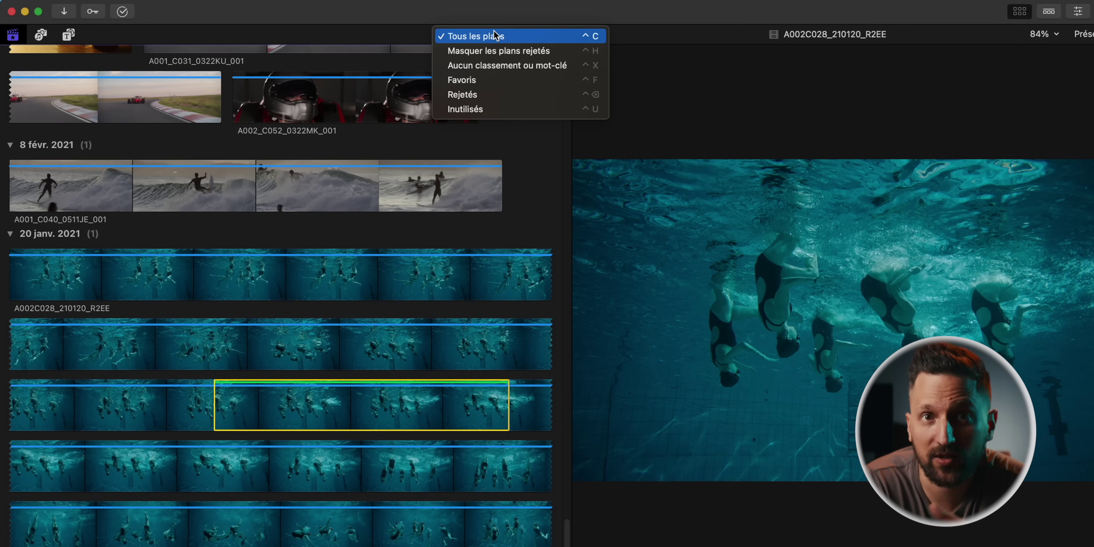
left_click(481, 81)
scroll(406, 258, "up", 5)
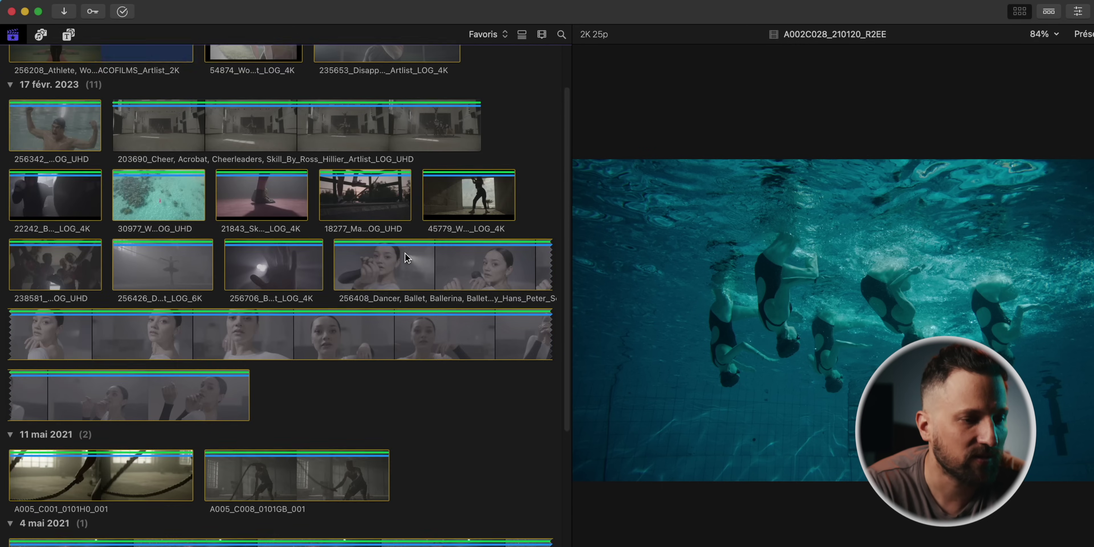
scroll(407, 258, "down", 4)
scroll(407, 258, "up", 7)
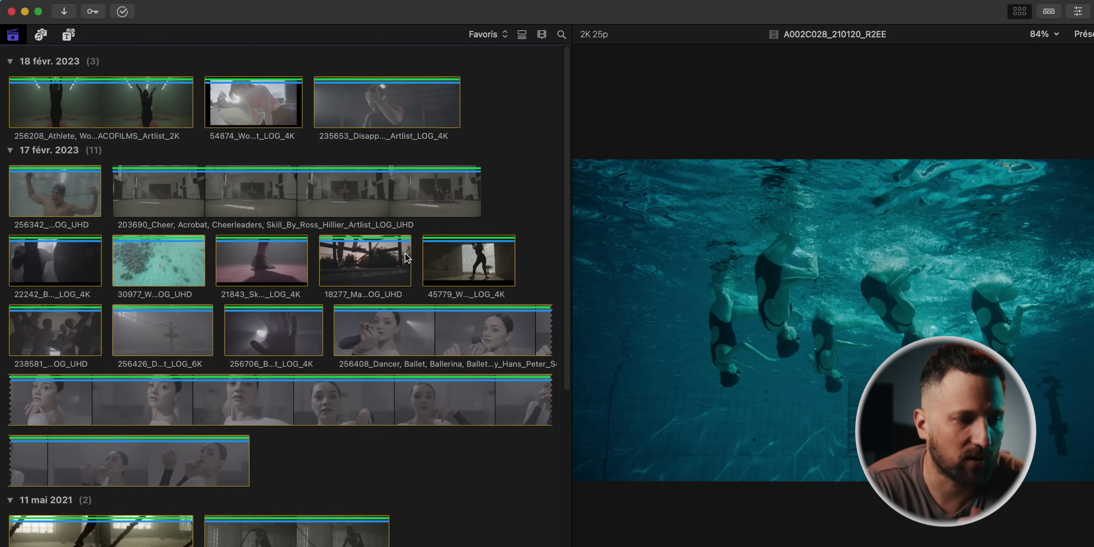
left_click(499, 399)
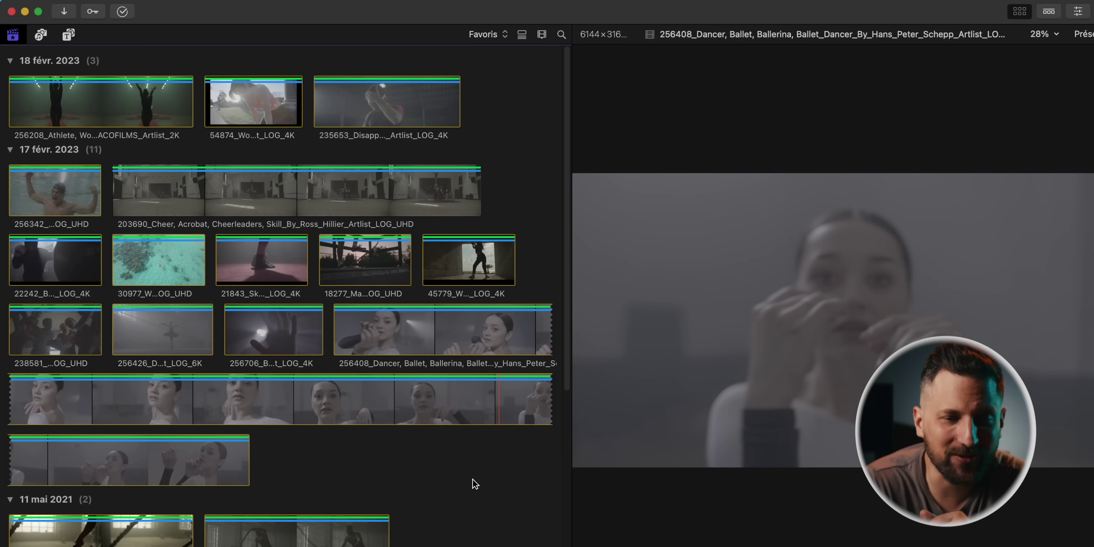
Step: Show the timeline and start a new project named PUB SPORT
left_click(1049, 11)
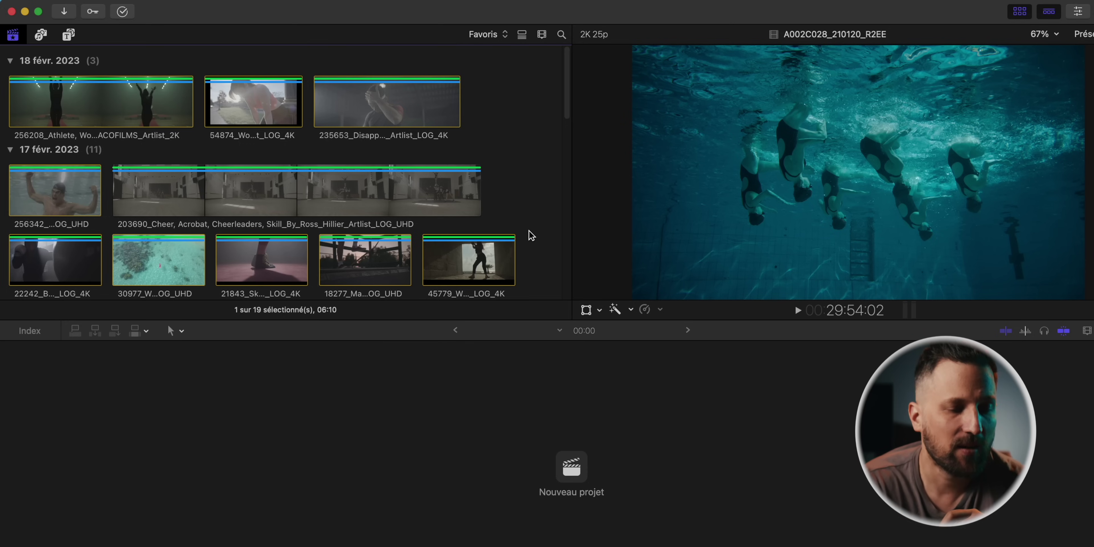
key("super+n")
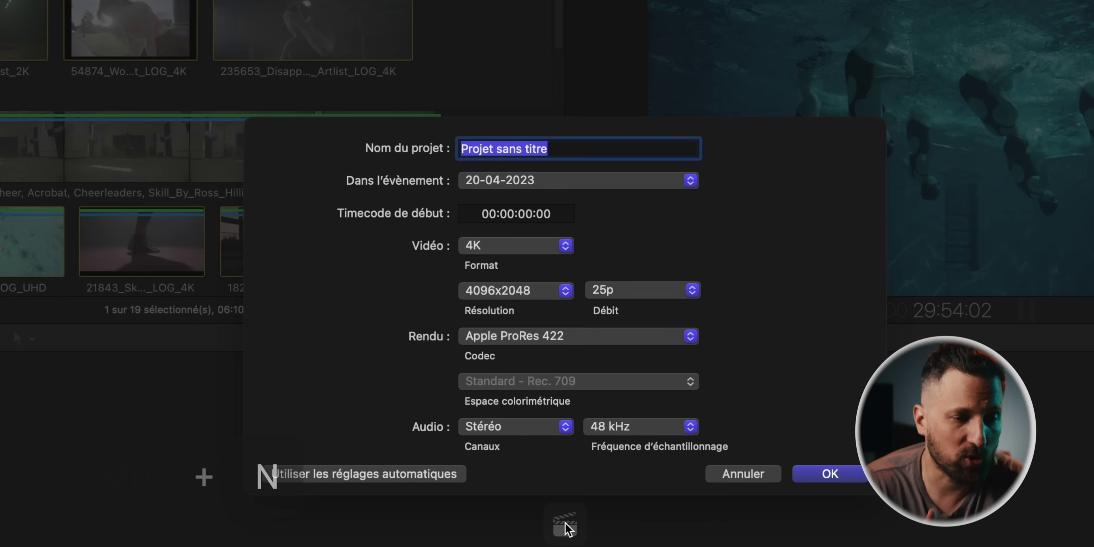
type("PU")
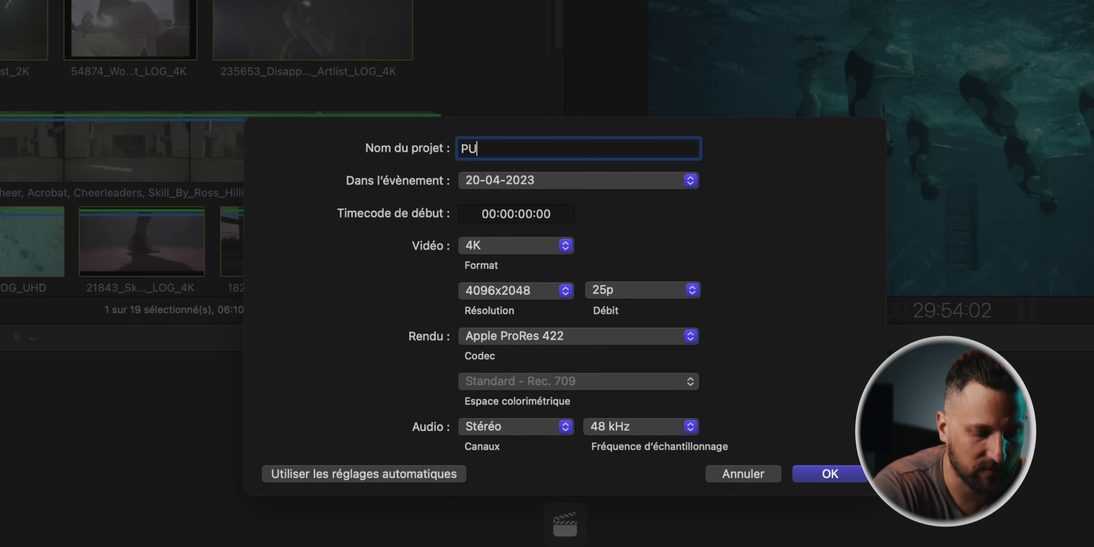
type("B SPORT")
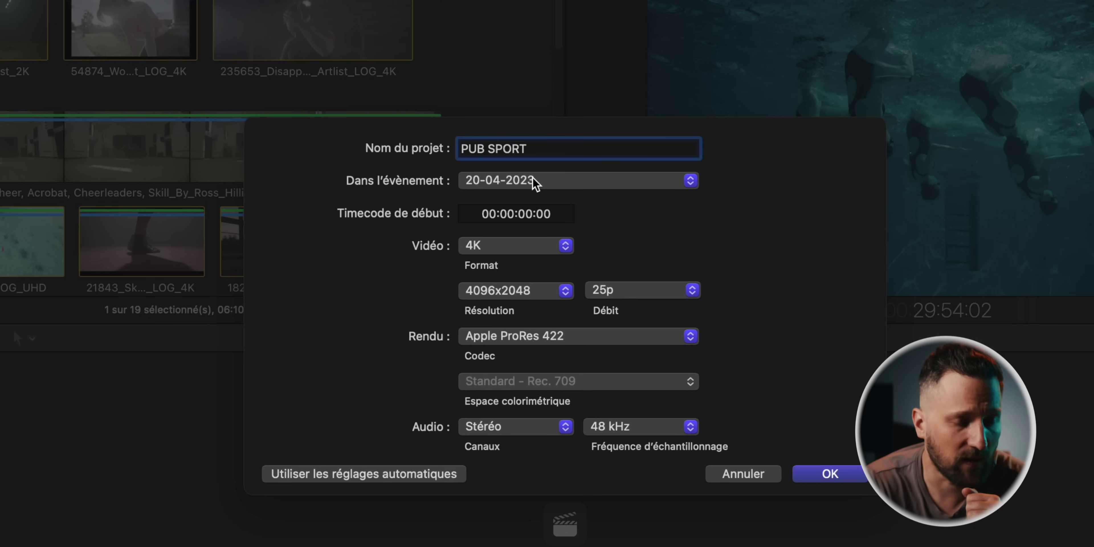
Step: Set the project's video format to 4K with a resolution of 4096x2048 and create the project
left_click(493, 247)
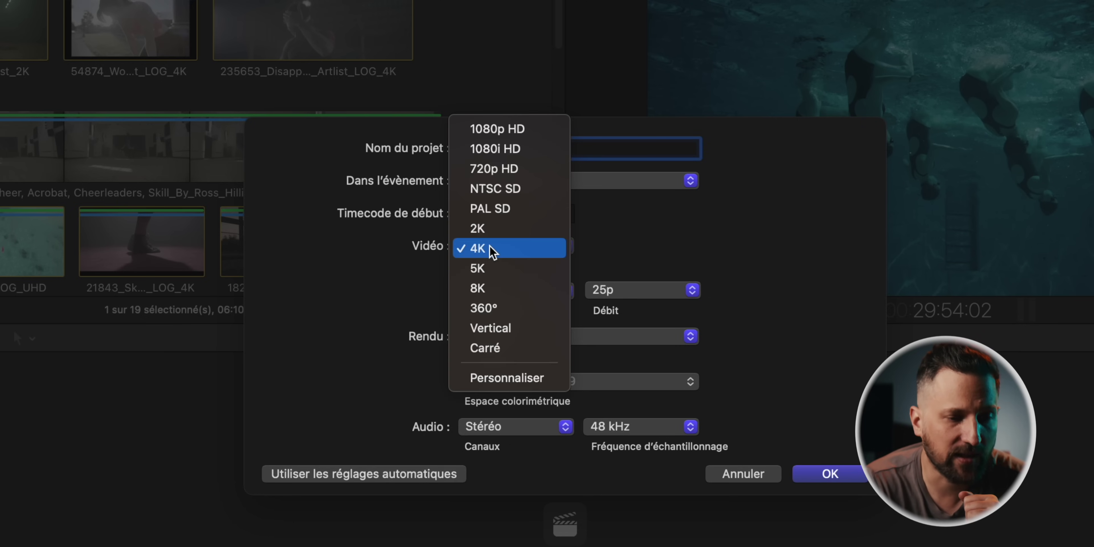
left_click(491, 246)
left_click(532, 294)
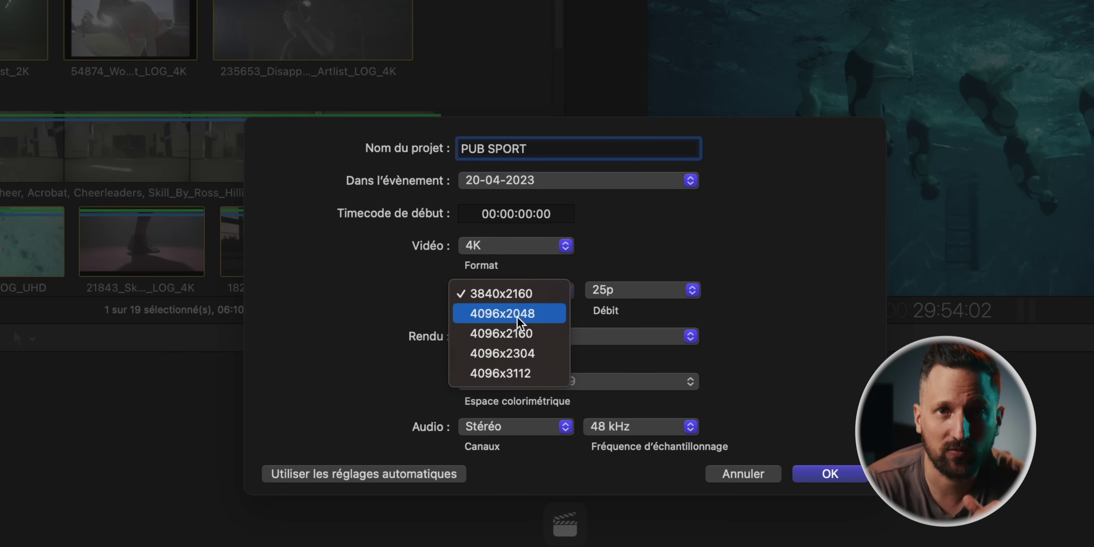
left_click(517, 316)
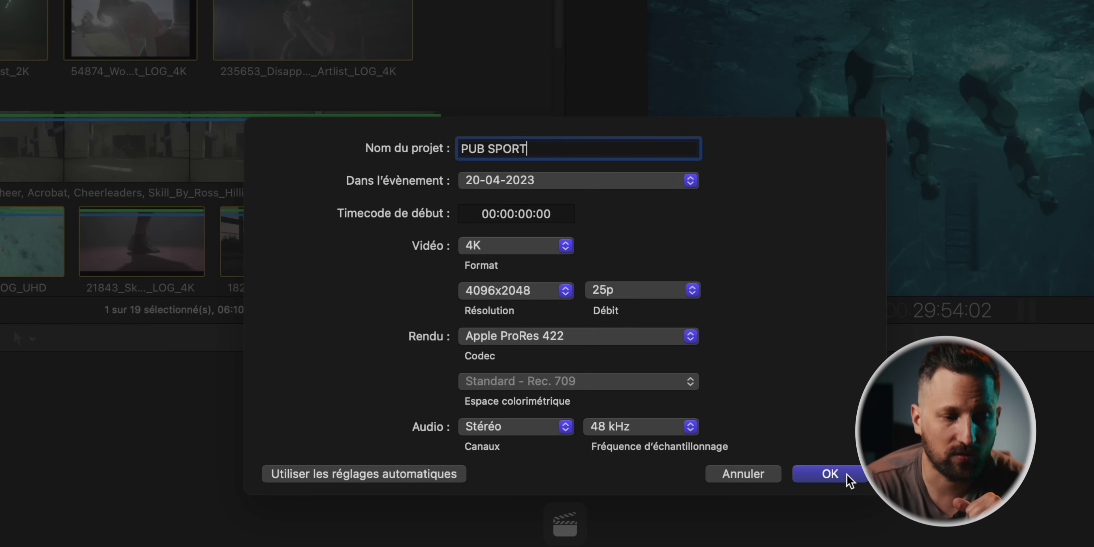
left_click(849, 479)
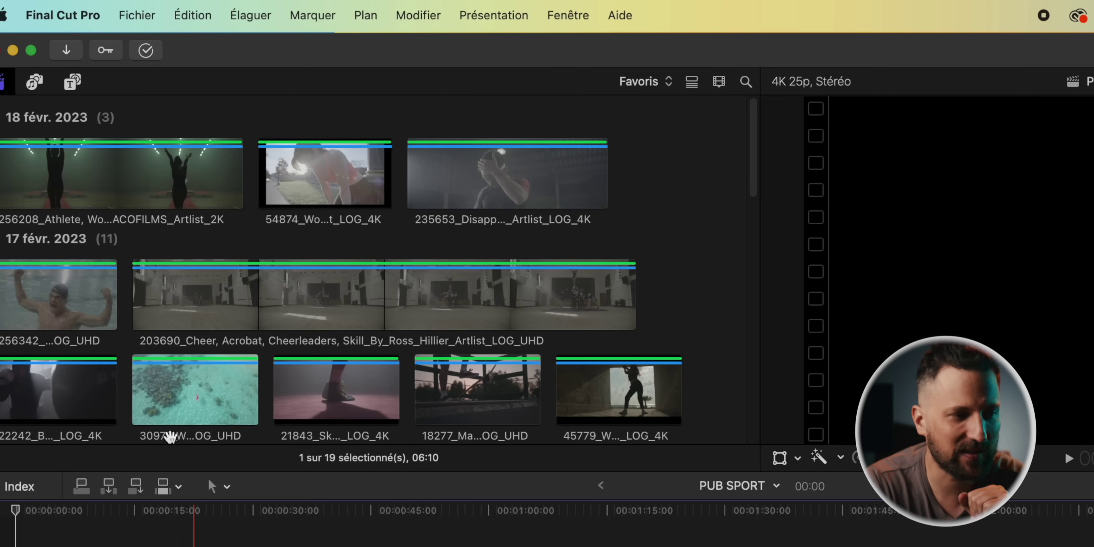
Step: Examine the Lecture settings of the application and the viewer's quality and playback media options
left_click(67, 15)
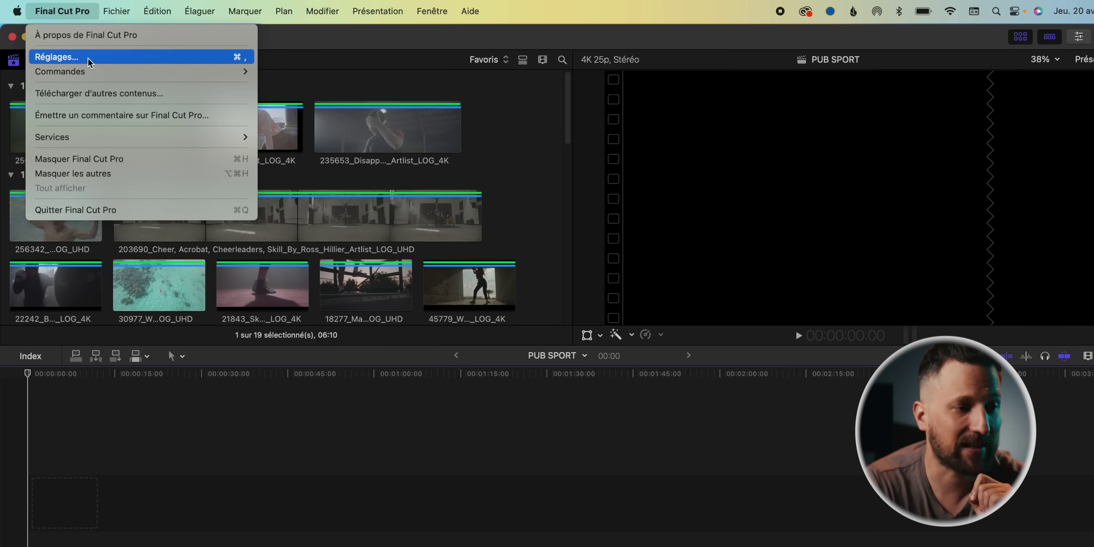
left_click(97, 84)
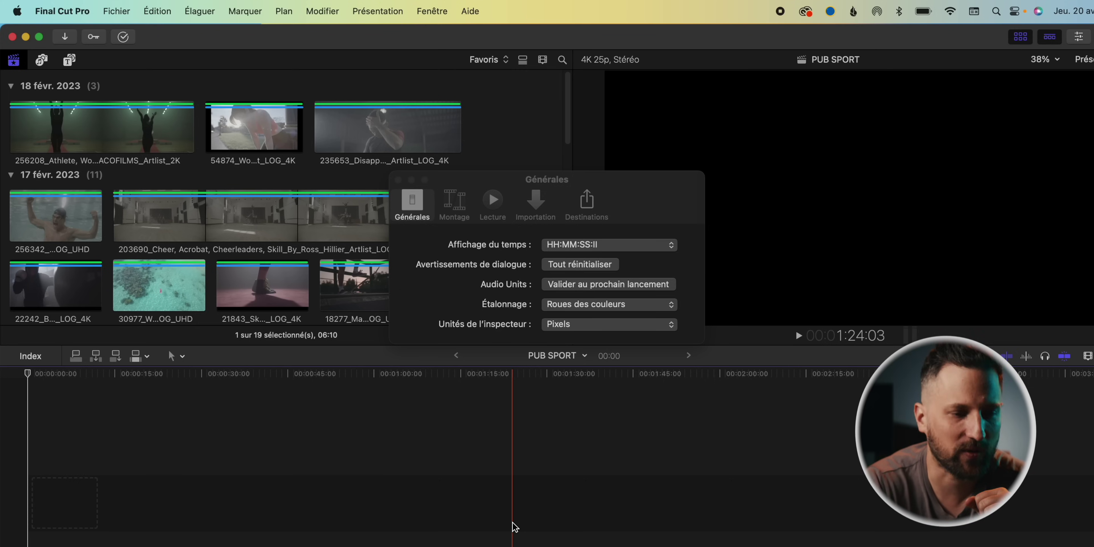
left_click(493, 200)
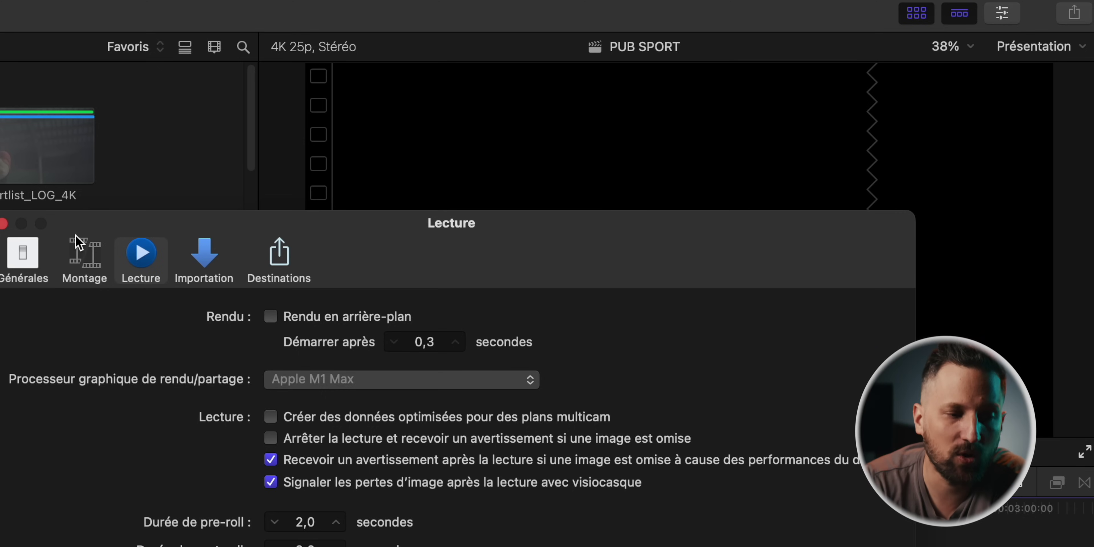
left_click(3, 223)
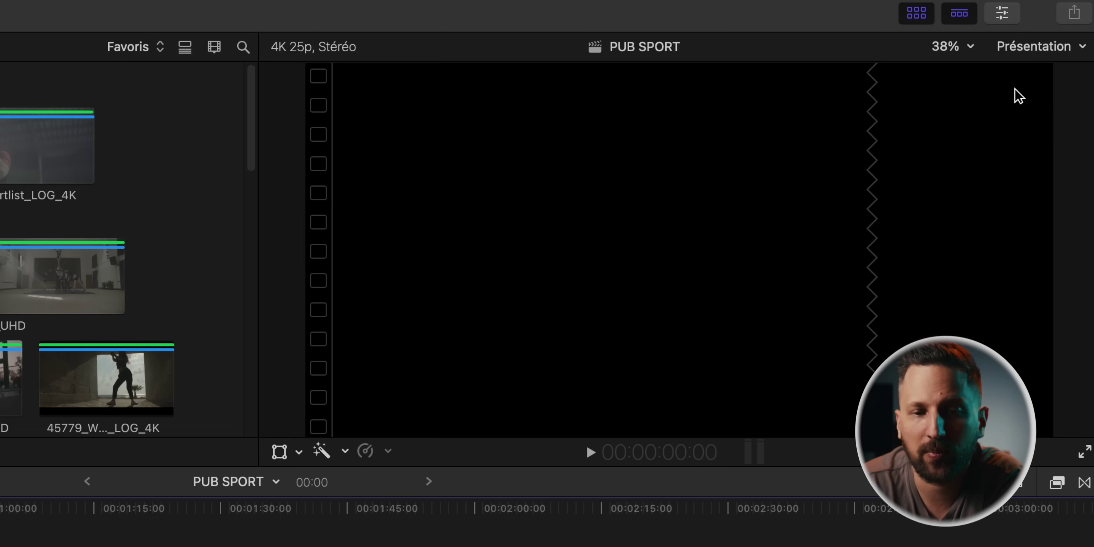
left_click(1060, 47)
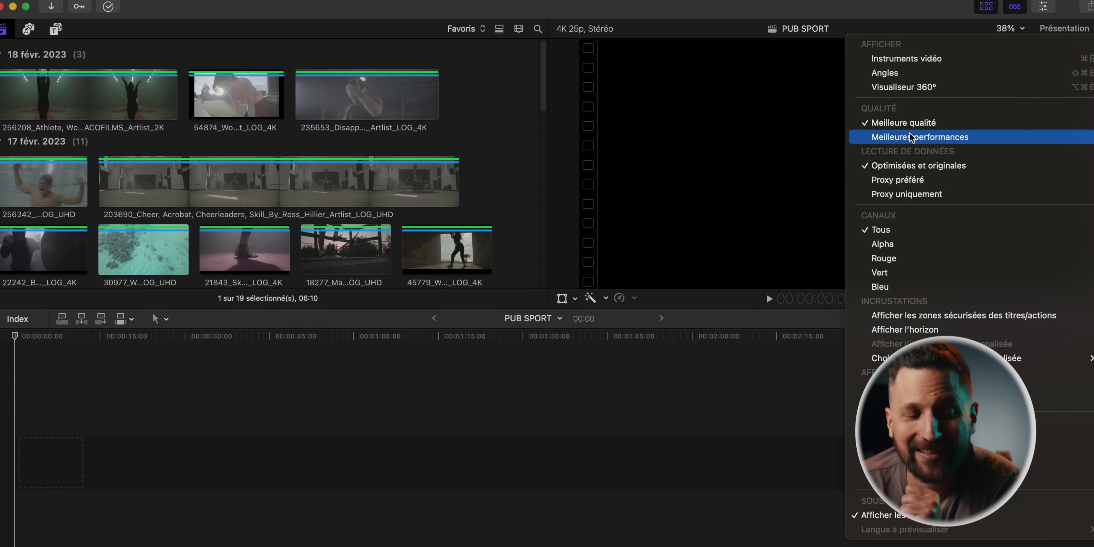
left_click(804, 210)
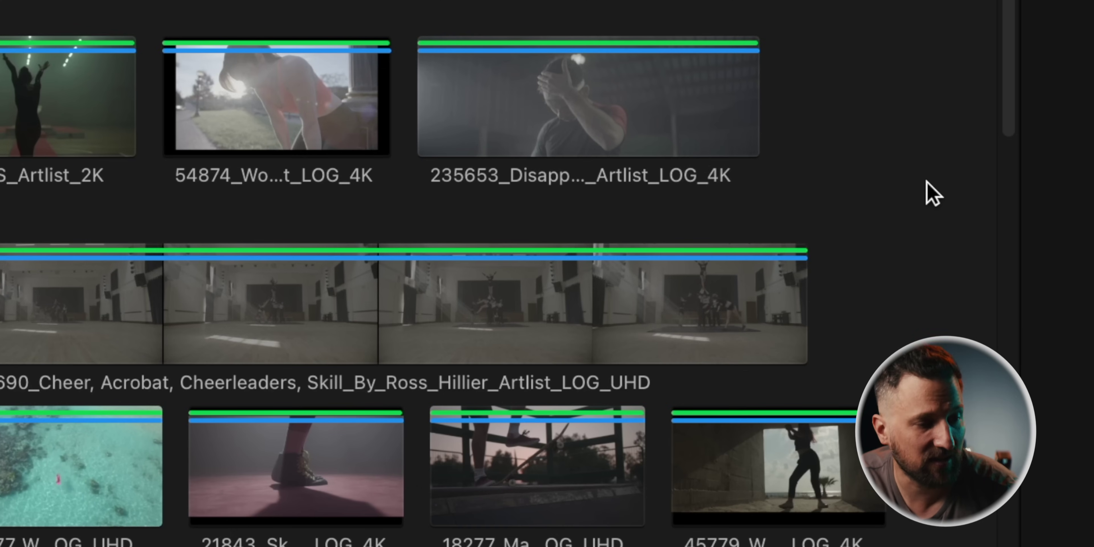
Step: Select all the favourite clips and transcode them with only Créer un média proxy enabled
left_click(661, 83)
key("super+a")
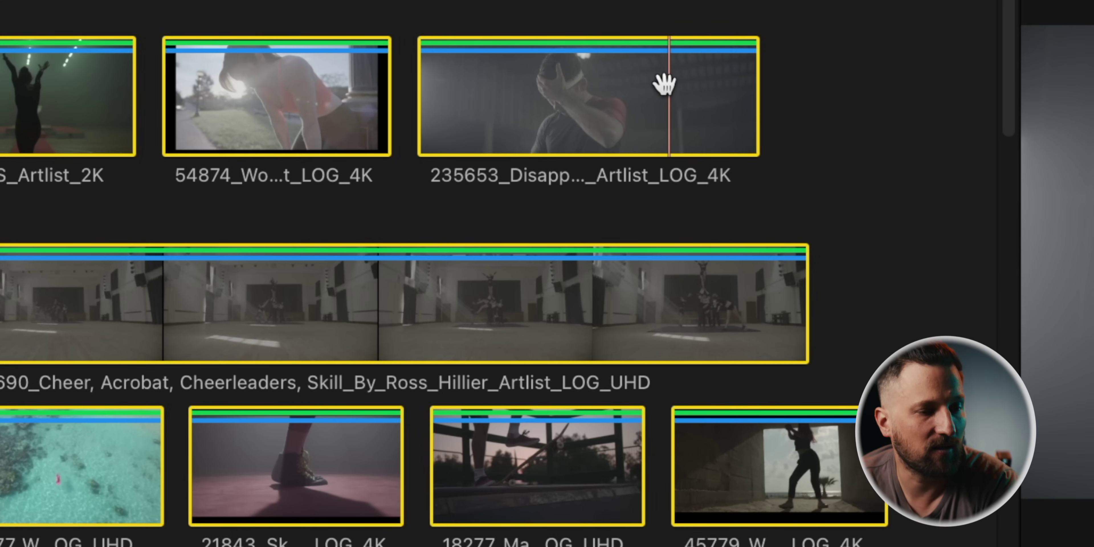
right_click(663, 84)
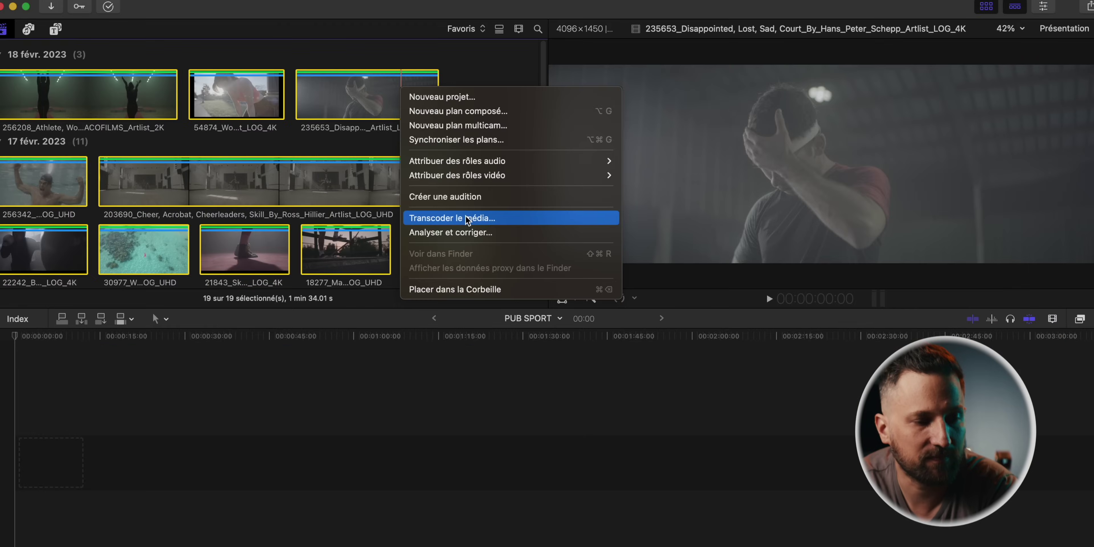
left_click(822, 391)
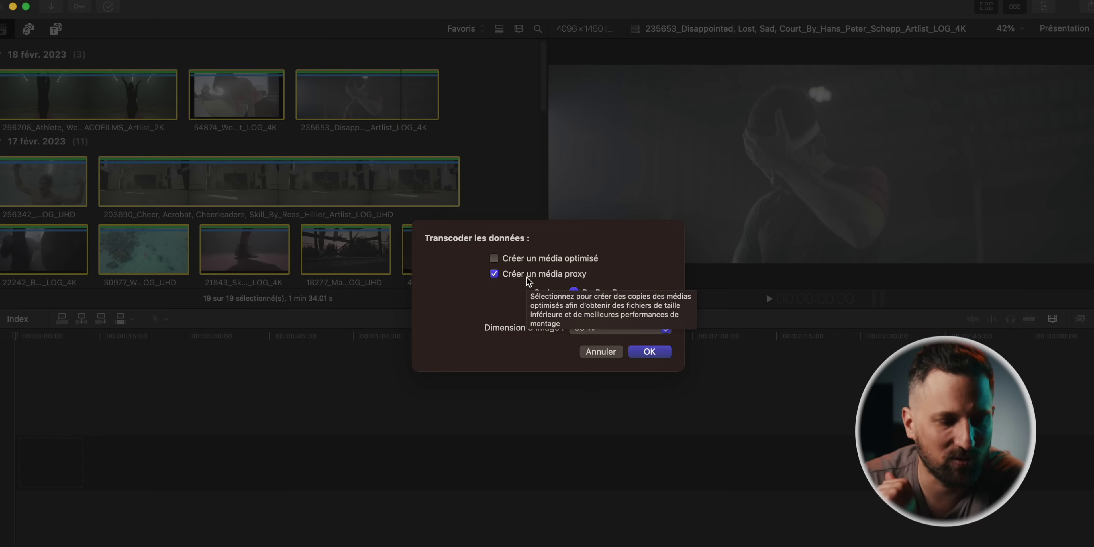
key("Return")
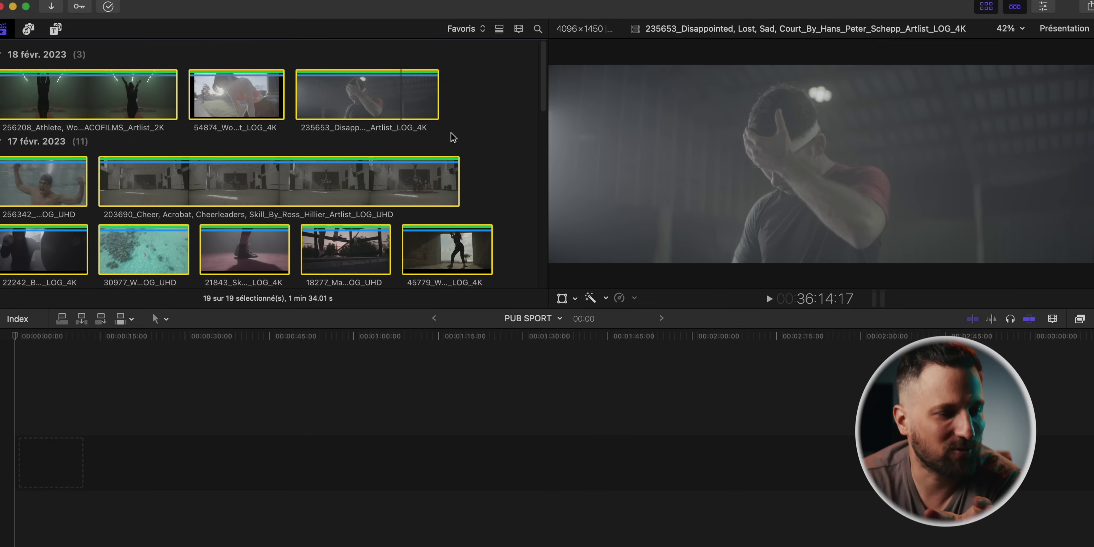
Step: Append all the favourite clips to the PUB SPORT timeline
left_click_drag(317, 175, 177, 190)
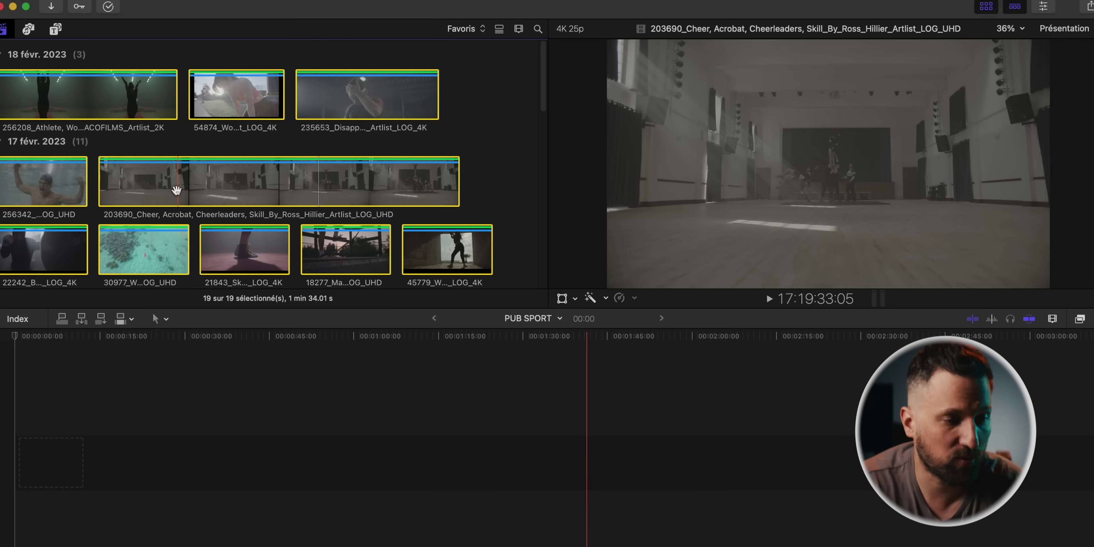
key("e")
left_click(484, 121)
left_click(396, 95)
key("super+a")
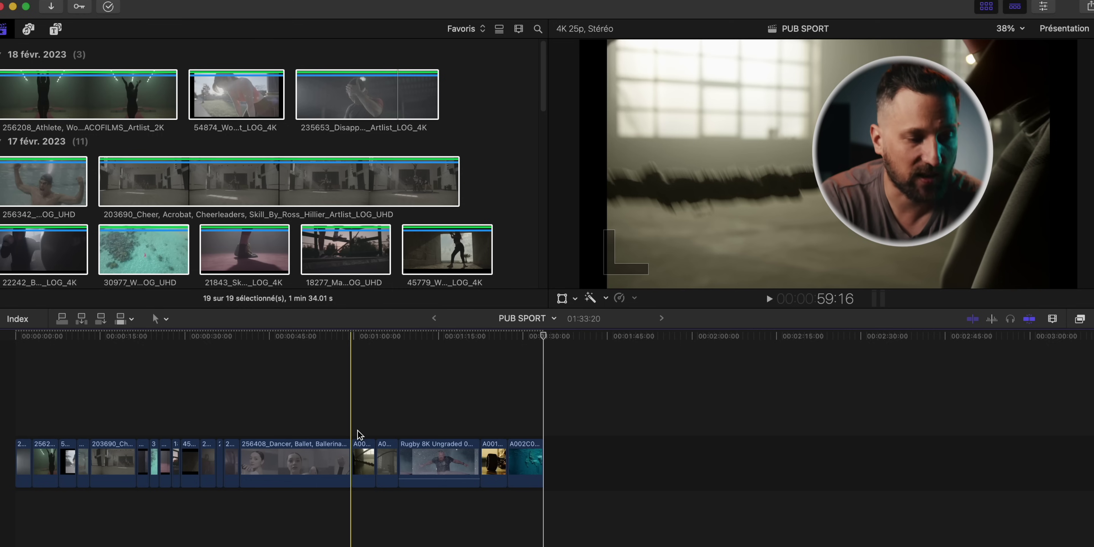
Step: Adjust the timeline's zoom level and set a slightly larger clip height in the clip appearance options
scroll(360, 434, "up", 10)
scroll(358, 438, "down", 4)
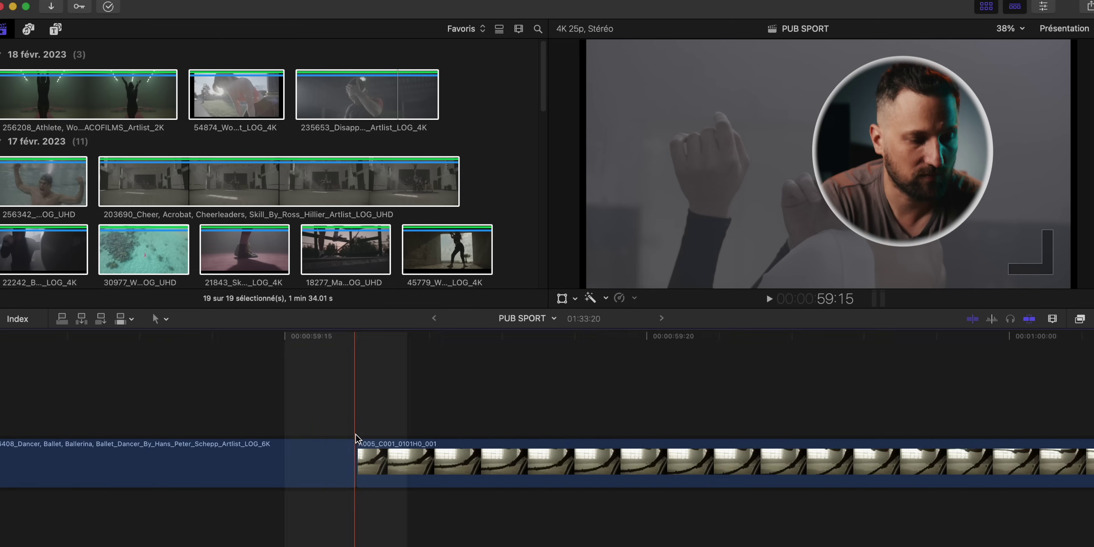
scroll(356, 438, "down", 15)
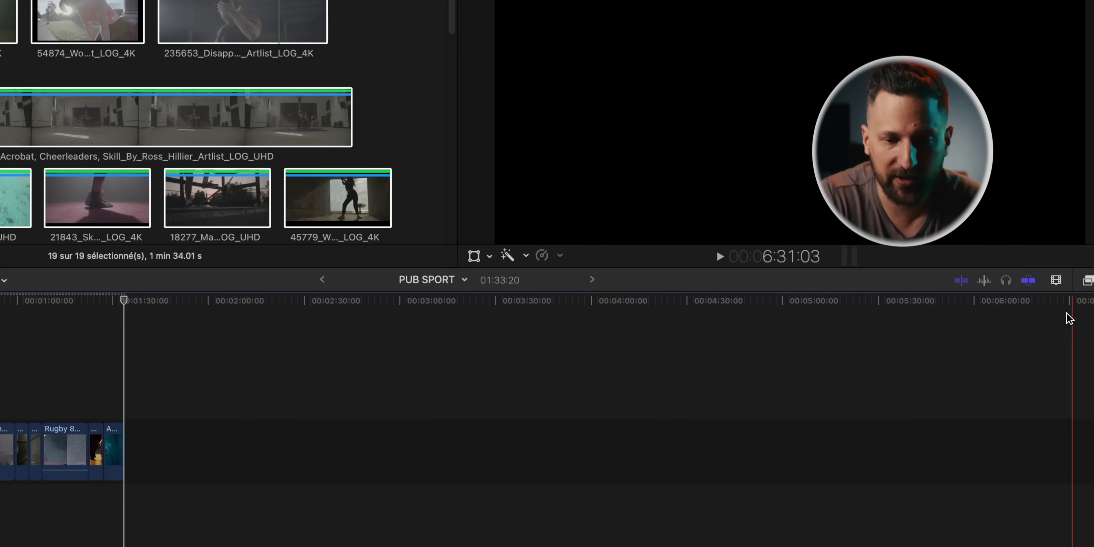
left_click(1057, 284)
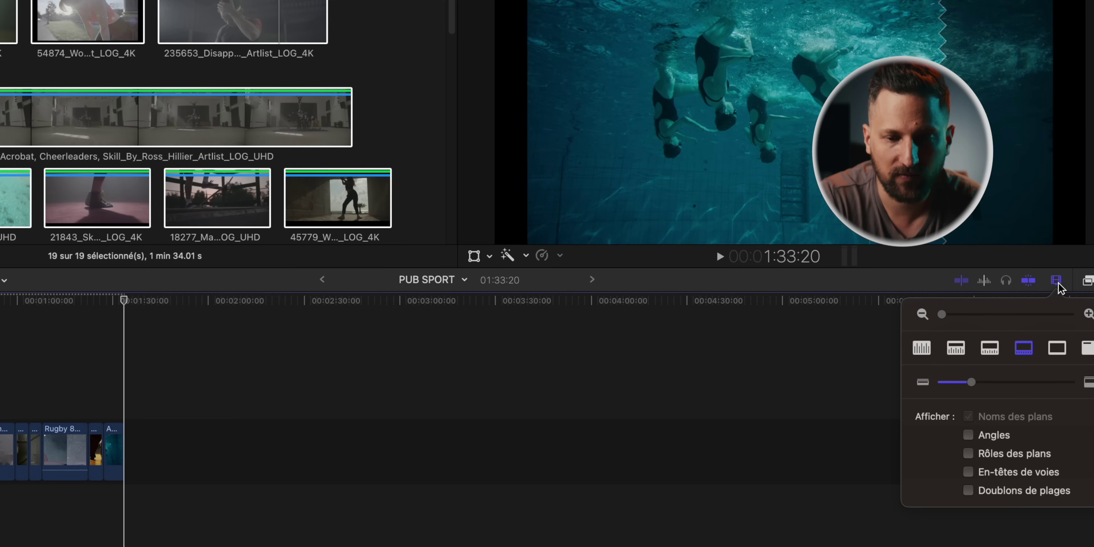
left_click_drag(942, 315, 963, 314)
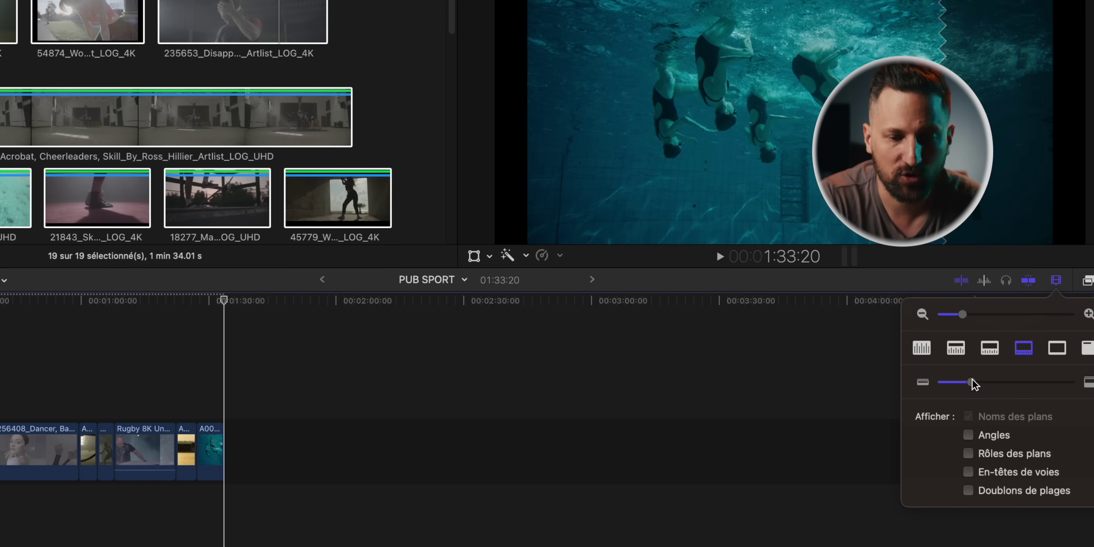
mouse_move(973, 383)
left_mouse_down()
mouse_move(1016, 384)
mouse_move(968, 389)
mouse_move(984, 399)
left_mouse_up()
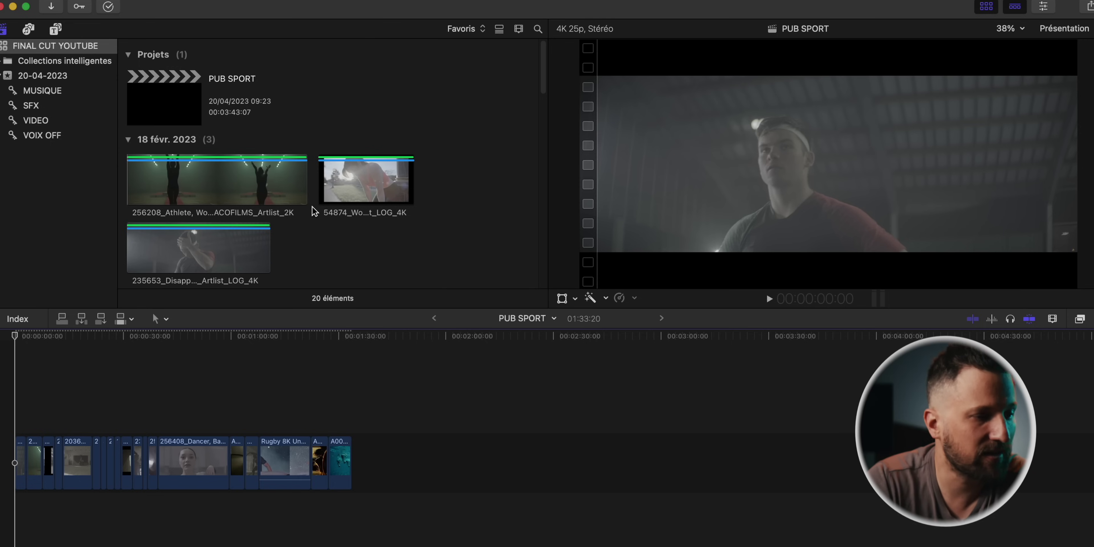
Step: Place the Rush Hour track from MUSIQUE under the clips at the start of the timeline and select the last video clip
left_click(46, 96)
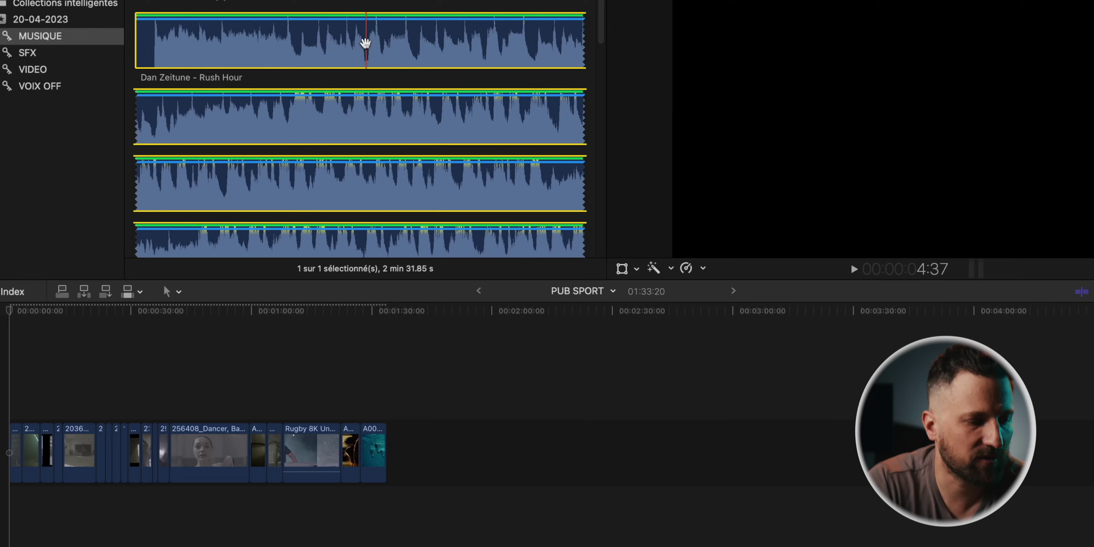
left_click_drag(339, 87, 1, 512)
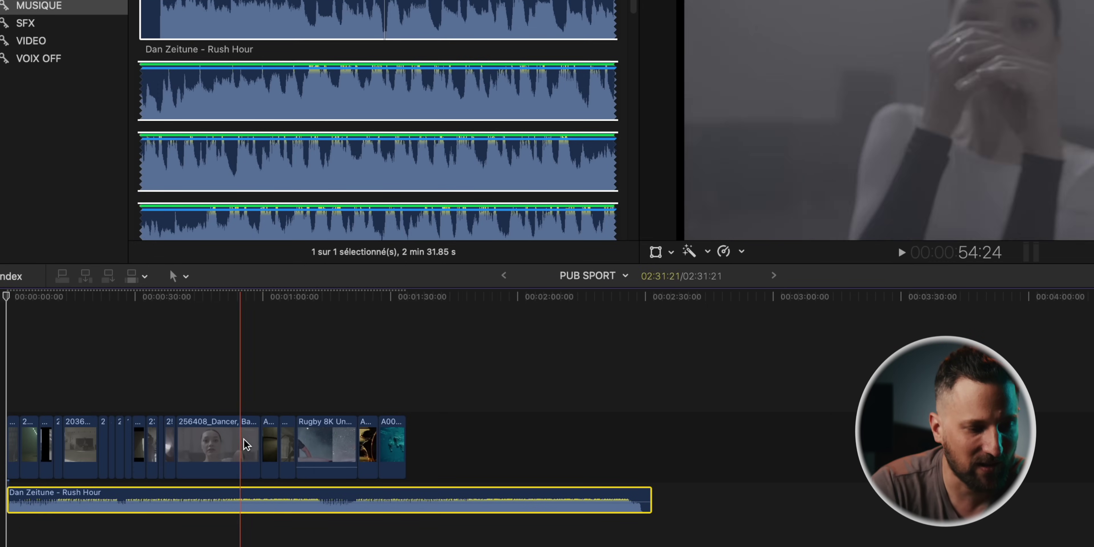
left_click_drag(404, 449, 471, 446)
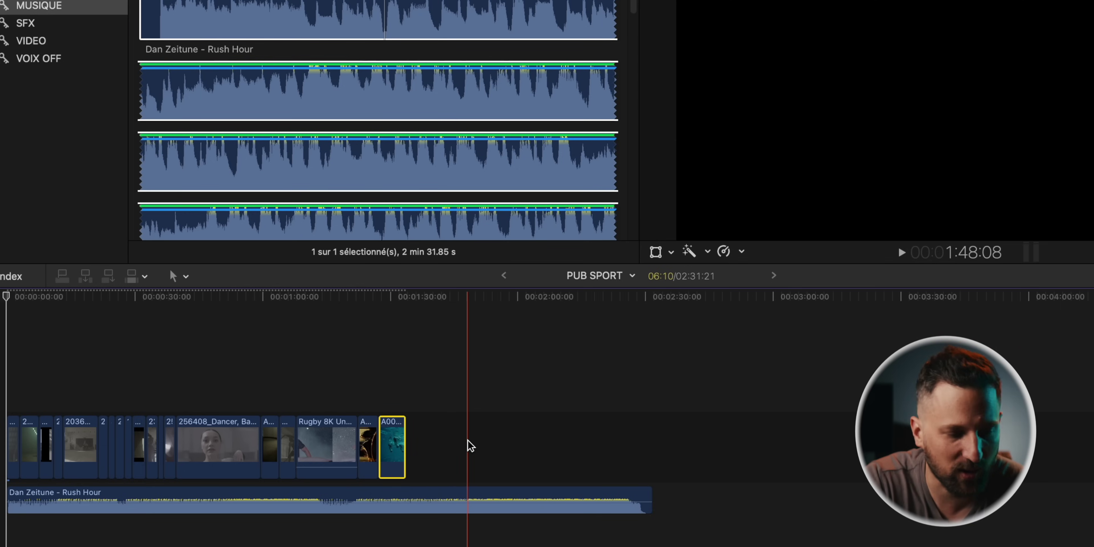
Step: Move the underwater clip from the end of the timeline to just before the Rugby 8K Ungraded clip
left_click_drag(400, 445, 464, 442)
left_click(371, 448)
left_click_drag(372, 449, 320, 458)
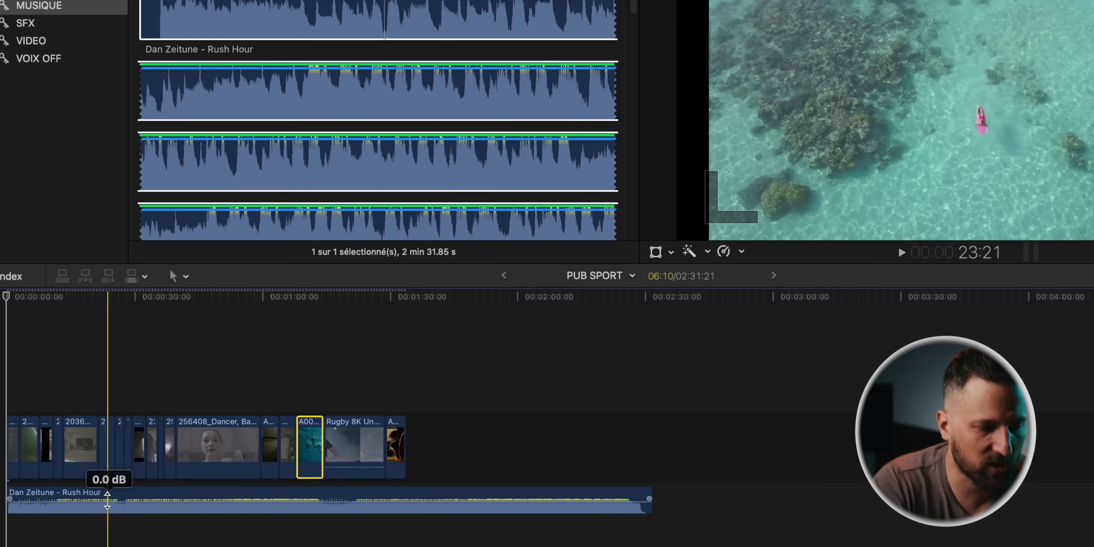
Step: Try cutting the Rush Hour track at several points with the Lame de rasoir tool
key("super+equal")
key("super+equal")
key("super+equal")
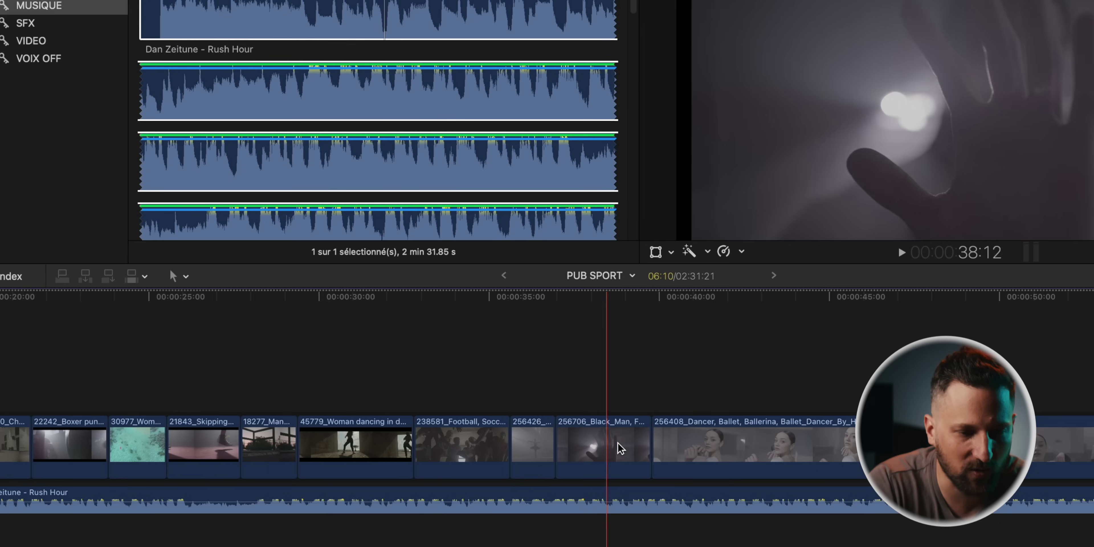
left_click(476, 500)
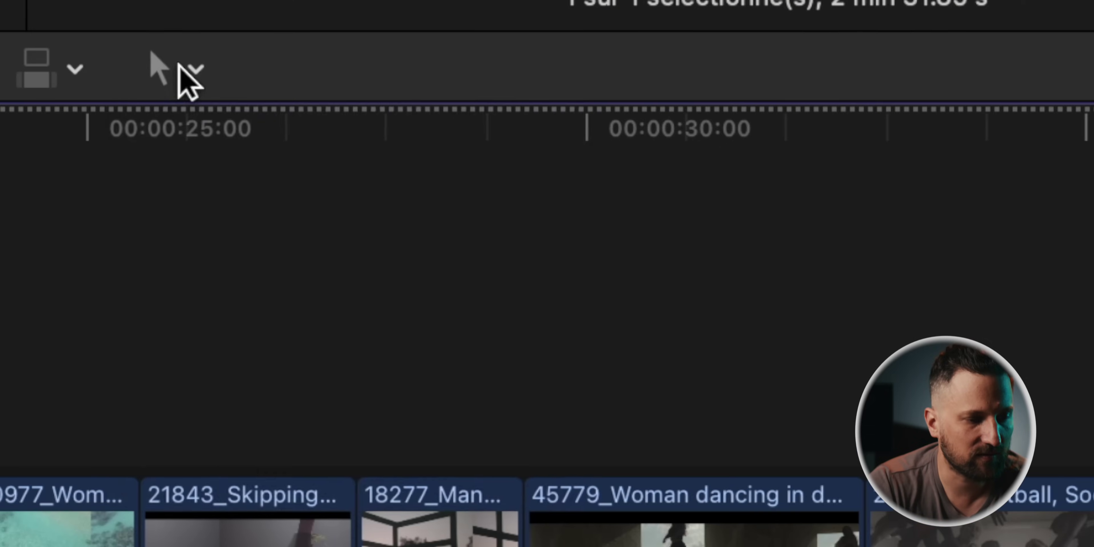
left_click(164, 319)
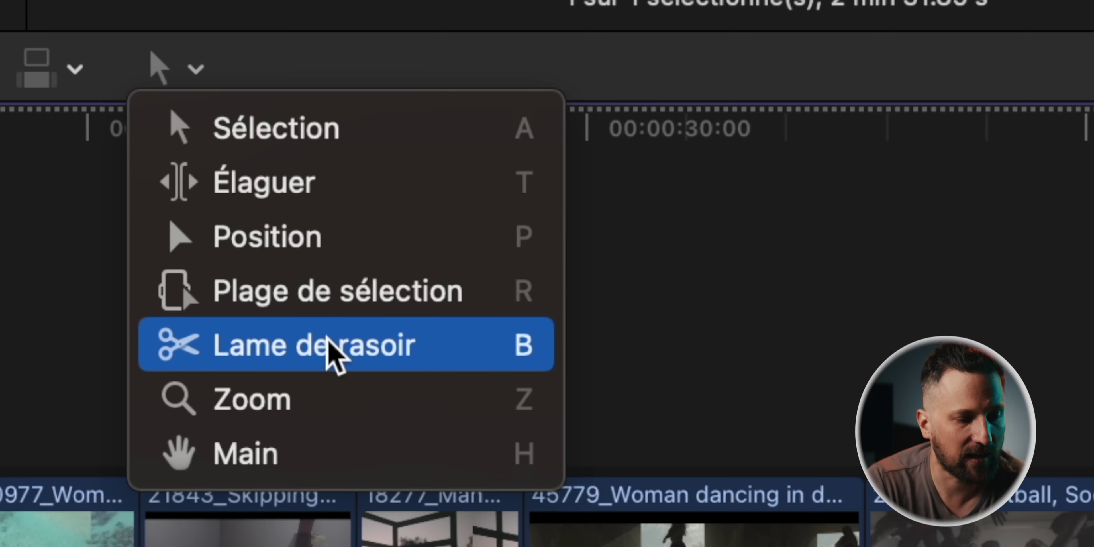
left_click(486, 396)
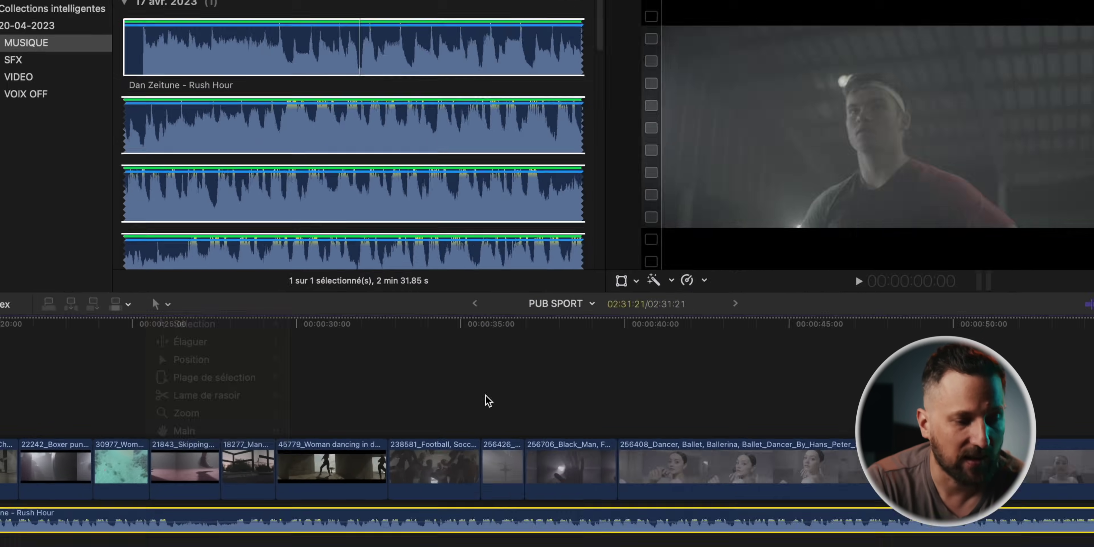
key("b")
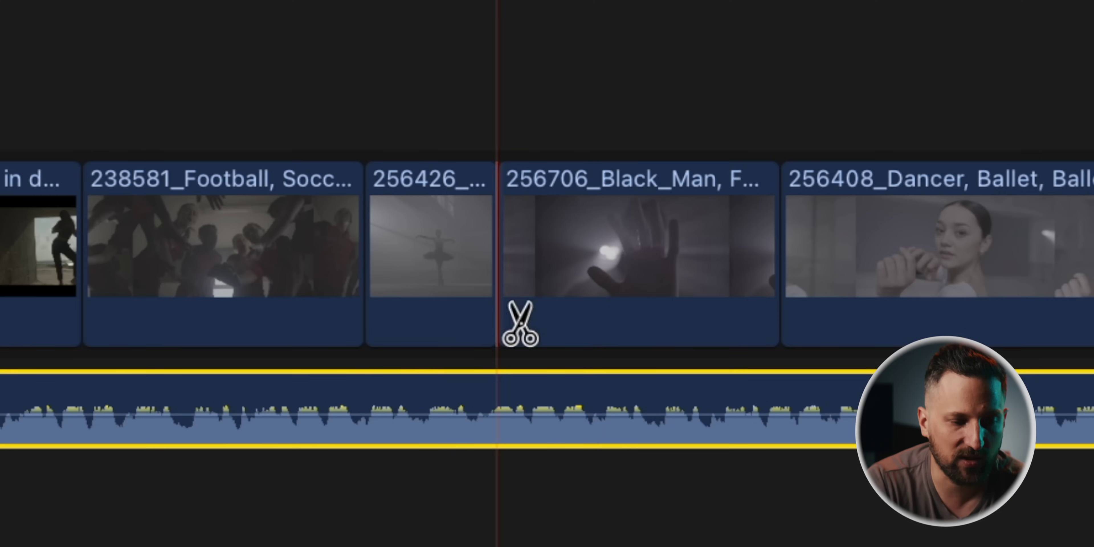
left_click(465, 407)
left_click(743, 406)
left_click(1093, 428)
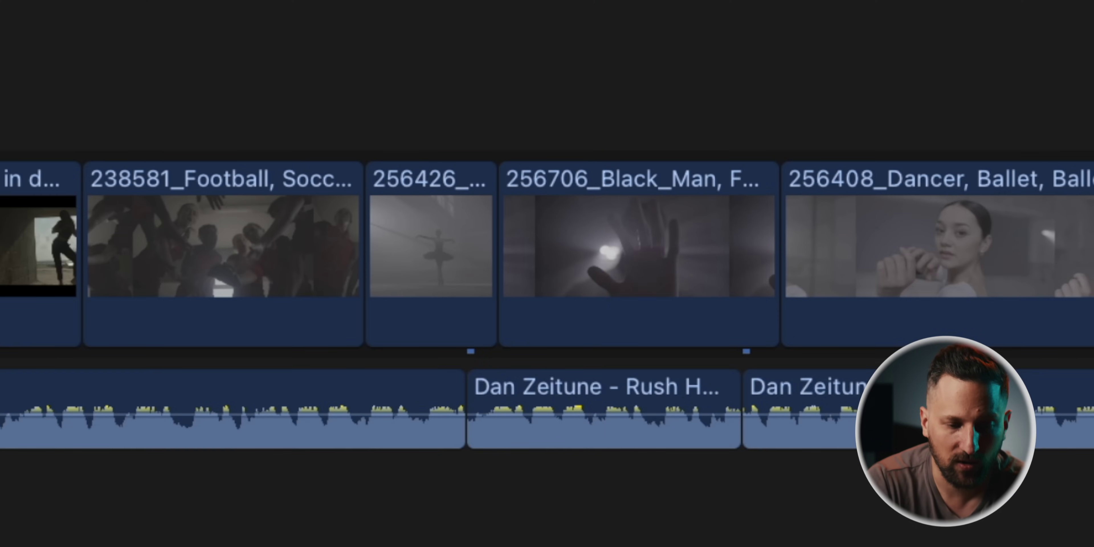
left_click(723, 506)
Step: Undo all the blade cuts made in the Rush Hour track
key("super+z")
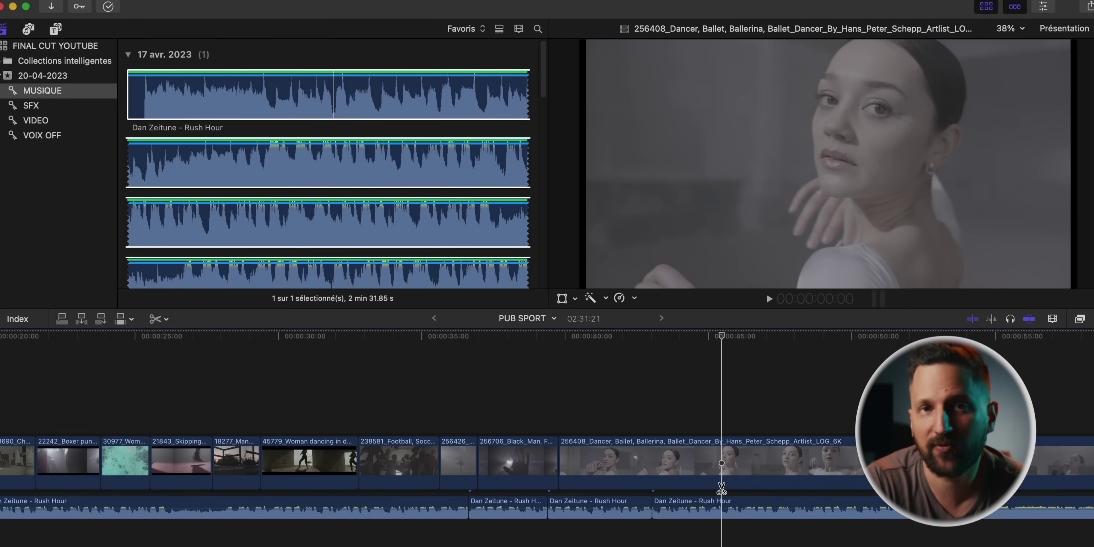
key("super+z")
key("super+z")
key("super+z")
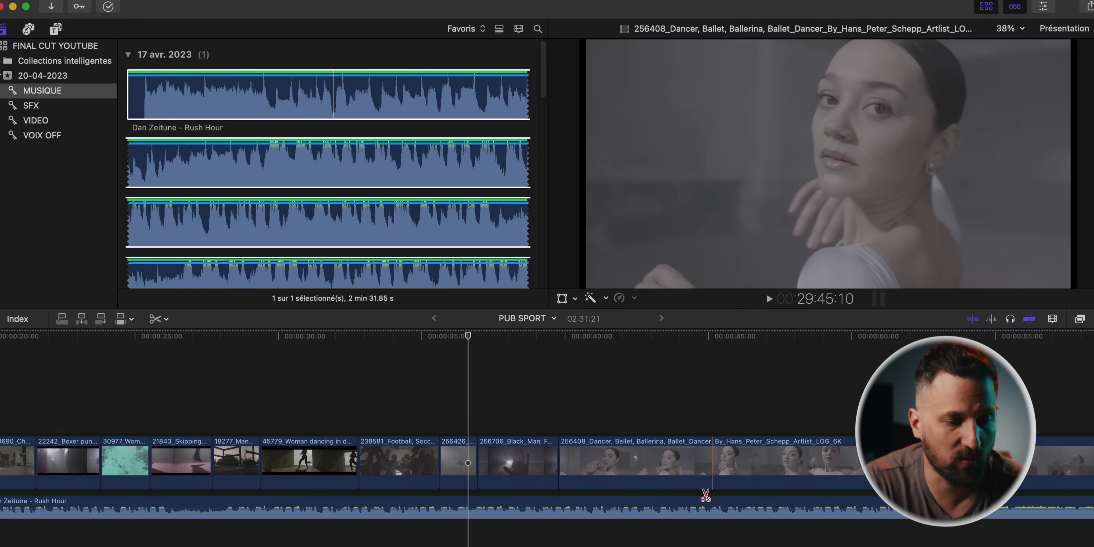
Step: Return to the selection tool, split the Rush Hour track at the playhead at 36:16 and delete the part after the cut
key("super+b")
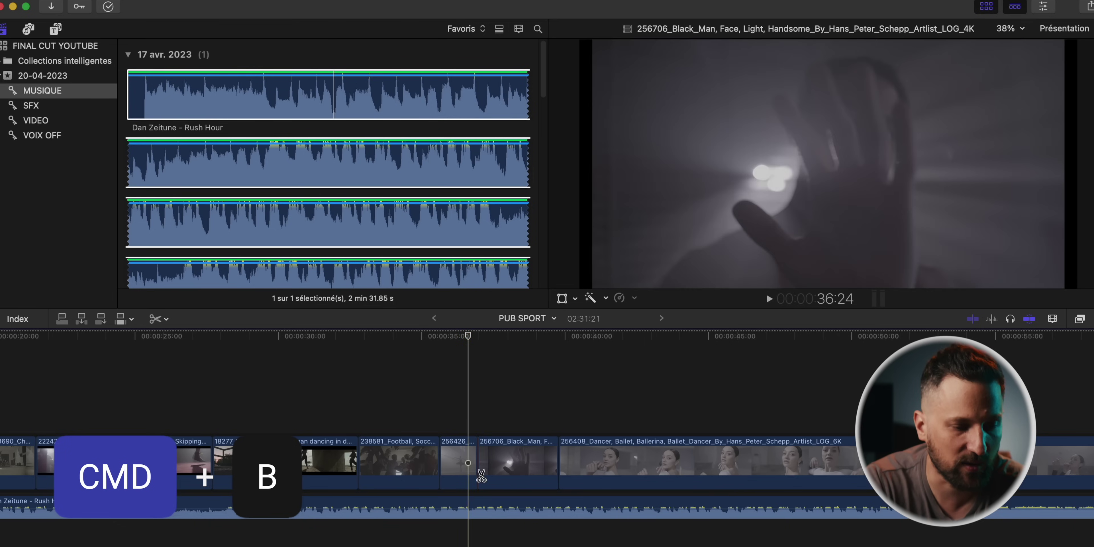
key("a")
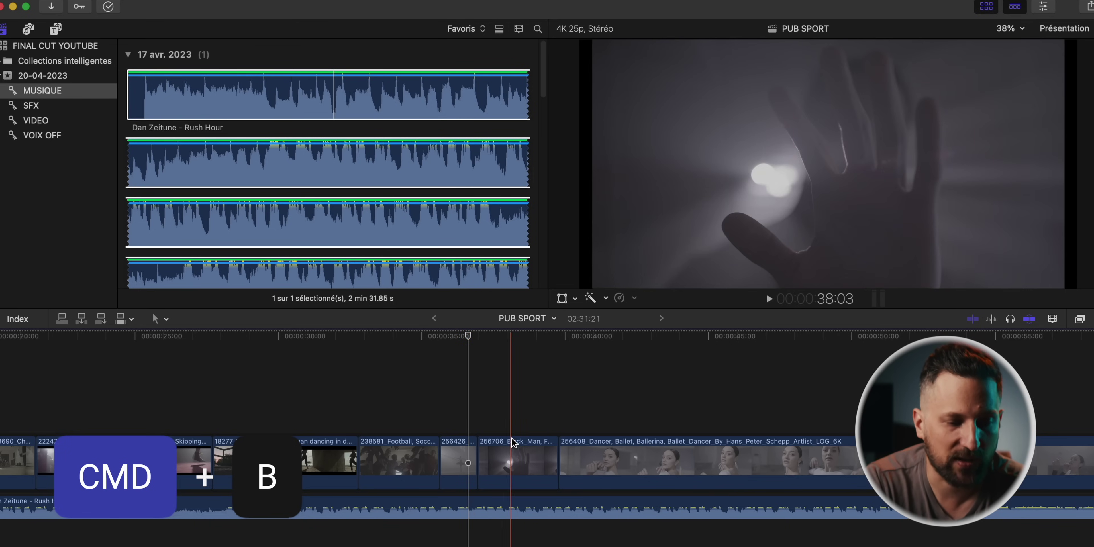
left_click(471, 506)
key("super+b")
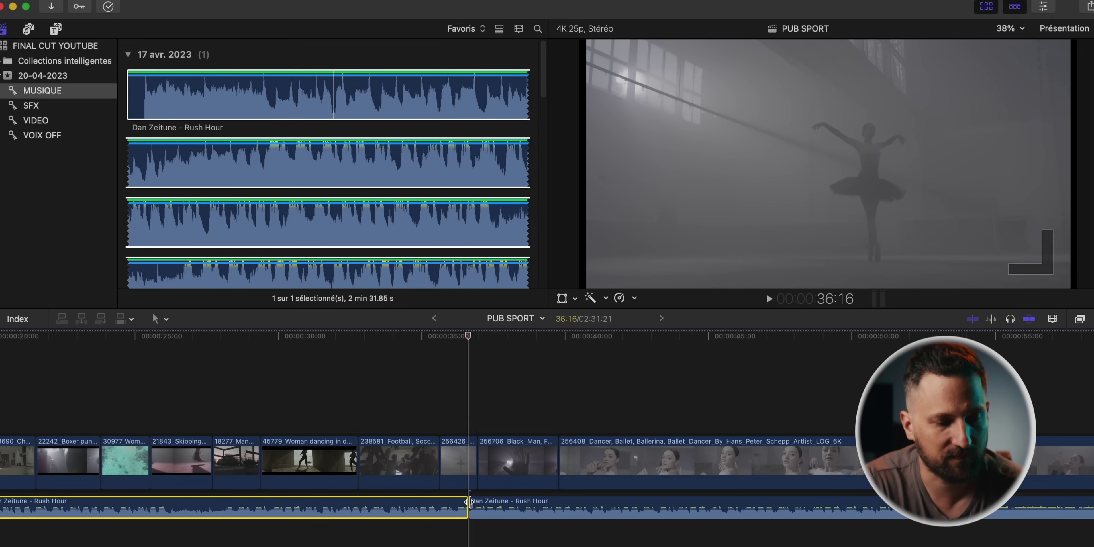
left_click(502, 506)
key("Delete")
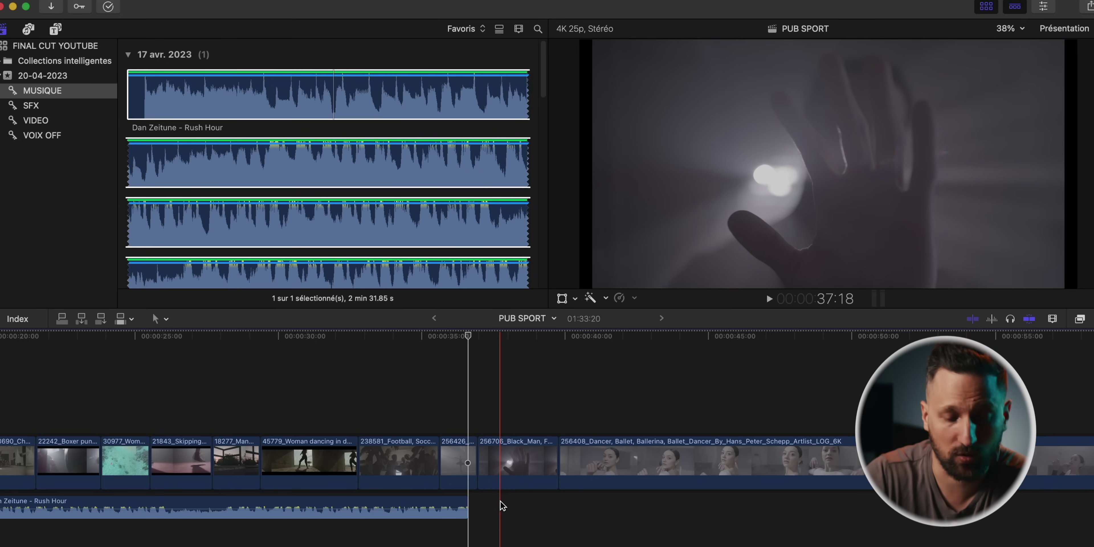
Step: Select the shortened Rush Hour track and start playback from the beginning of the timeline
scroll(384, 510, "left", 2)
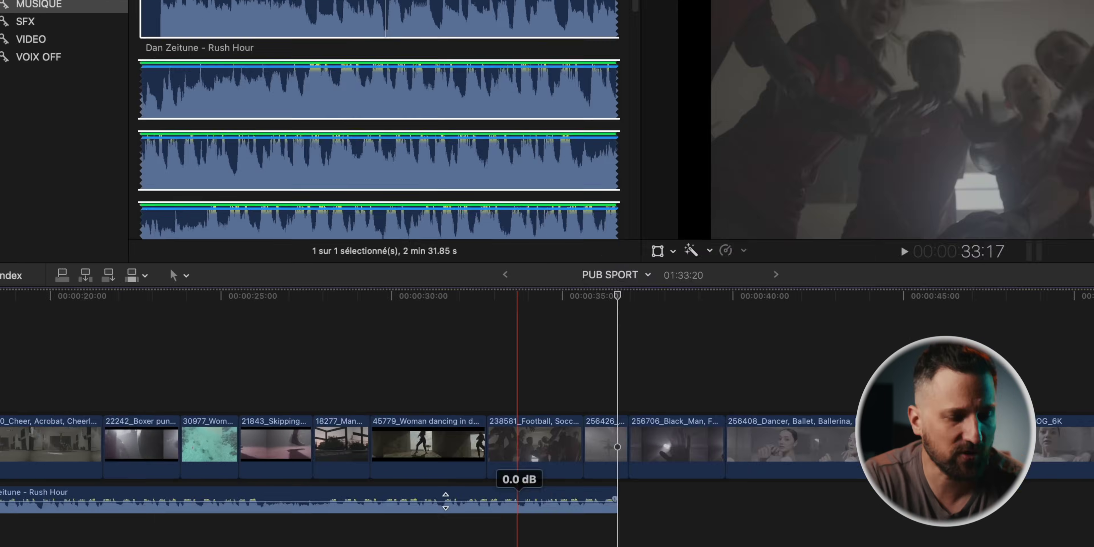
key("super+minus")
key("super+minus")
key("super+minus")
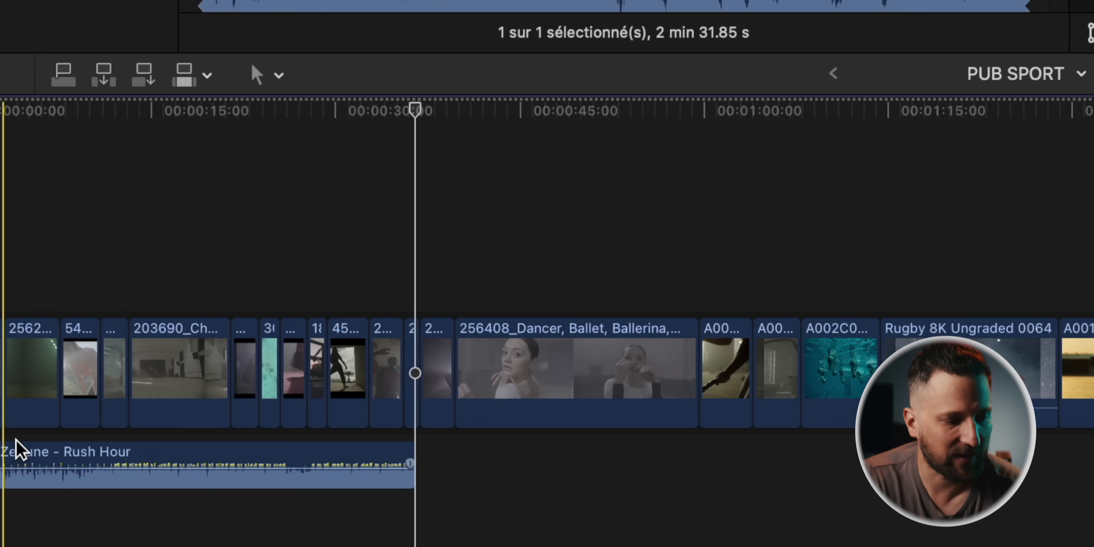
key("super+equal")
key("super+equal")
key("super+equal")
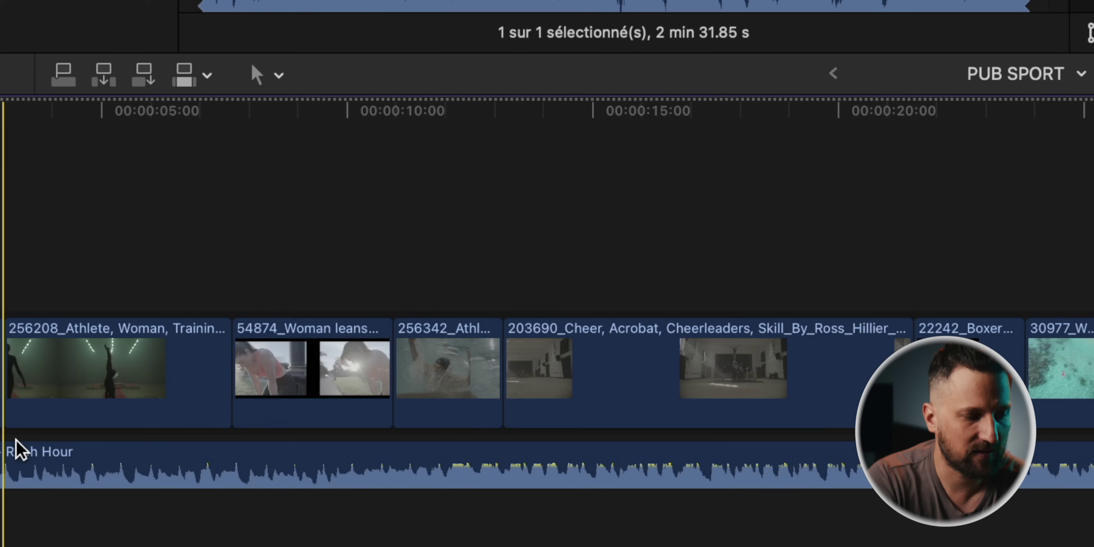
scroll(15, 439, "left", 6)
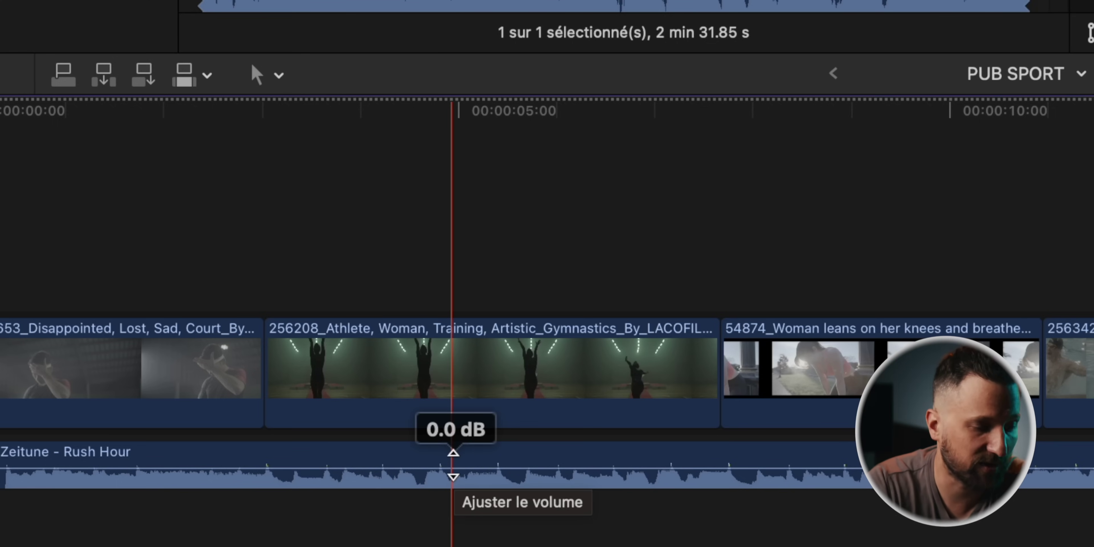
left_click(10, 464)
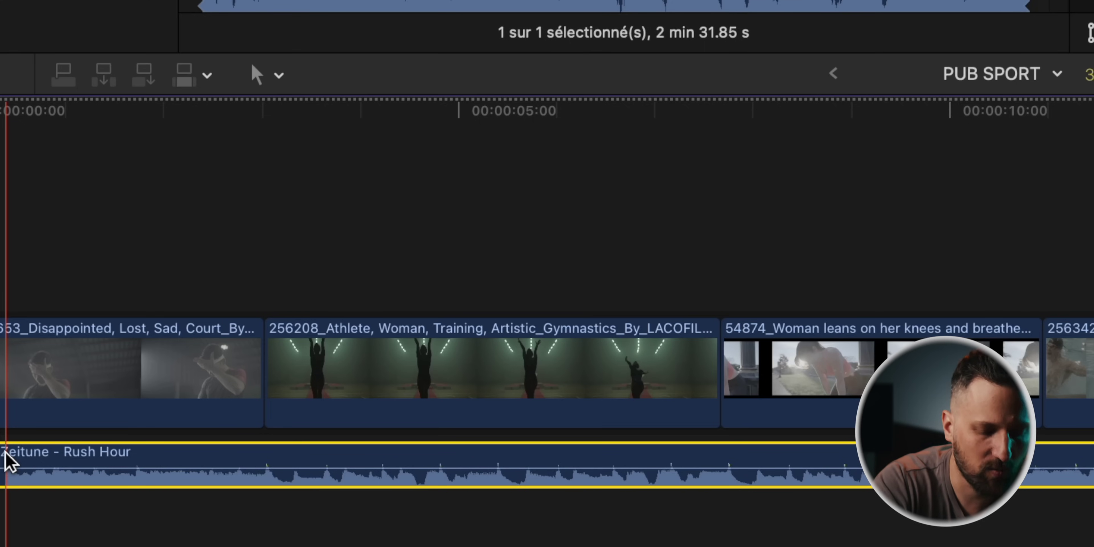
key("space")
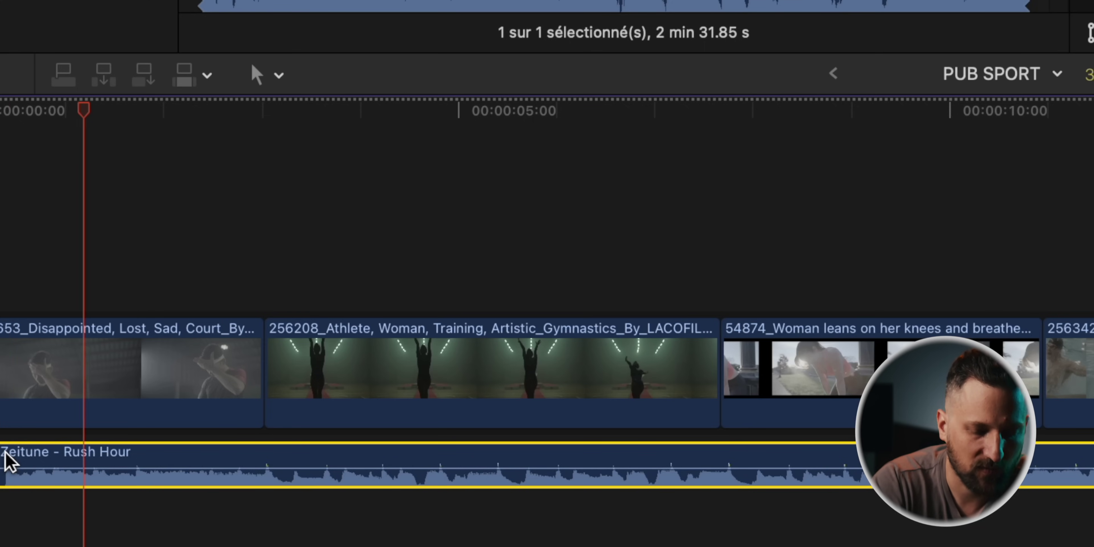
Step: Add markers to the Rush Hour track on each beat as the music plays, and stop playback once the track is marked
key("m")
key("m")
key("m")
key("m")
key("m")
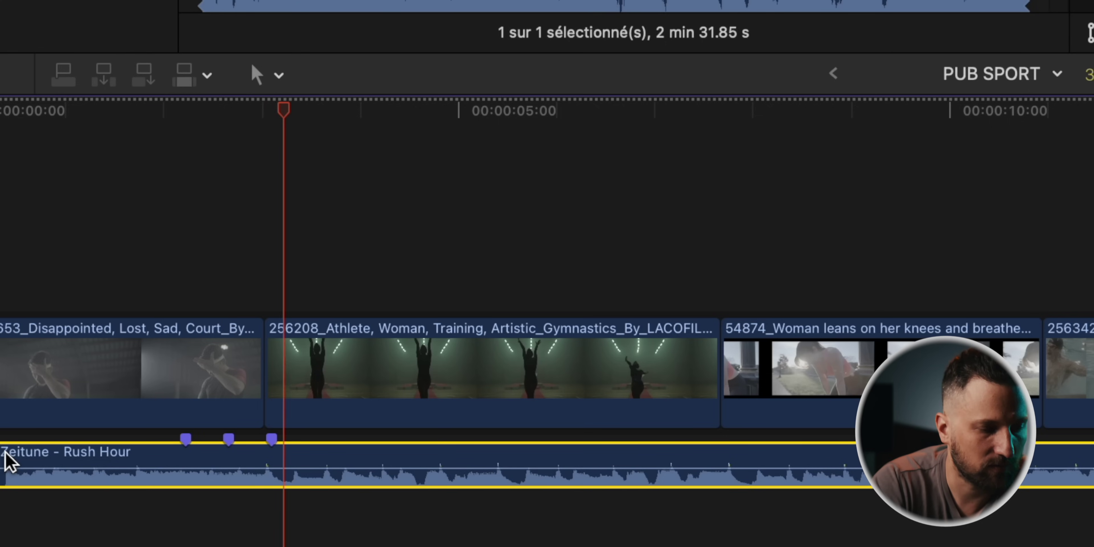
key("m")
key("m")
key("m")
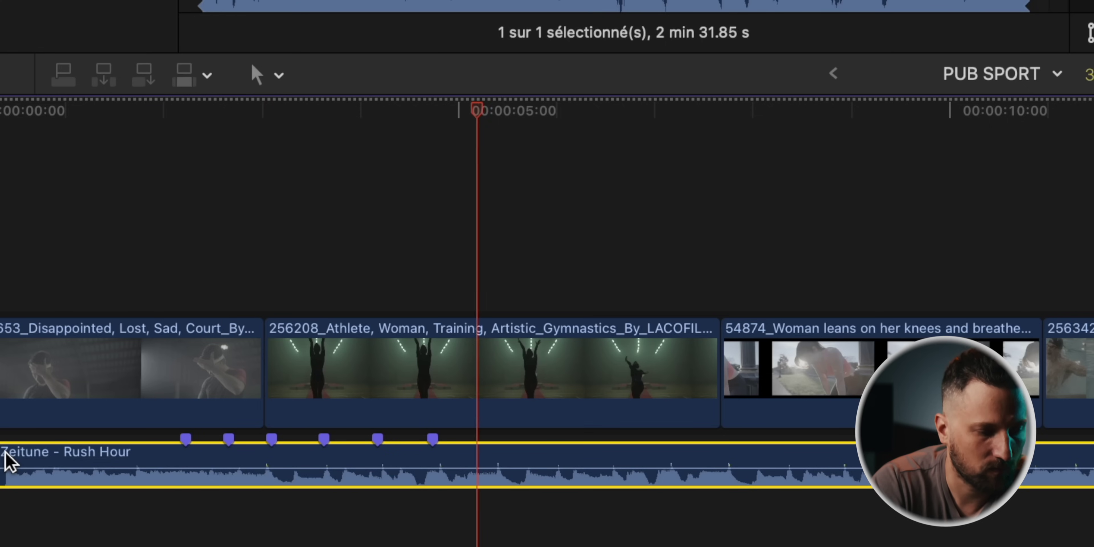
key("m")
key("m")
key("m")
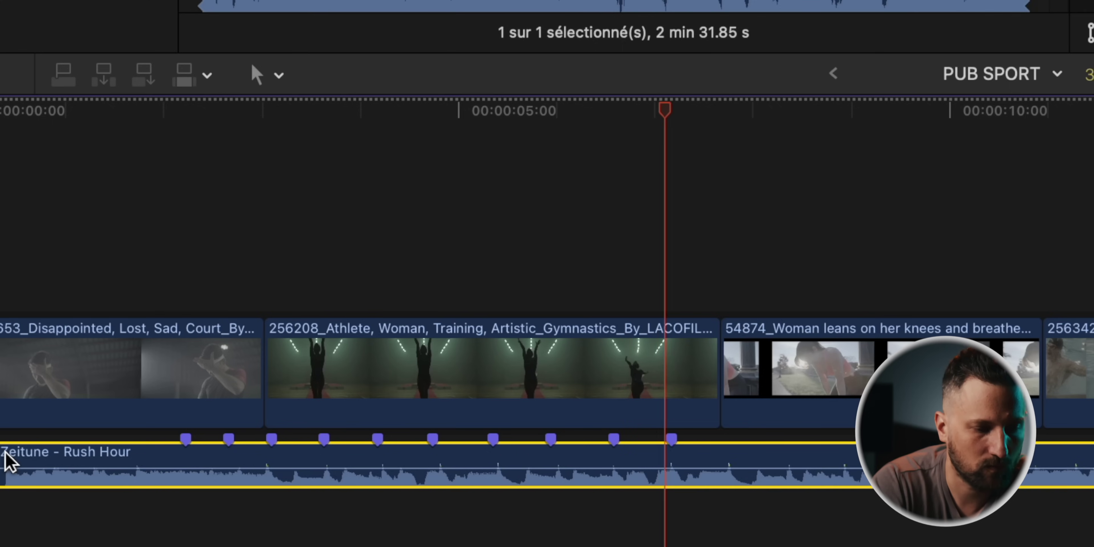
key("m")
key("m")
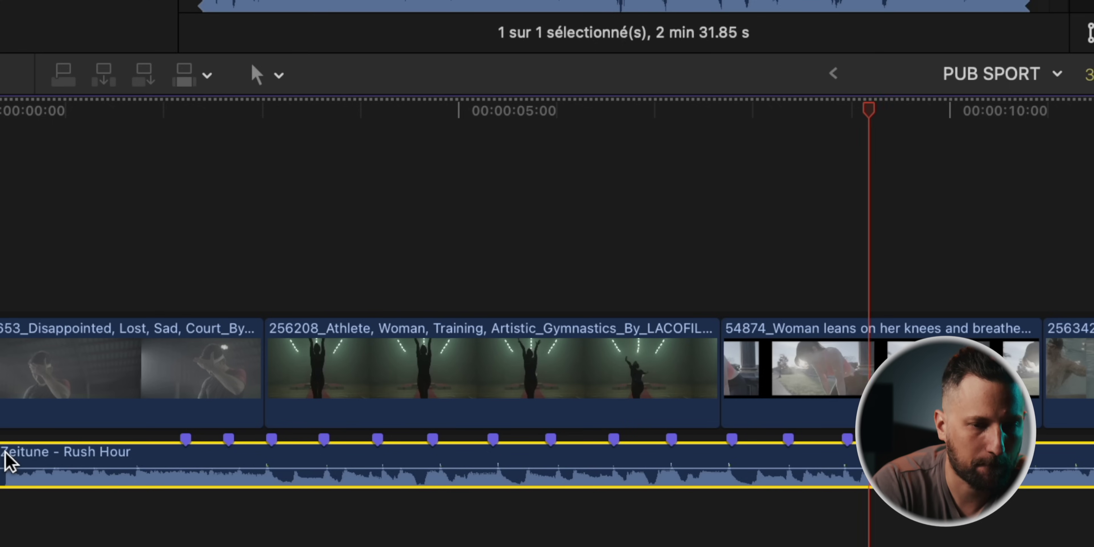
key("m")
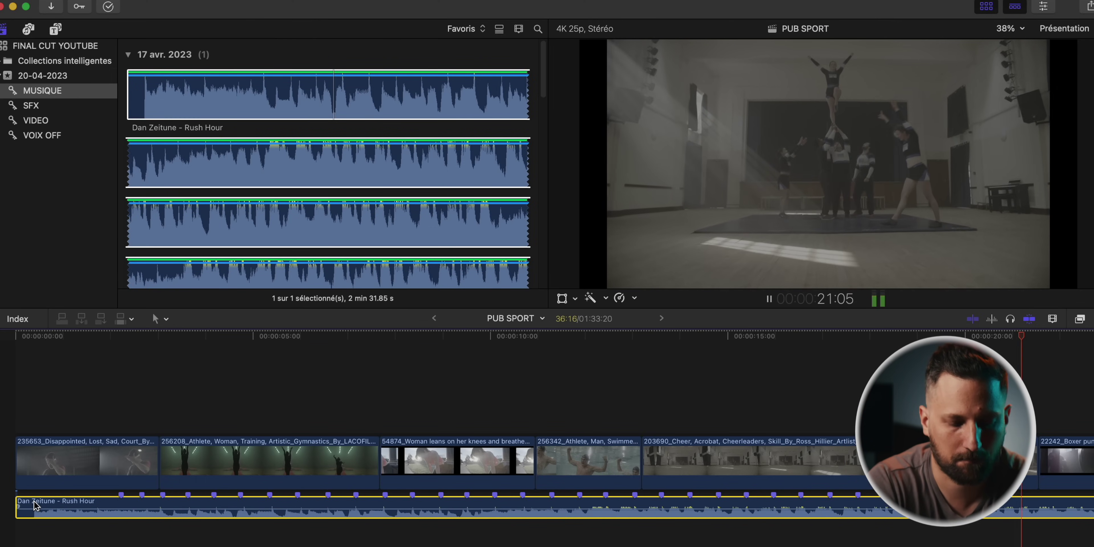
scroll(34, 503, "right", 10)
scroll(34, 504, "right", 5)
scroll(34, 503, "left", 10)
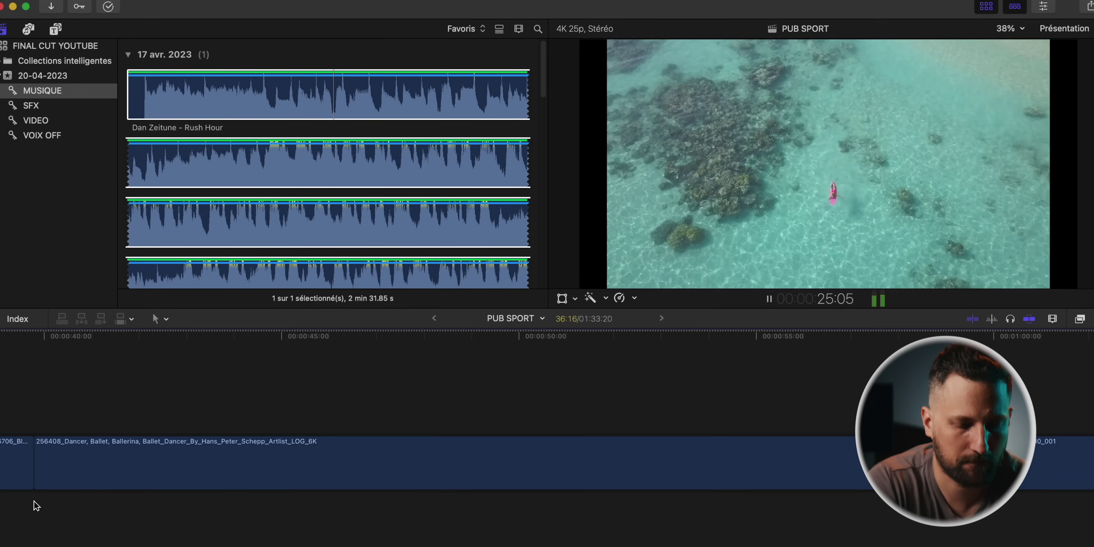
scroll(34, 503, "left", 5)
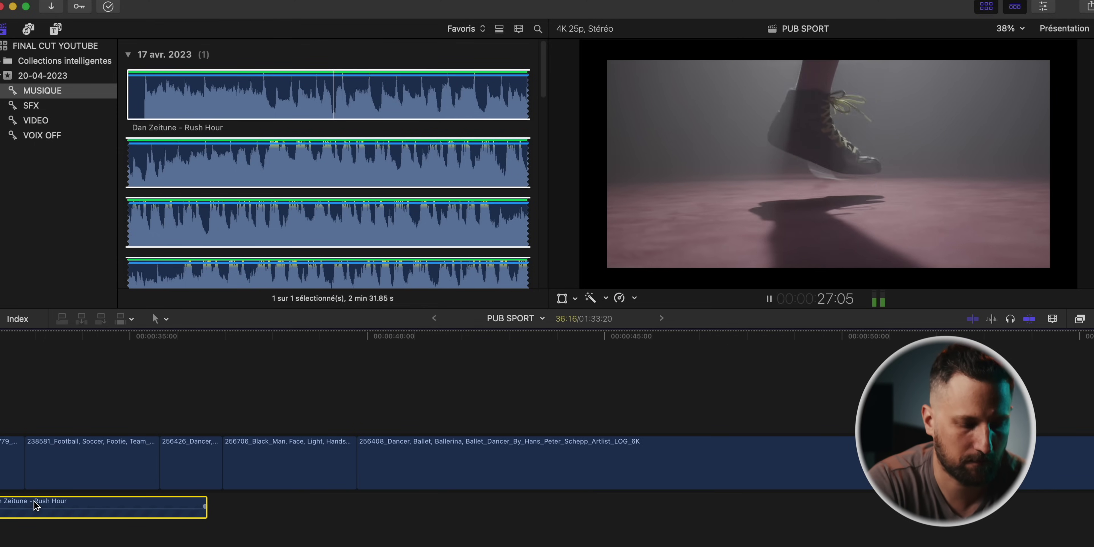
scroll(33, 500, "left", 10)
key("space")
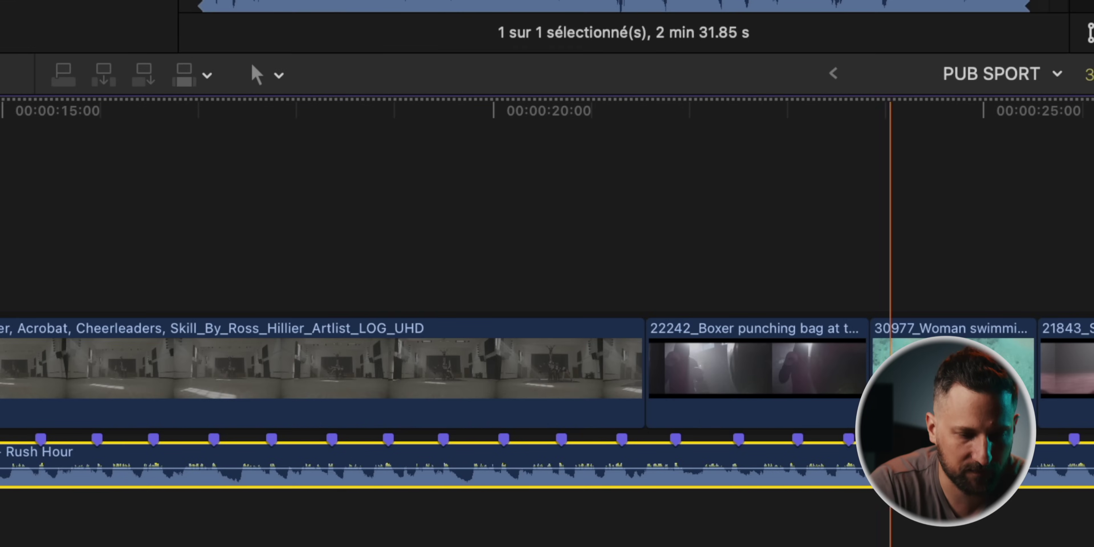
Step: Trim the start of the first video clip slightly and shorten its end to the first music marker
scroll(390, 497, "left", 10)
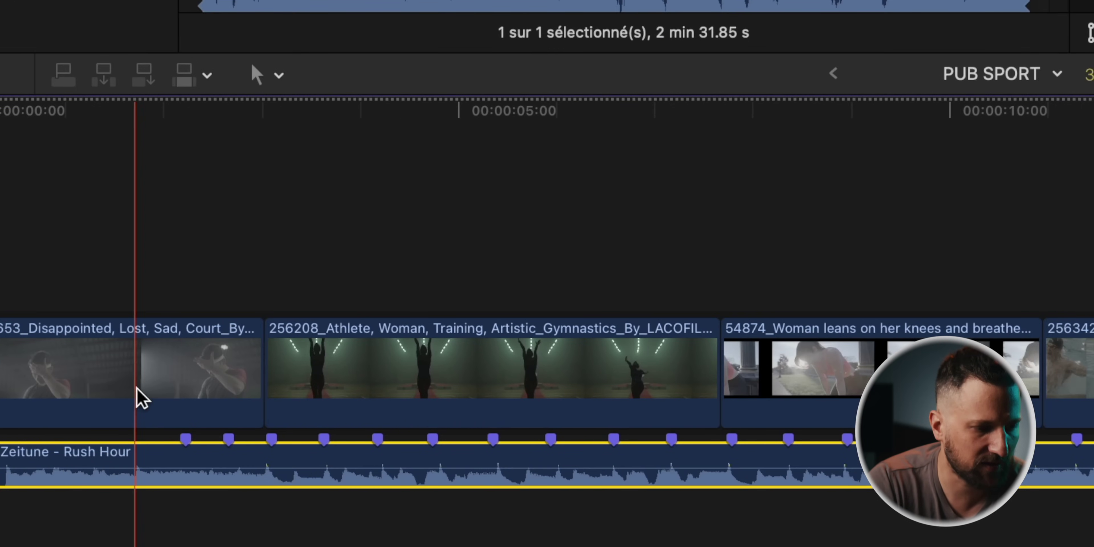
left_click_drag(2, 378, 20, 377)
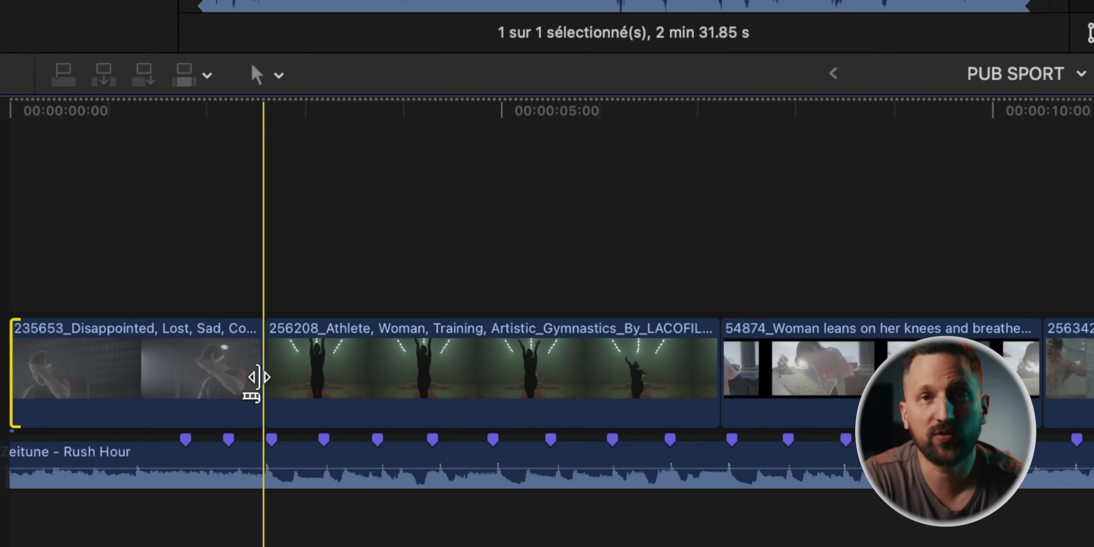
left_click_drag(257, 377, 193, 383)
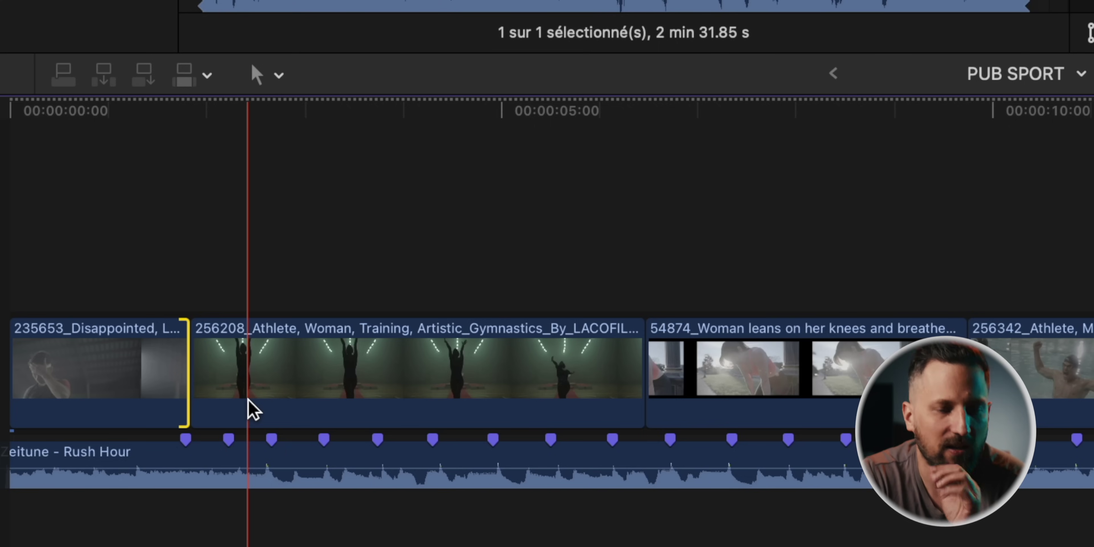
Step: Shorten the gymnast, leaning woman and swimmer clips so that each one ends on a music marker
left_click_drag(639, 385, 376, 391)
left_click_drag(693, 371, 554, 376)
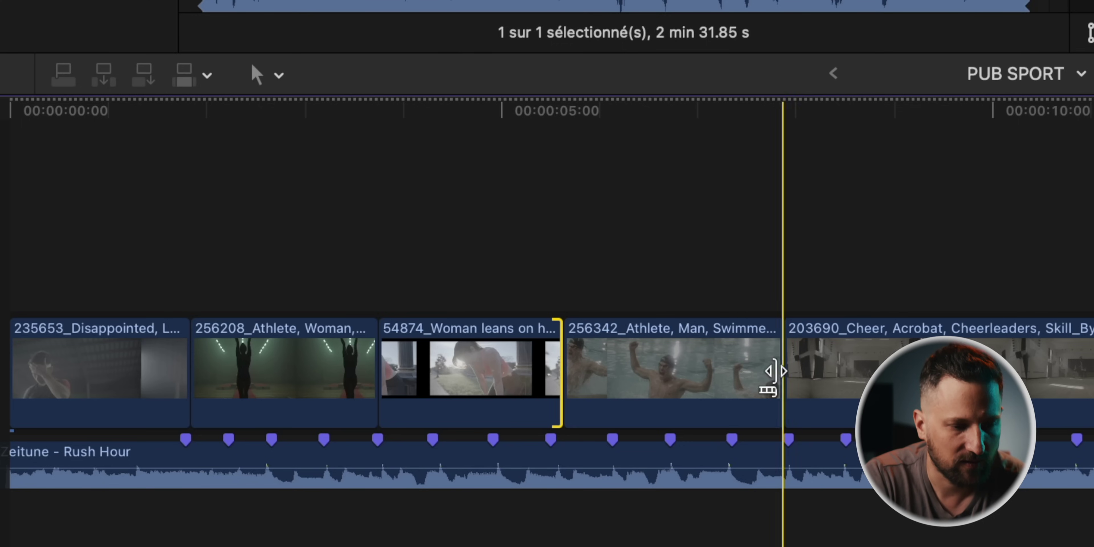
left_click_drag(781, 376, 739, 378)
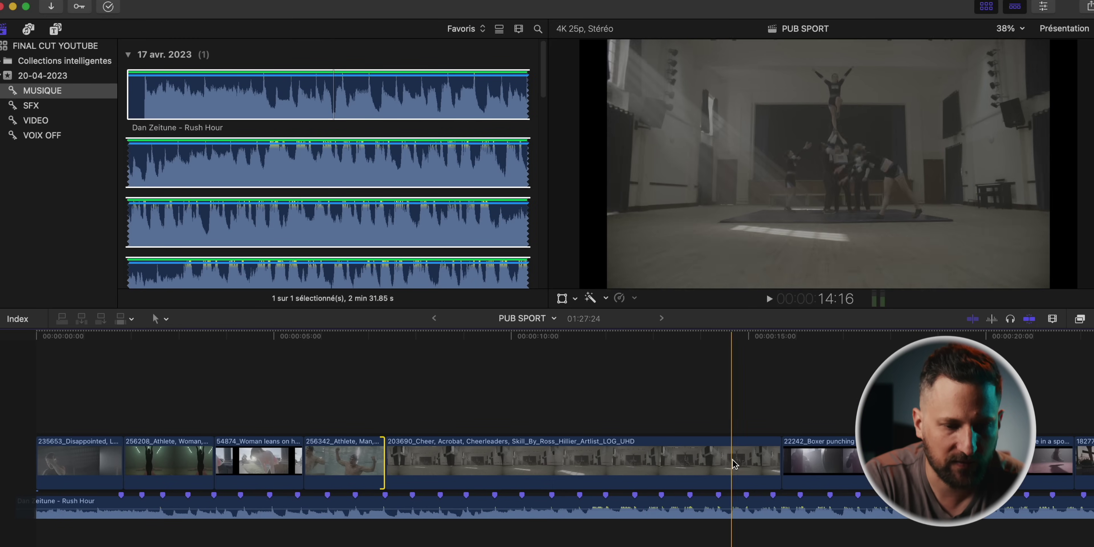
Step: Shorten the cheerleader clip, the boxer clip and the clips after them so that their ends line up with the music markers
left_click_drag(778, 467, 771, 467)
left_click_drag(879, 467, 857, 467)
scroll(856, 467, "right", 3)
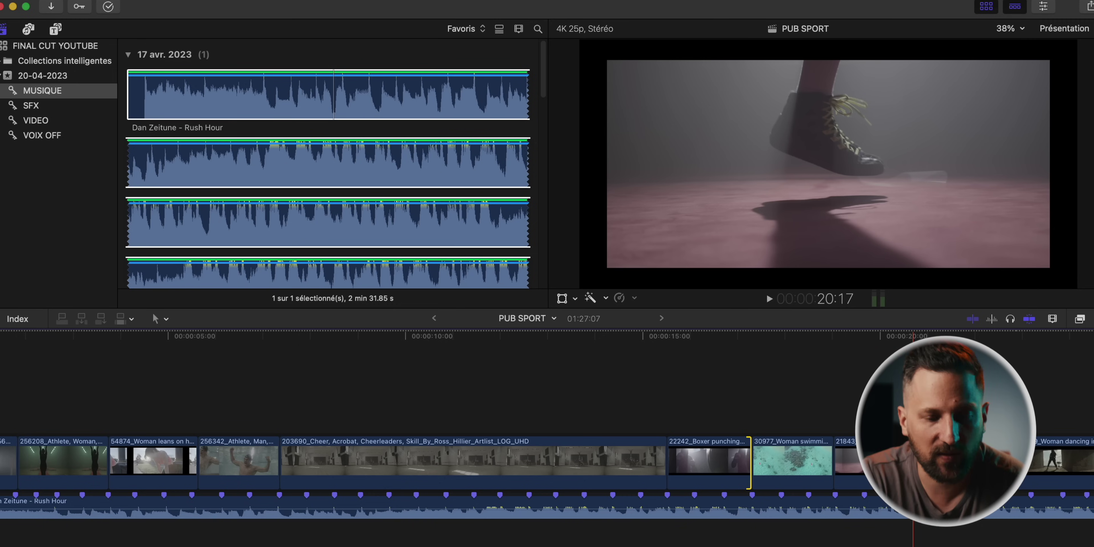
scroll(914, 464, "right", 3)
left_click_drag(860, 465, 850, 465)
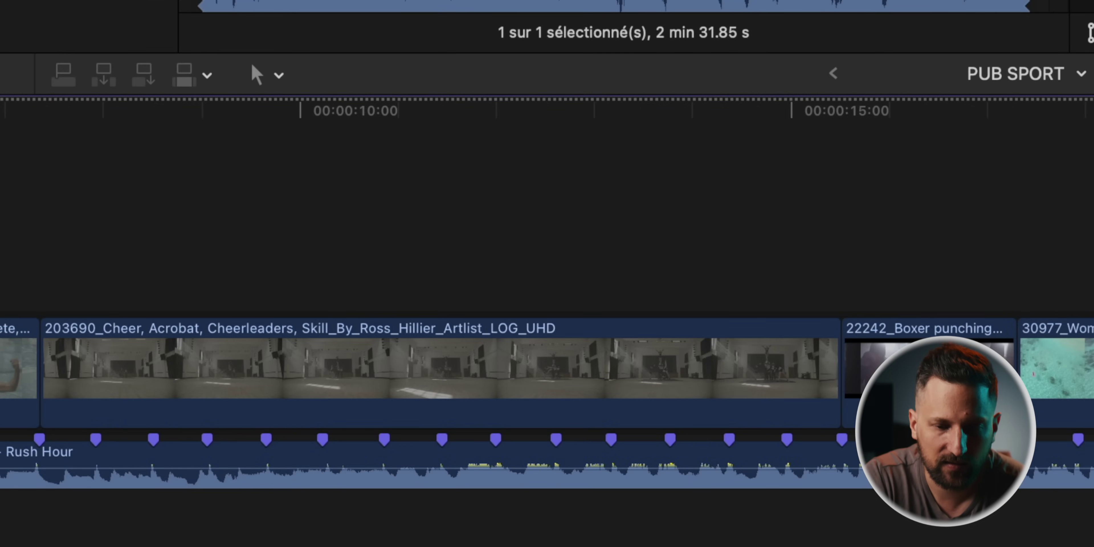
scroll(547, 293, "right", 5)
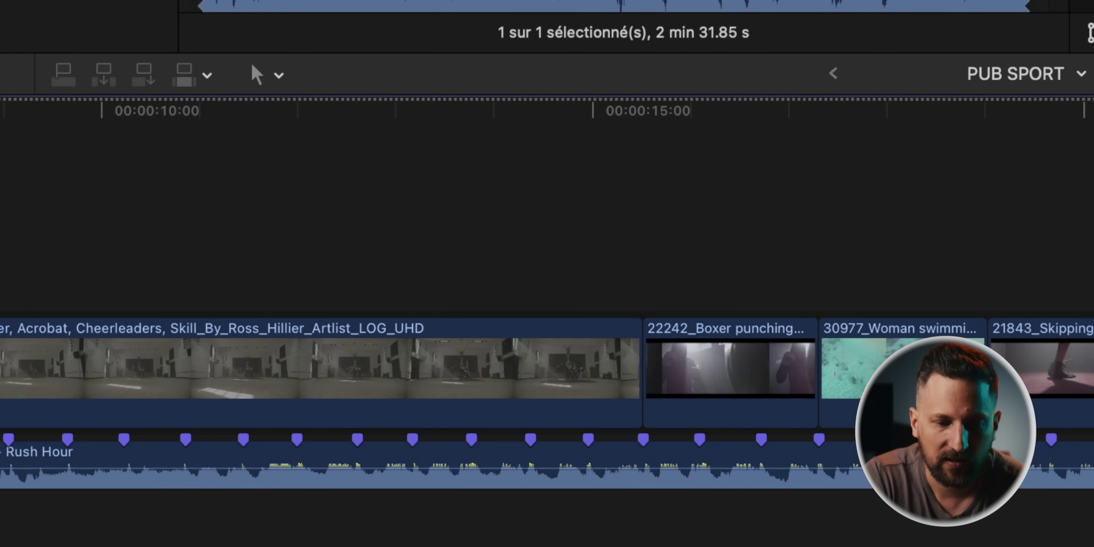
scroll(548, 293, "right", 20)
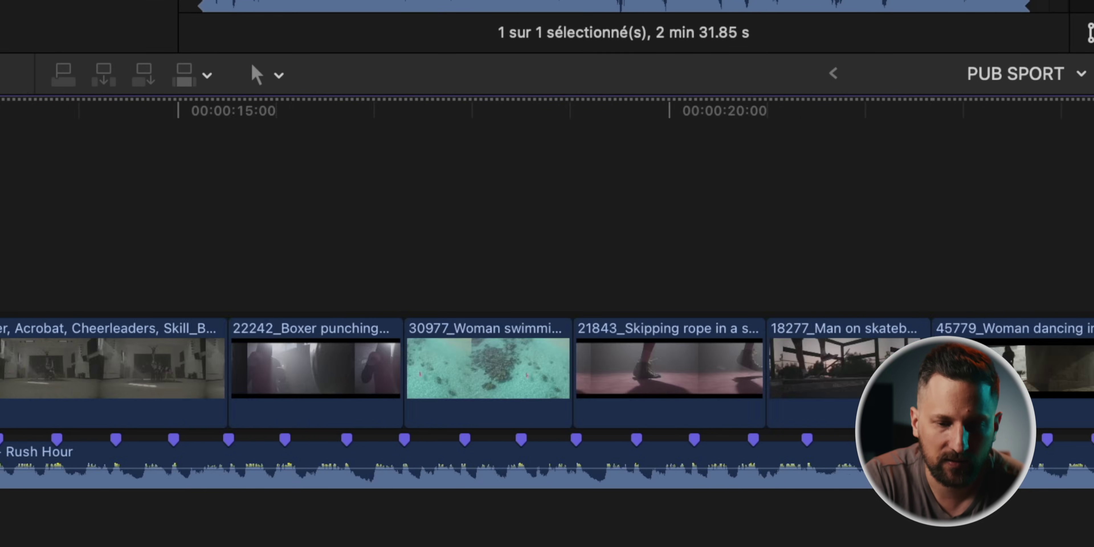
scroll(547, 293, "right", 2)
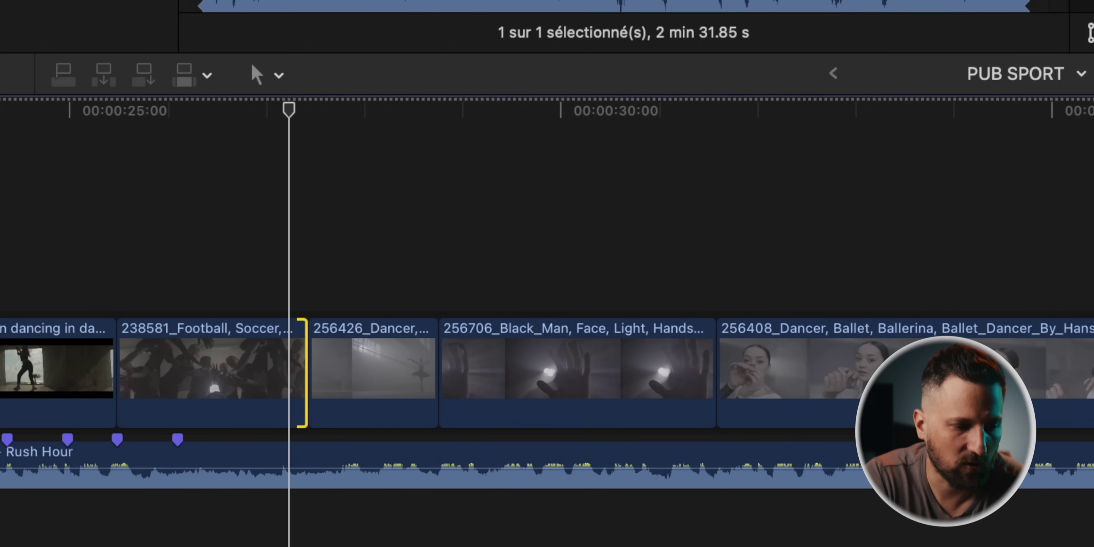
Step: Lift the 256706 Black_Man and 256426 Dancer clips above the main storyline and place them side by side
left_click_drag(565, 368, 867, 237)
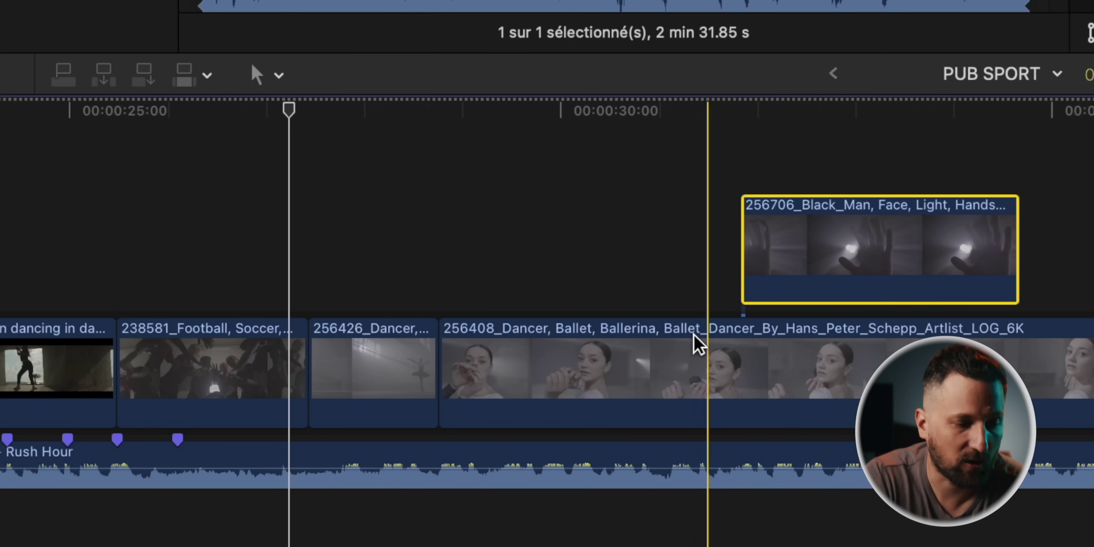
left_click_drag(412, 408, 438, 275)
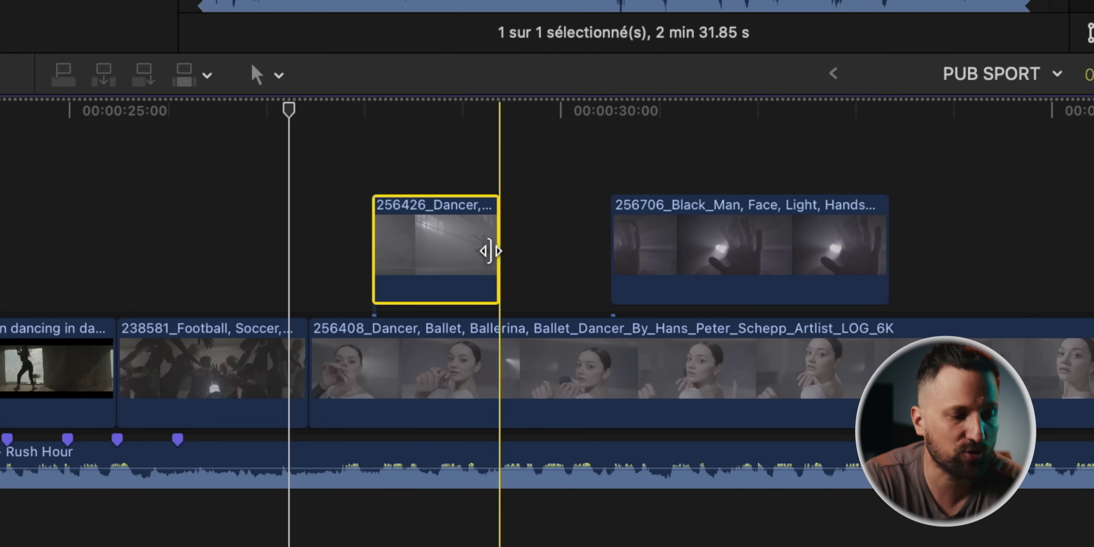
left_click_drag(431, 243, 512, 234)
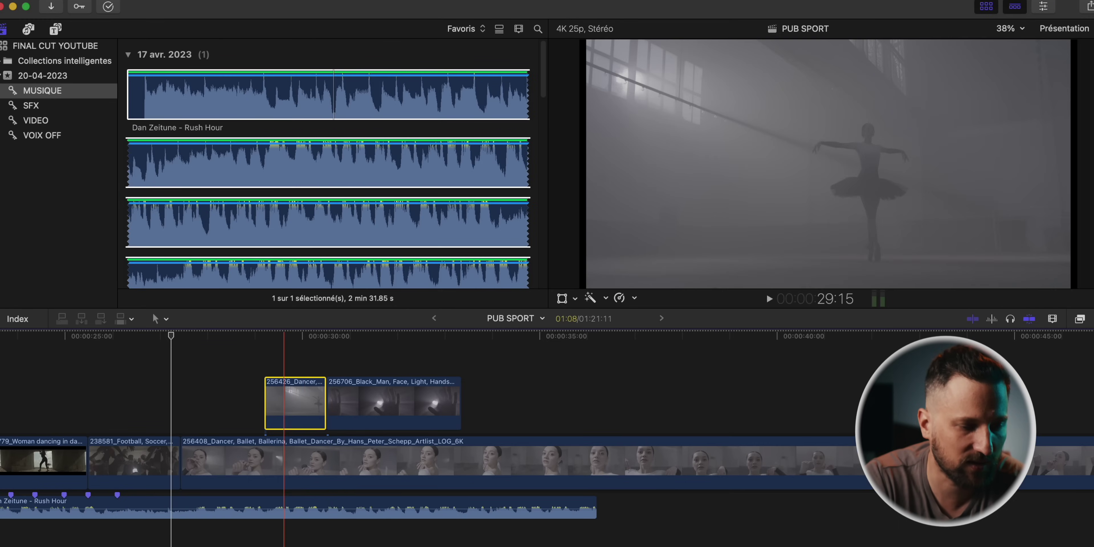
mouse_move(377, 402)
left_mouse_down()
mouse_move(465, 397)
mouse_move(380, 404)
left_mouse_up()
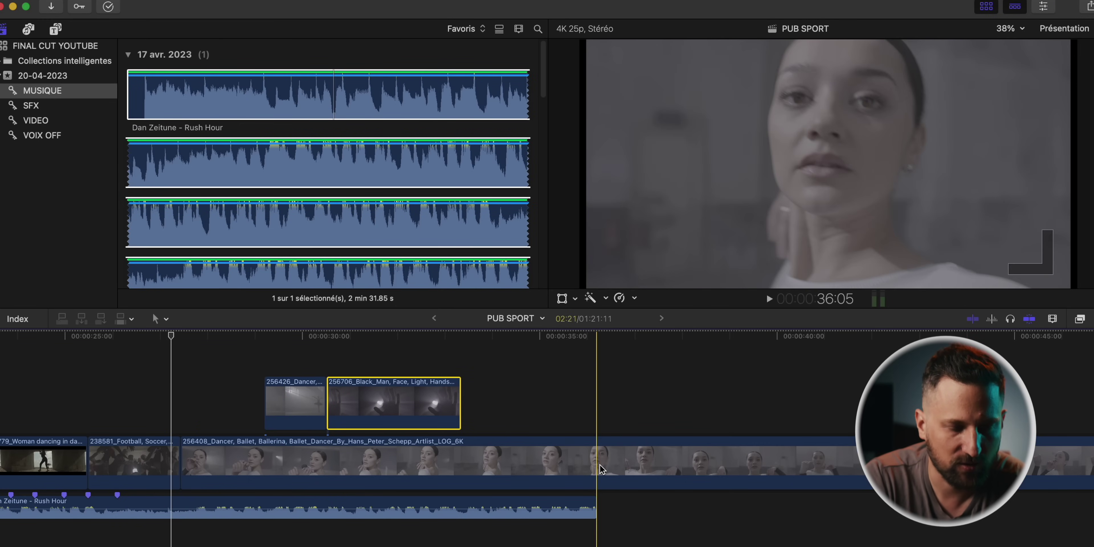
Step: Split the 256408 ballerina clip where the music ends and delete the part after the cut
left_click(600, 465)
key("super+b")
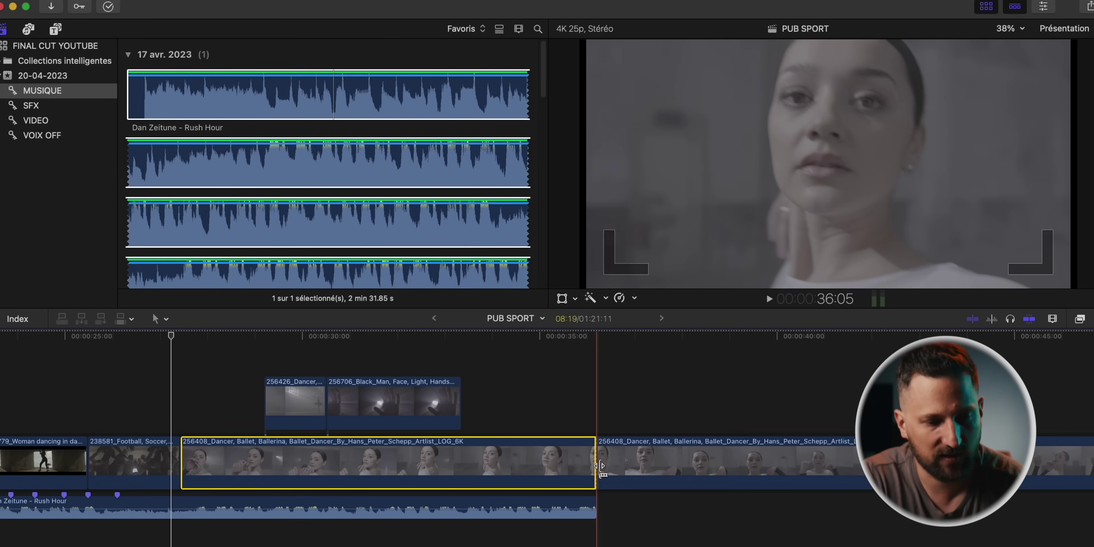
left_click(625, 468)
key("Delete")
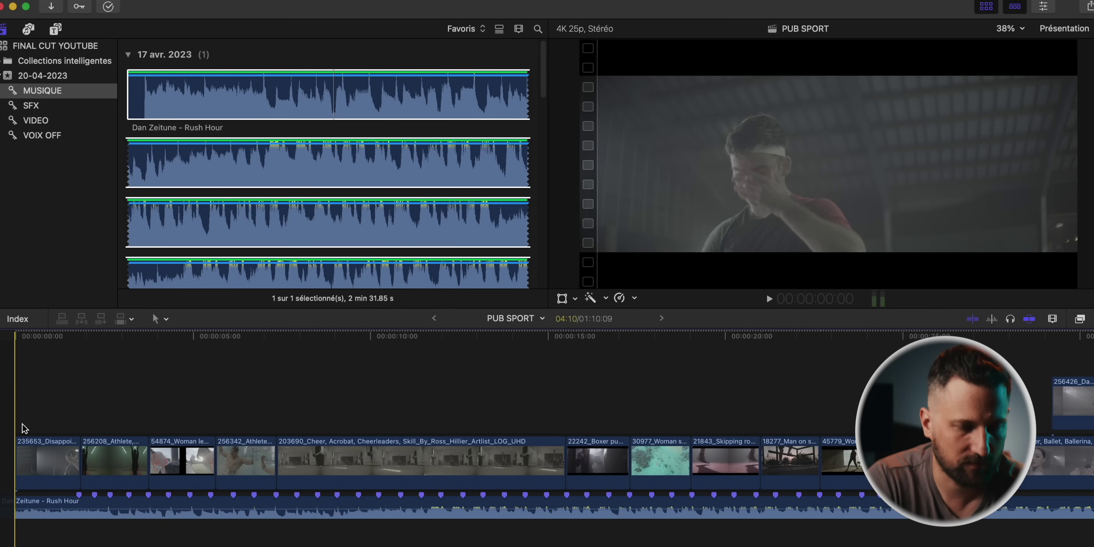
Step: Play the edit from the beginning and review the pacing of the long cheerleader clip against the music
key("space")
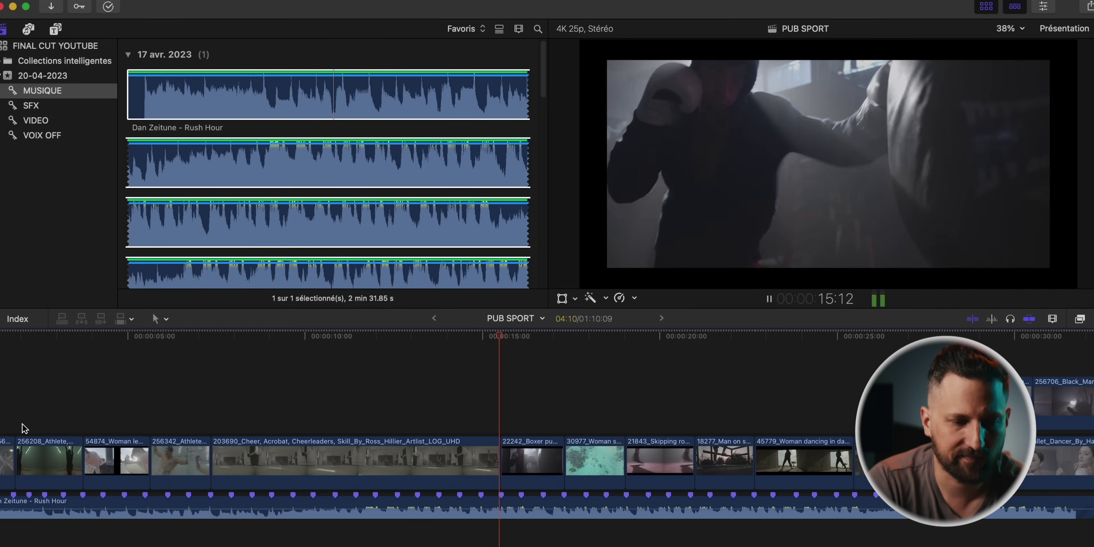
key("space")
scroll(20, 427, "right", 5)
scroll(144, 427, "left", 8)
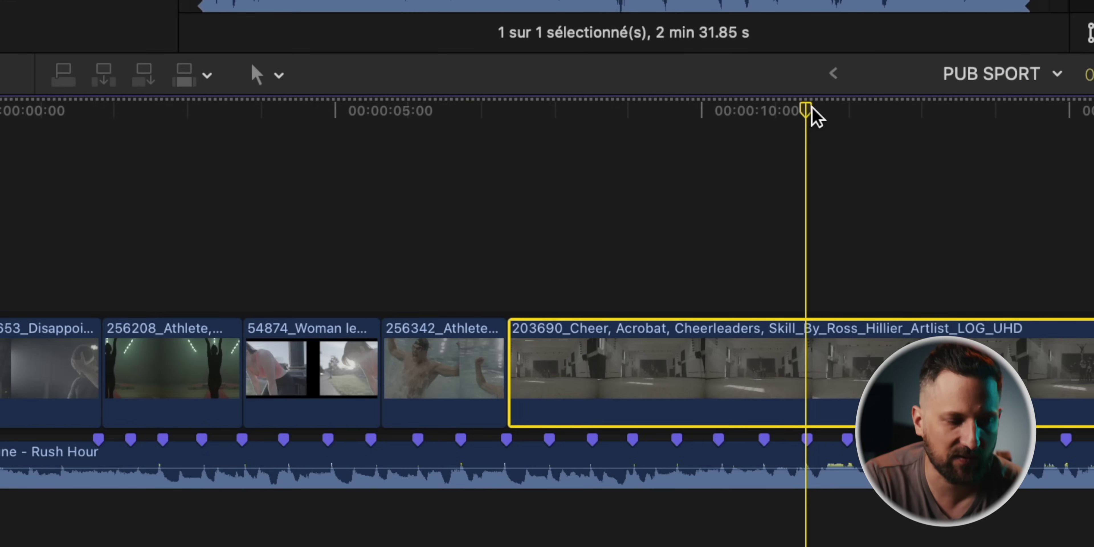
key("space")
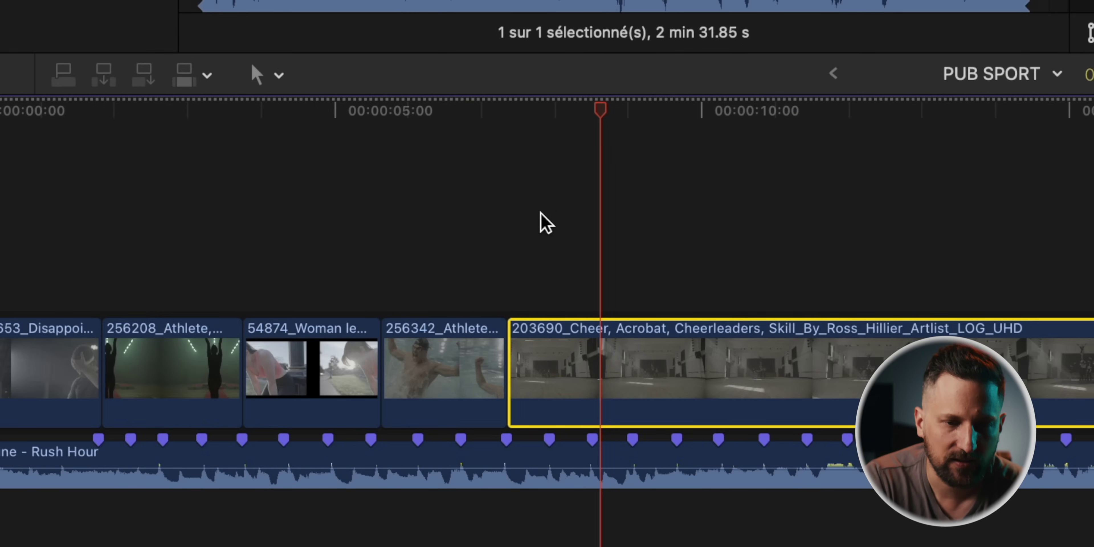
key("space")
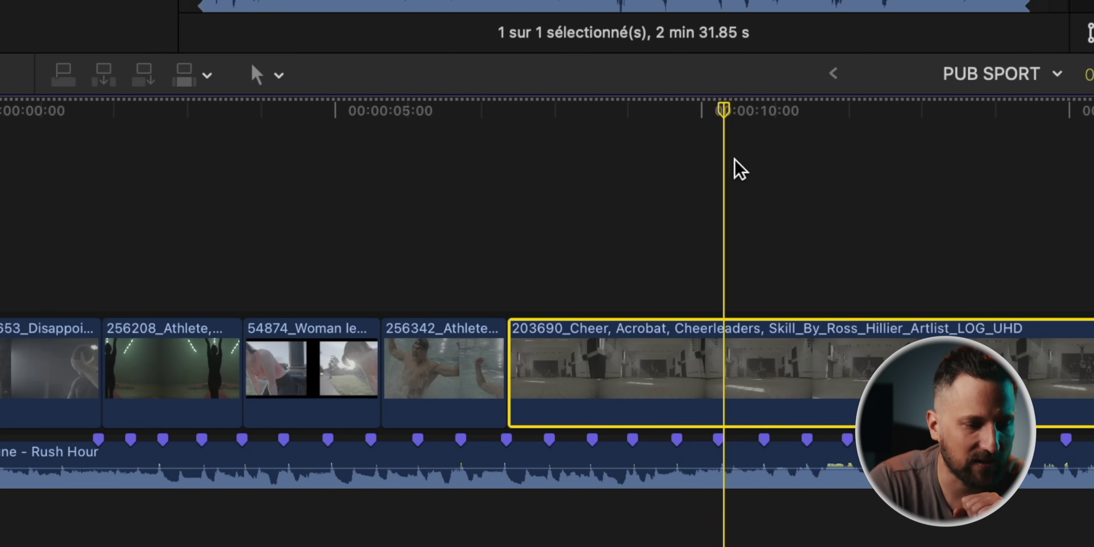
Step: Divide the cheerleader clip into three speed segments with speed blades on a music marker near its start and another near its end
left_click_drag(722, 110, 593, 127)
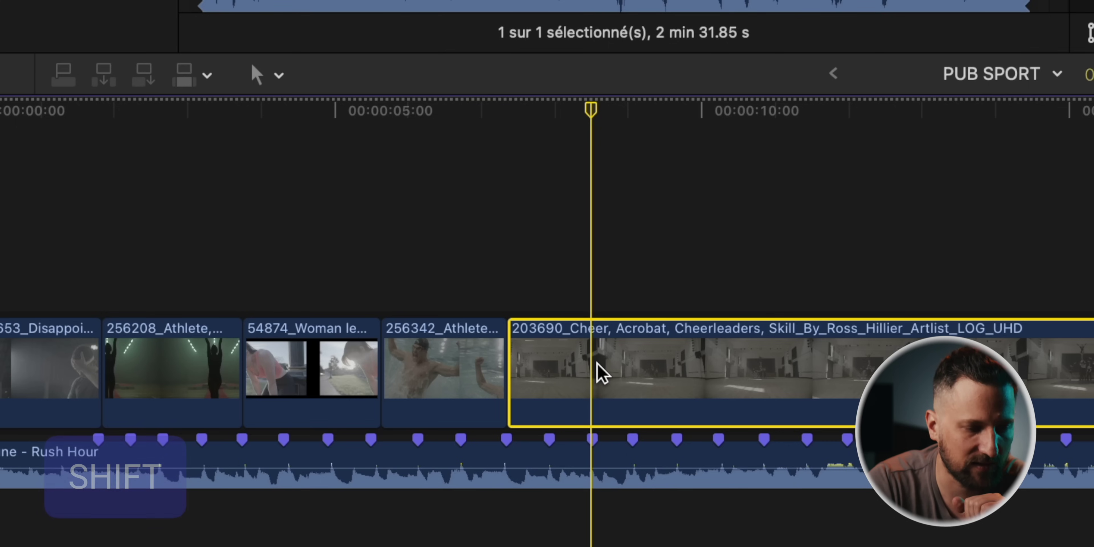
key("shift+b")
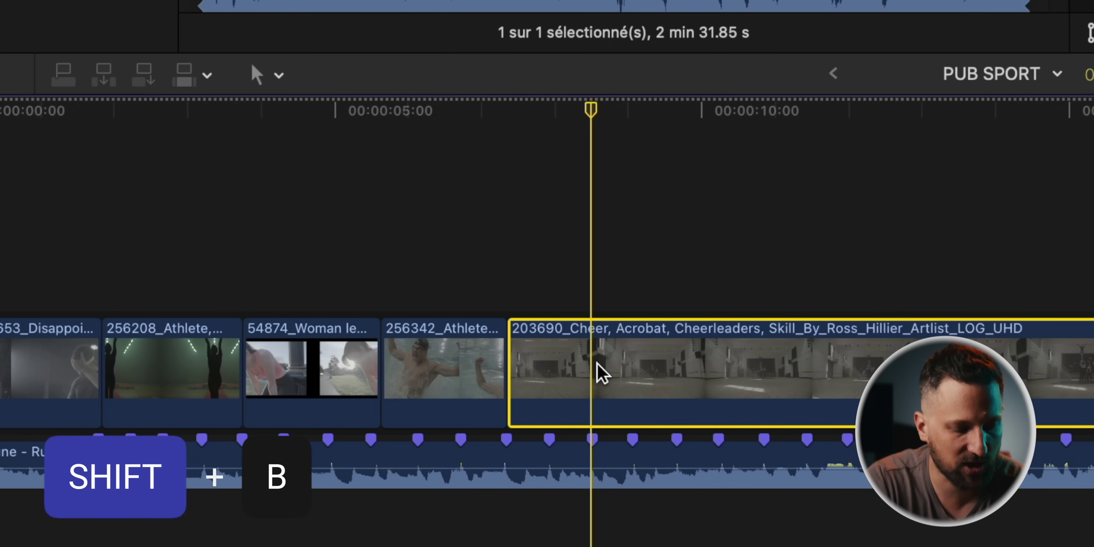
key("shift+b")
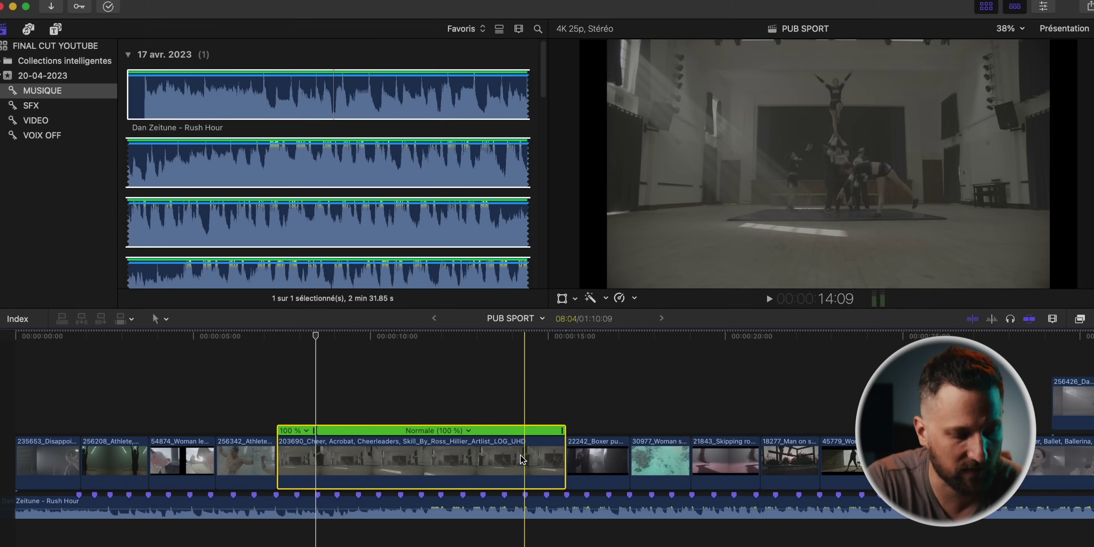
left_click(521, 456)
key("shift+b")
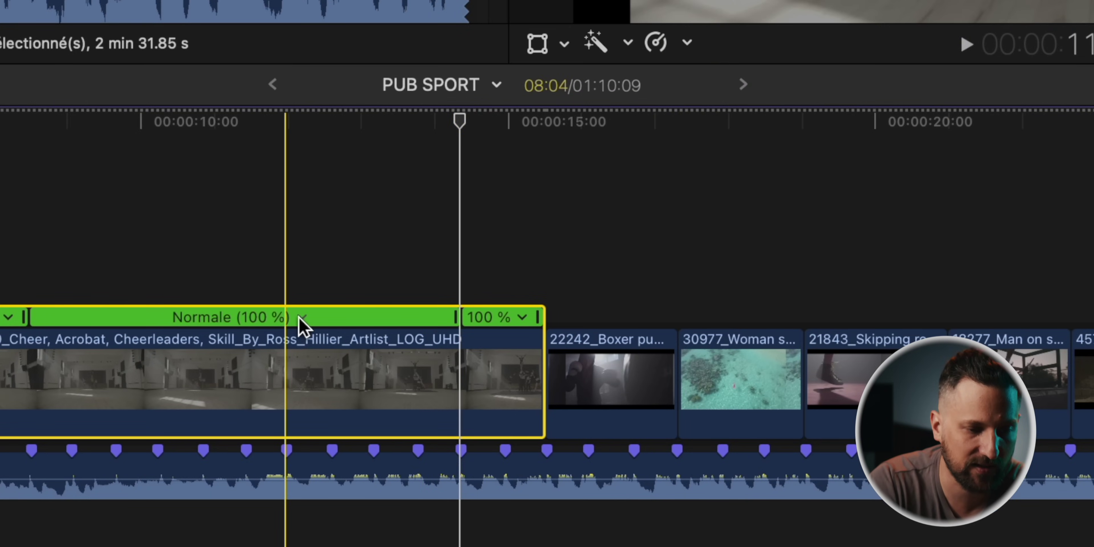
Step: Set the middle speed segment of the cheerleader clip to fast 8x and play the clip back
left_click(449, 430)
mouse_move(370, 365)
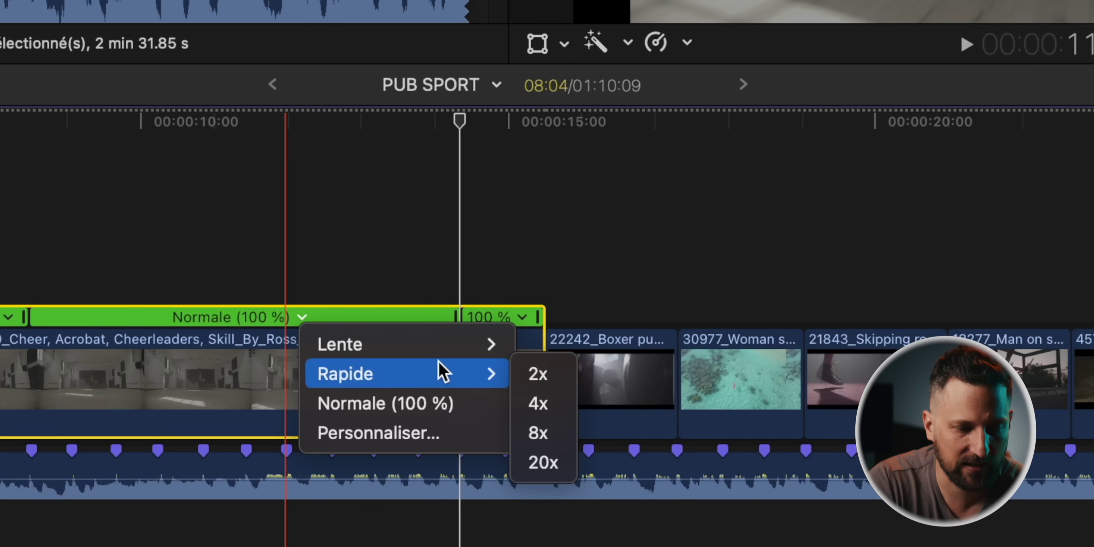
left_click(547, 433)
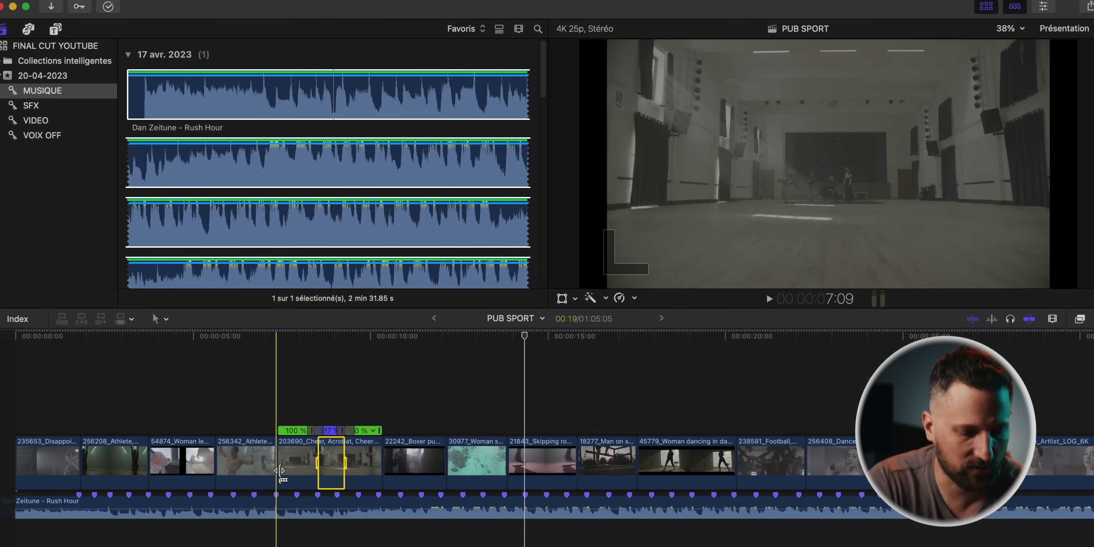
key("space")
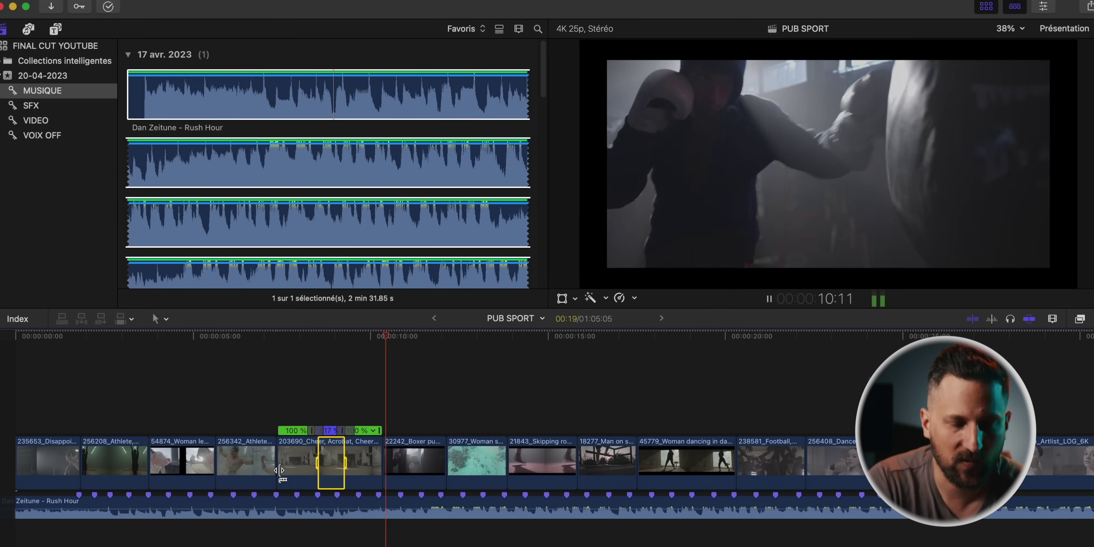
key("space")
Step: Increase the cheerleader clip's middle speed segment to fast 20x
key("shift+z")
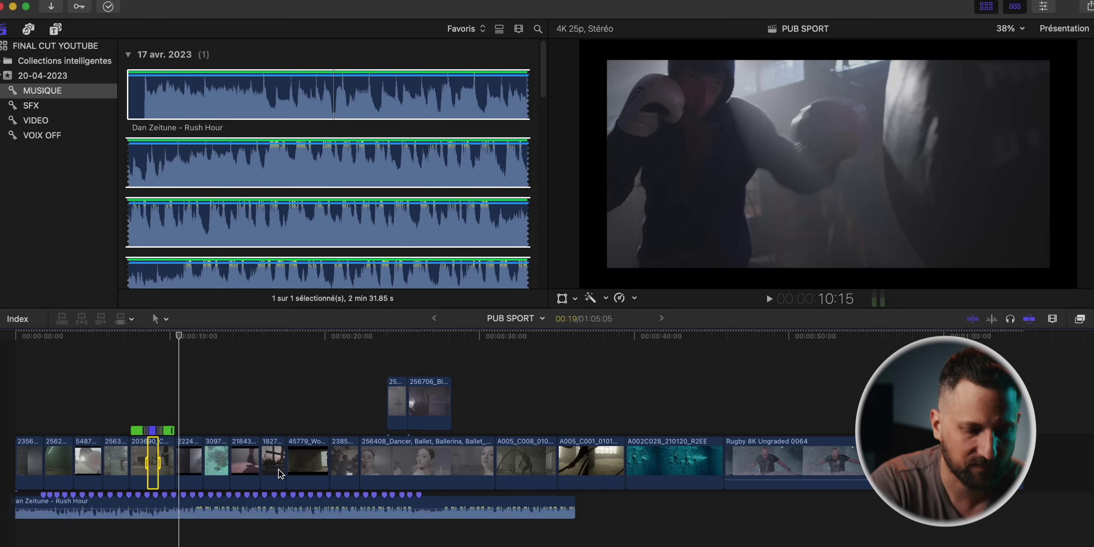
key("super+plus")
key("super+plus")
key("super+plus")
key("super+plus")
key("super+plus")
scroll(279, 470, "left", 15)
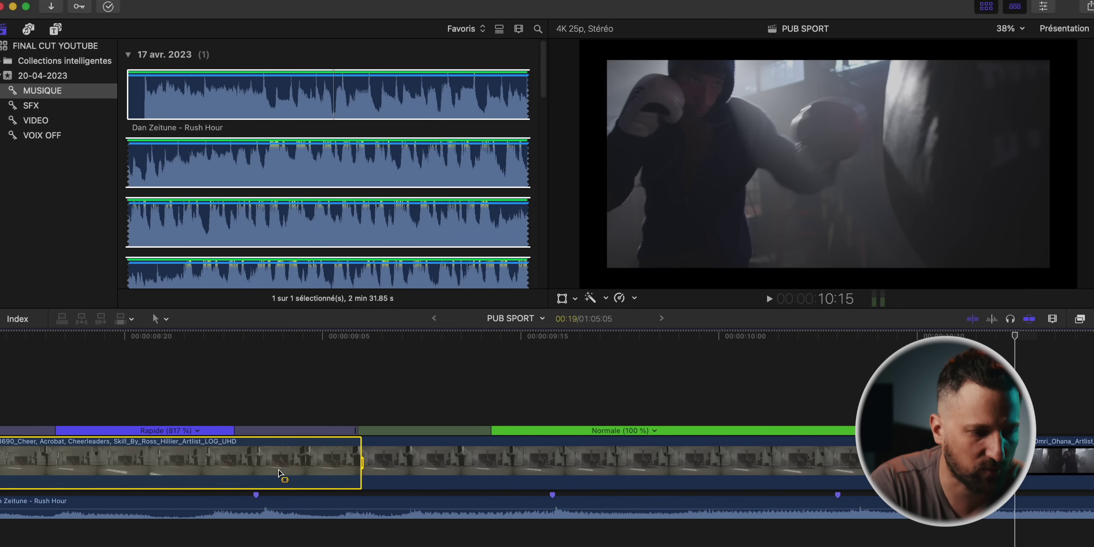
left_click(308, 431)
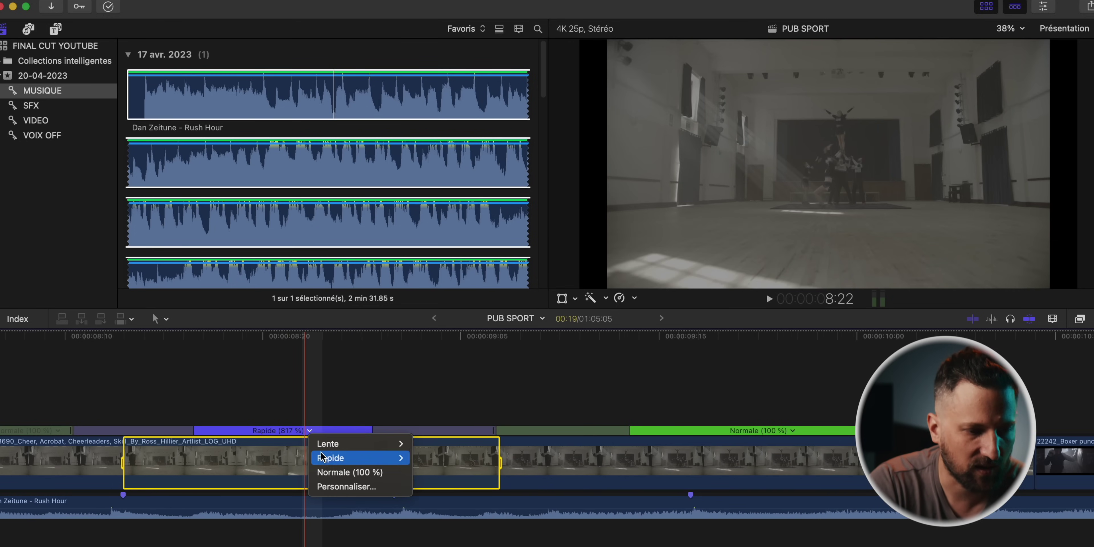
left_click(427, 501)
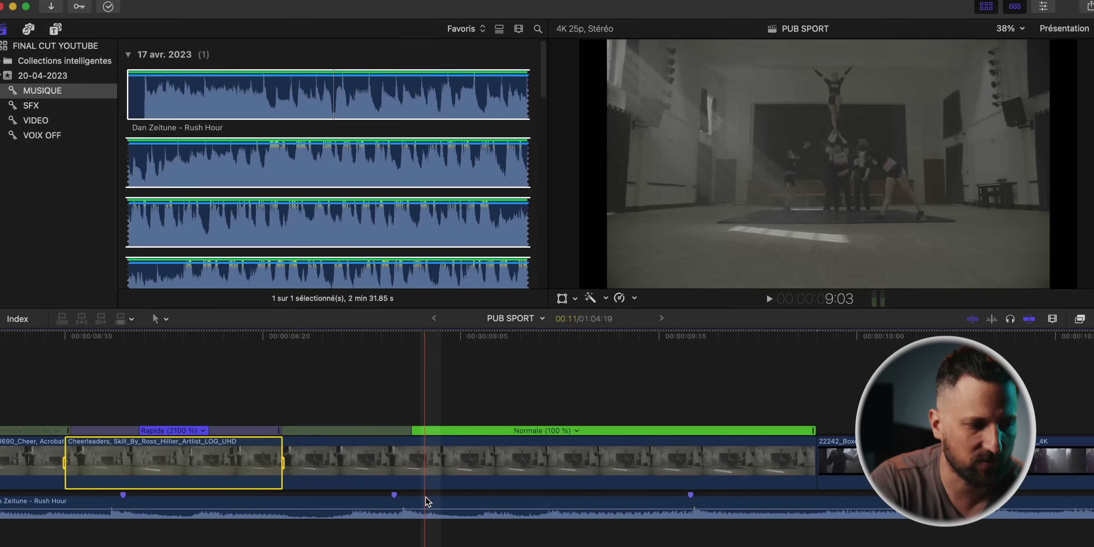
Step: Play back the speed-ramped cheerleader clip and shorten its end to the nearest music marker
key("super+minus")
key("super+minus")
key("super+minus")
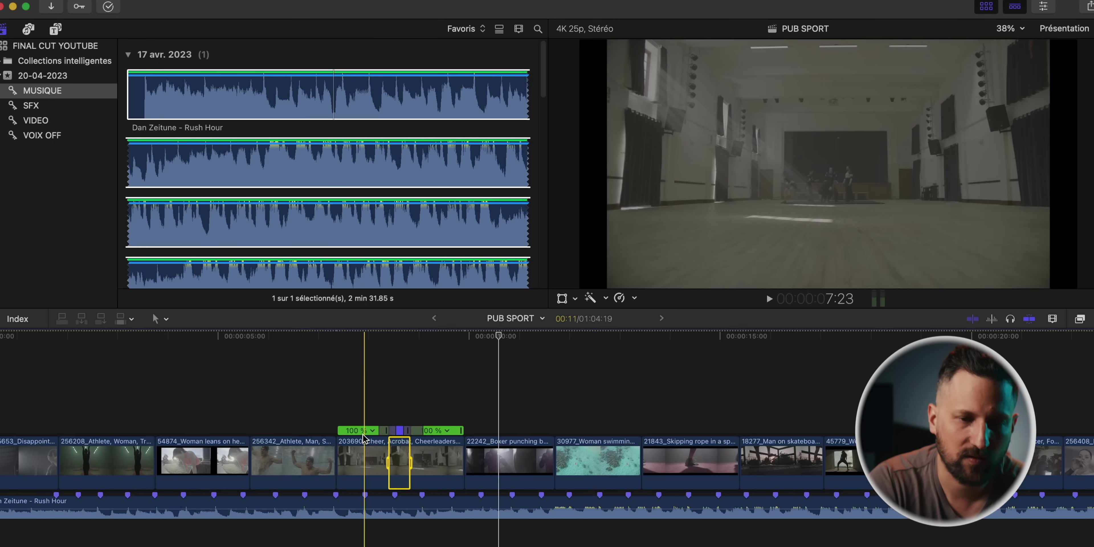
key("space")
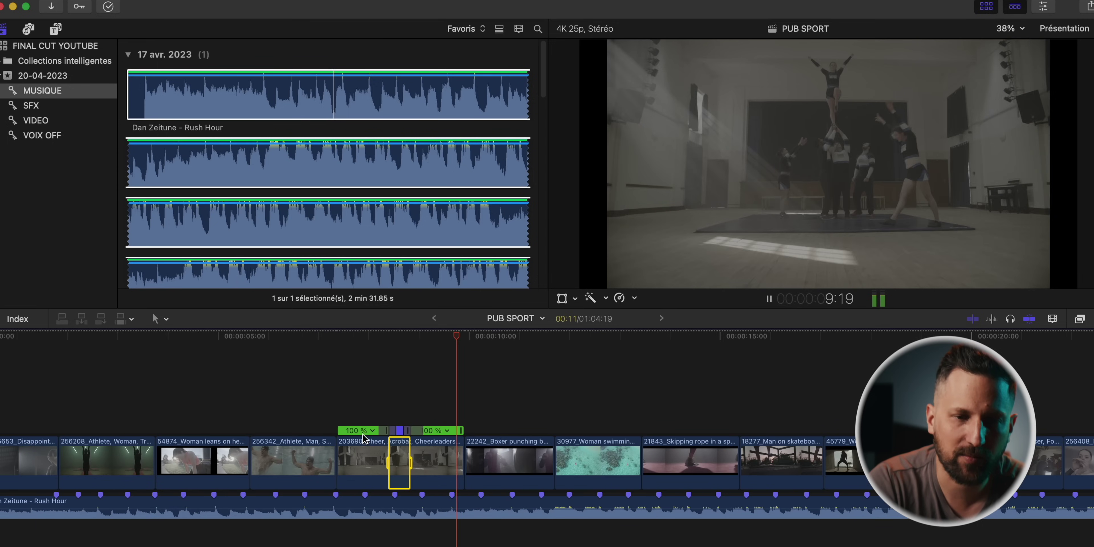
key("space")
left_click_drag(460, 460, 459, 462)
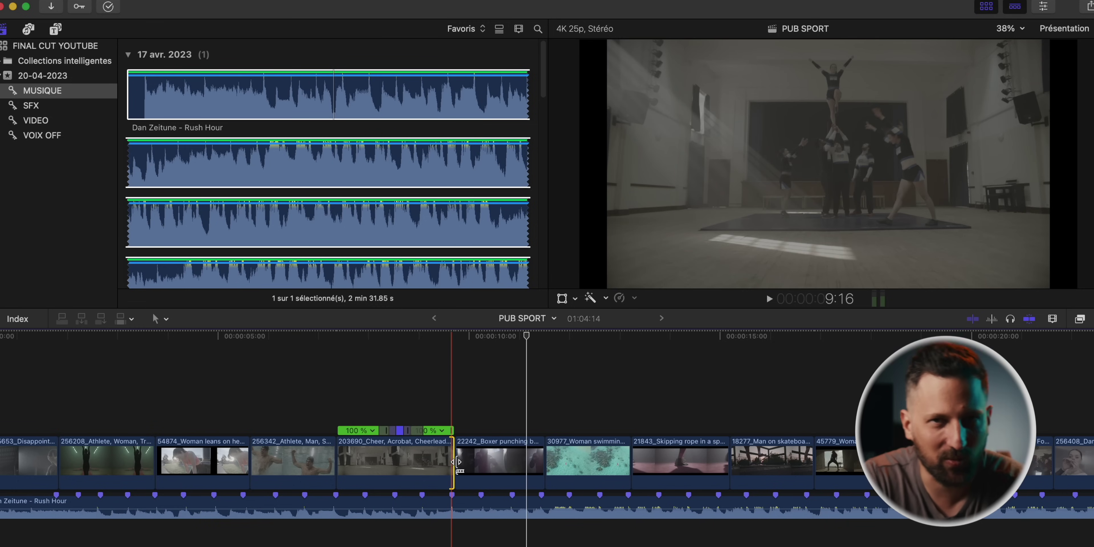
left_click(542, 469)
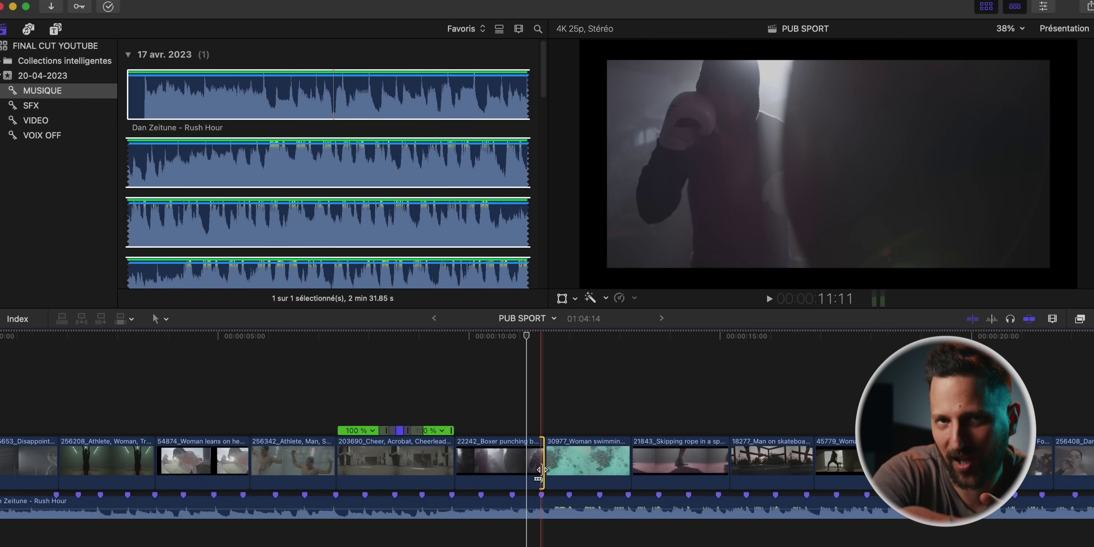
Step: Shorten the end of the 256408 ballerina clip in the main storyline to an earlier music marker
scroll(542, 469, "right", 15)
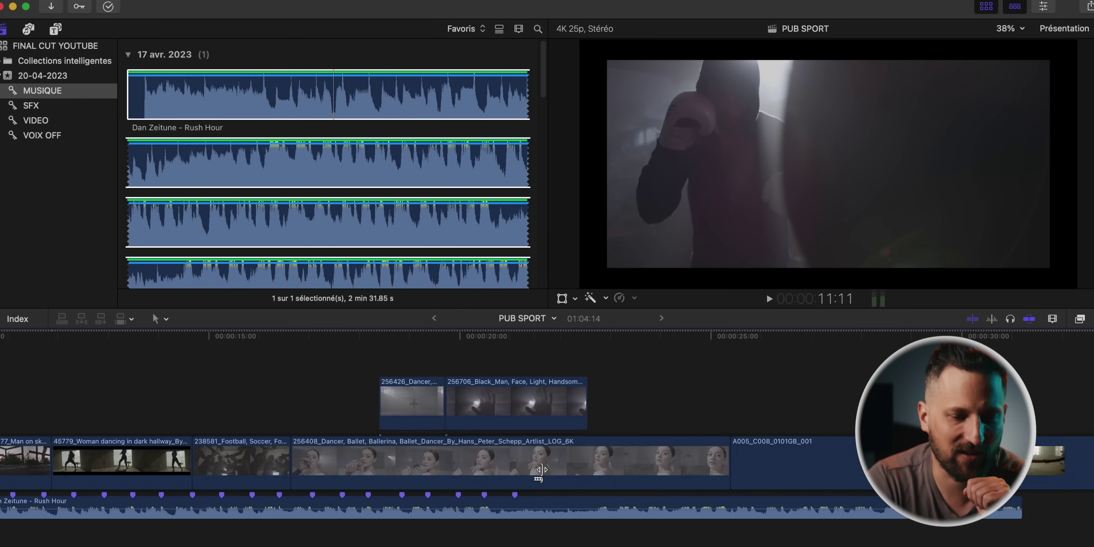
scroll(542, 469, "left", 10)
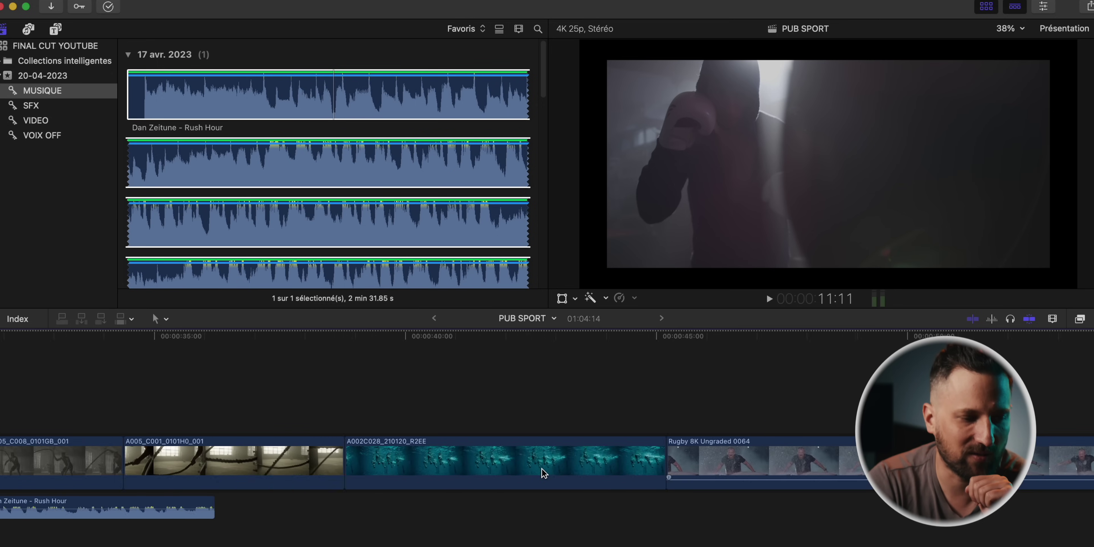
scroll(630, 446, "left", 4)
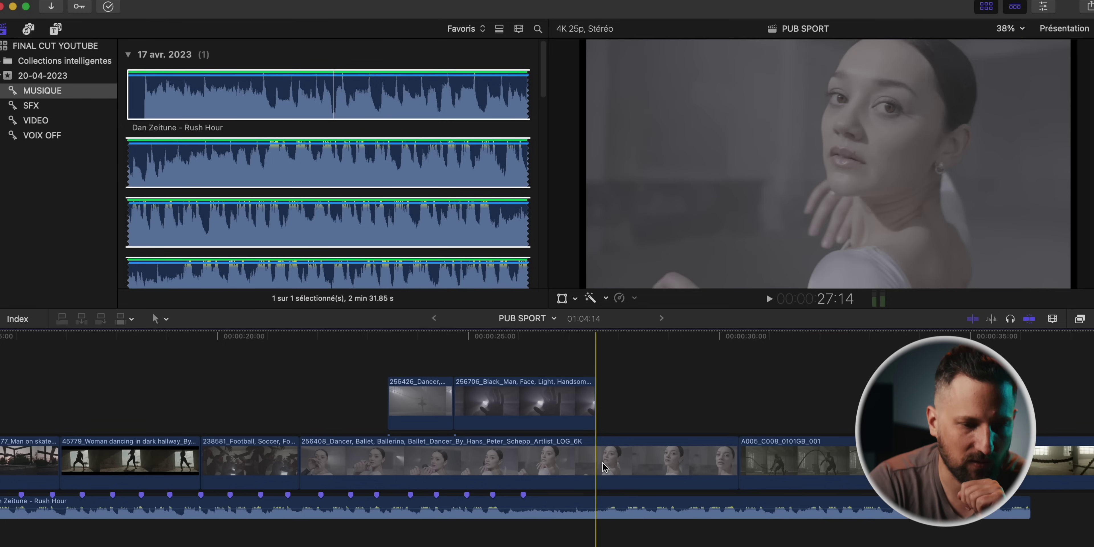
left_click_drag(739, 465, 385, 466)
Step: Move the 256426 Dancer clip right behind the ballerina clip and the 256706 Black_Man clip behind A005_C001 in the main storyline
left_click_drag(428, 397, 427, 461)
left_click_drag(611, 390, 895, 447)
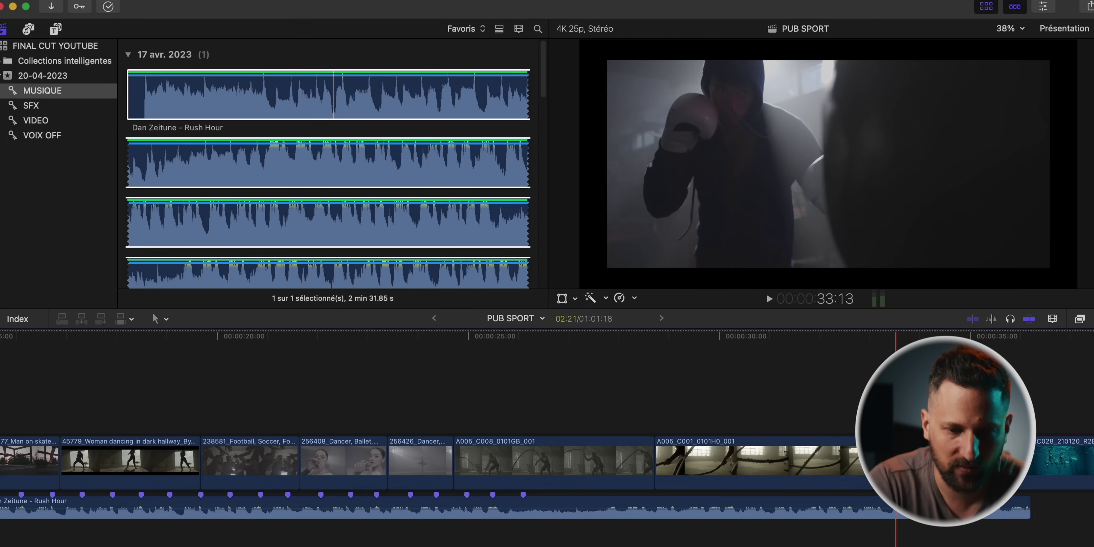
scroll(894, 450, "right", 20)
key("super+minus")
key("super+minus")
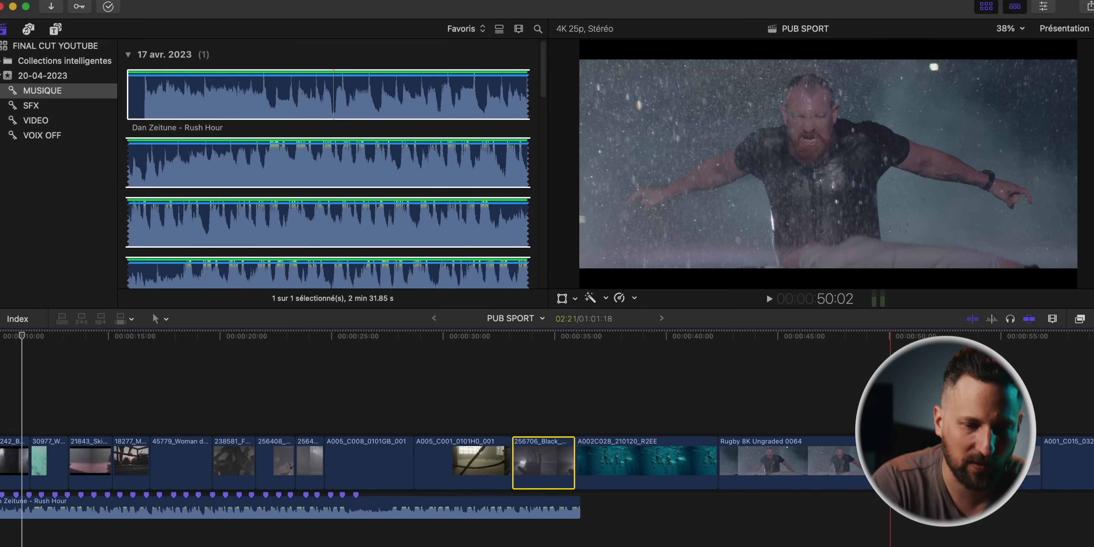
Step: Delete all clips that follow the 256706 Black_Man clip in the main storyline
scroll(890, 450, "right", 5)
left_click(930, 457)
left_click_drag(935, 390, 442, 487)
key("Delete")
scroll(442, 486, "left", 10)
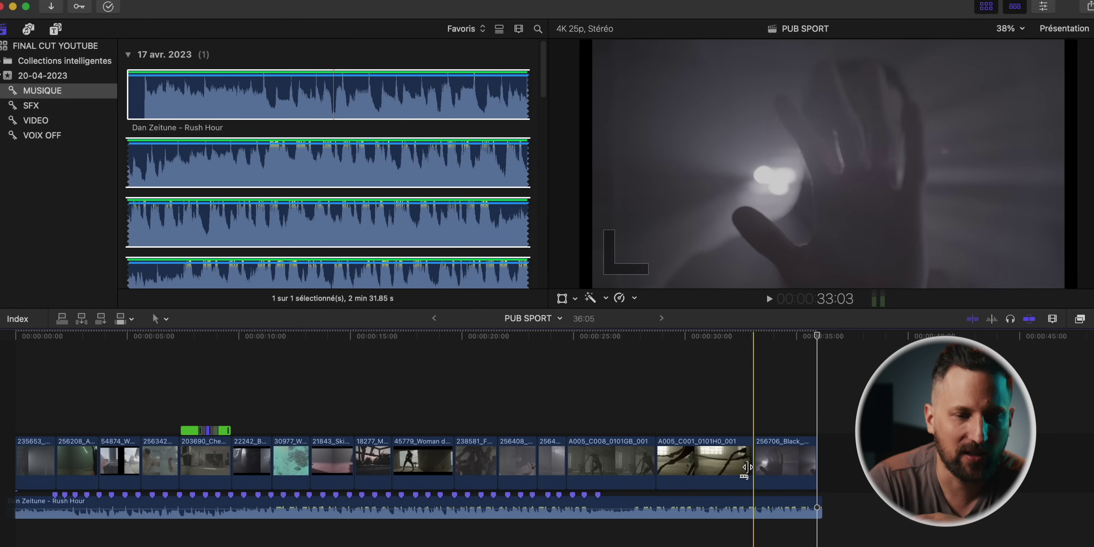
Step: Select the A005_C001_0101H0_001 clip in the main storyline and show its video settings
left_click(704, 468)
key("super+4")
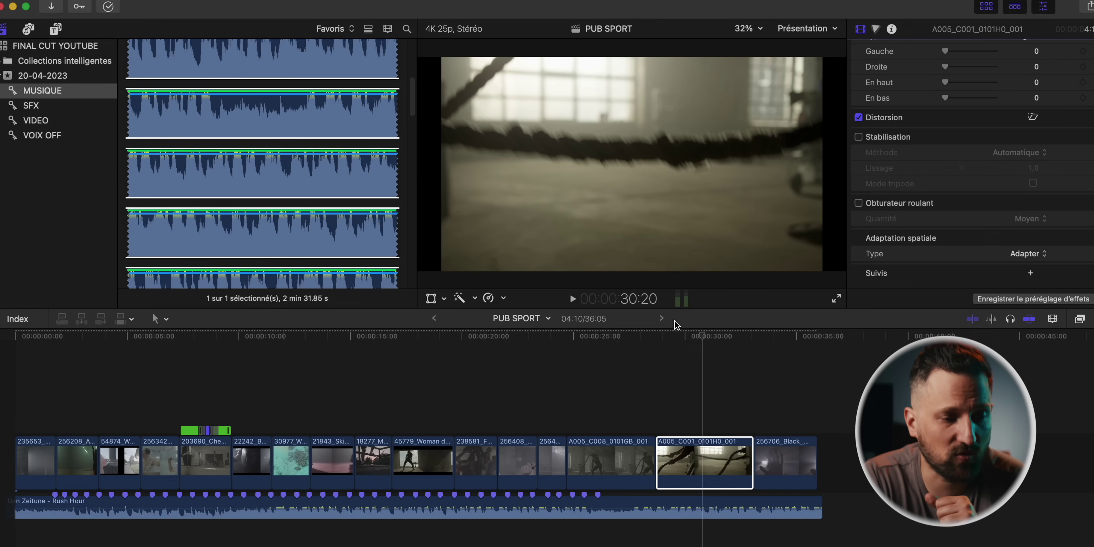
left_click(431, 299)
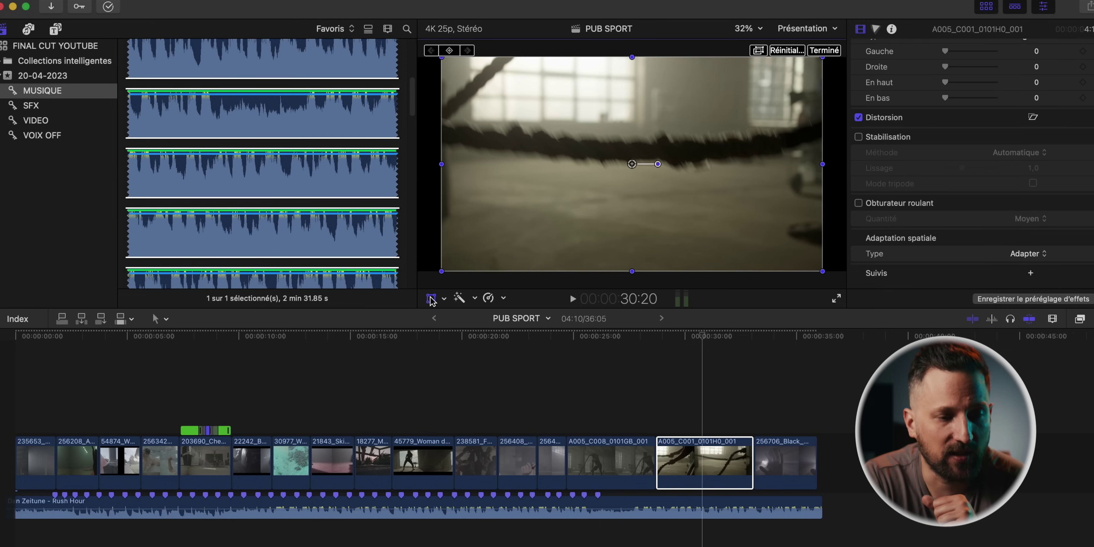
left_click_drag(442, 273, 473, 259)
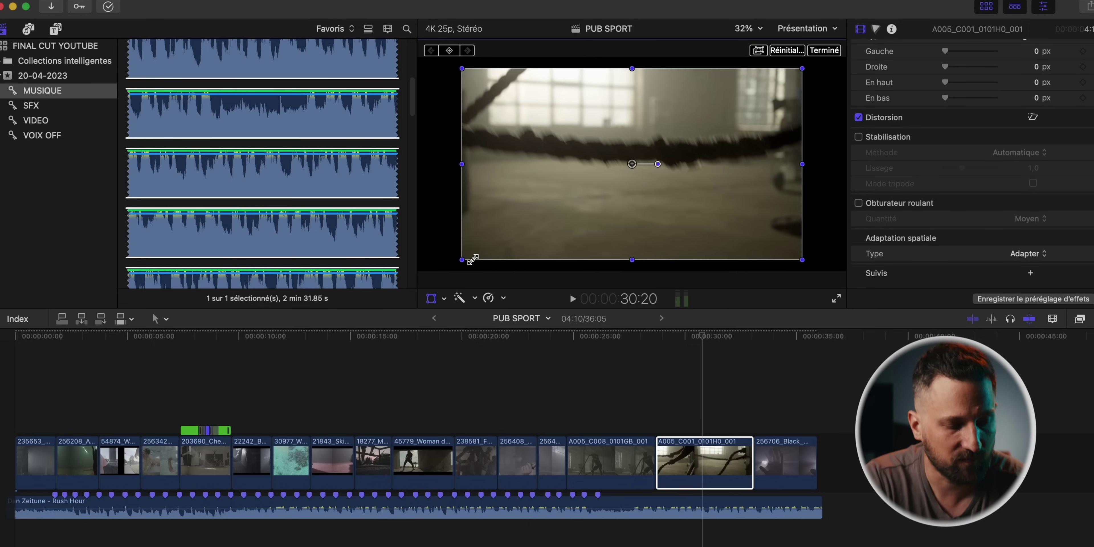
key("super+z")
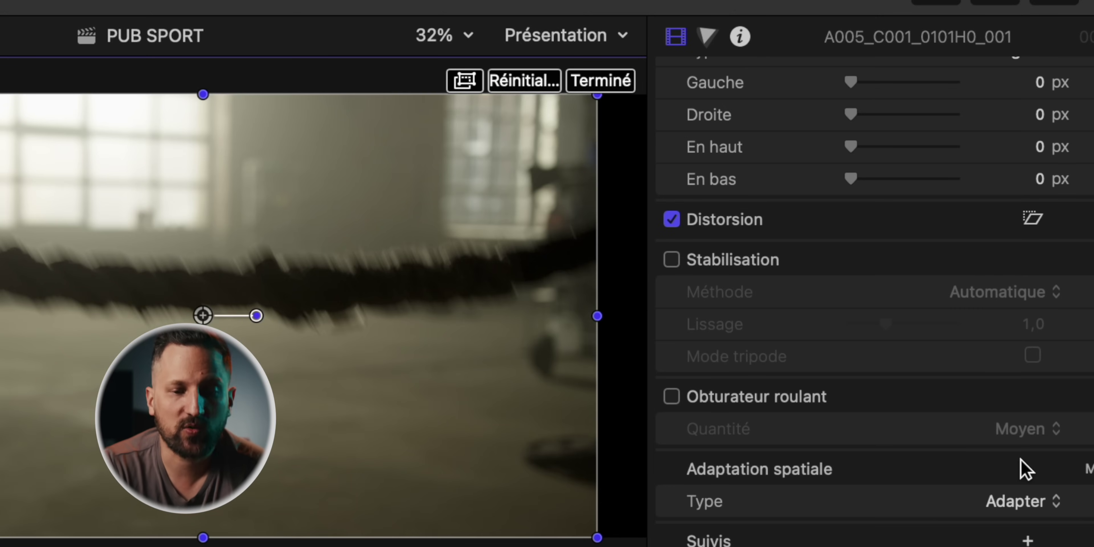
Step: Set the spatial conform (Adaptation spatiale) of the A005_C001_0101H0_001 clip to Remplir
left_click(1016, 512)
left_click(1016, 514)
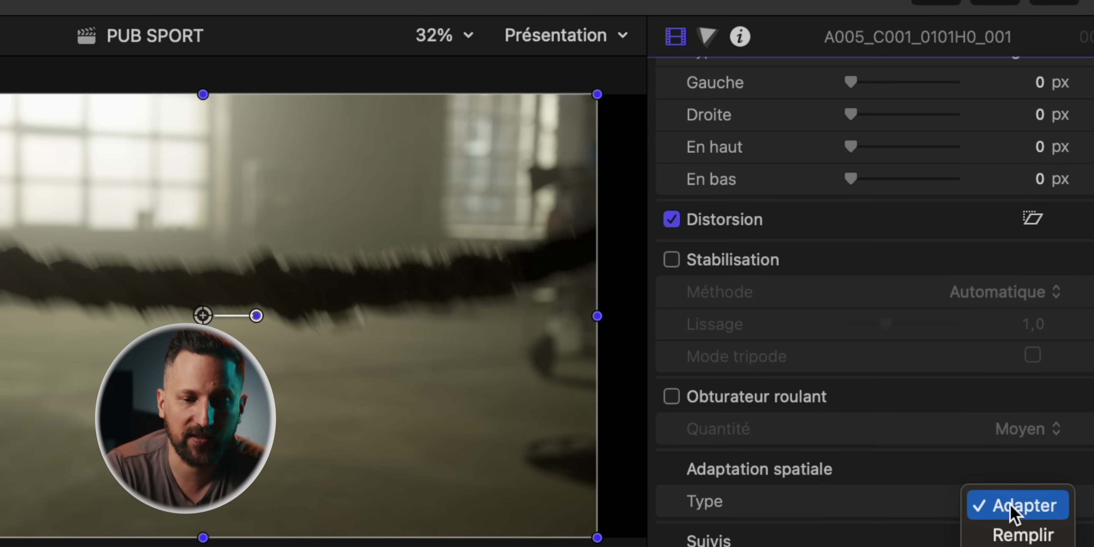
left_click(1021, 535)
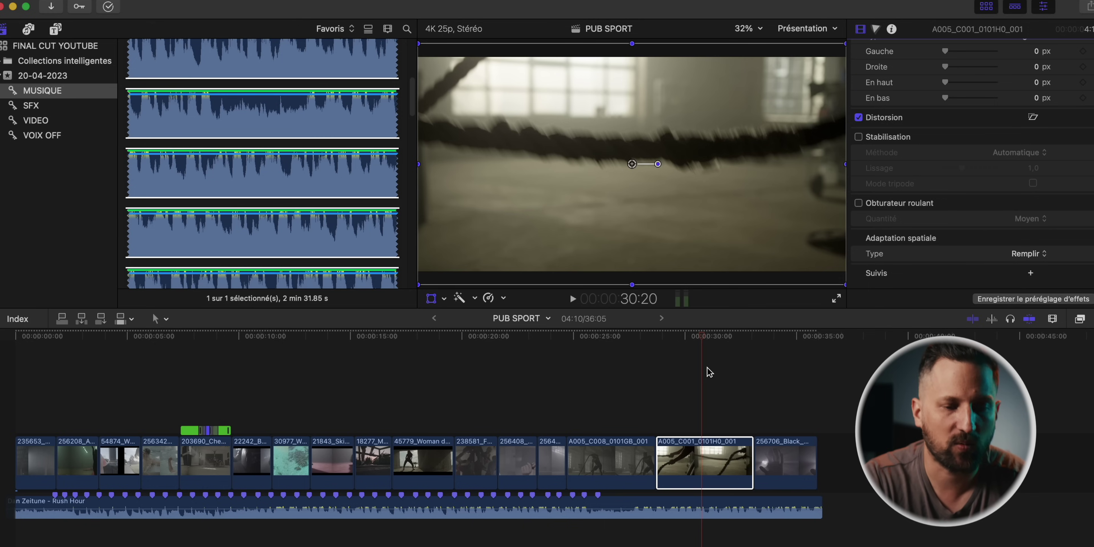
Step: Set the spatial conform of all 16 main storyline clips to Remplir and check the framing of several clips
left_click_drag(783, 393, 36, 474)
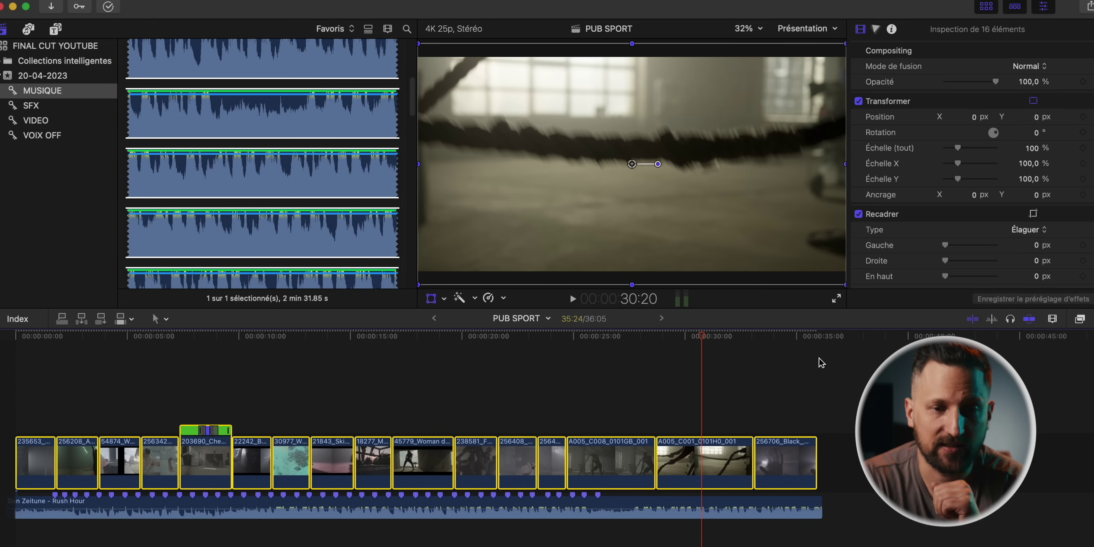
scroll(974, 184, "down", 10)
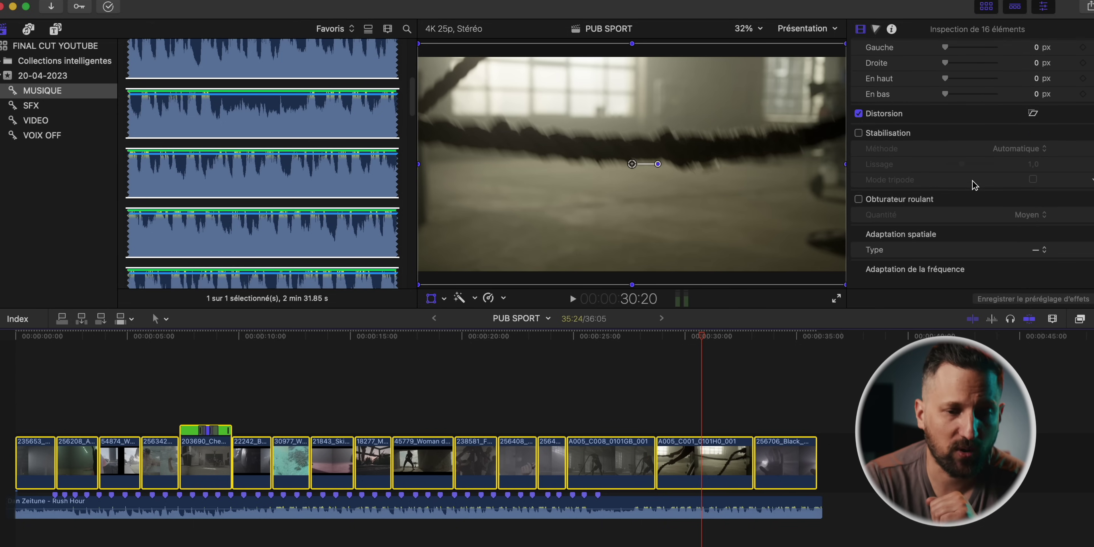
left_click(1041, 254)
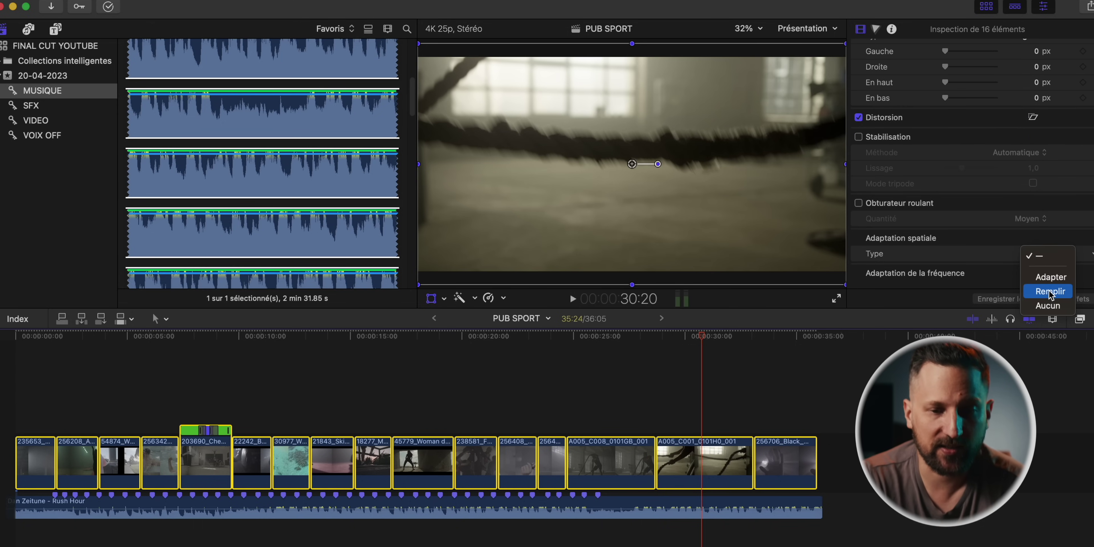
left_click(1050, 292)
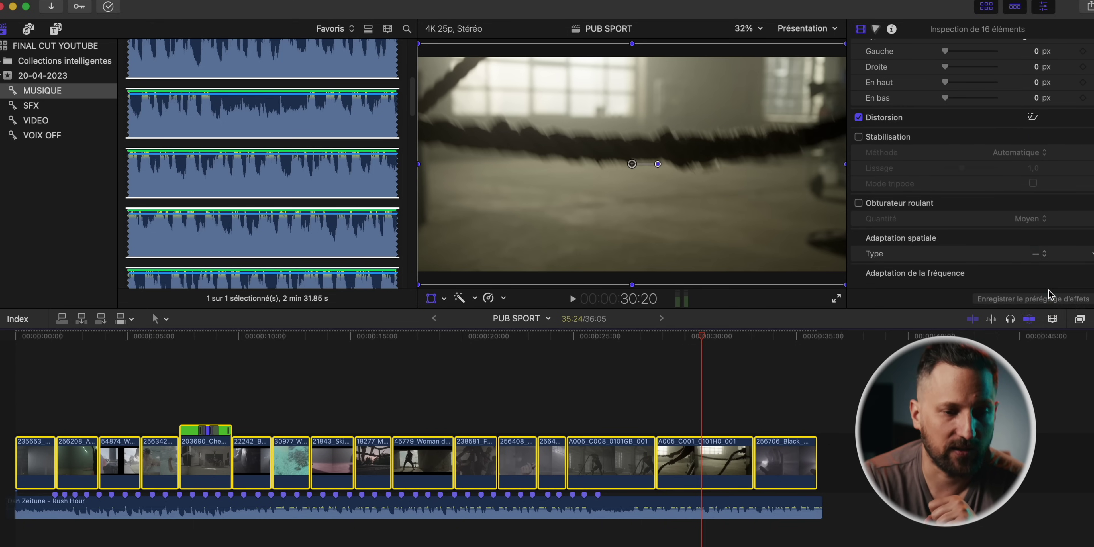
left_click(468, 381)
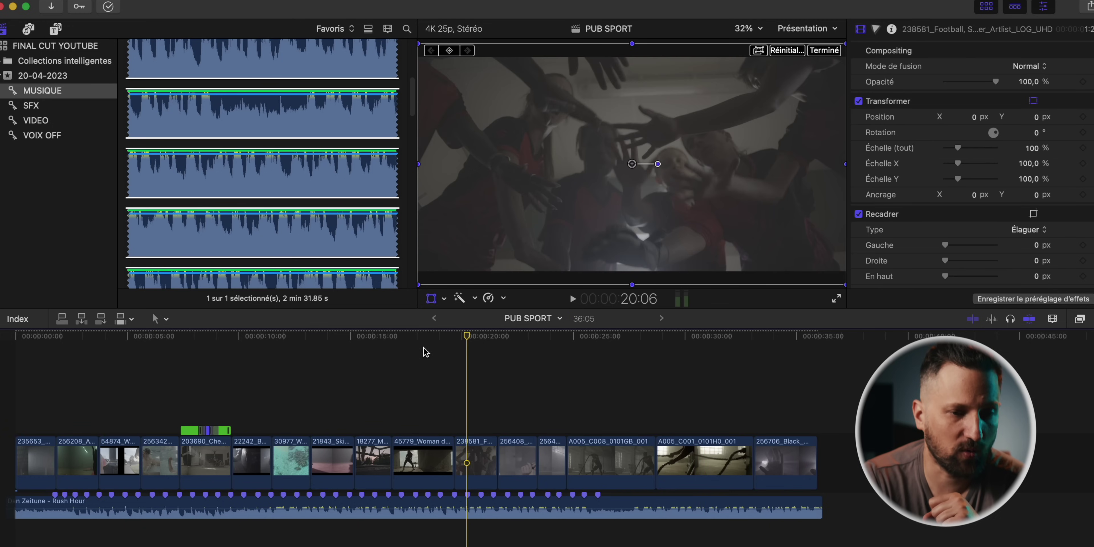
left_click(393, 340)
left_click_drag(394, 337, 112, 342)
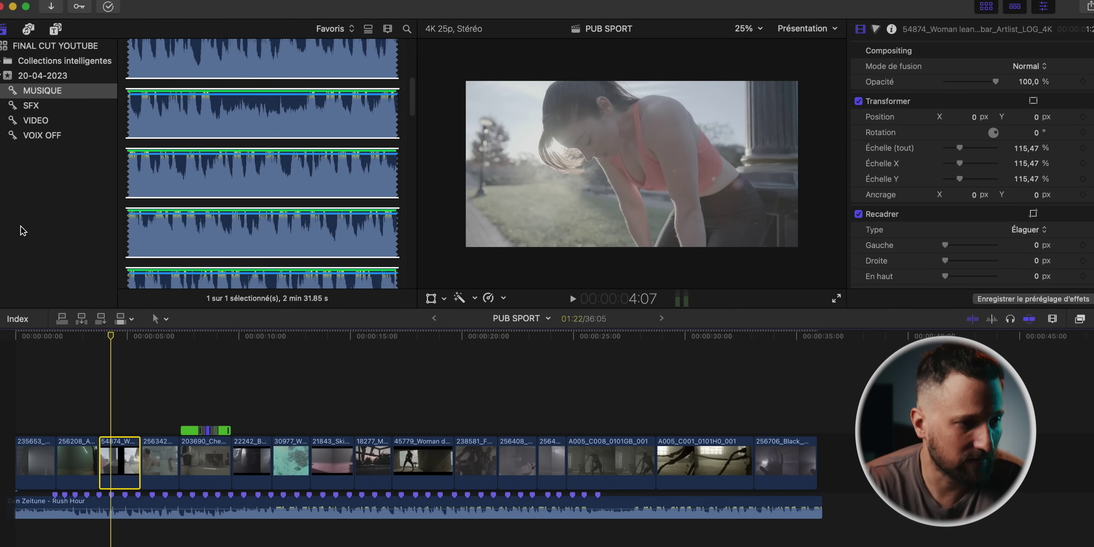
Step: Show all clips (Tous les plans) of the SFX collection in the browser and hide the inspector
left_click(31, 105)
left_click(333, 28)
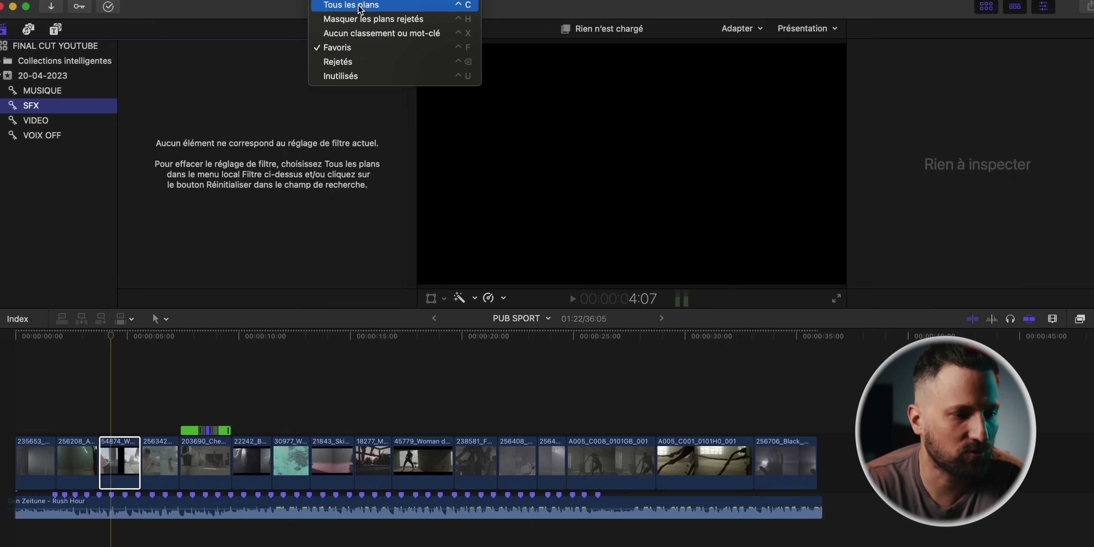
left_click(360, 5)
left_click(308, 135)
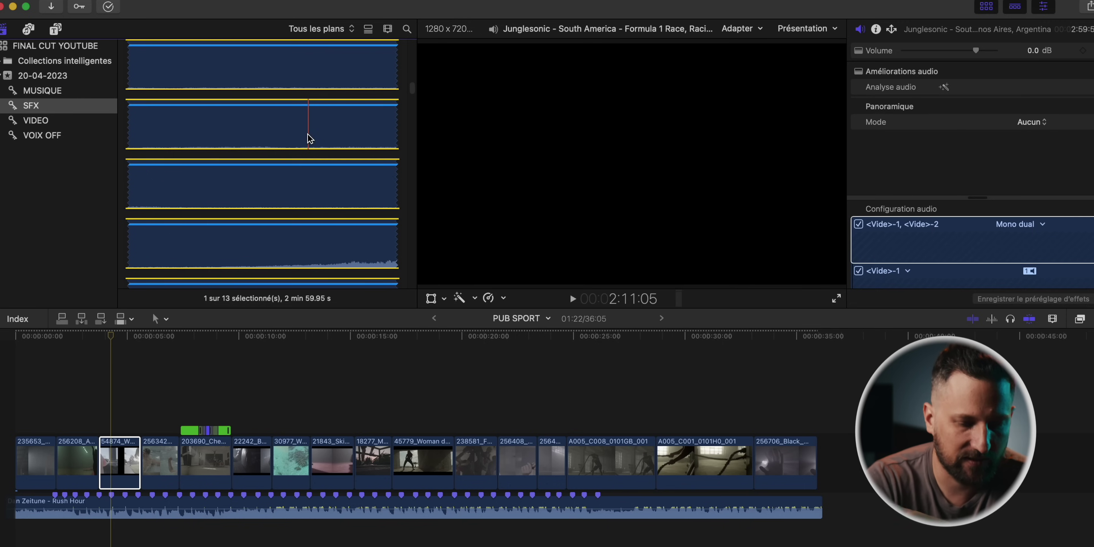
key("super+4")
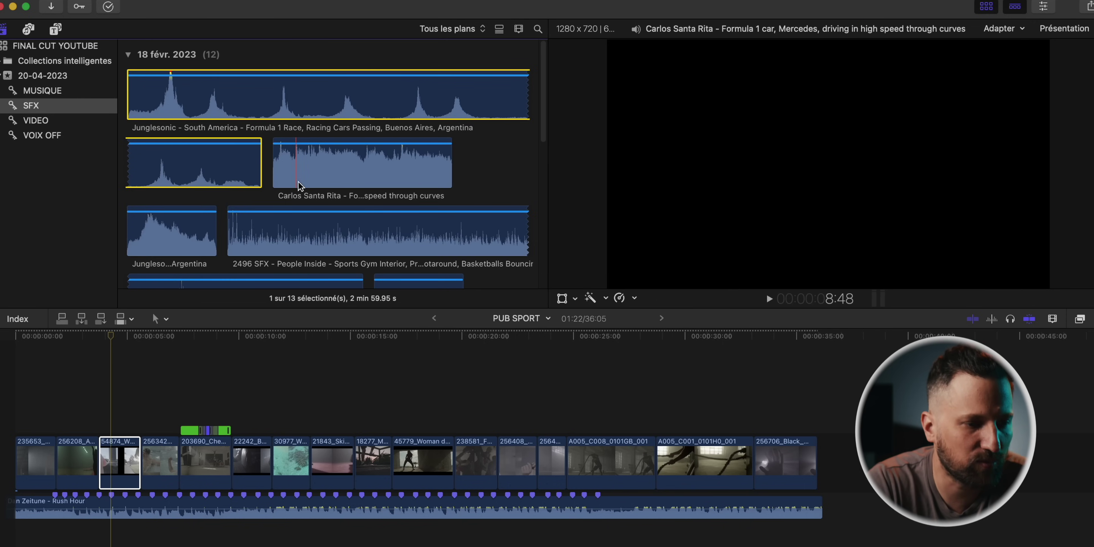
Step: Add a 21.40 s range of the Boxing Gym - Bag Punches sound below the music and shorten its end to just past the boxer clip
scroll(344, 184, "down", 5)
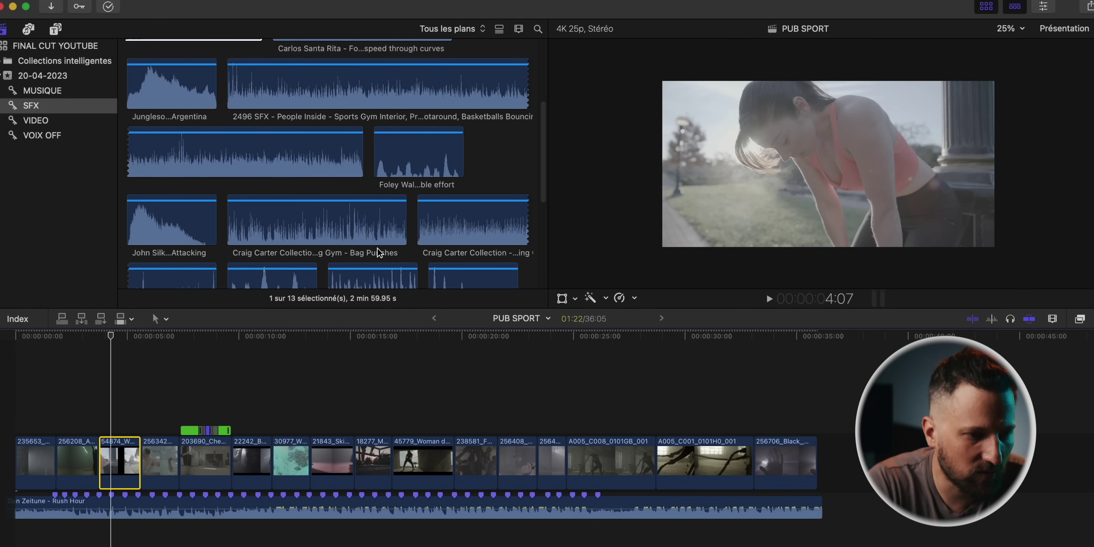
scroll(380, 252, "down", 2)
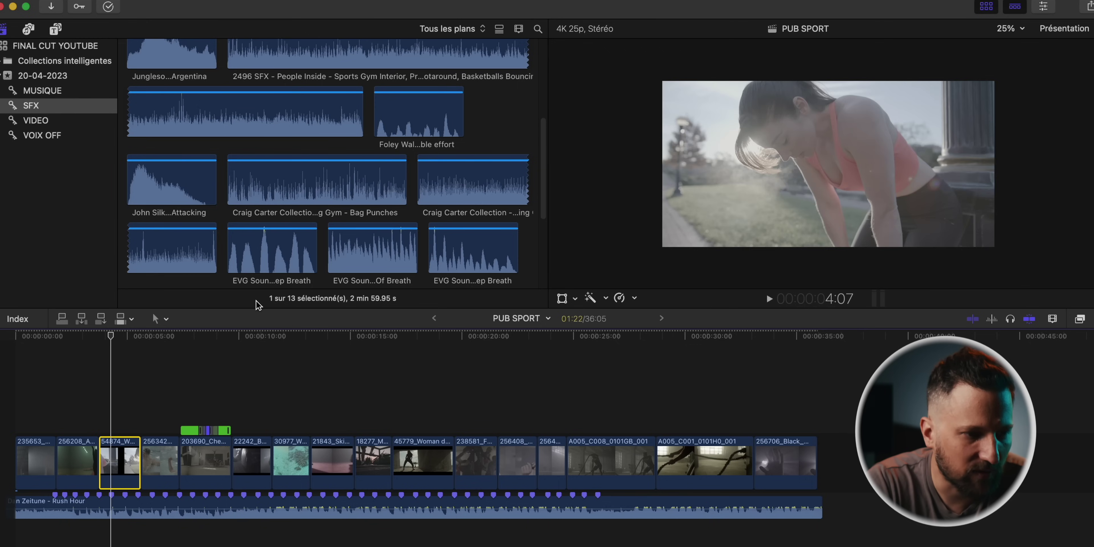
left_click_drag(274, 184, 214, 541)
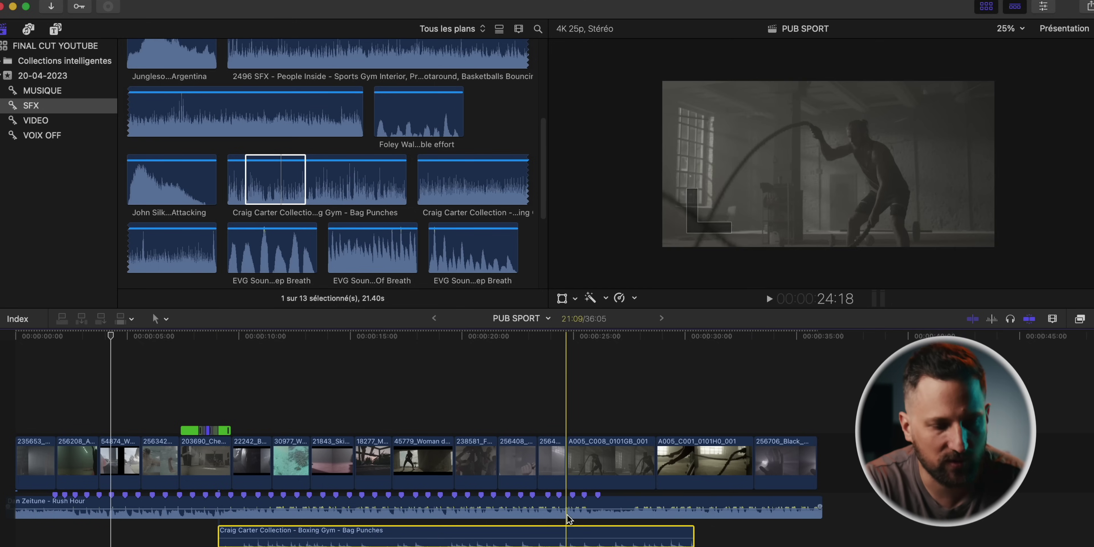
left_click_drag(692, 537, 307, 538)
Step: Disable the Rush Hour music clip and play back the Bag Punches sound over the boxer clip
left_click(251, 508)
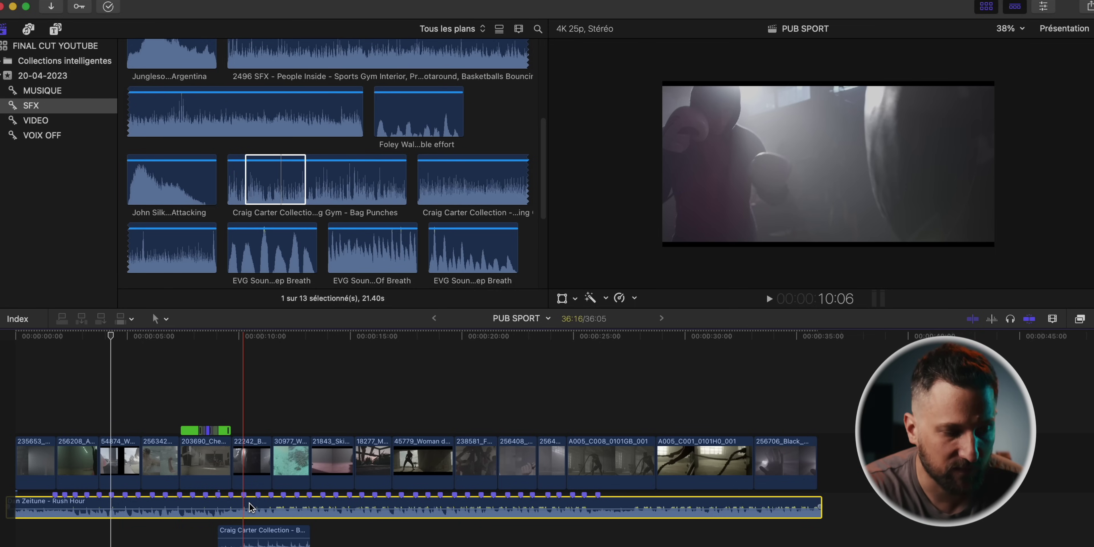
key("v")
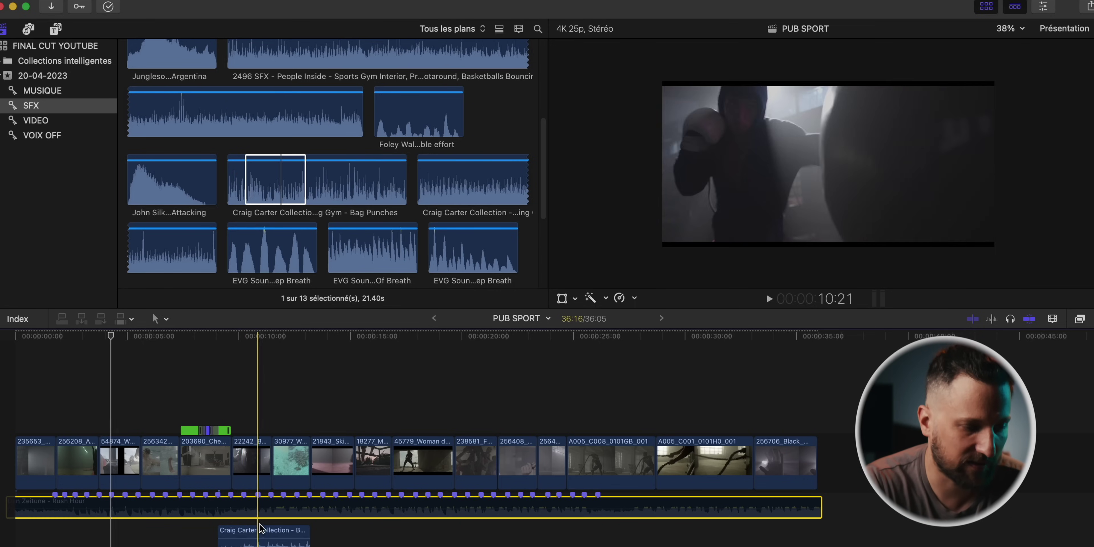
key("space")
key("space")
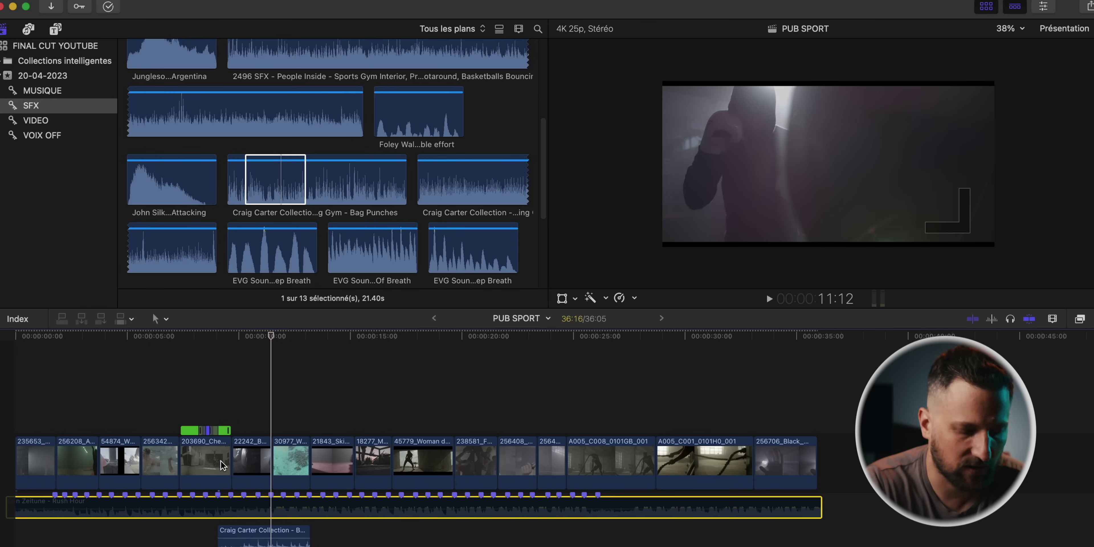
Step: Shift the Bag Punches sound slightly earlier and trim its start to the beginning of the 22242 Boxer clip
key("super+plus")
left_click_drag(275, 530, 262, 530)
left_click_drag(155, 532, 192, 531)
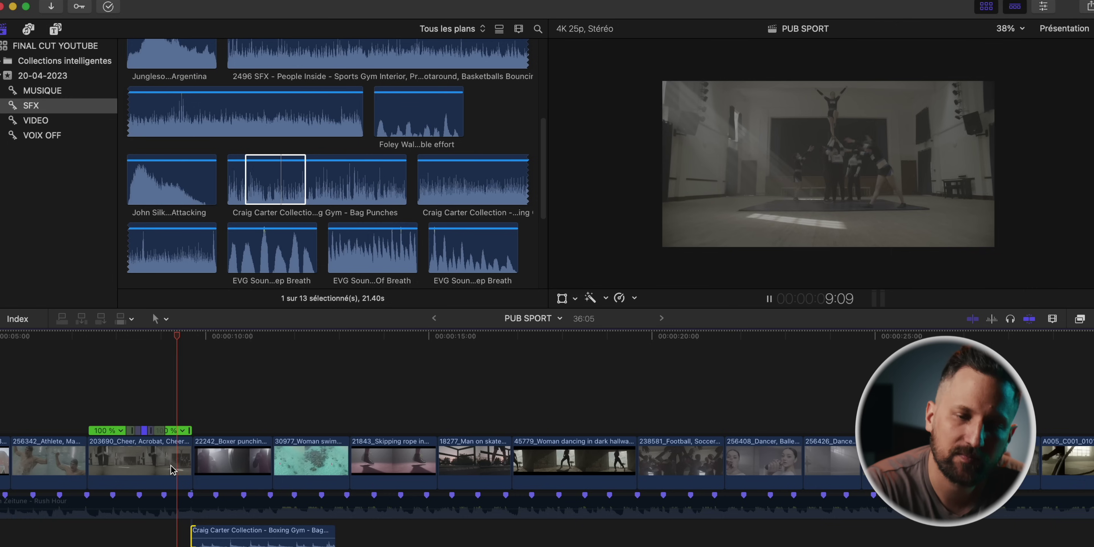
Step: Play back the boxing passage and shorten the end of the Bag Punches sound to the music marker within the 30977 Woman swimming clip
key("space")
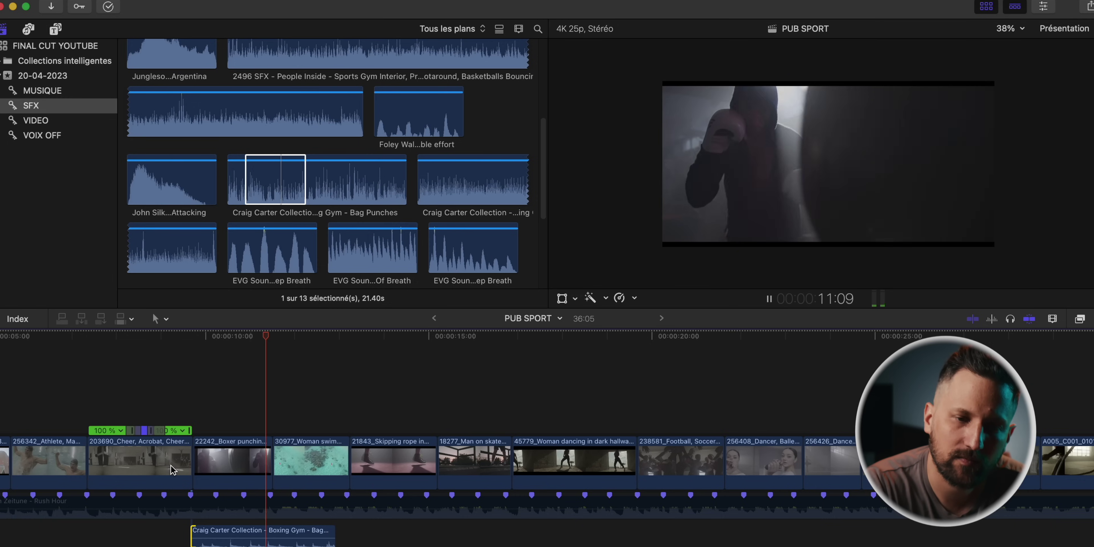
key("space")
left_click_drag(333, 531, 293, 532)
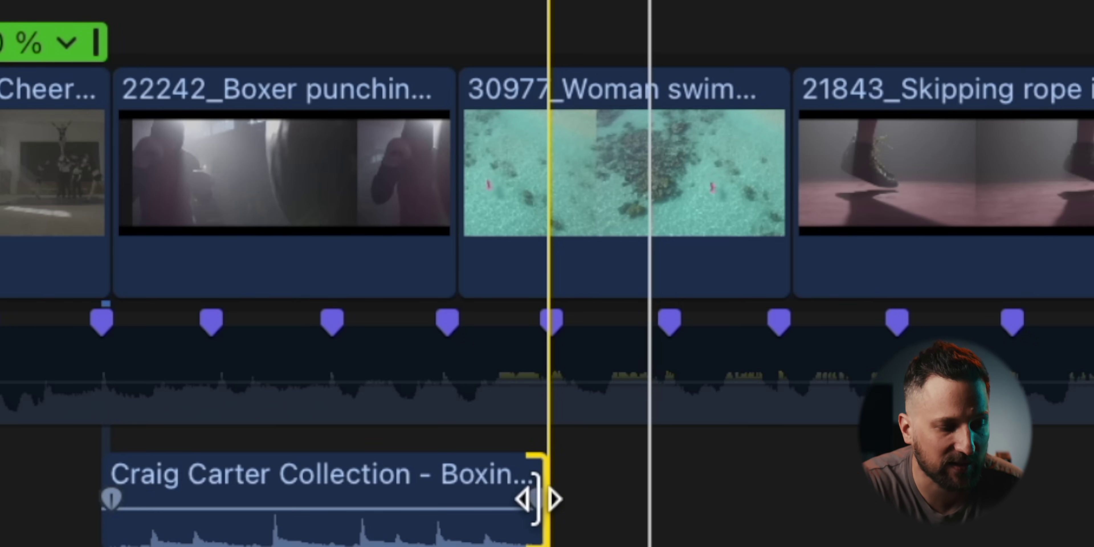
Step: Add a short fade-out and fade-in to the Bag Punches sound and play back the result
left_click_drag(538, 510, 545, 535)
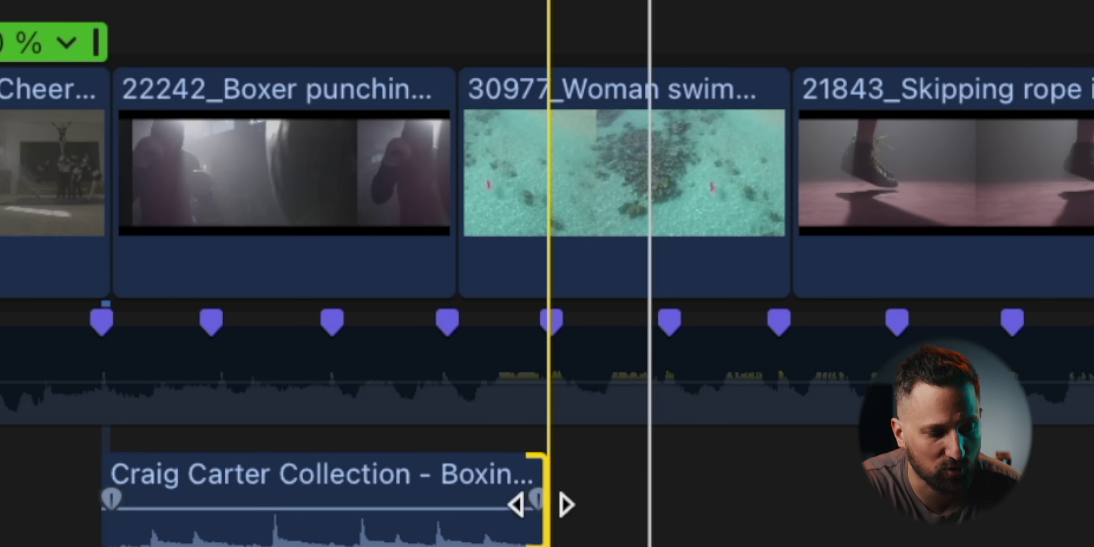
left_click_drag(537, 503, 489, 501)
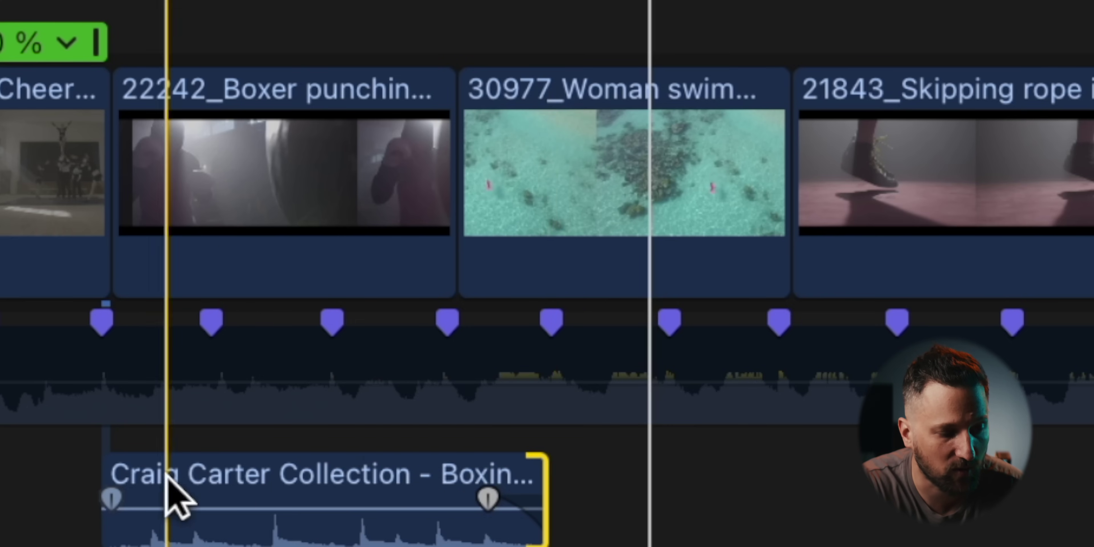
left_click_drag(108, 498, 161, 497)
key("space")
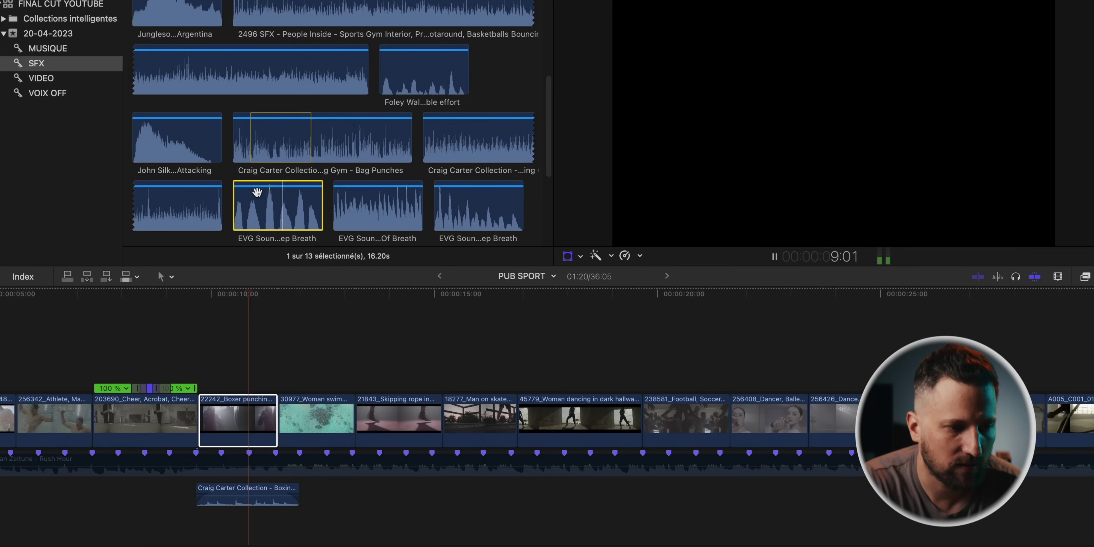
Step: Add a 5.69 s range of the Female, Deep Breath sound and place it below the music, starting just before the 54874 Woman clip
left_click_drag(263, 199, 618, 505)
scroll(618, 504, "left", 6)
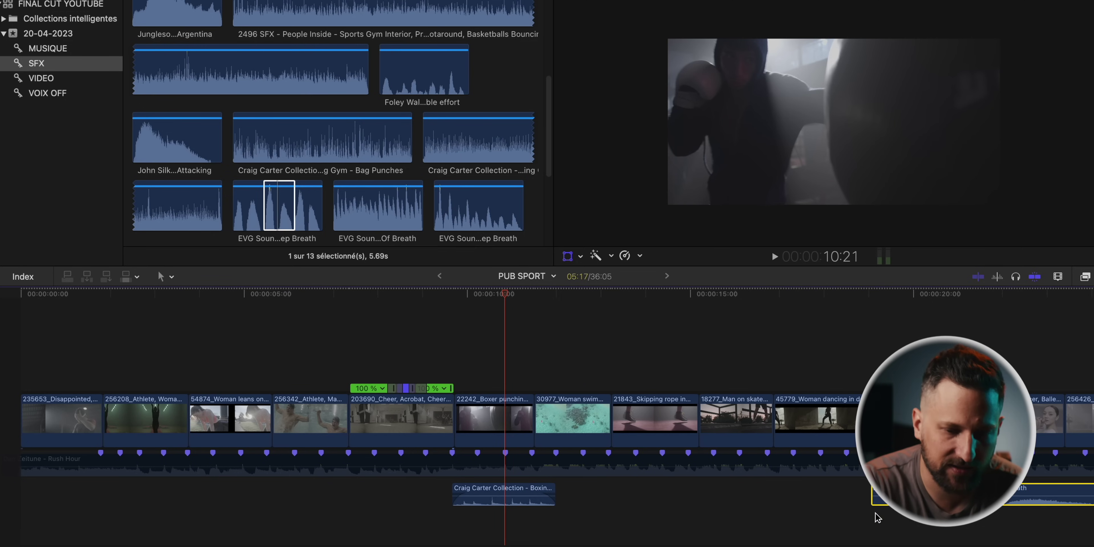
left_click_drag(984, 493, 284, 493)
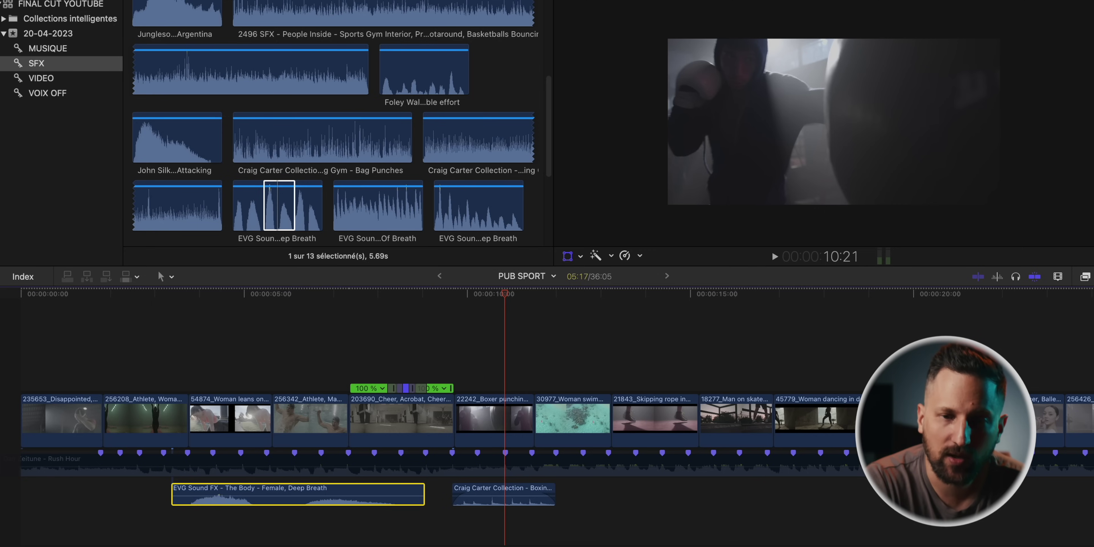
key("super+4")
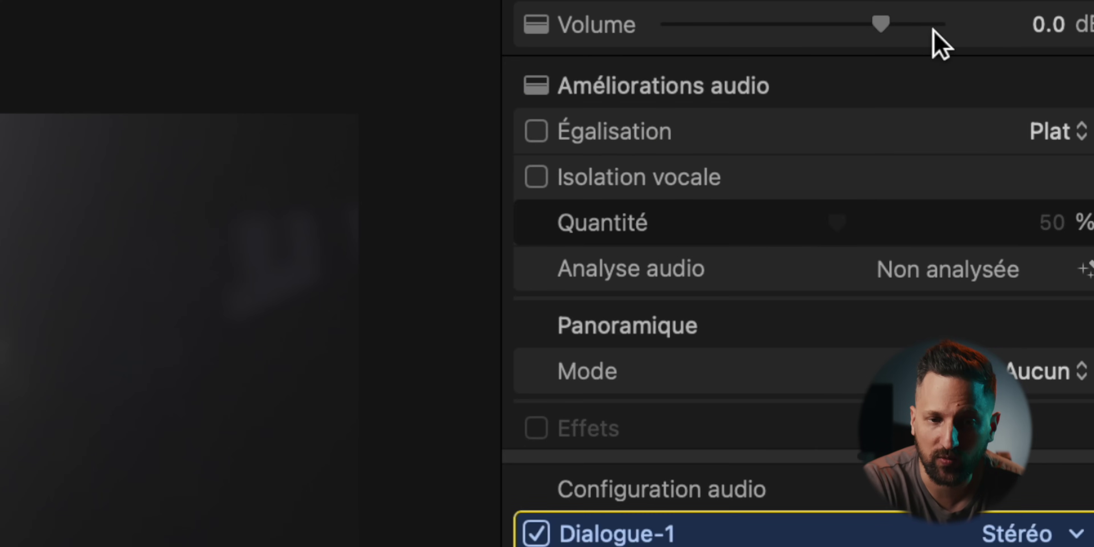
left_click_drag(877, 26, 831, 38)
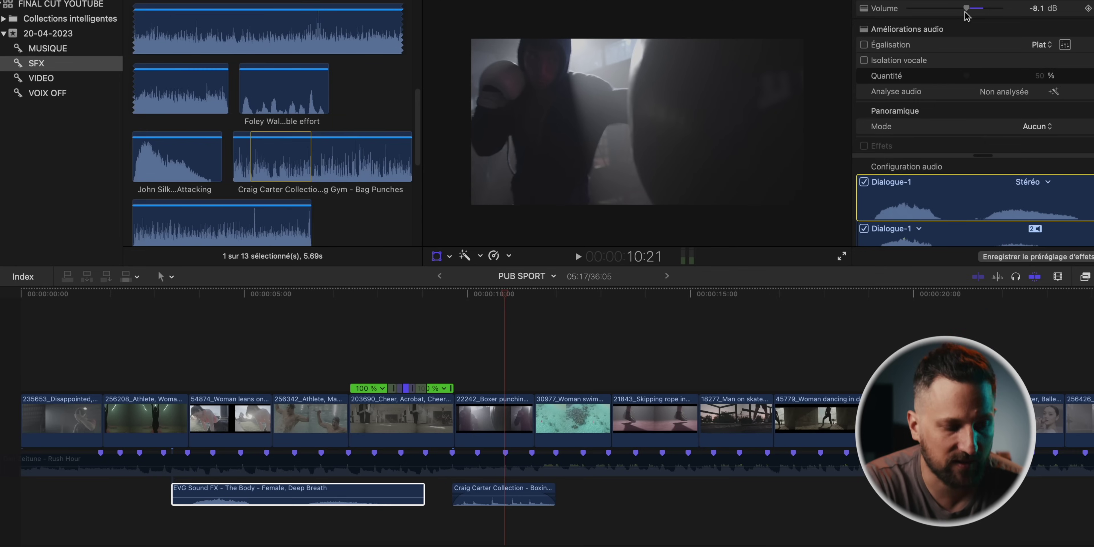
key("super+z")
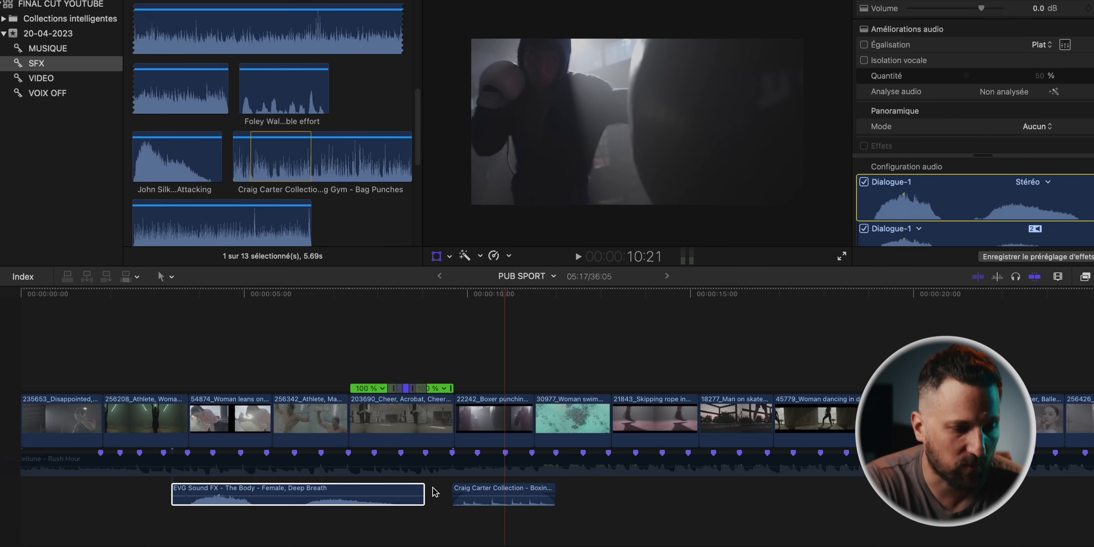
Step: Set the volume of the Female, Deep Breath sound to -5.0 dB directly on its timeline clip
left_click_drag(378, 490, 376, 488)
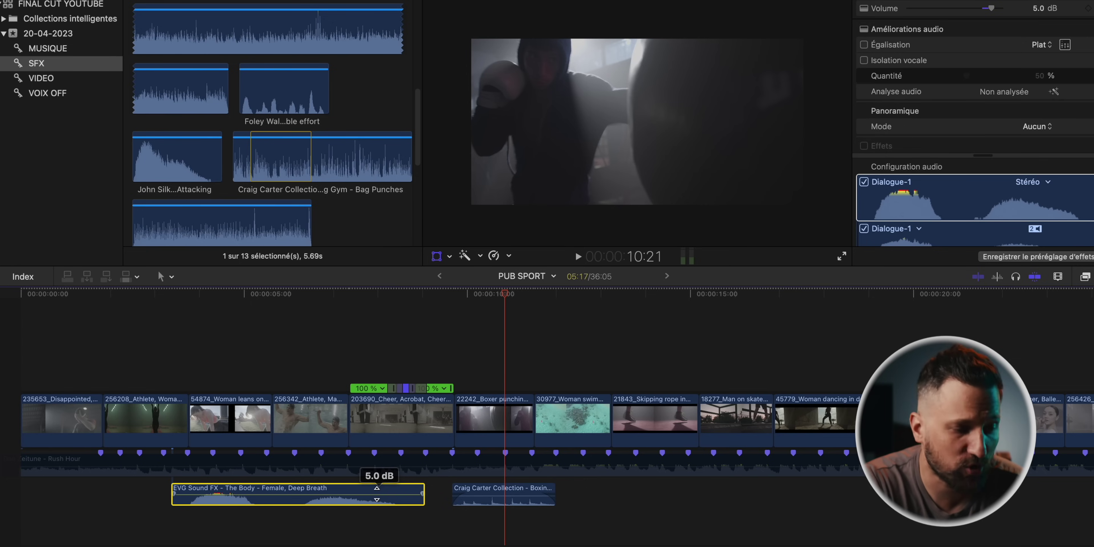
left_click_drag(376, 493, 376, 498)
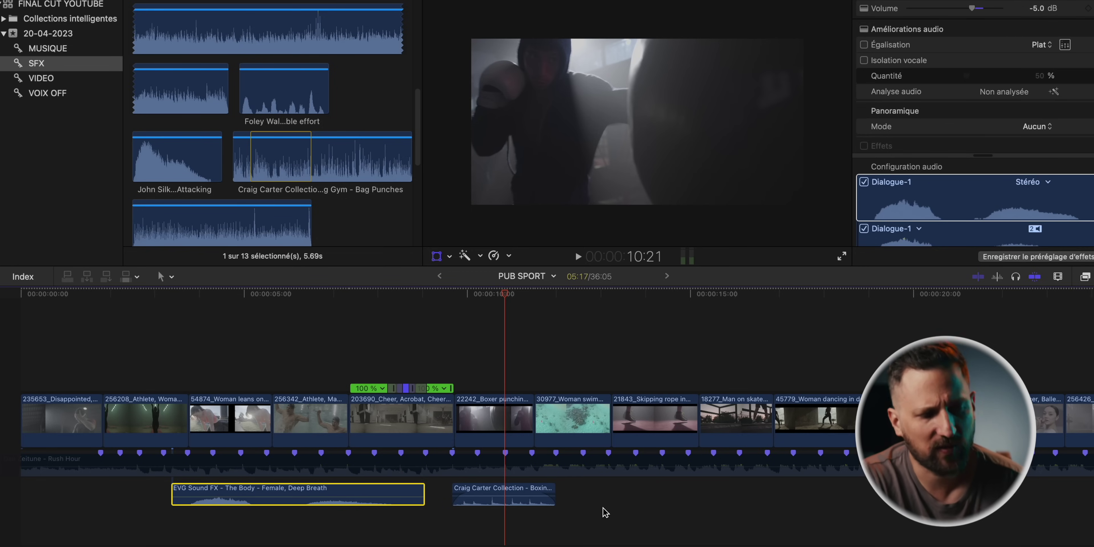
Step: Assign the Effets audio role to all the sounds in the SFX collection
left_click(359, 215)
key("super+a")
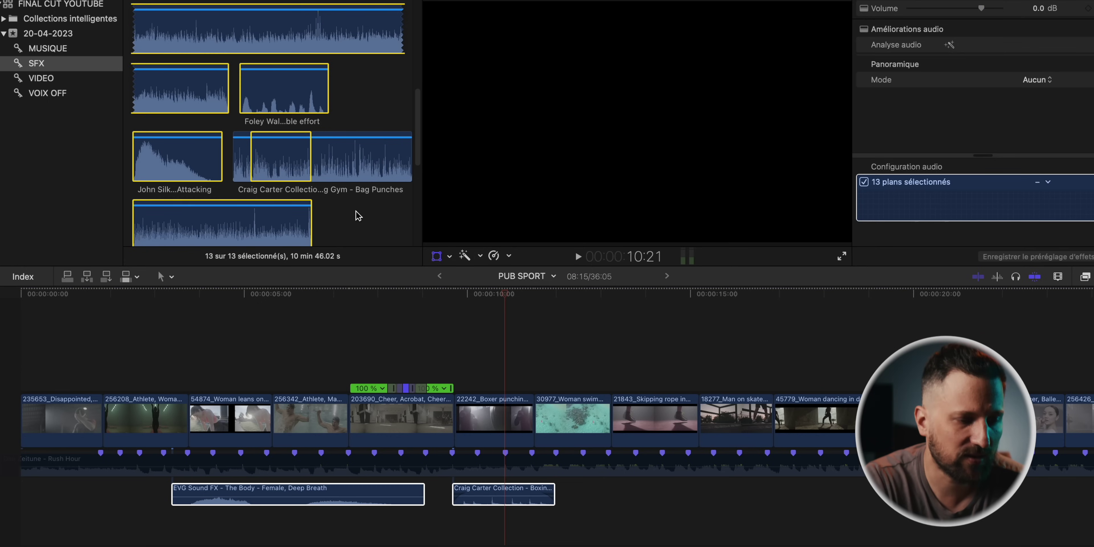
right_click(293, 178)
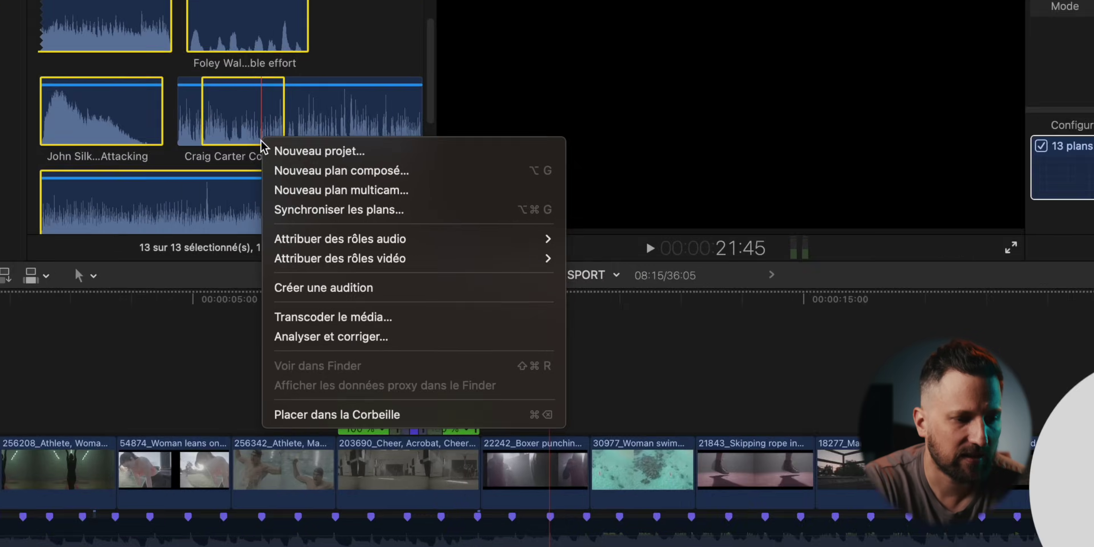
mouse_move(348, 254)
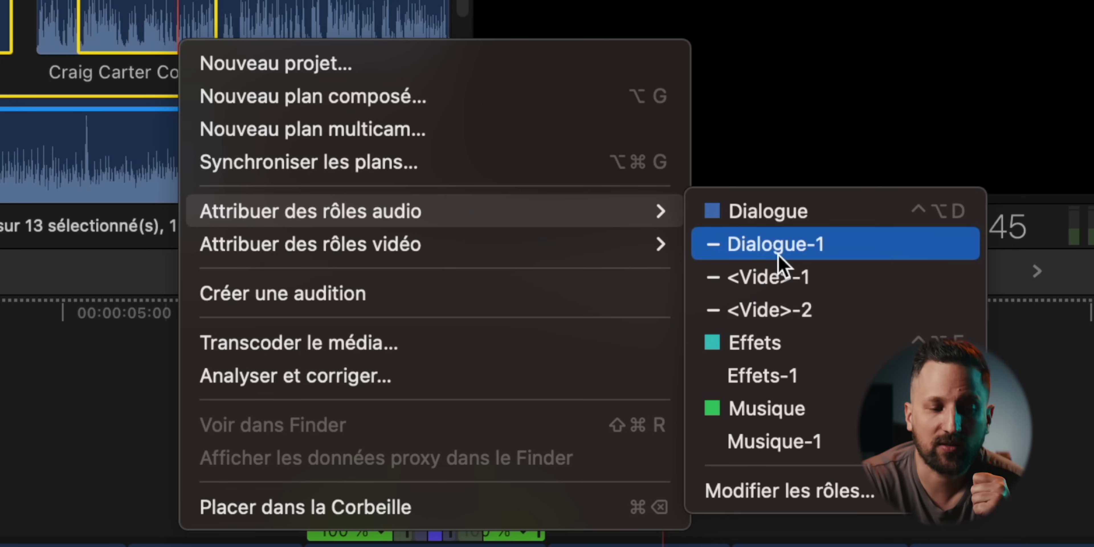
left_click(783, 343)
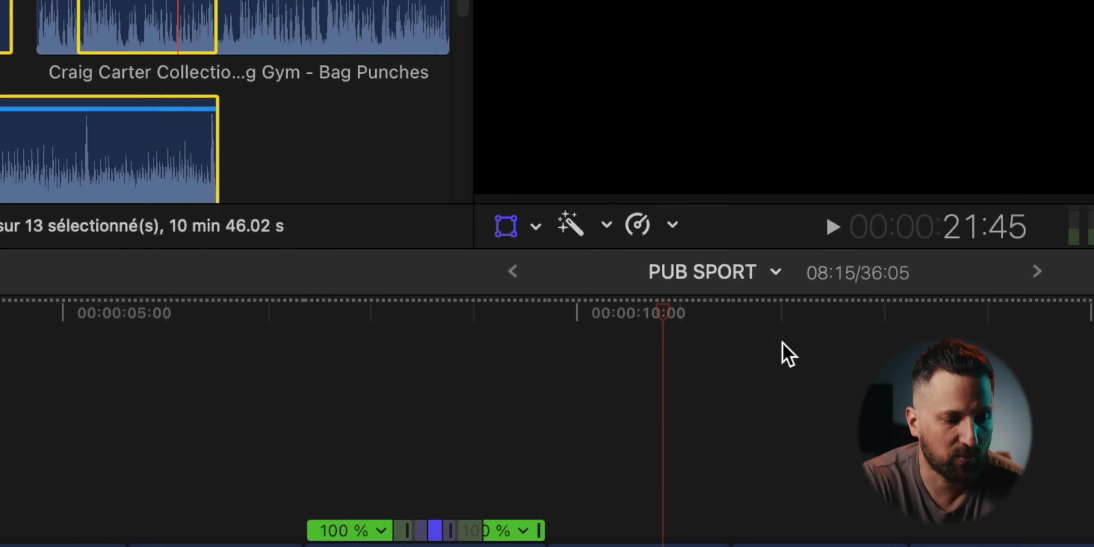
Step: Assign the Musique audio role to the Rush Hour music clip in the timeline
left_click(597, 510)
left_click(417, 477)
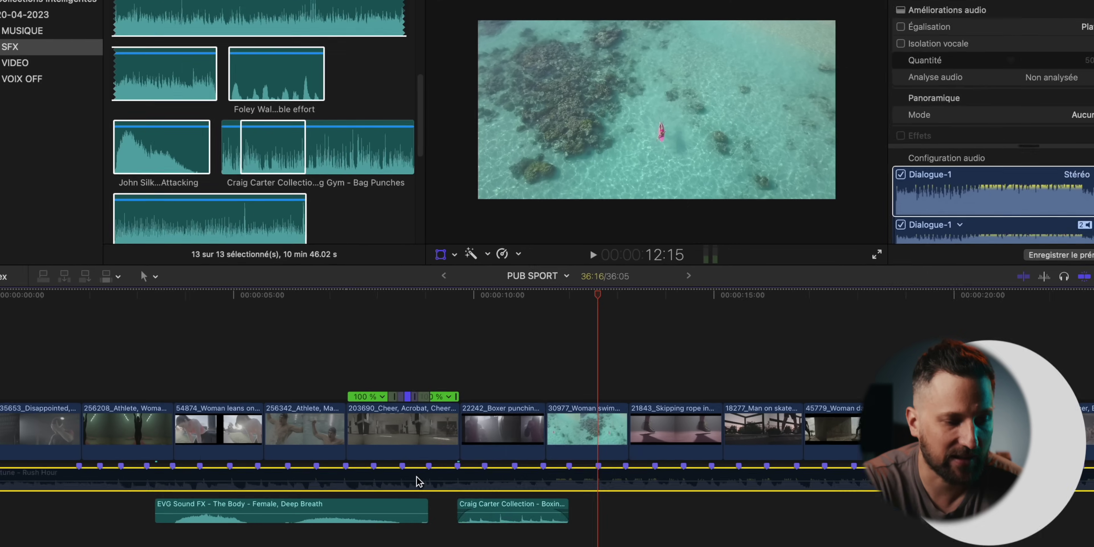
right_click(419, 482)
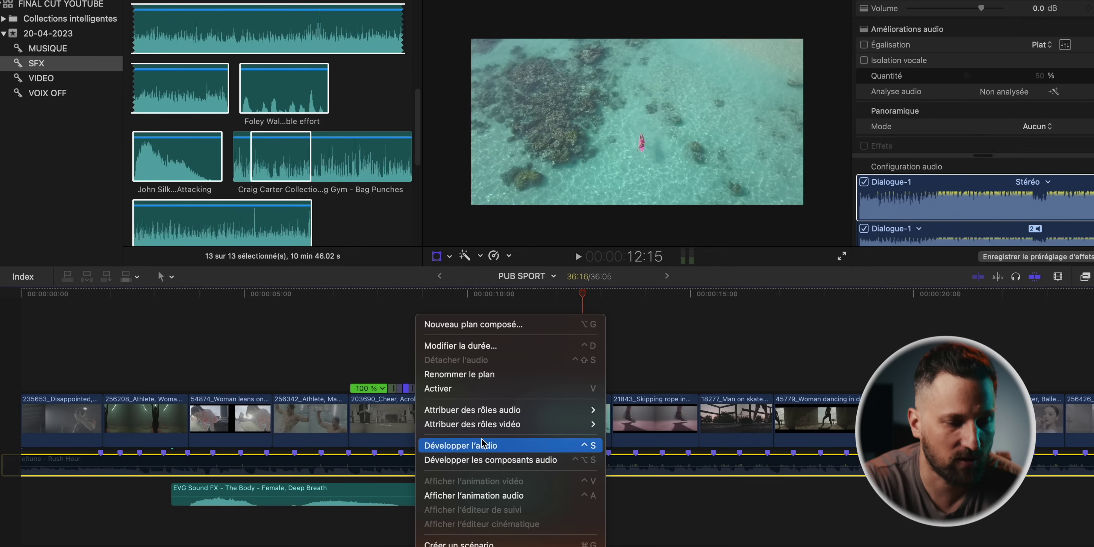
mouse_move(500, 422)
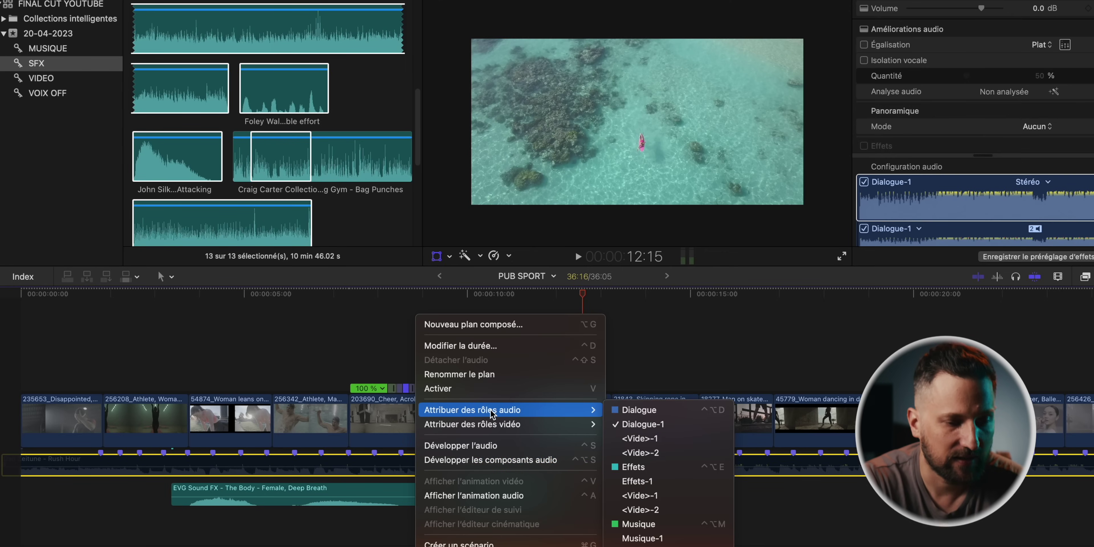
left_click(630, 525)
left_click(526, 532)
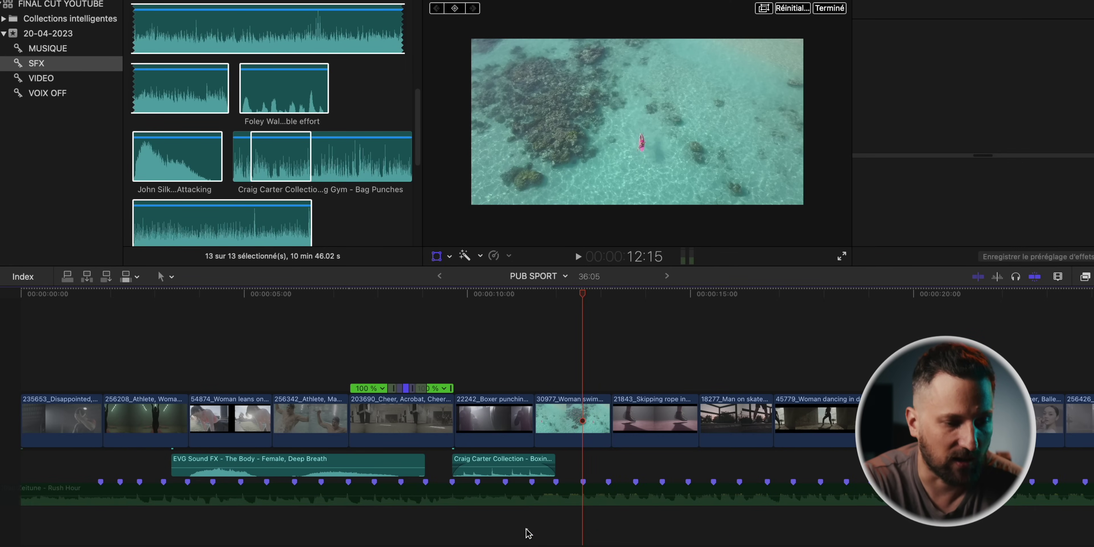
left_click(467, 500)
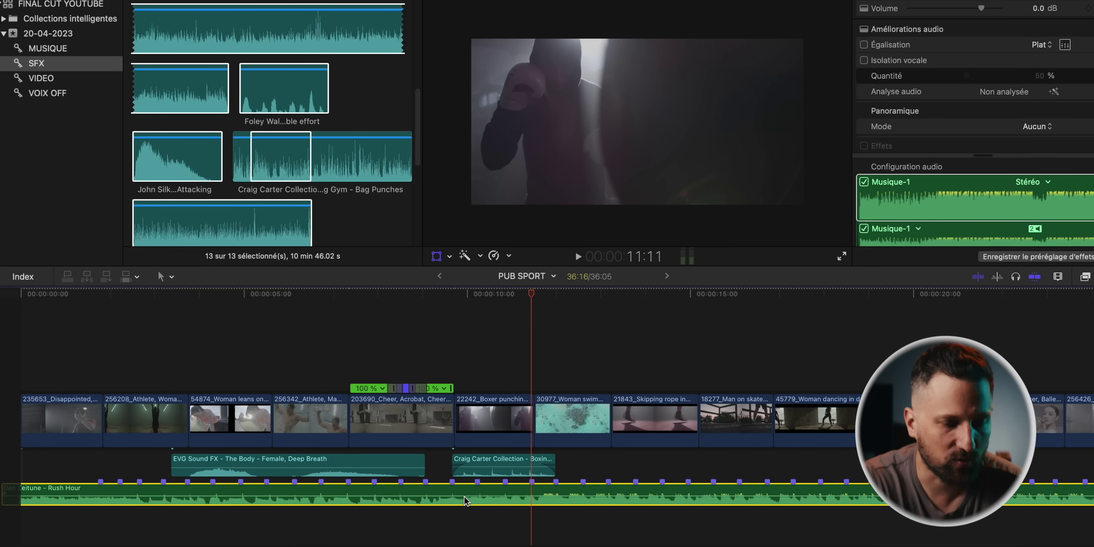
left_click_drag(464, 497, 298, 490)
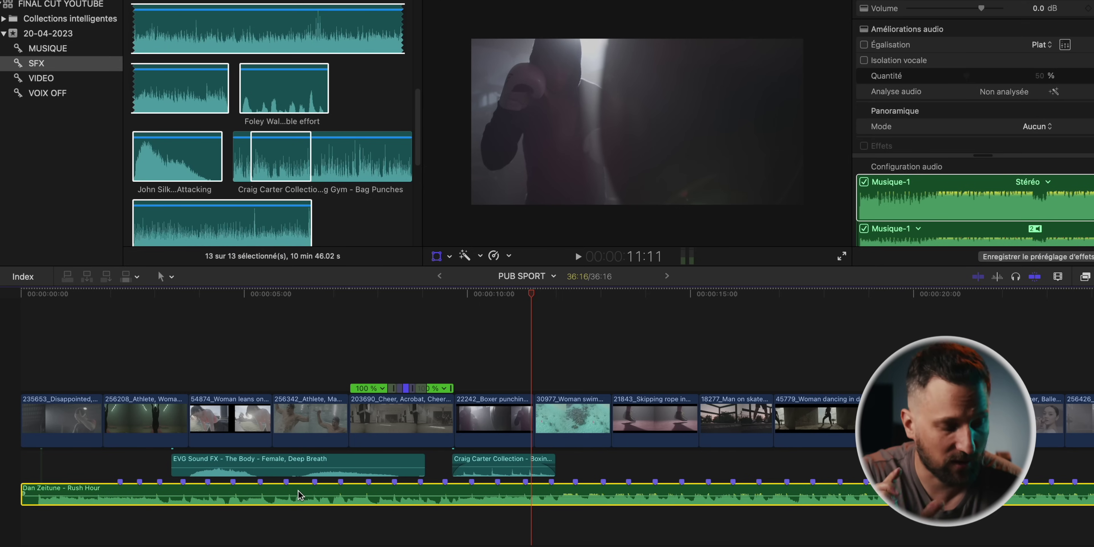
key("super+z")
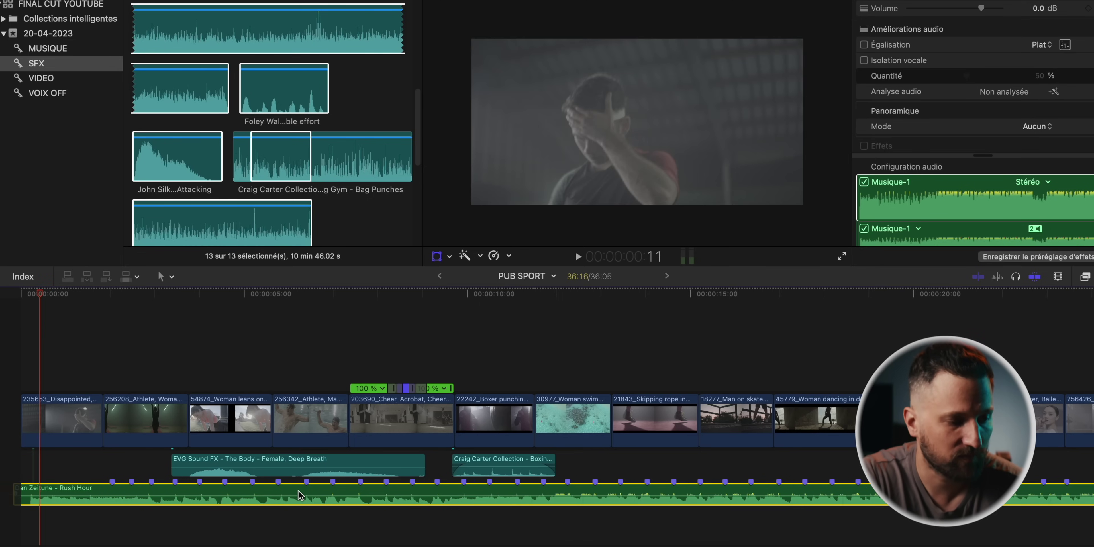
Step: Play back the breathing passage and split the Female, Deep Breath sound between its two breaths, just after the start of the 256342 Athlete clip
left_click(164, 341)
key("space")
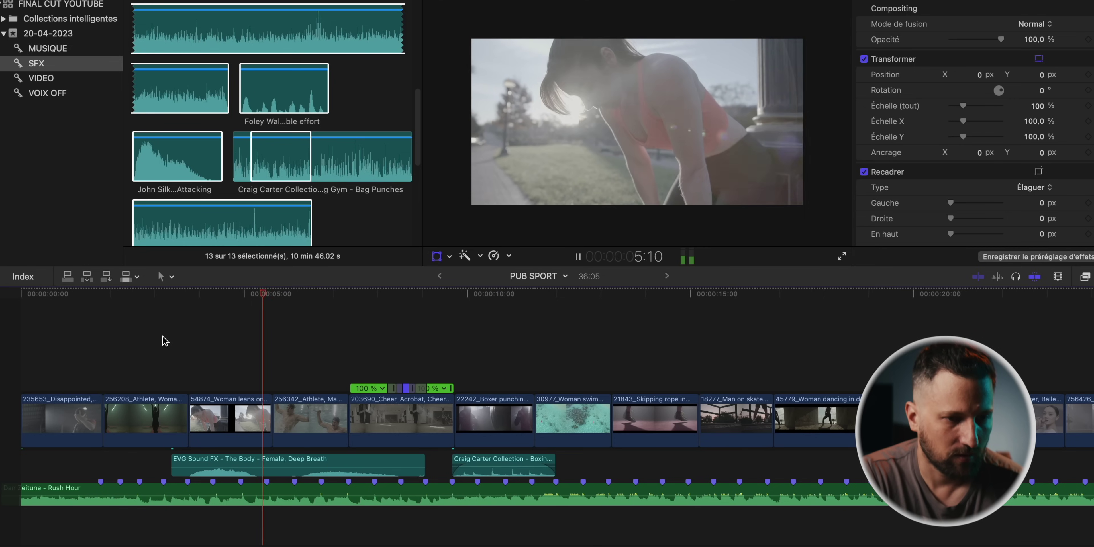
key("shift+t")
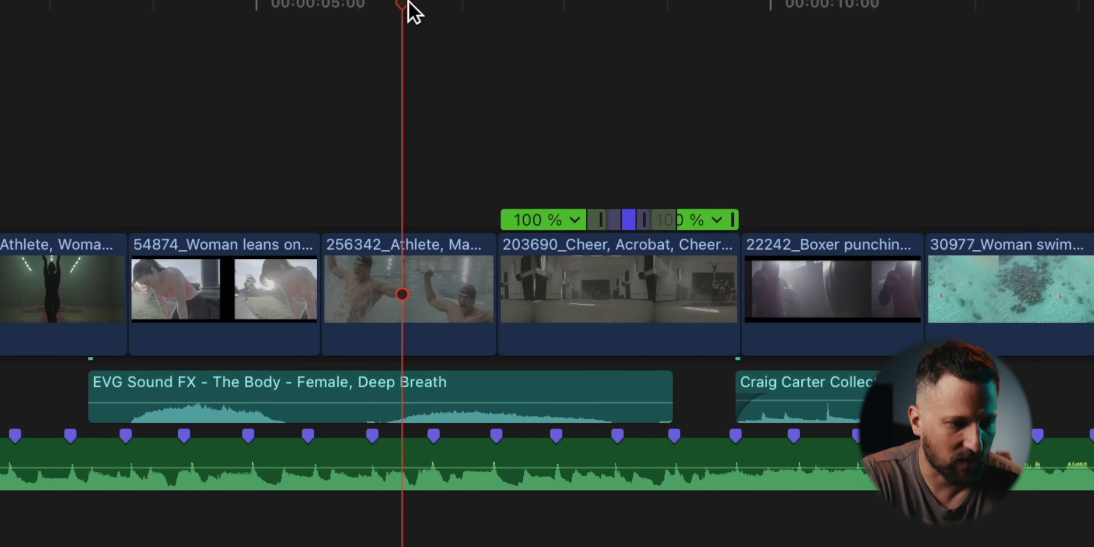
left_click_drag(309, 294, 287, 296)
left_click(345, 391)
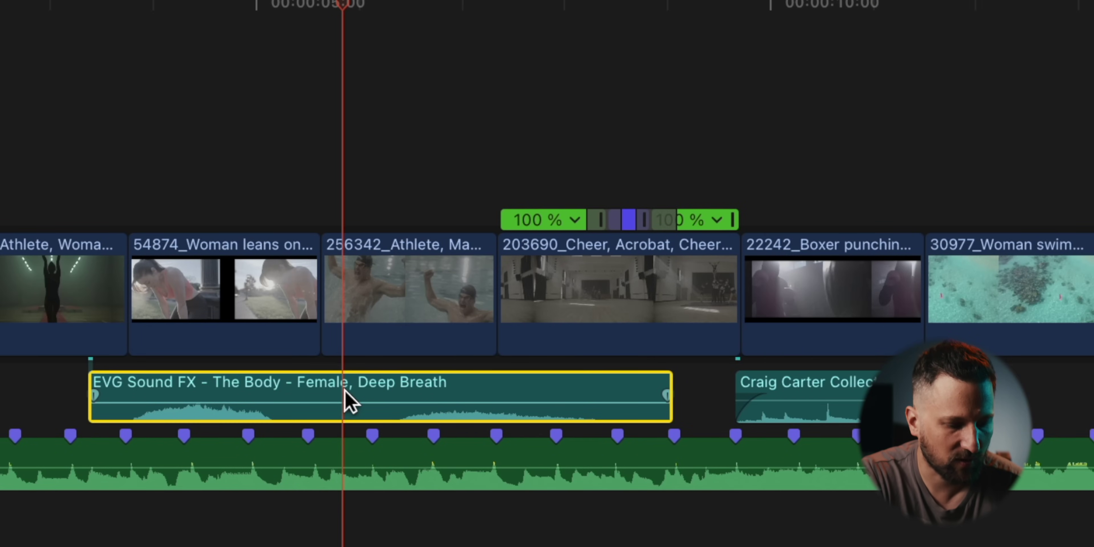
key("super+b")
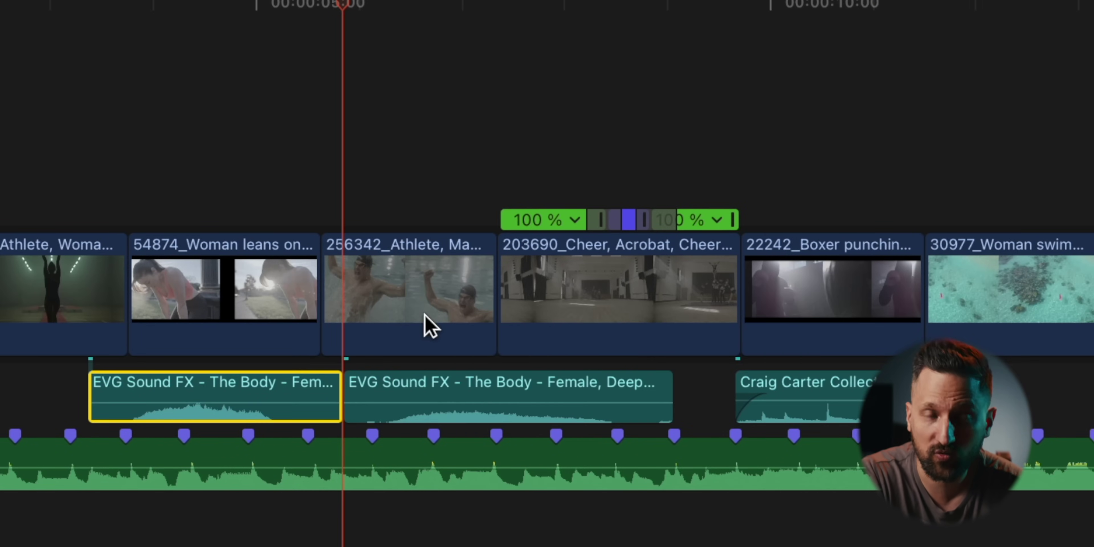
Step: Move the second breath part earlier onto a lower lane, starting midway under the 54874 Woman clip, and play back the overlap
left_click_drag(521, 391, 392, 455)
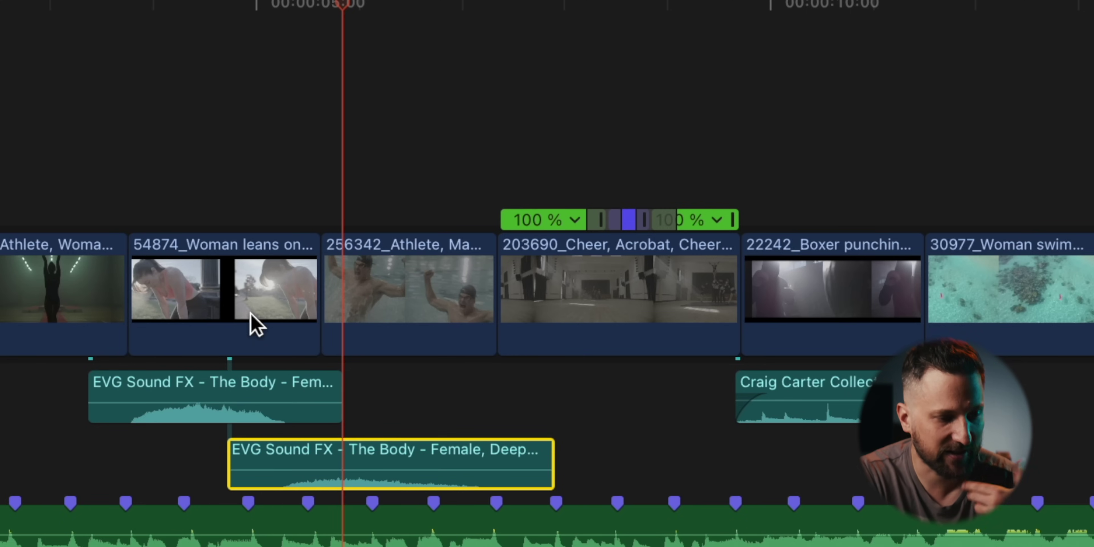
left_click(189, 114)
key("space")
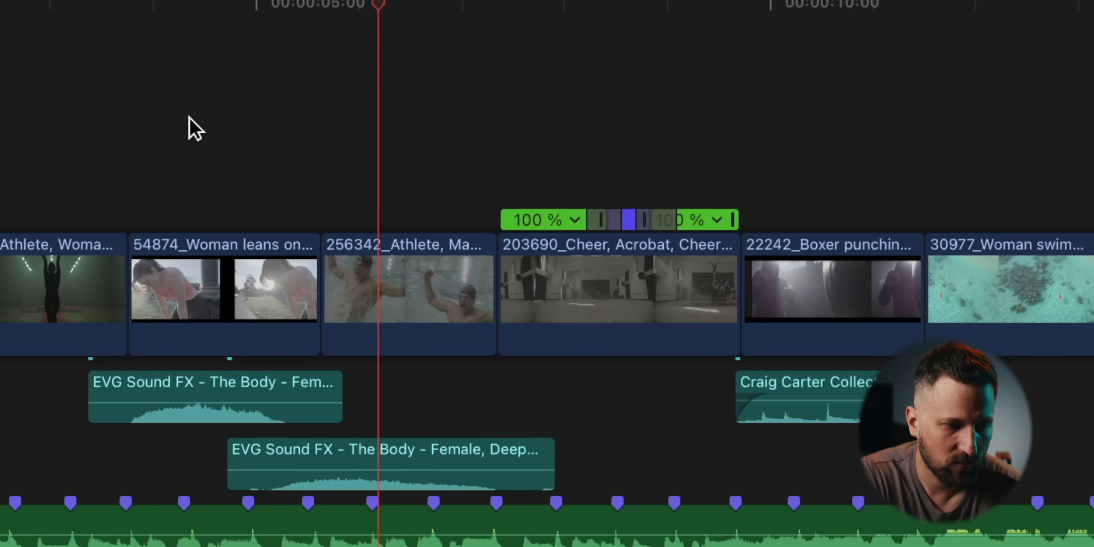
key("space")
Step: Extend the end of the 54874 Woman clip to the next music marker and play back the passage up to the boxing clip
left_click_drag(308, 298, 330, 298)
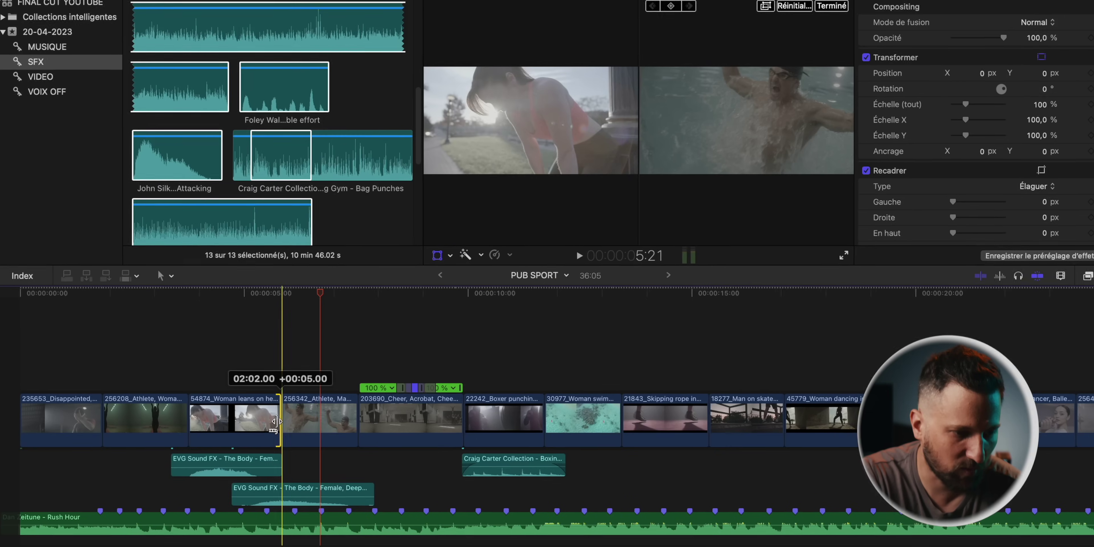
left_click_drag(277, 421, 295, 421)
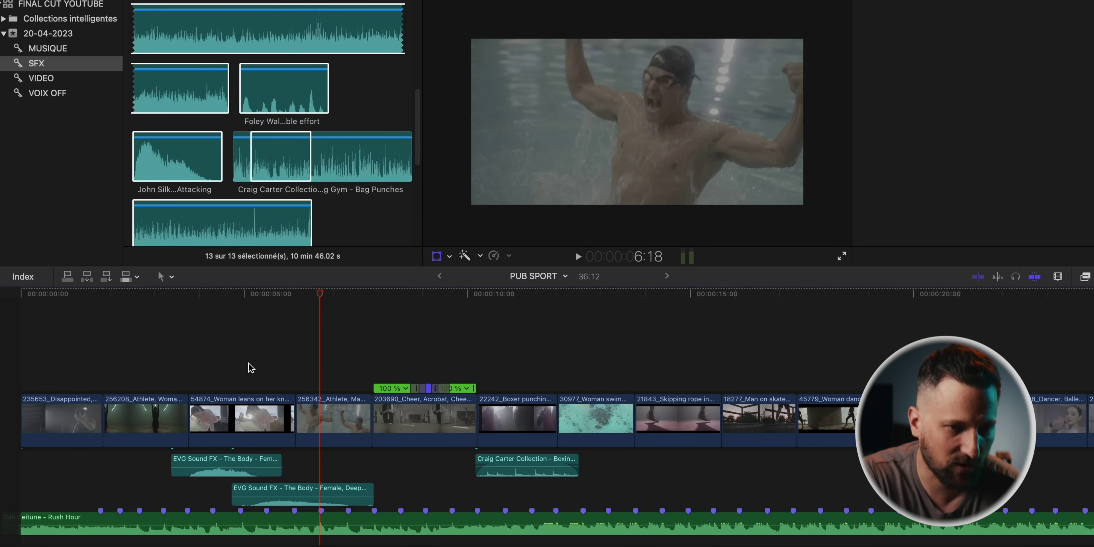
left_click(248, 368)
key("space")
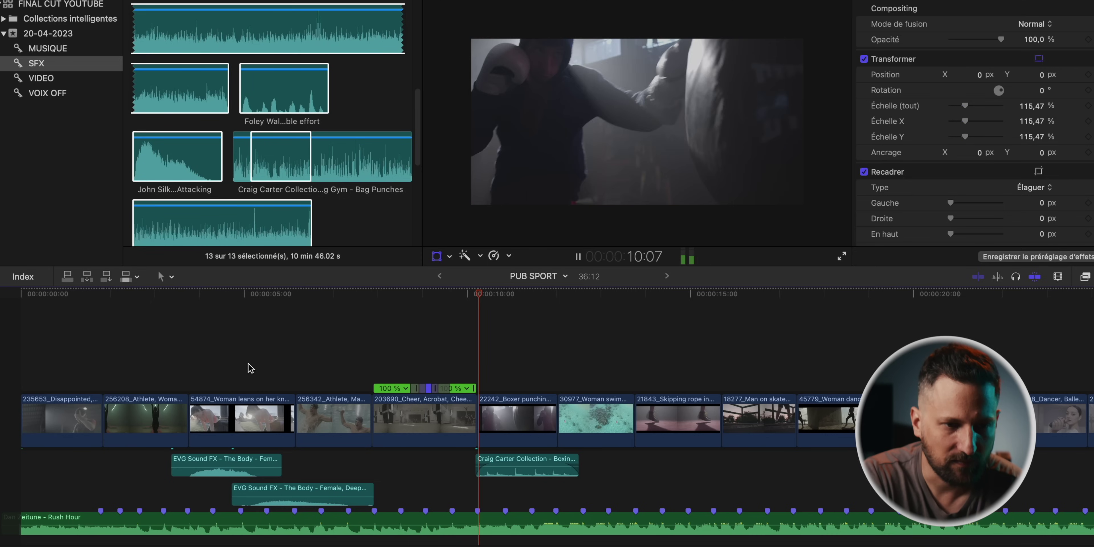
key("space")
Step: Mark the middle of the 203690 Cheer clip with the playhead and search the sound effects library for "whoosh"
left_click(422, 296)
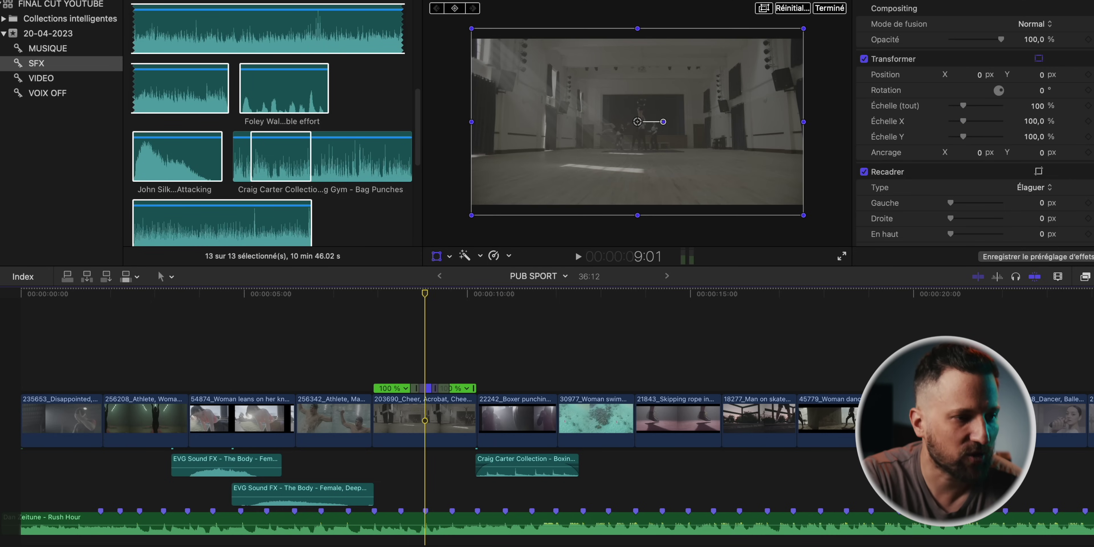
left_click(54, 49)
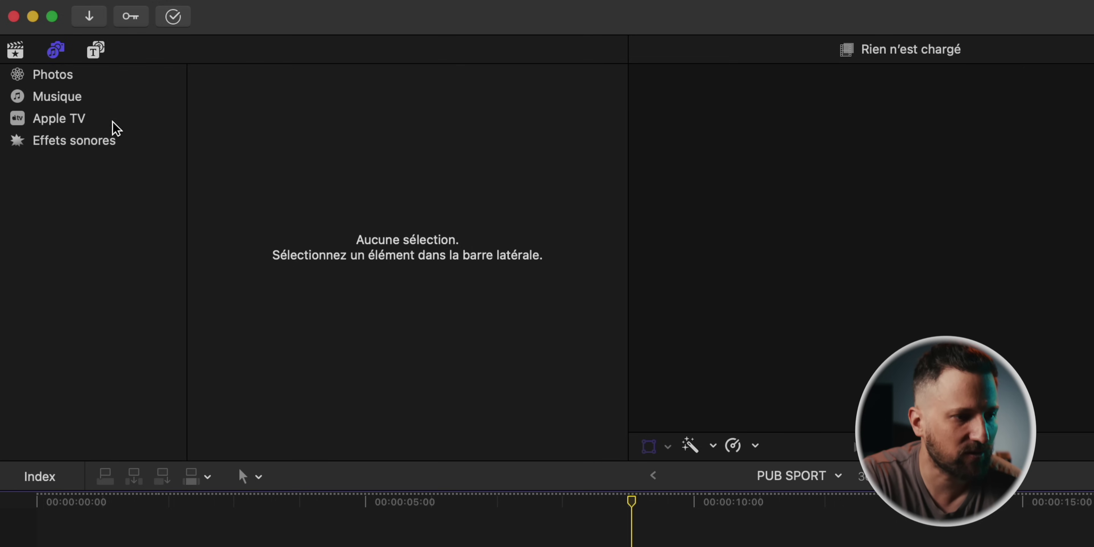
left_click(78, 147)
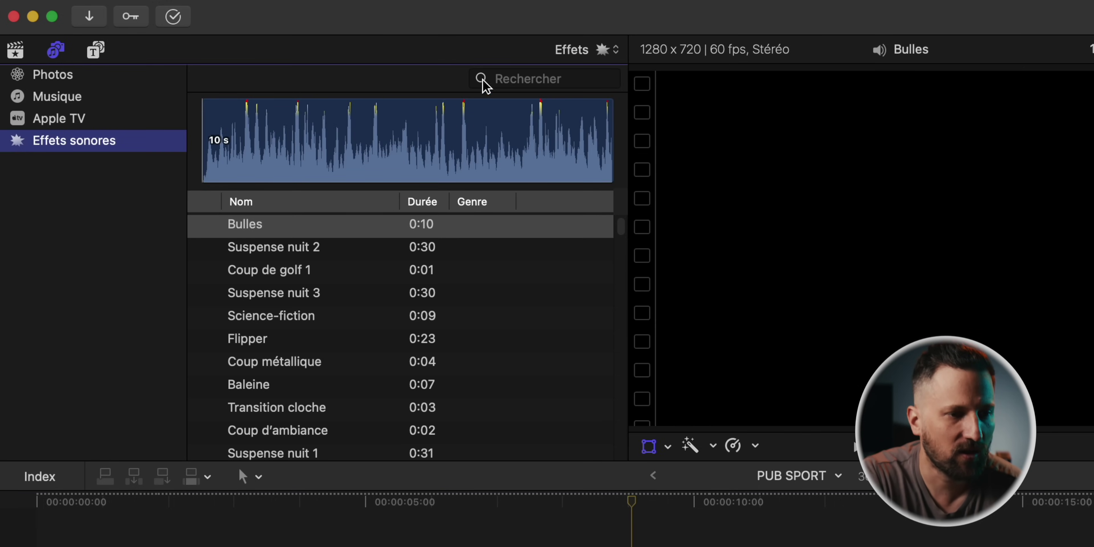
left_click(549, 73)
type("whoosh")
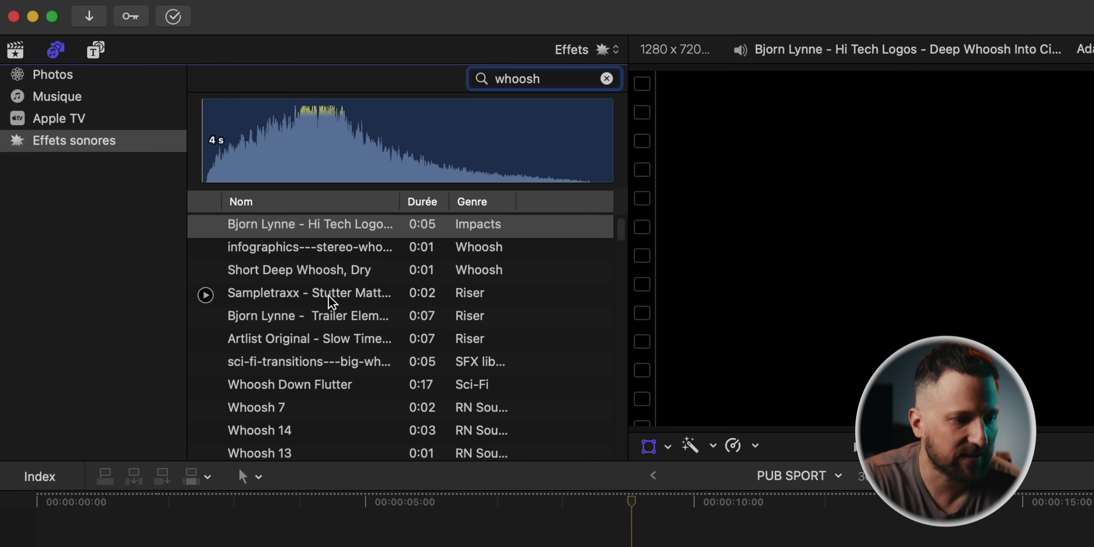
Step: Preview Whoosh 7, place it below the 203690 Cheer clip so it ends with that clip, and play it back
left_click(206, 409)
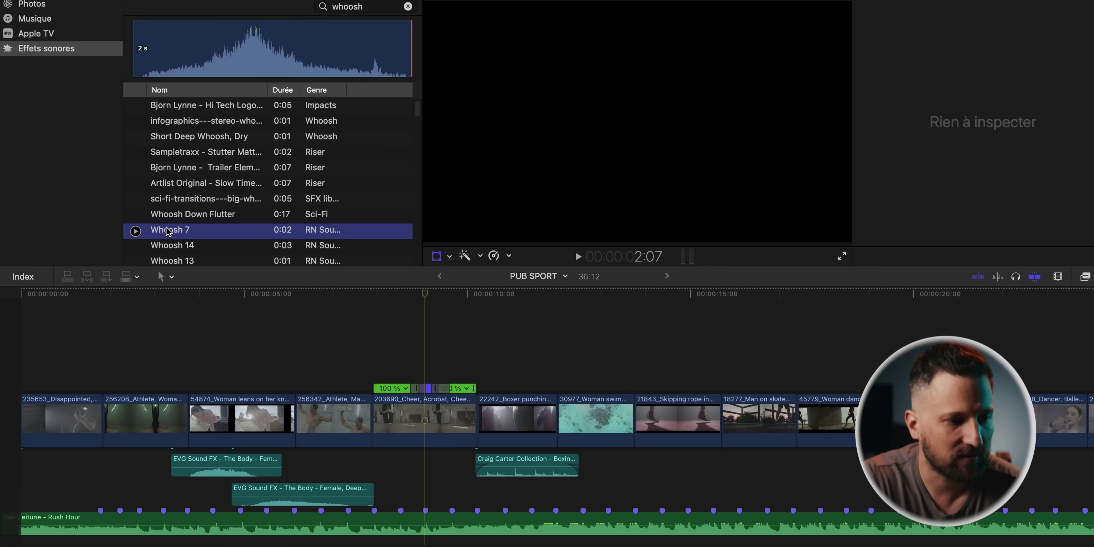
left_click_drag(168, 231, 384, 480)
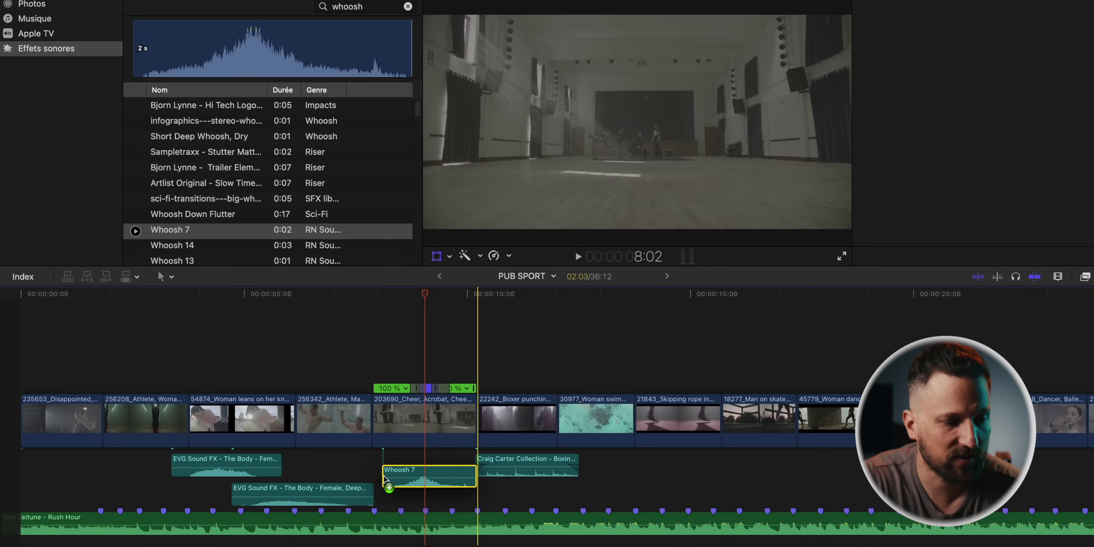
left_click(384, 359)
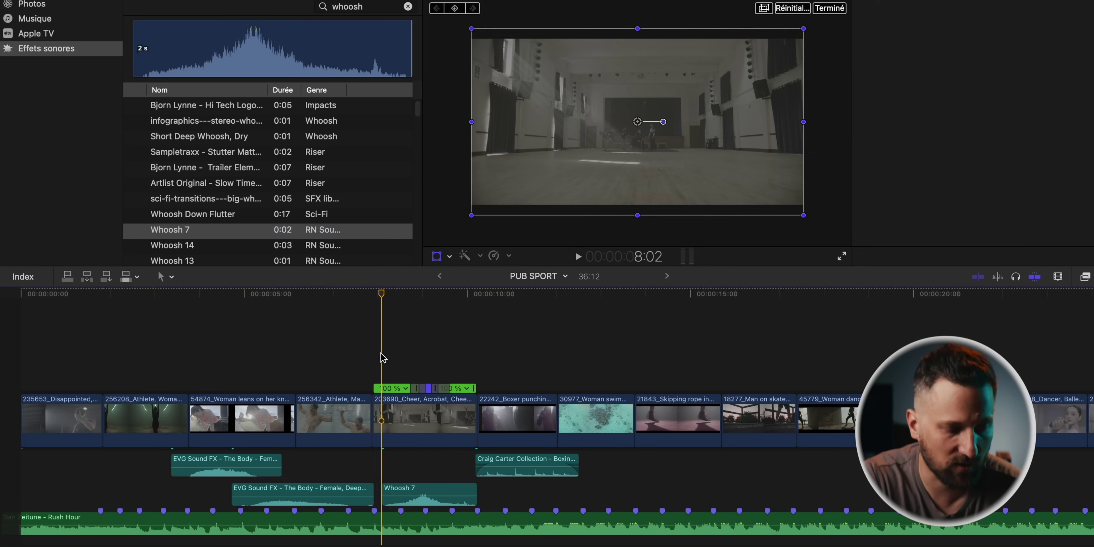
key("space")
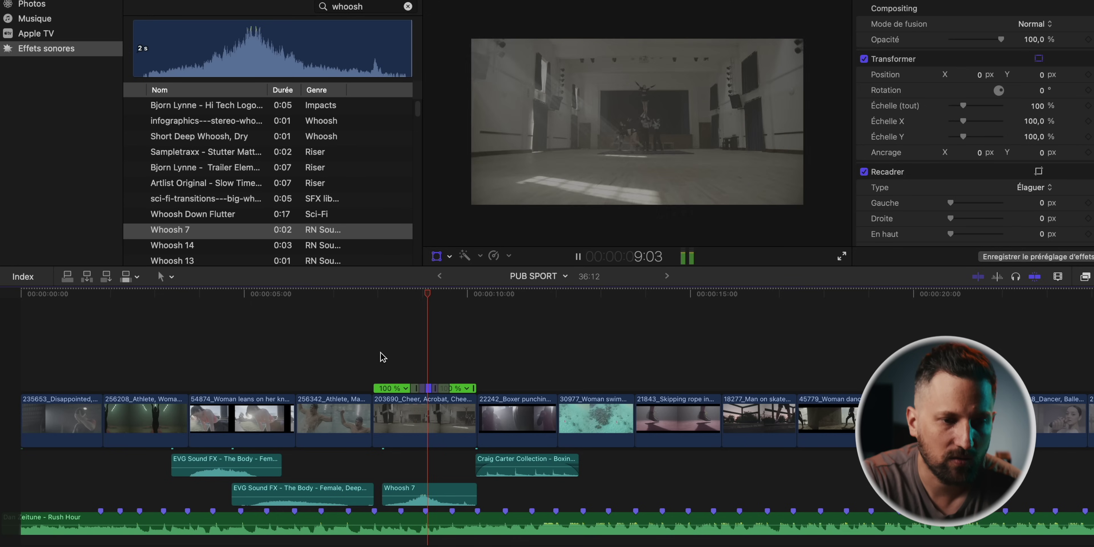
key("space")
Step: Shift the Whoosh 7 sound slightly later so it runs into the 22242 Boxer clip, and play back the result
left_click_drag(440, 492, 449, 492)
left_click(407, 357)
key("space")
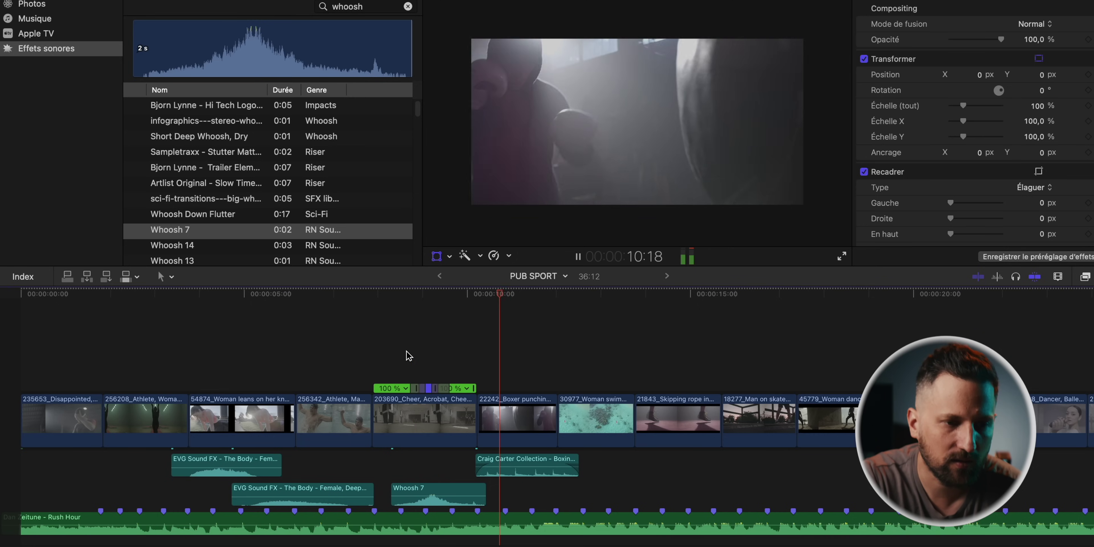
key("space")
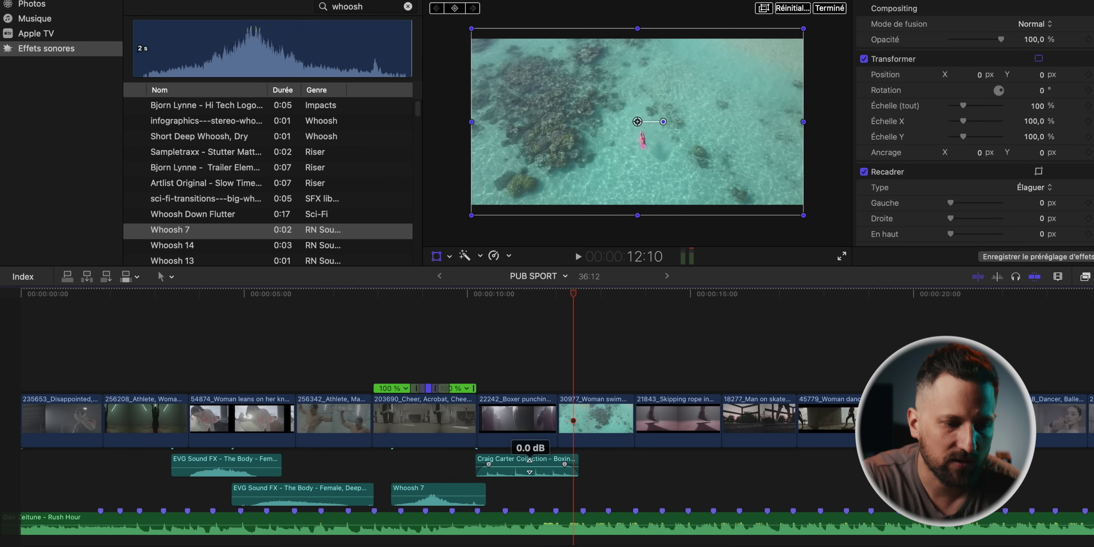
Step: Raise the volume of the Bag Punches sound to 12.0 dB directly on its timeline clip and play back the passage
left_click_drag(529, 459, 532, 455)
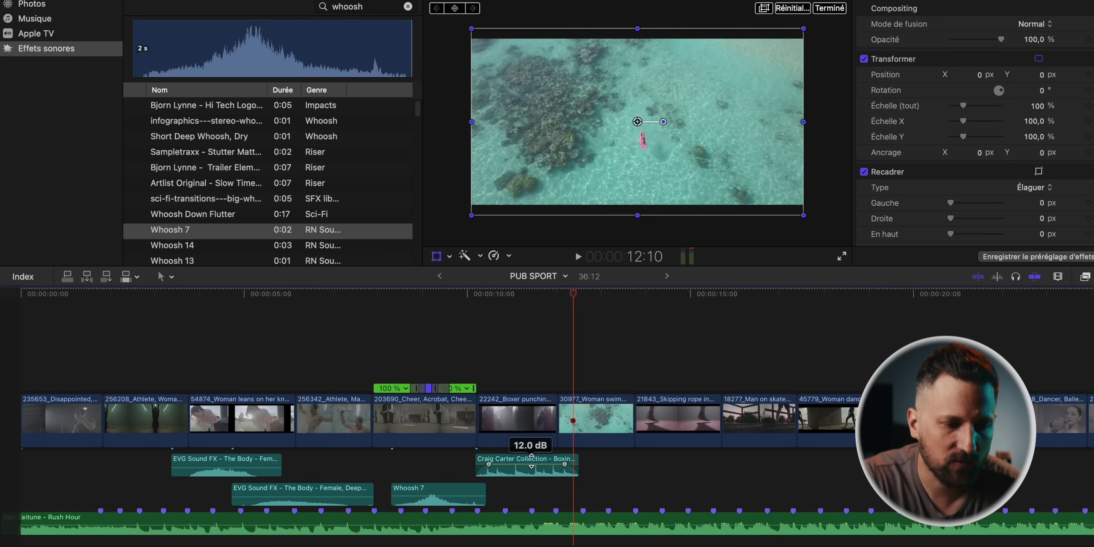
left_click(479, 347)
key("space")
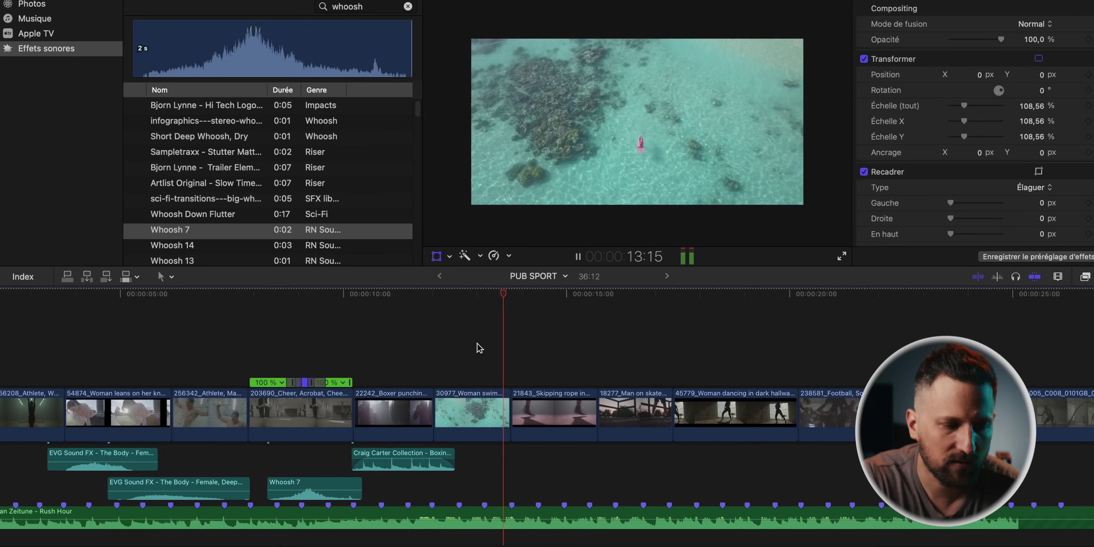
key("space")
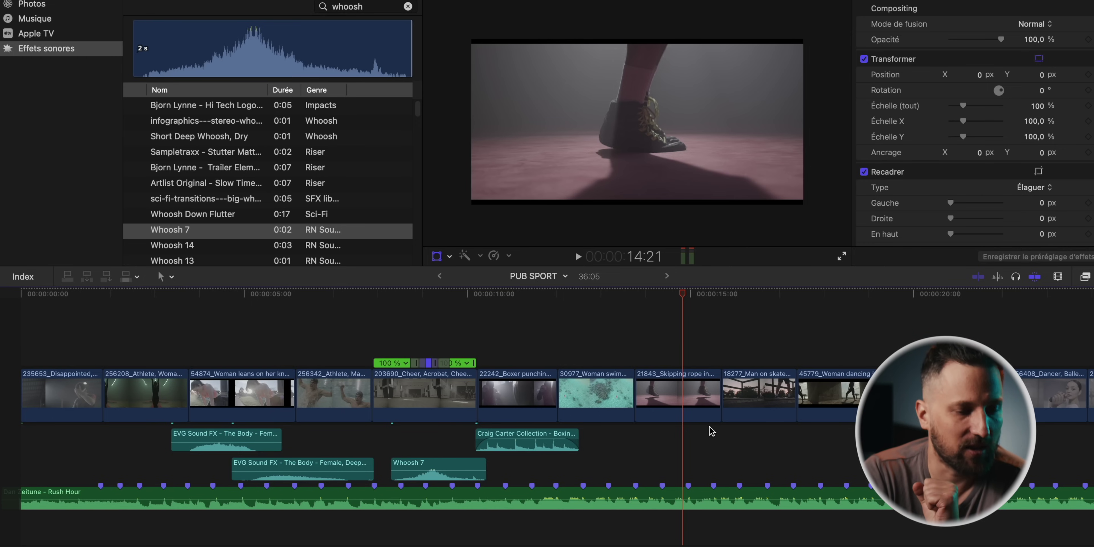
Step: Select the 235653_Disappointed clip, park the playhead at 22 frames and open its colour correction wheels
scroll(710, 428, "right", 3)
scroll(710, 428, "left", 3)
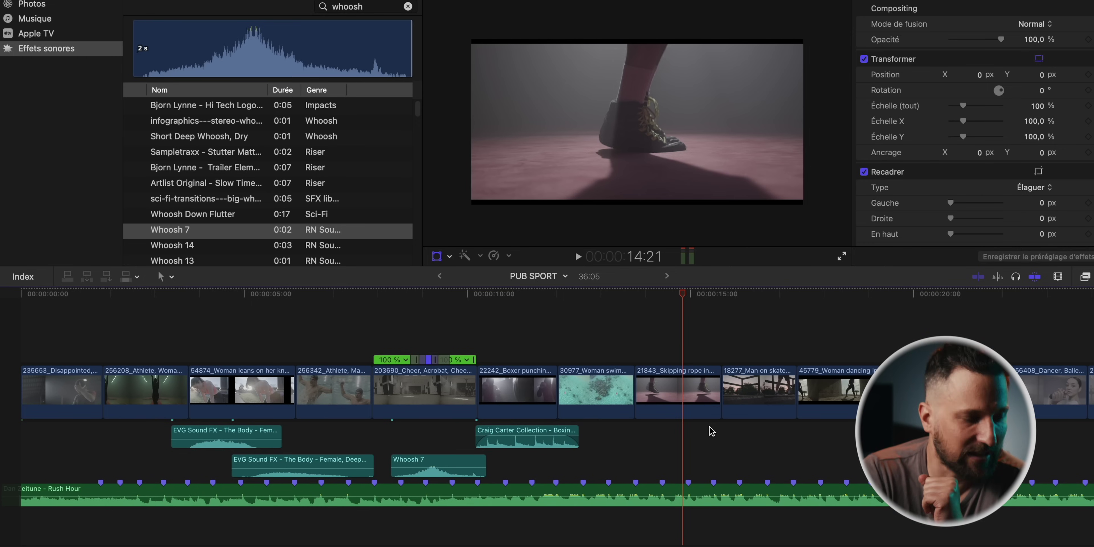
left_click(65, 394)
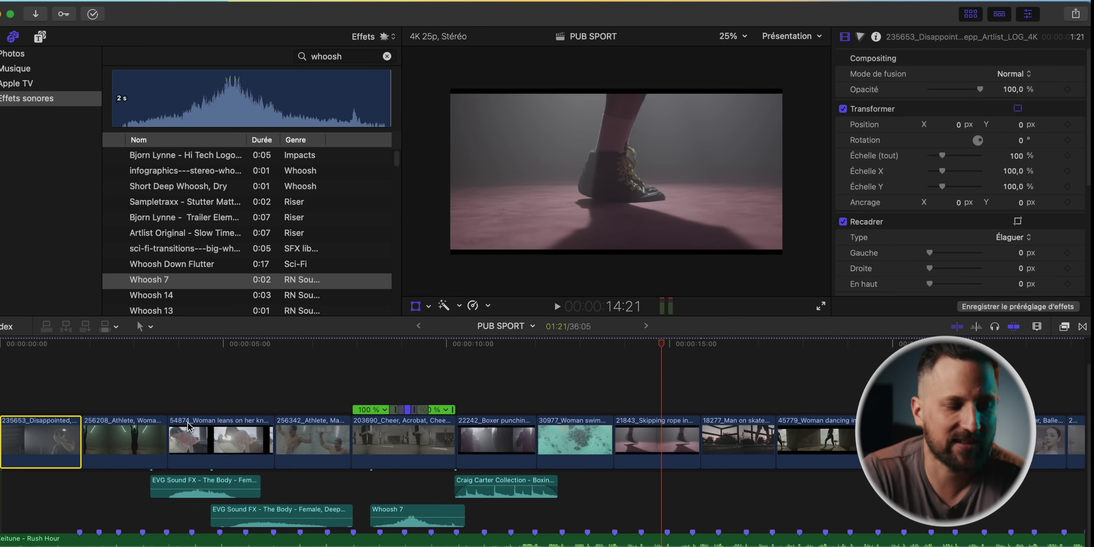
left_click(41, 343)
key("shift+t")
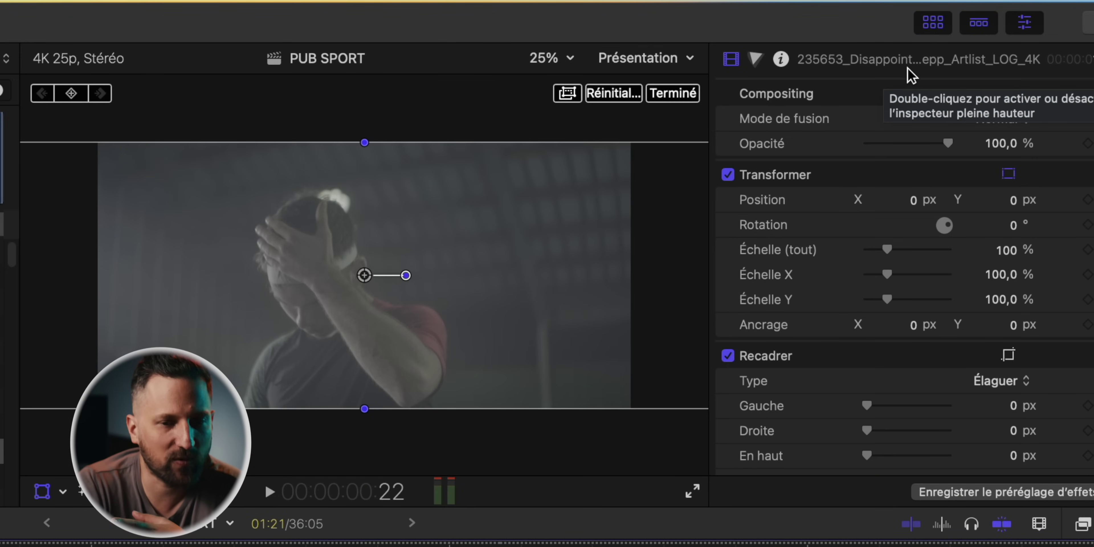
left_click(757, 60)
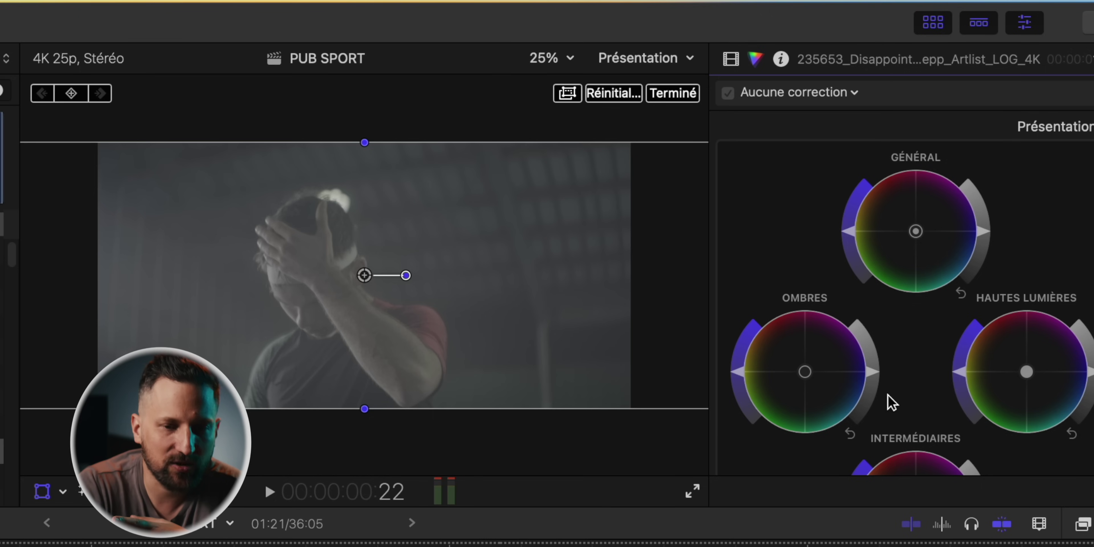
Step: Grade the 235653_Disappointed clip by darkening the shadows, brightening the highlights and raising the overall saturation
left_click_drag(872, 372, 861, 419)
left_click_drag(1091, 372, 1077, 325)
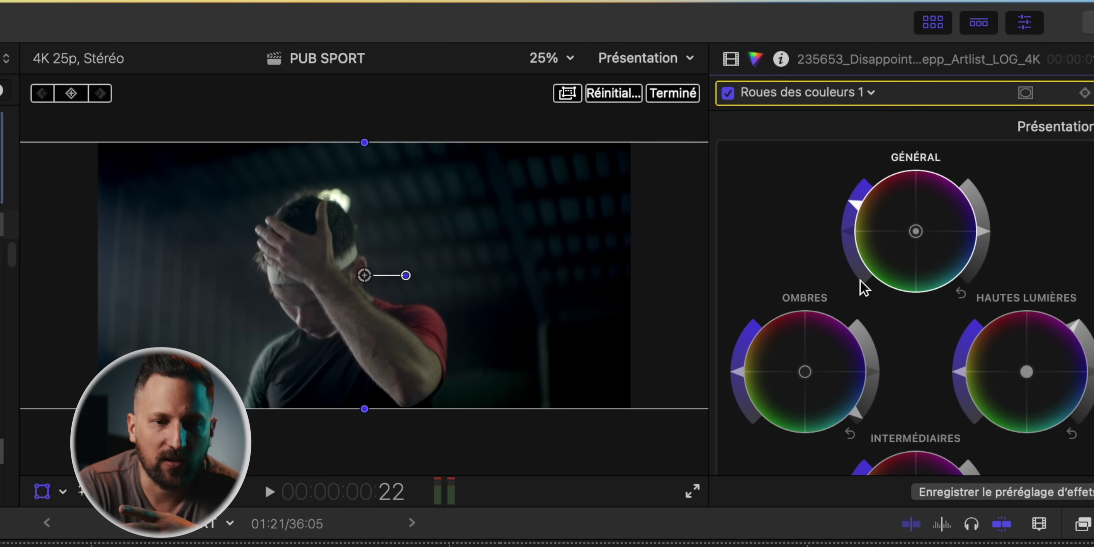
scroll(887, 183, "down", 10)
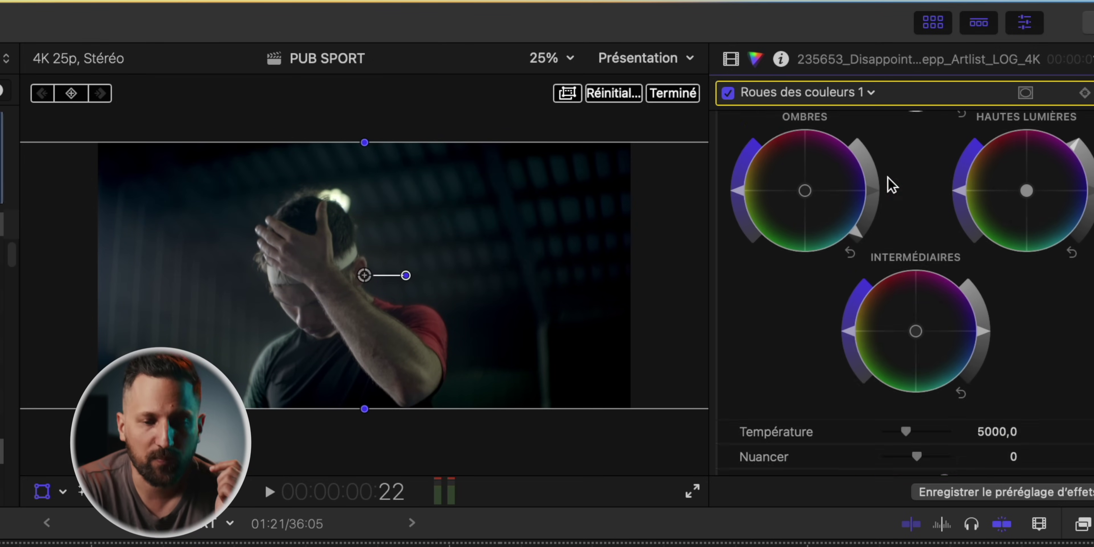
scroll(888, 183, "up", 10)
scroll(891, 184, "down", 8)
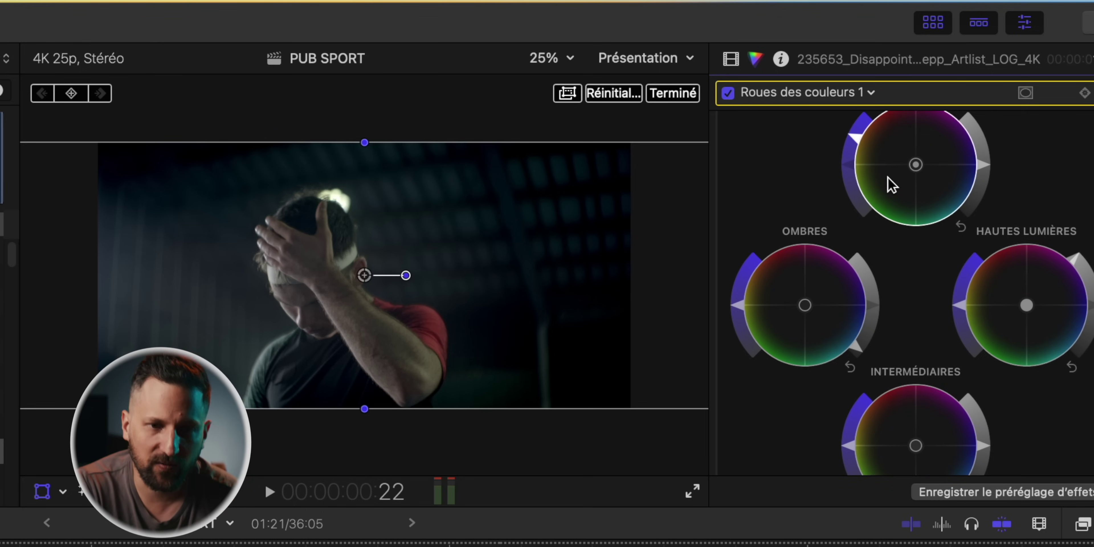
scroll(891, 183, "up", 8)
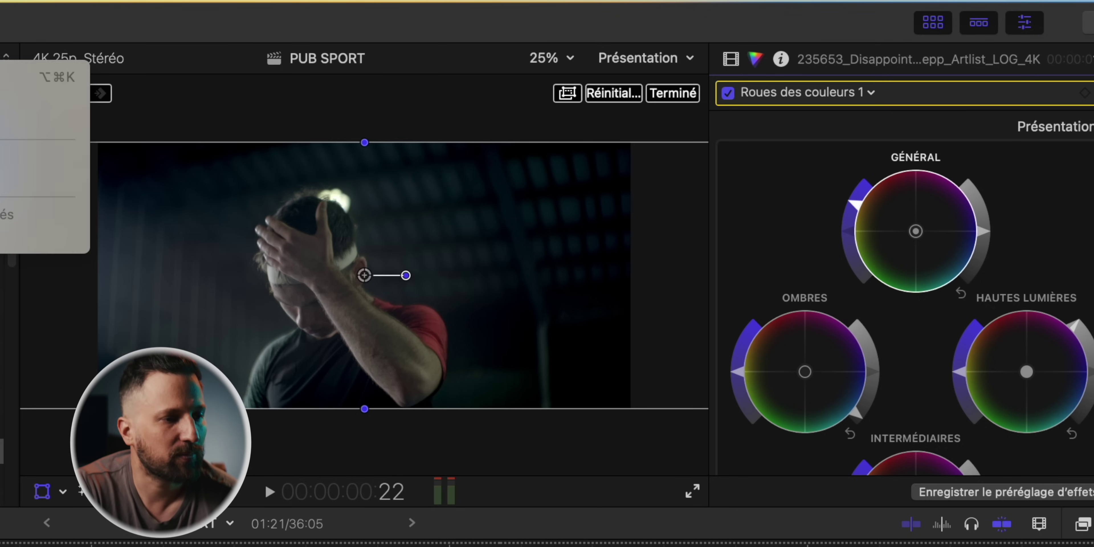
Step: Check which default colour correction types the Étalonnage option offers in the general settings, leaving Roues des couleurs selected
mouse_move(81, 55)
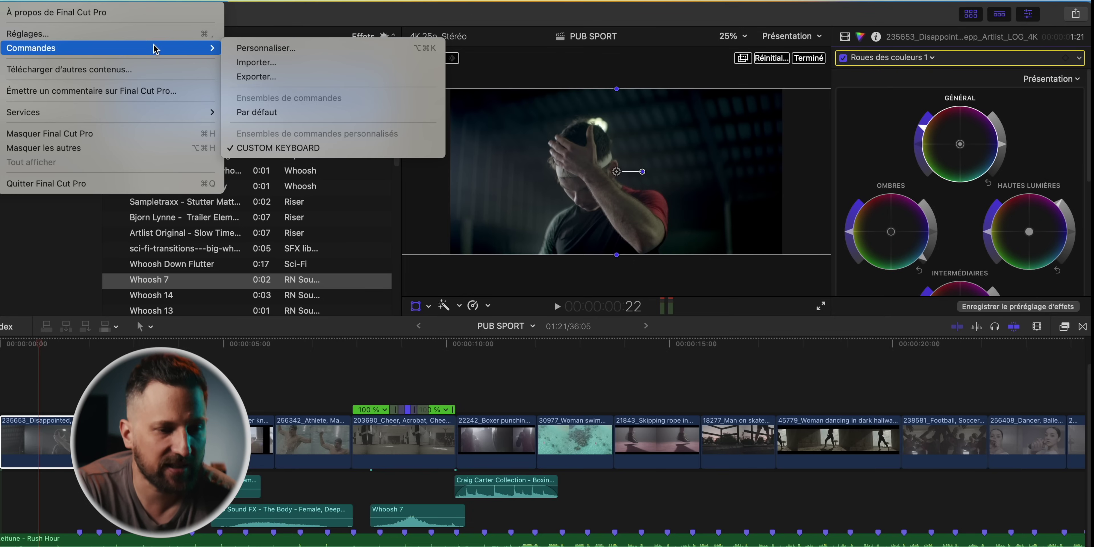
left_click(127, 35)
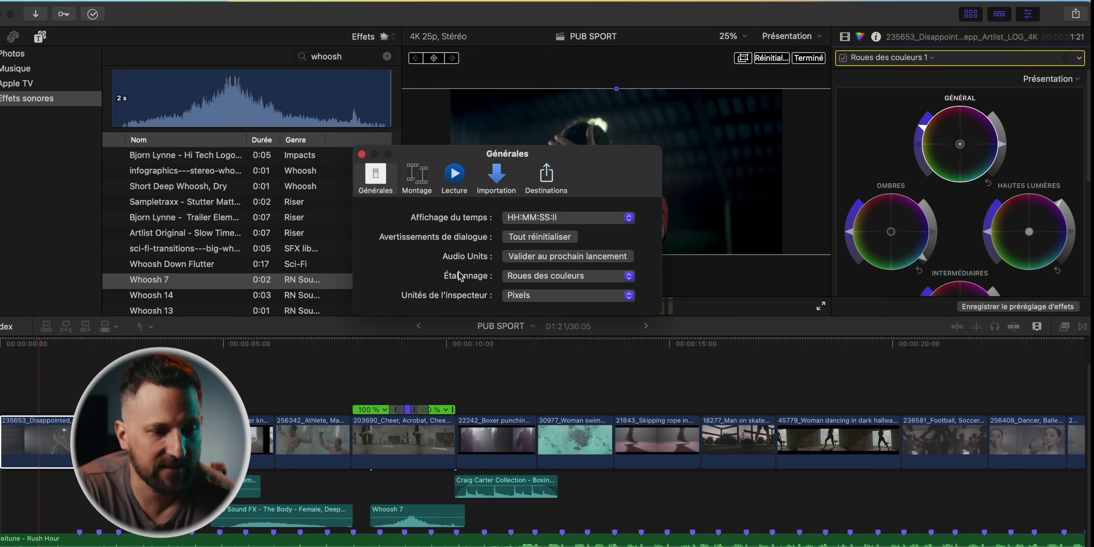
left_click(560, 274)
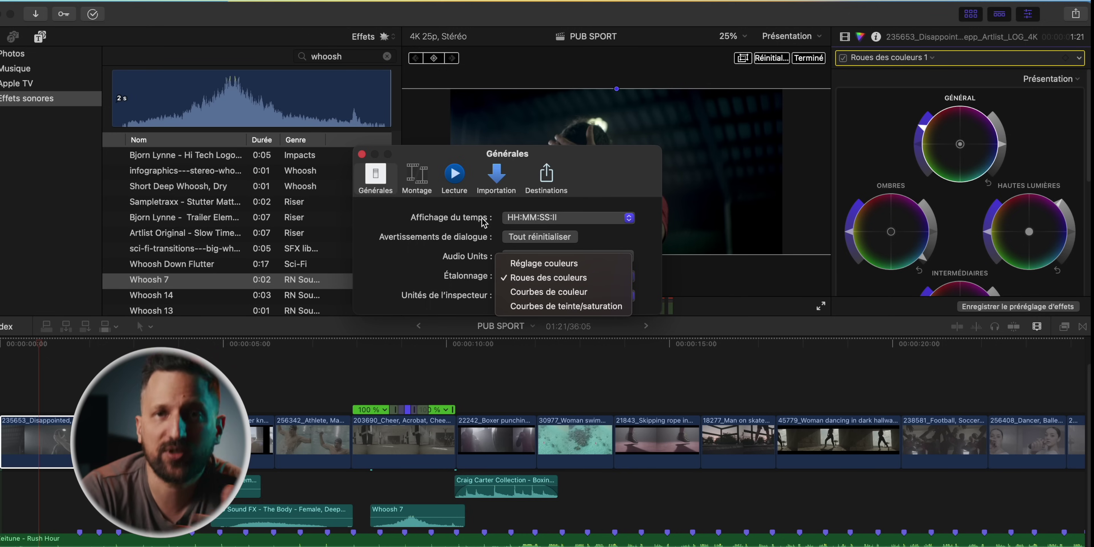
left_click(363, 155)
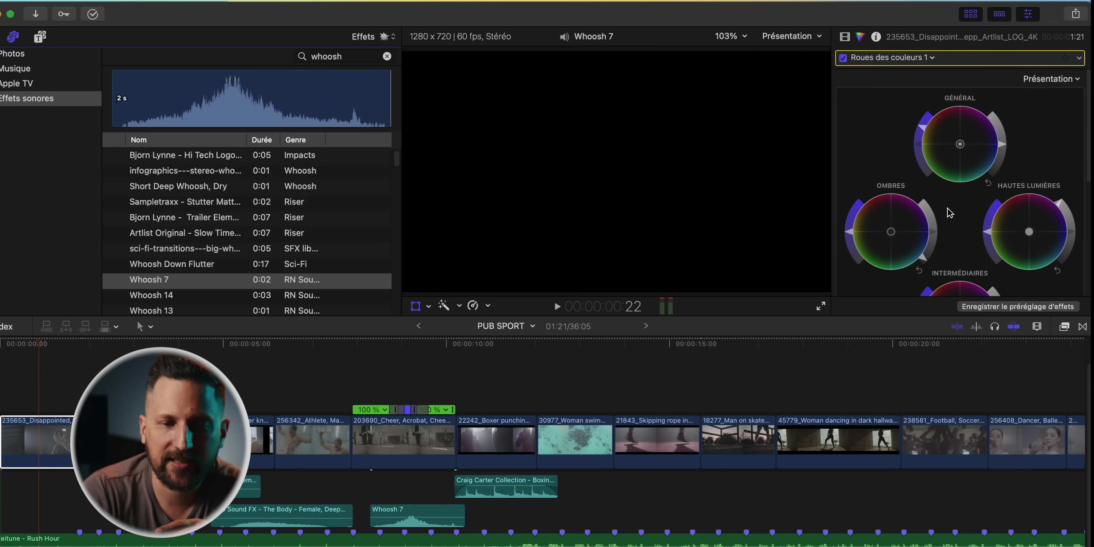
Step: Reduce the overall saturation of the 235653_Disappointed clip and deepen its shadows slightly with the playhead at 1:03
scroll(950, 212, "down", 2)
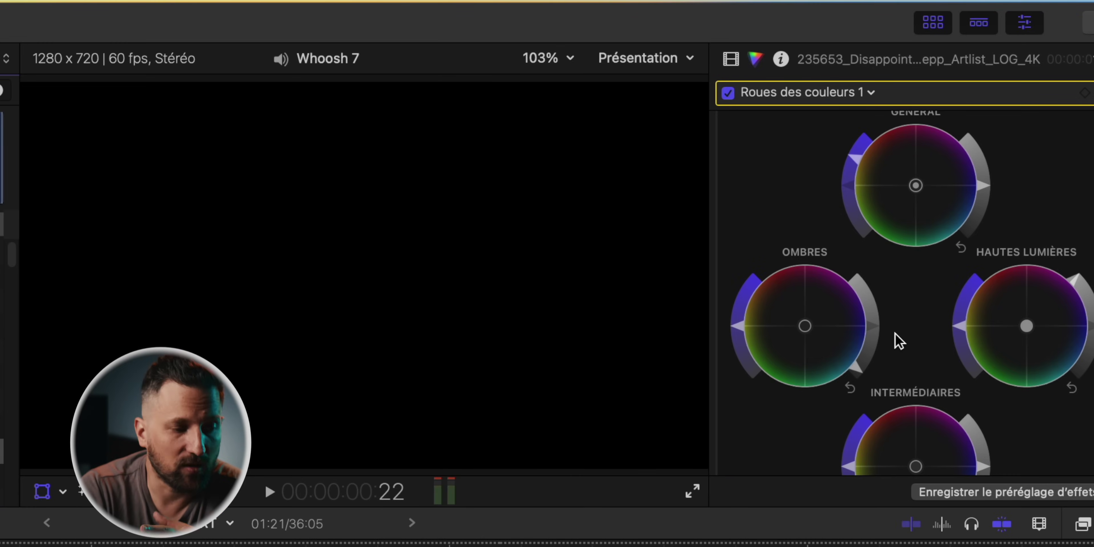
left_click(488, 546)
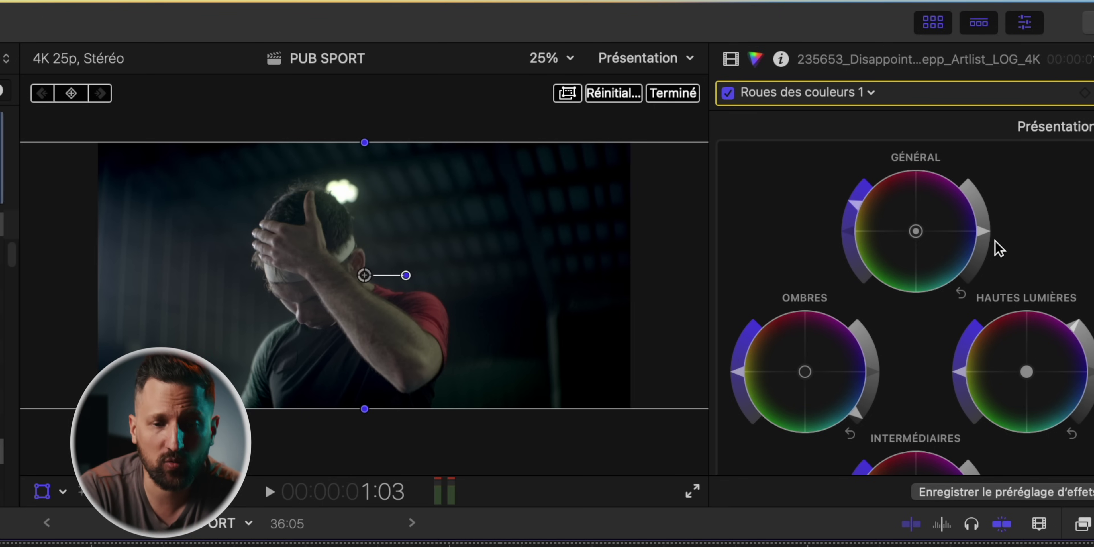
mouse_move(987, 233)
left_mouse_down()
mouse_move(979, 204)
mouse_move(980, 235)
left_mouse_up()
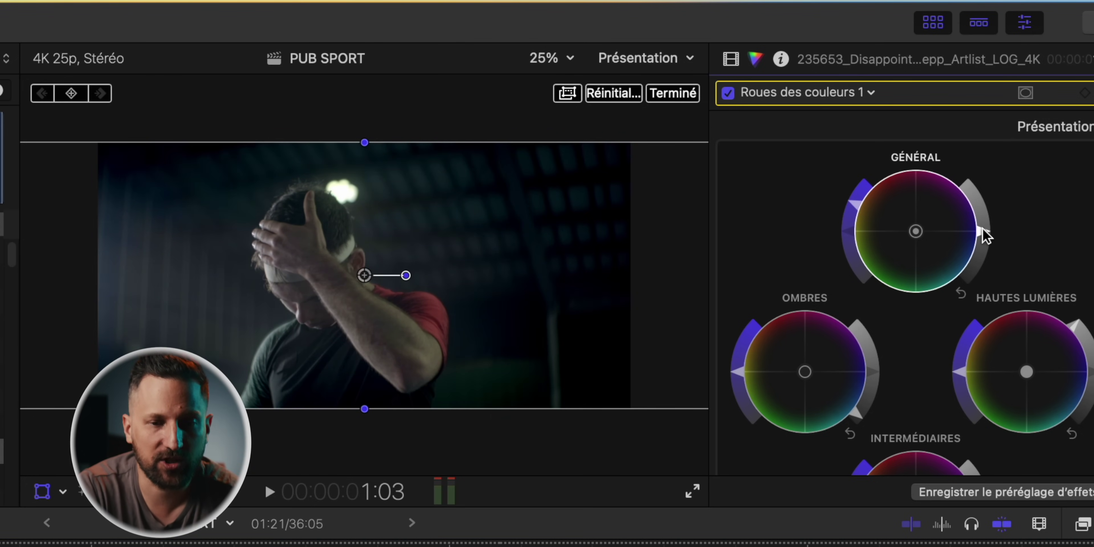
left_click_drag(847, 187, 823, 225)
scroll(818, 325, "down", 3)
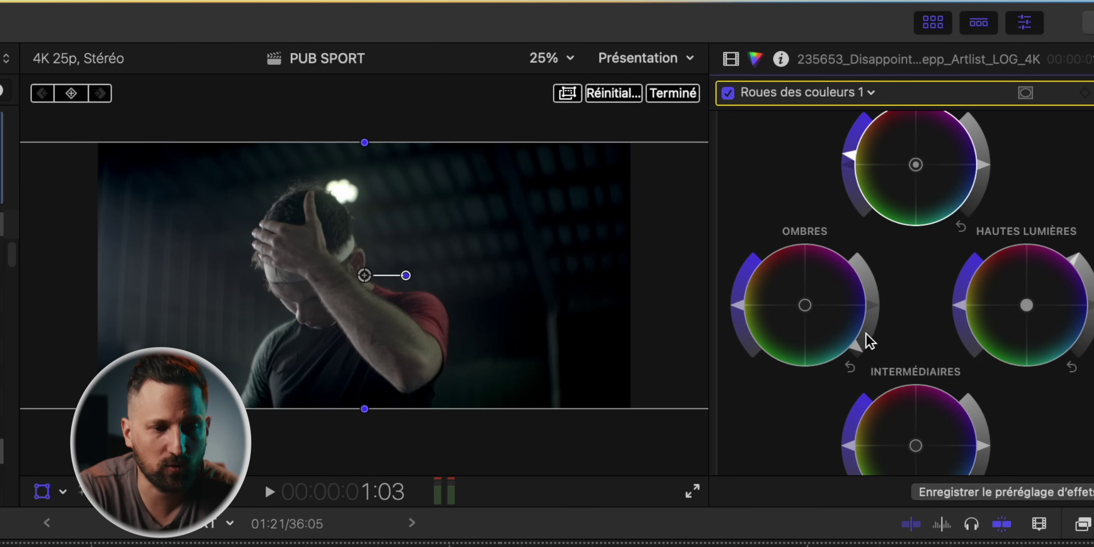
mouse_move(856, 355)
left_mouse_down()
mouse_move(871, 322)
mouse_move(857, 348)
left_mouse_up()
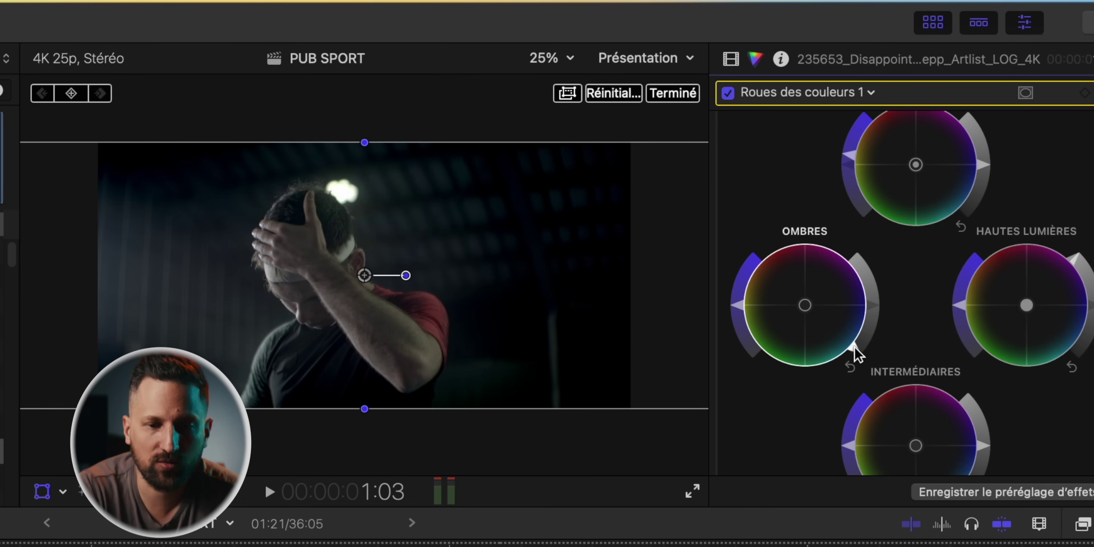
Step: Brighten the midtones of the 235653_Disappointed clip slightly and try out the Température slider
scroll(1002, 415, "down", 4)
mouse_move(979, 345)
left_mouse_down()
mouse_move(976, 325)
mouse_move(974, 343)
left_mouse_up()
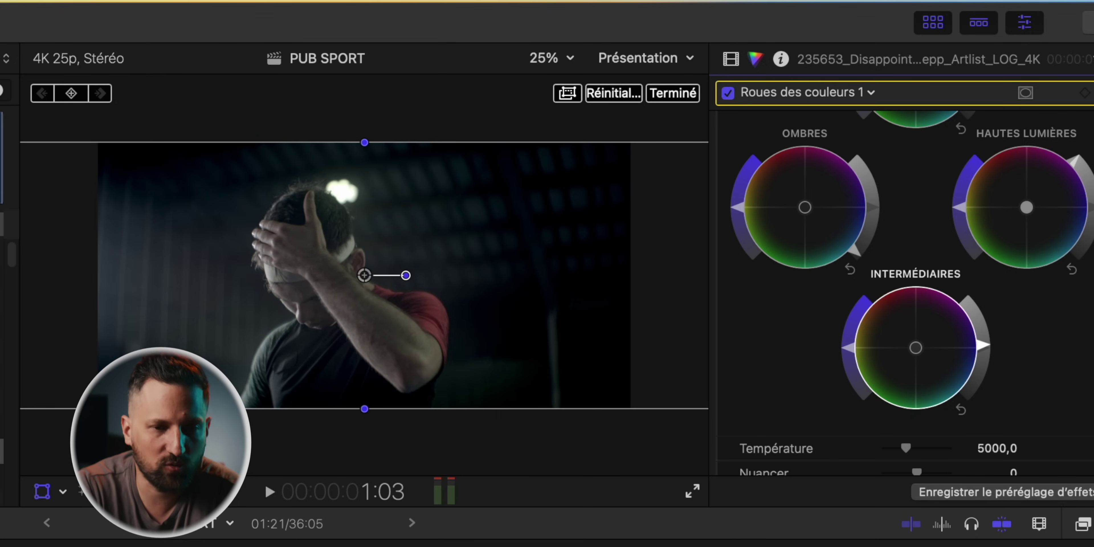
scroll(901, 350, "down", 4)
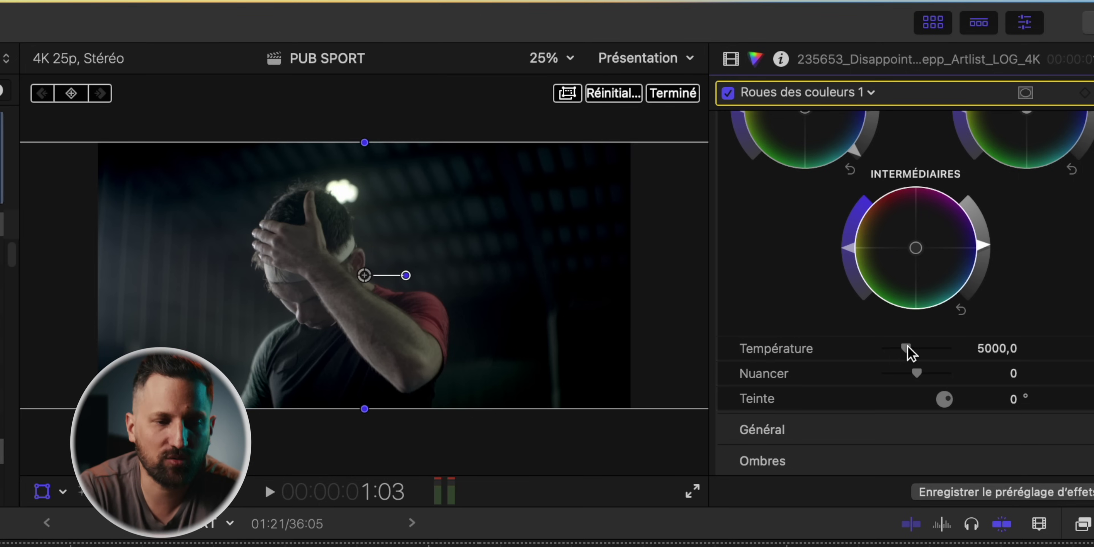
mouse_move(907, 348)
left_mouse_down()
mouse_move(928, 347)
mouse_move(896, 347)
mouse_move(907, 347)
left_mouse_up()
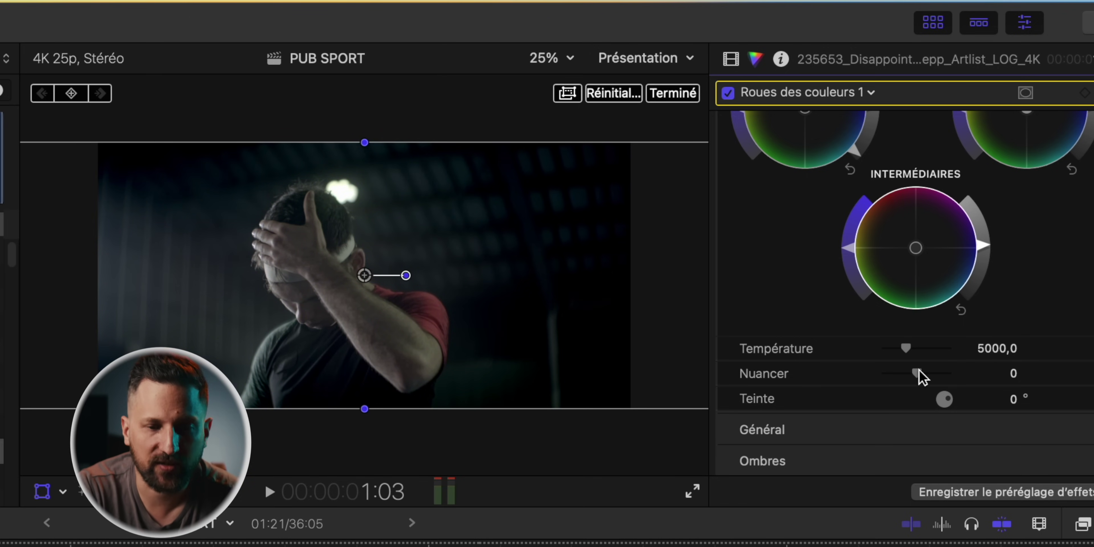
scroll(922, 376, "up", 10)
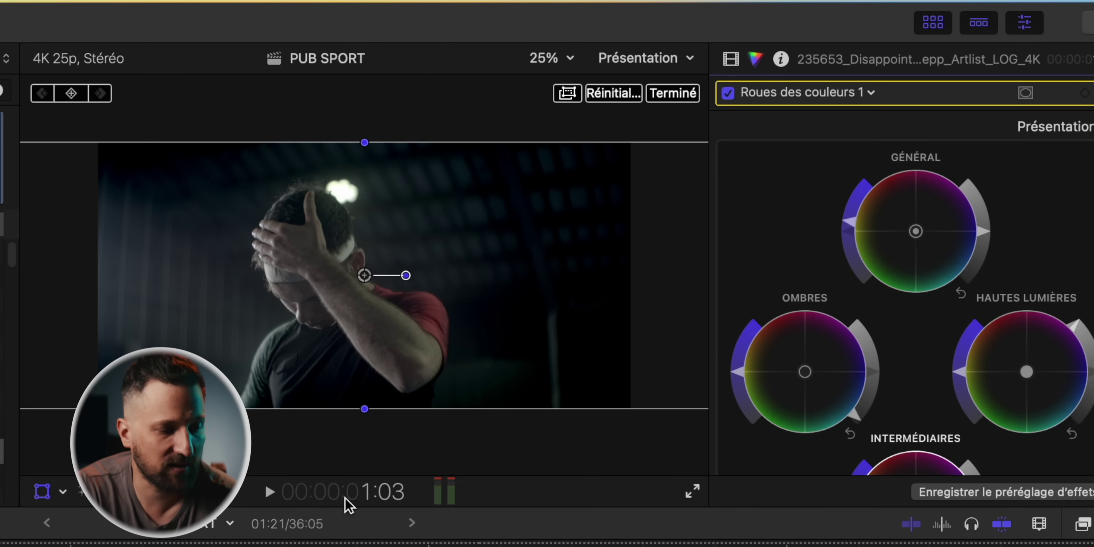
Step: Paste the 235653_Disappointed clip's colour correction onto the 256342_Athlete clip and lift the shadows there
left_click(429, 544)
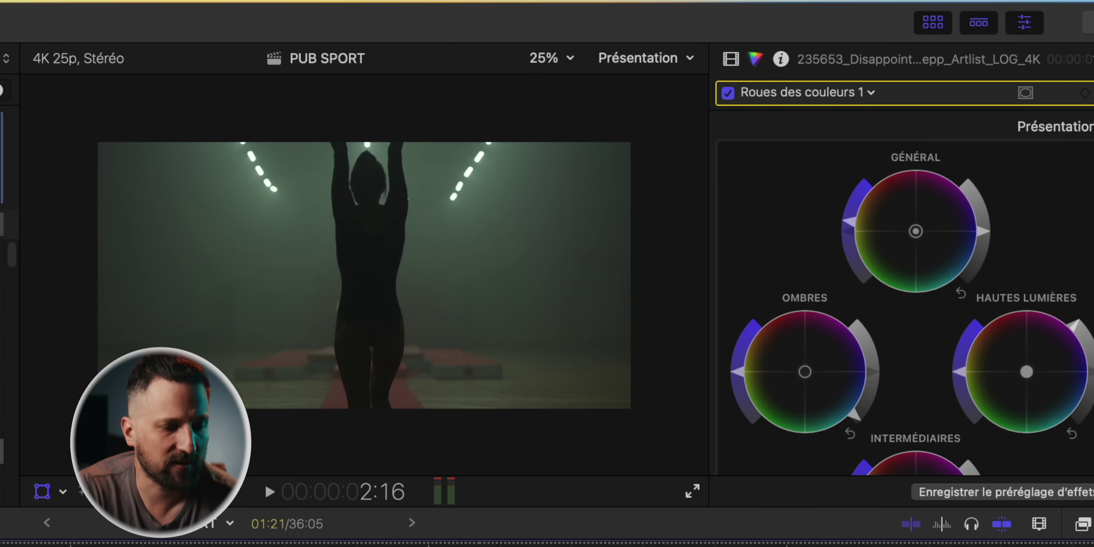
left_click(547, 544)
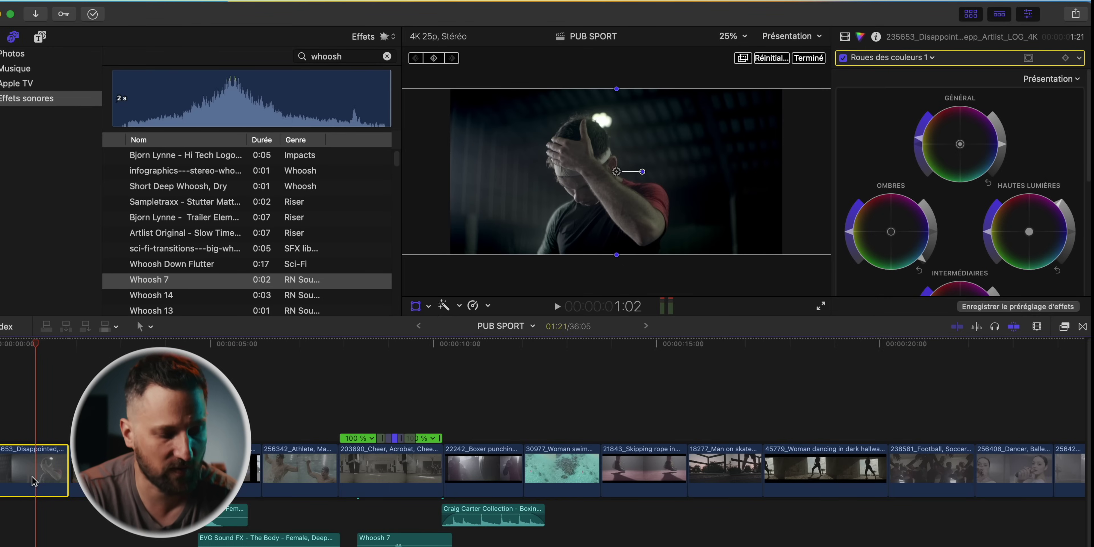
key("super+c")
left_click(299, 470)
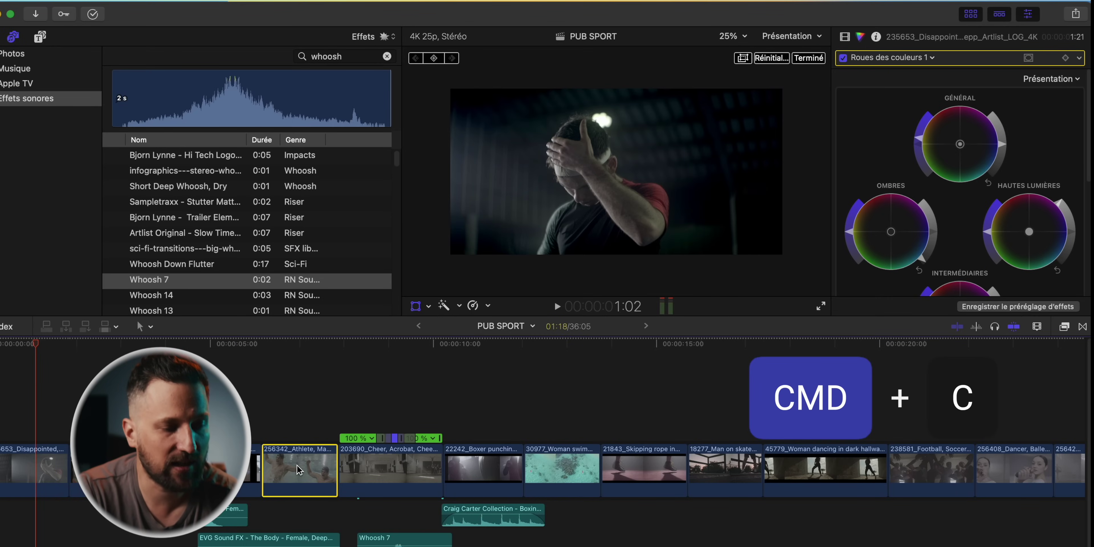
left_click(297, 342)
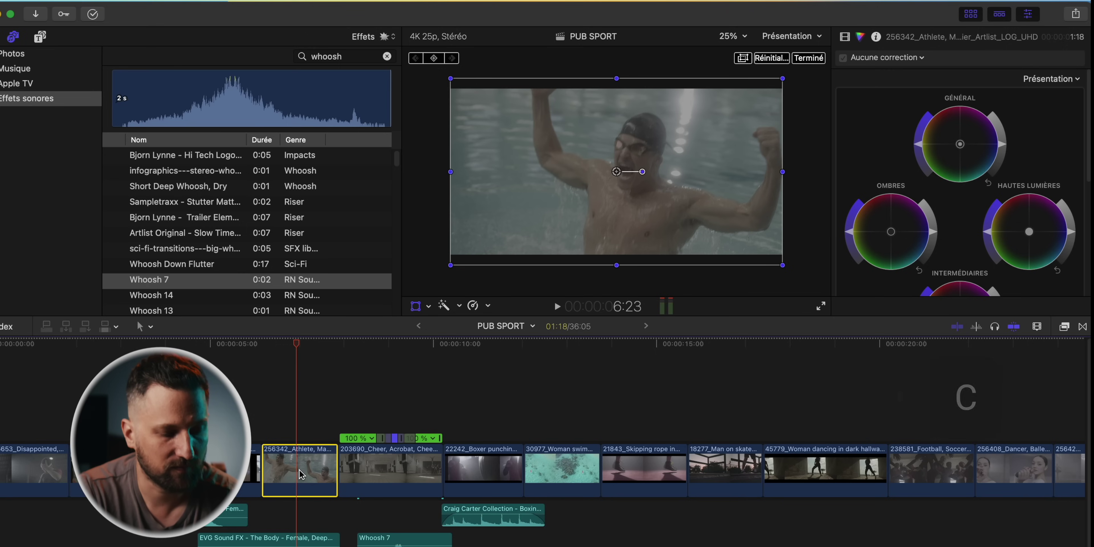
left_click(286, 345)
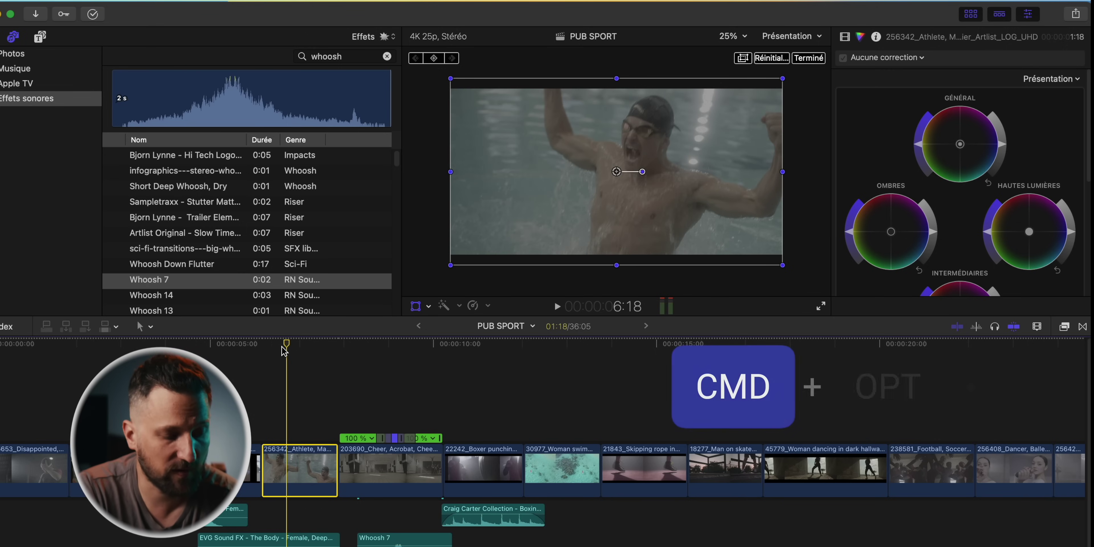
key("super+alt+v")
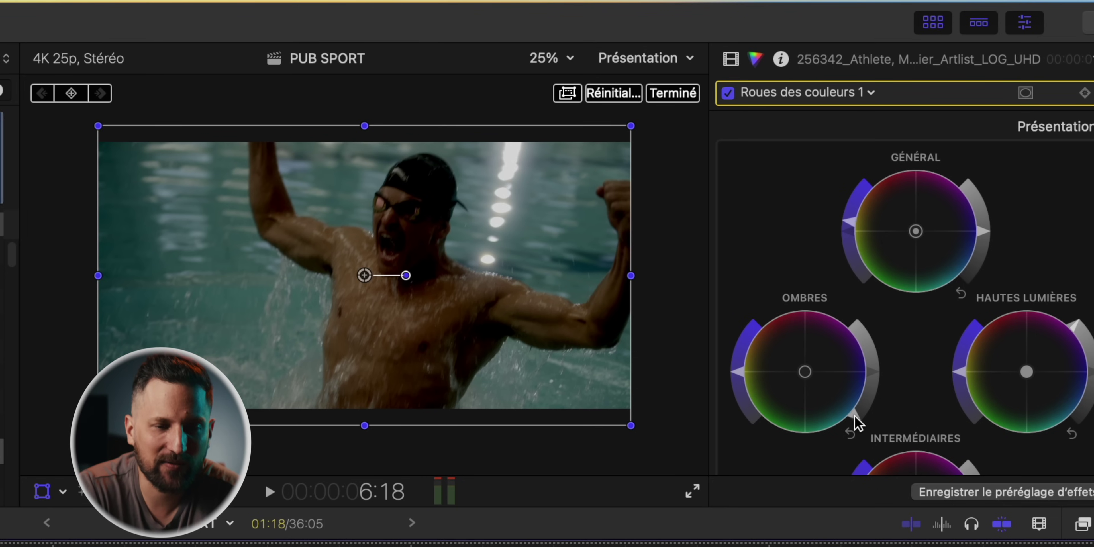
mouse_move(855, 416)
left_mouse_down()
mouse_move(874, 399)
mouse_move(867, 408)
left_mouse_up()
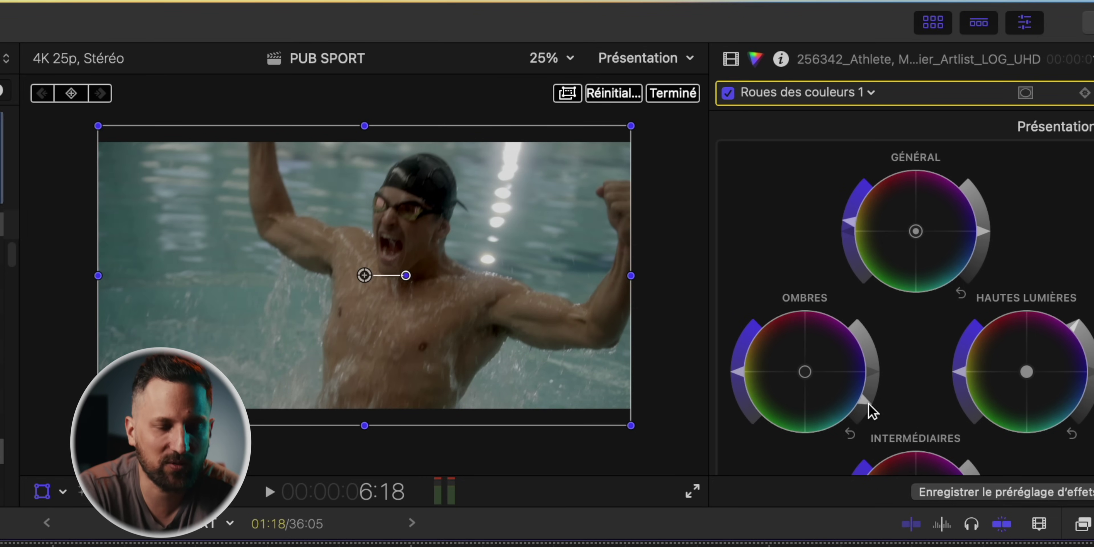
left_click(867, 402)
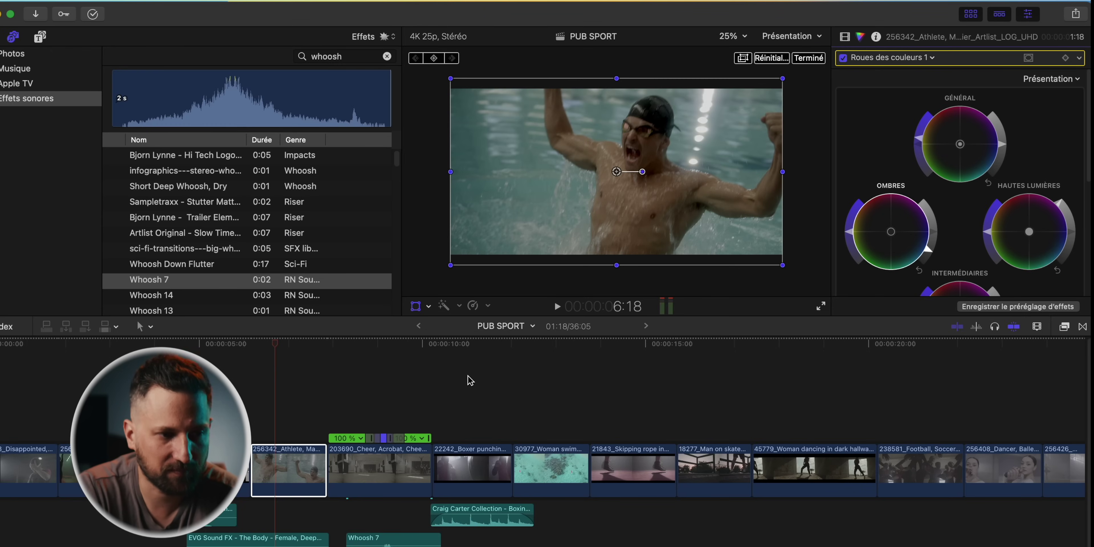
Step: Display the video scopes beside the viewer and hide the browser to give them more room
left_click(814, 37)
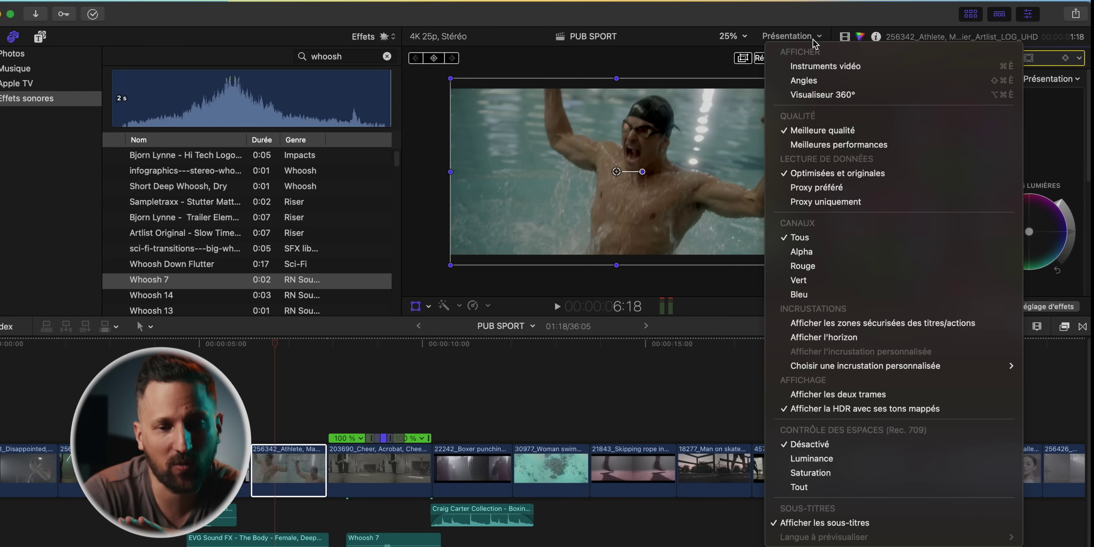
left_click(832, 69)
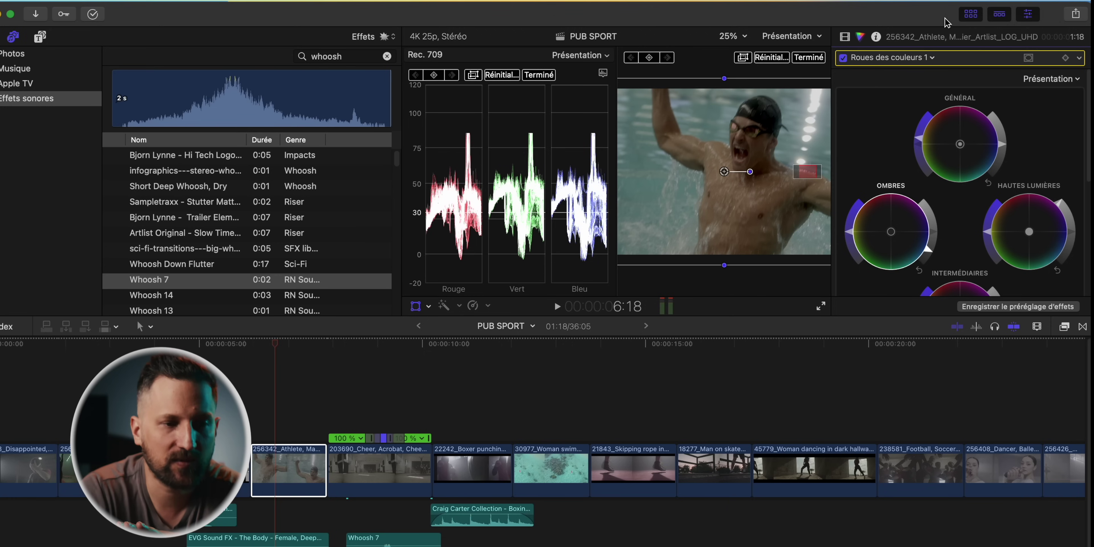
left_click(971, 14)
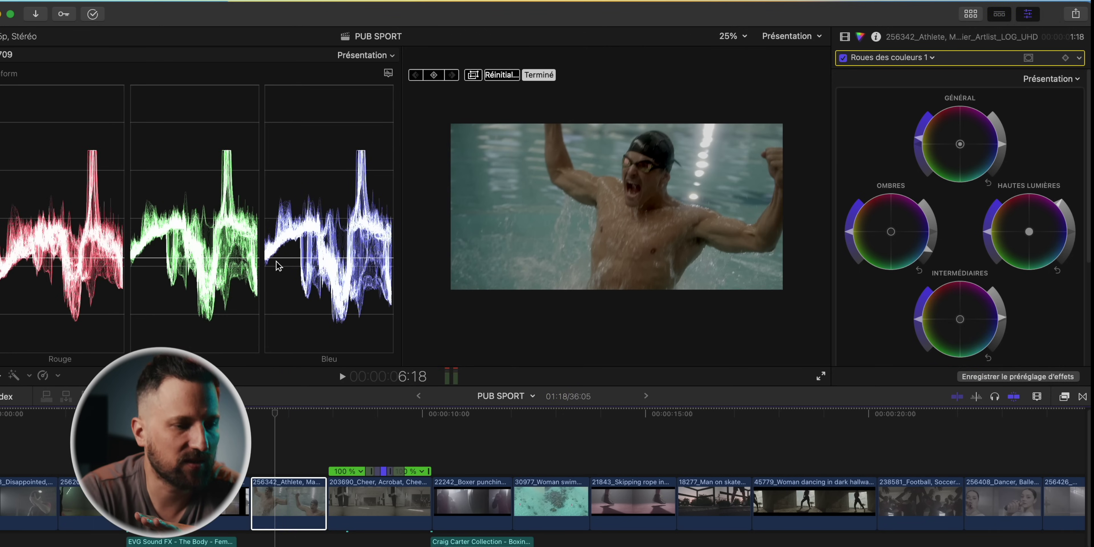
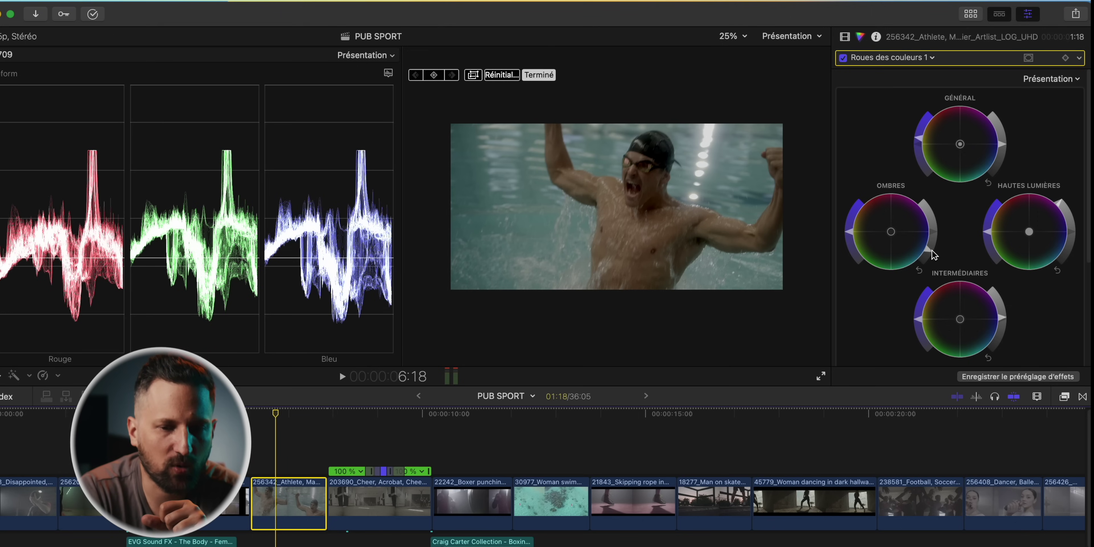
Step: Lift the shadows of the 256342_Athlete clip slightly more and brighten its highlights using the RGB waveforms as guide
left_click_drag(931, 251, 932, 247)
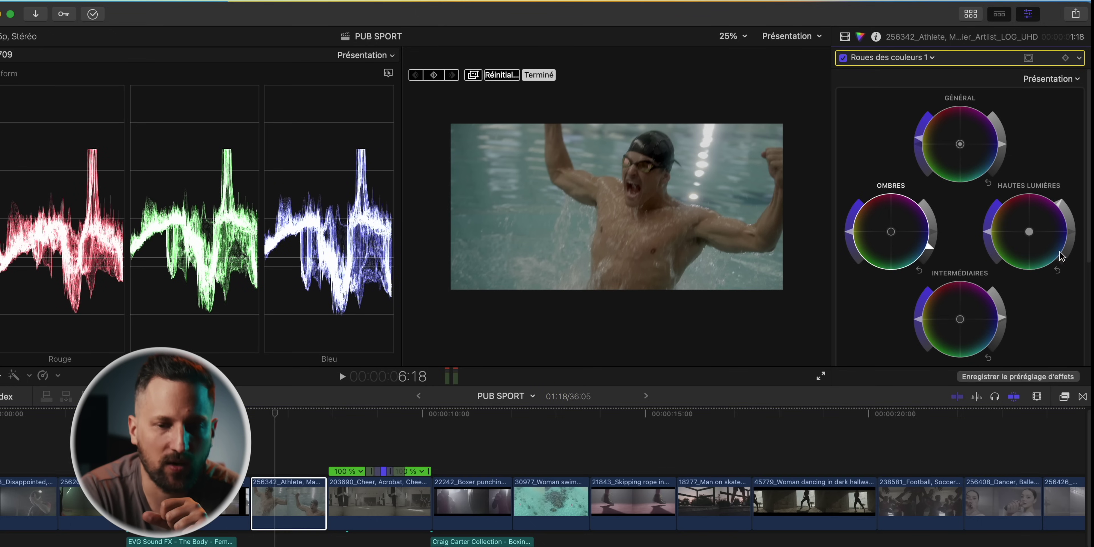
left_click_drag(1061, 208, 1045, 136)
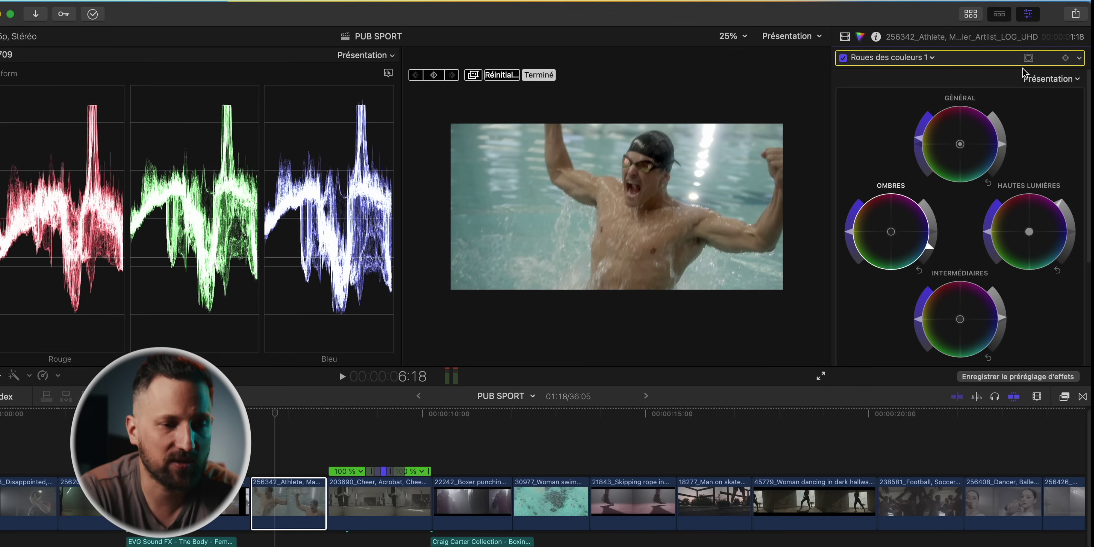
Step: Copy the 256342_Athlete clip's colour correction onto the 203690_Cheer and 22242_Boxer clips
left_click_drag(1024, 95, 1021, 104)
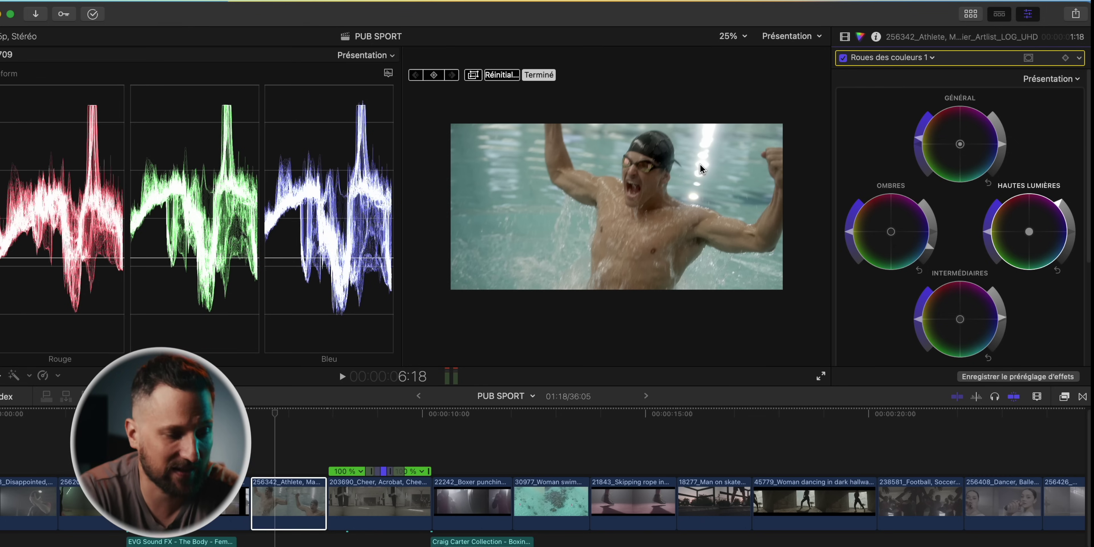
left_click(281, 512)
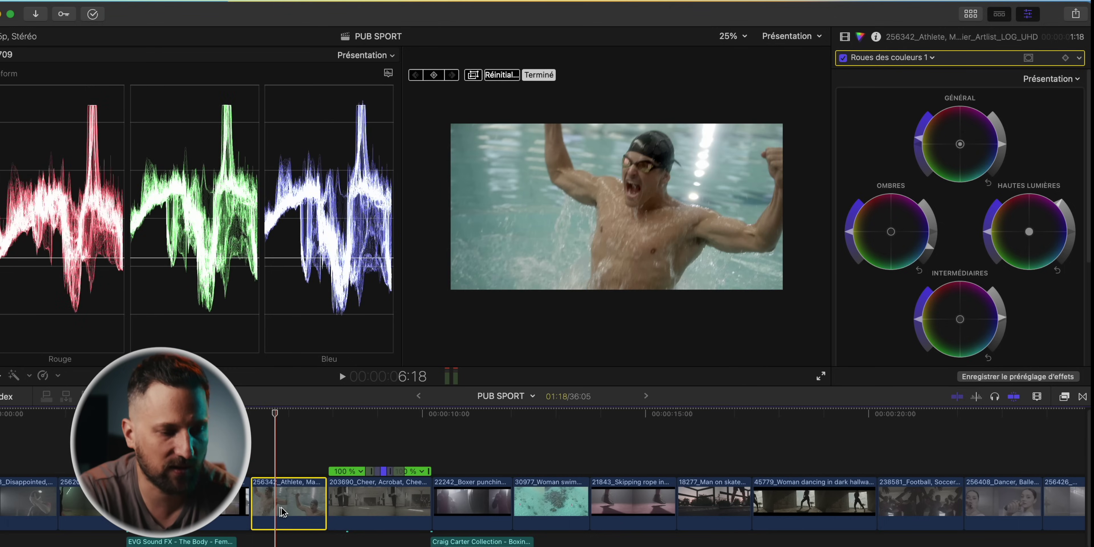
left_click(364, 512)
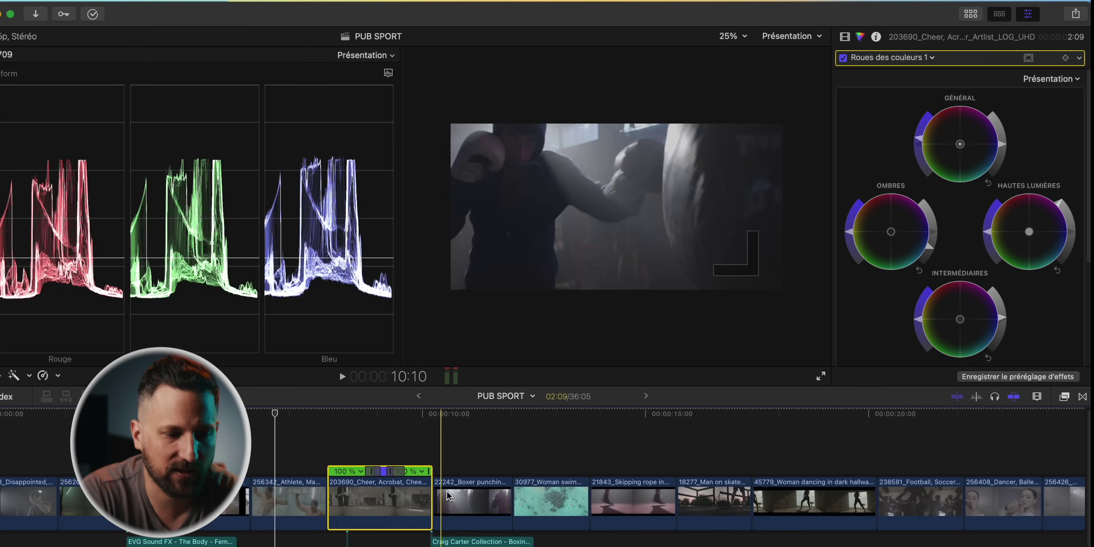
left_click(455, 497)
scroll(829, 476, "down", 2)
scroll(828, 476, "right", 3)
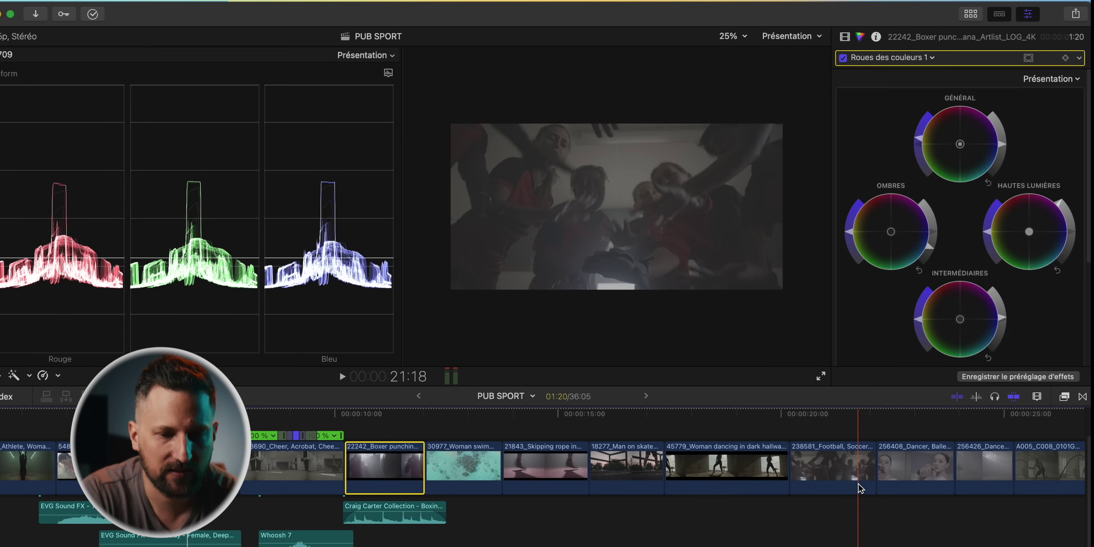
Step: Paste the same colour correction onto the 238581_Football and 256408_Dancer clips and raise the overall saturation of the 256408_Dancer clip
left_click(844, 473)
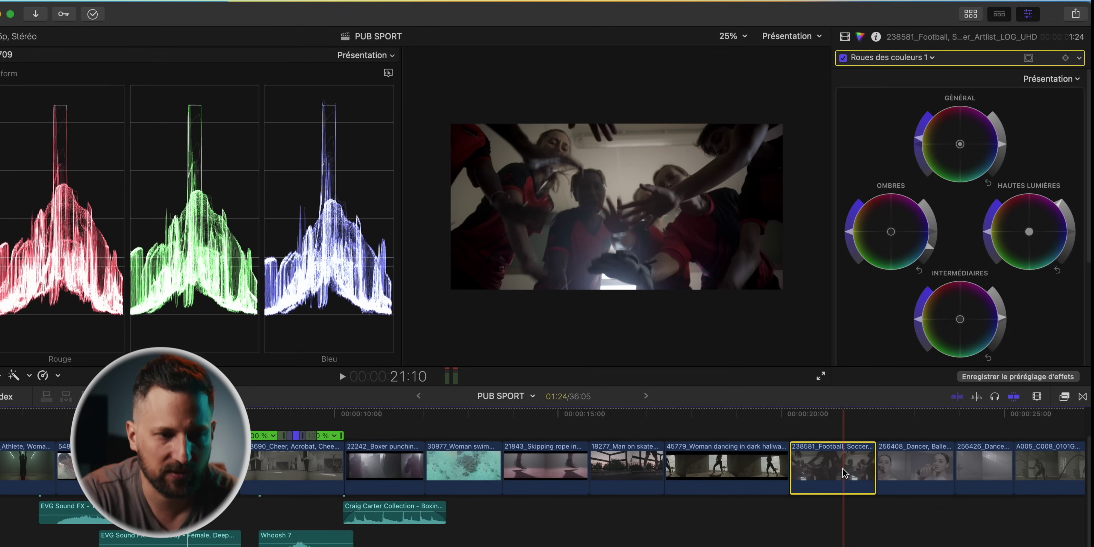
scroll(846, 472, "right", 3)
scroll(845, 473, "up", 1)
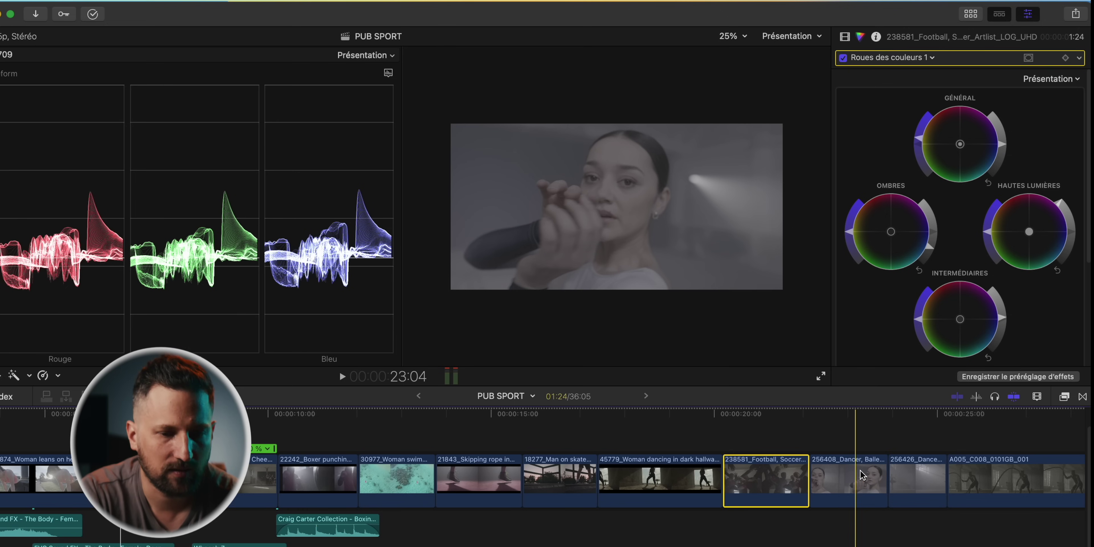
left_click(861, 474)
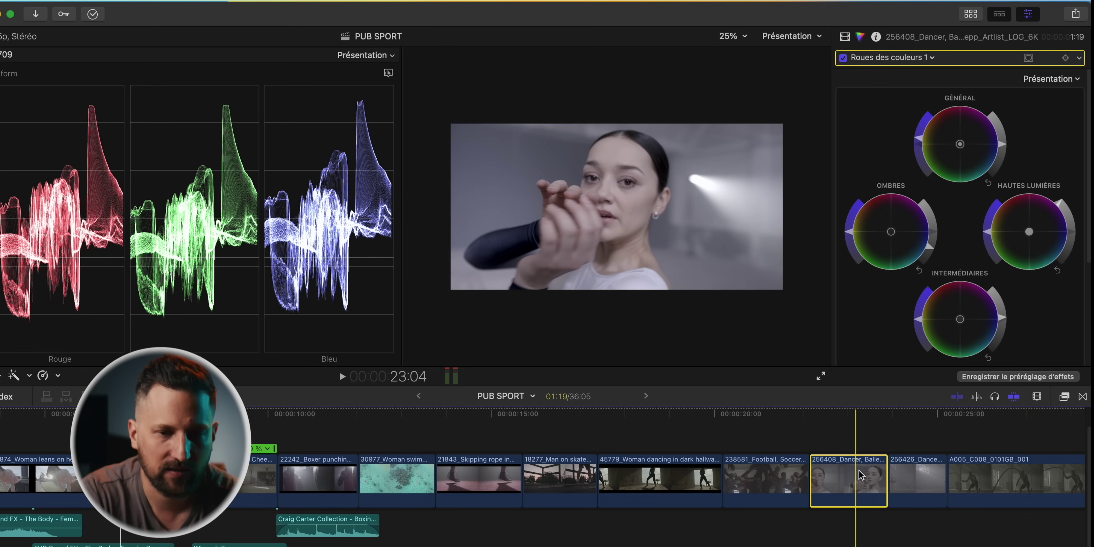
left_click(847, 413)
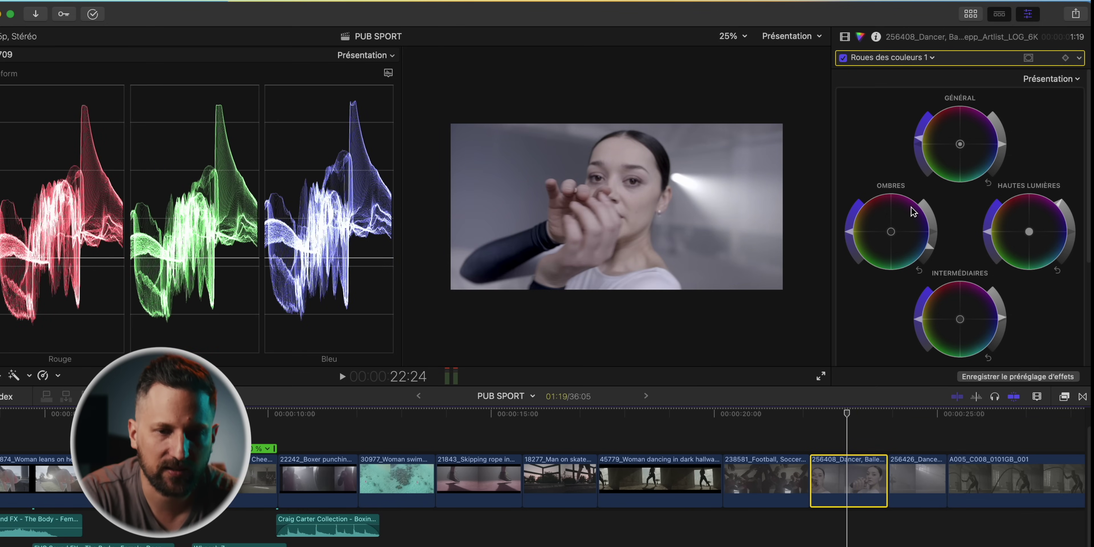
left_click_drag(925, 140, 927, 122)
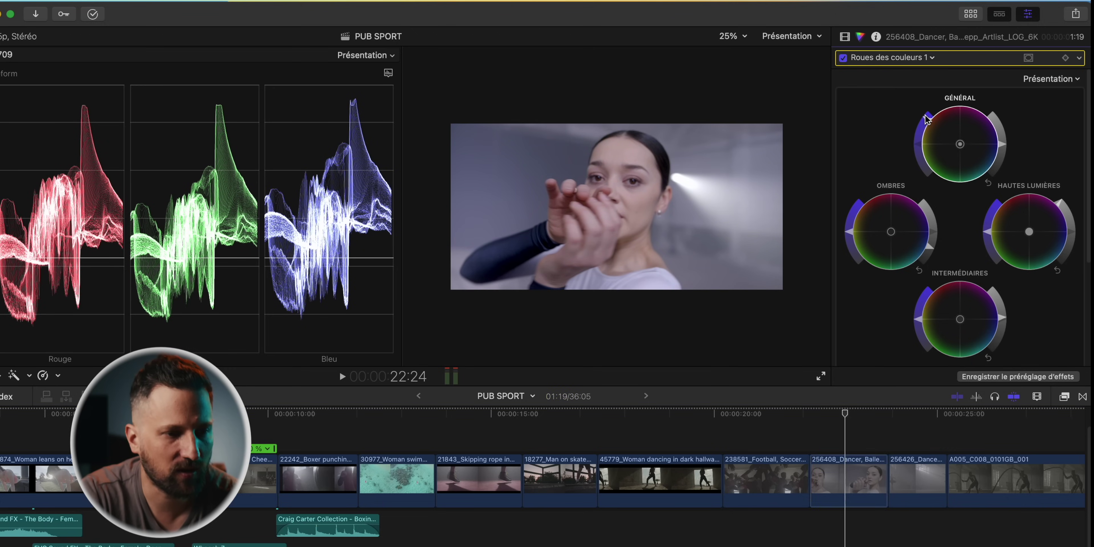
Step: Copy the 256408_Dancer clip's colour correction onto the 256426_Dancer clip and darken the shadows there
scroll(835, 420, "left", 3)
scroll(835, 421, "up", 1)
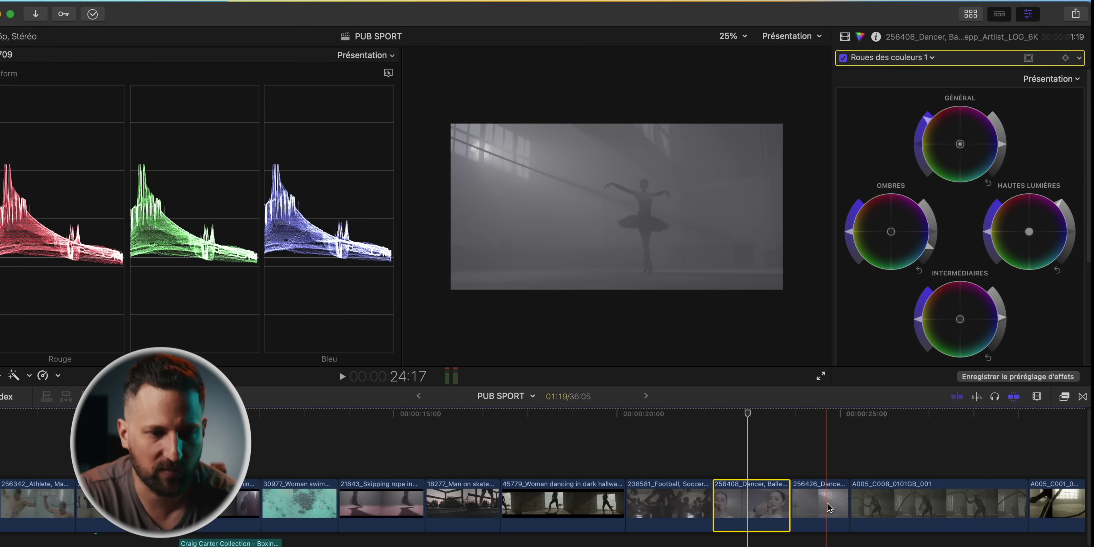
left_click(817, 508)
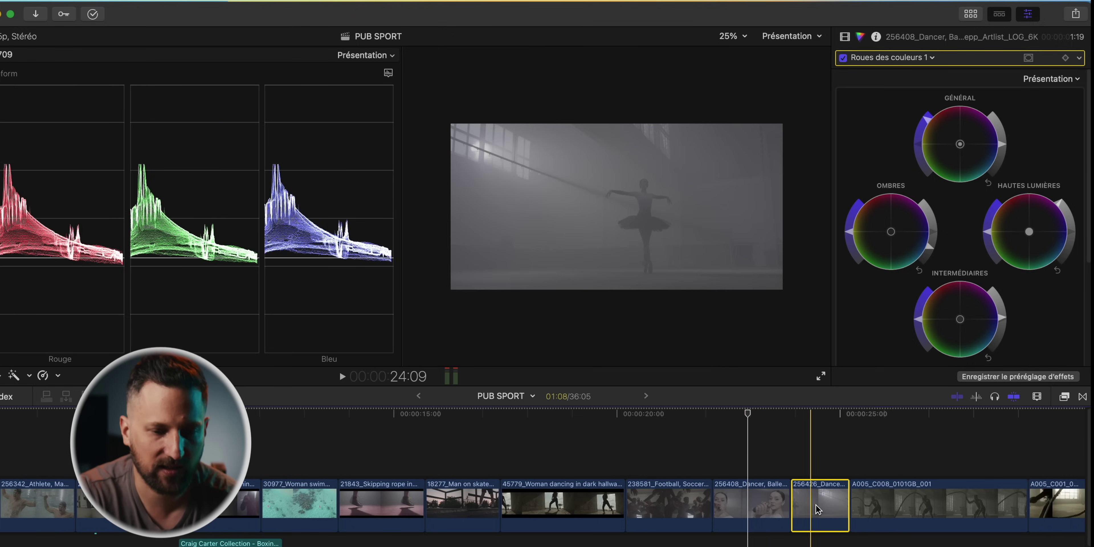
key("alt+super+v")
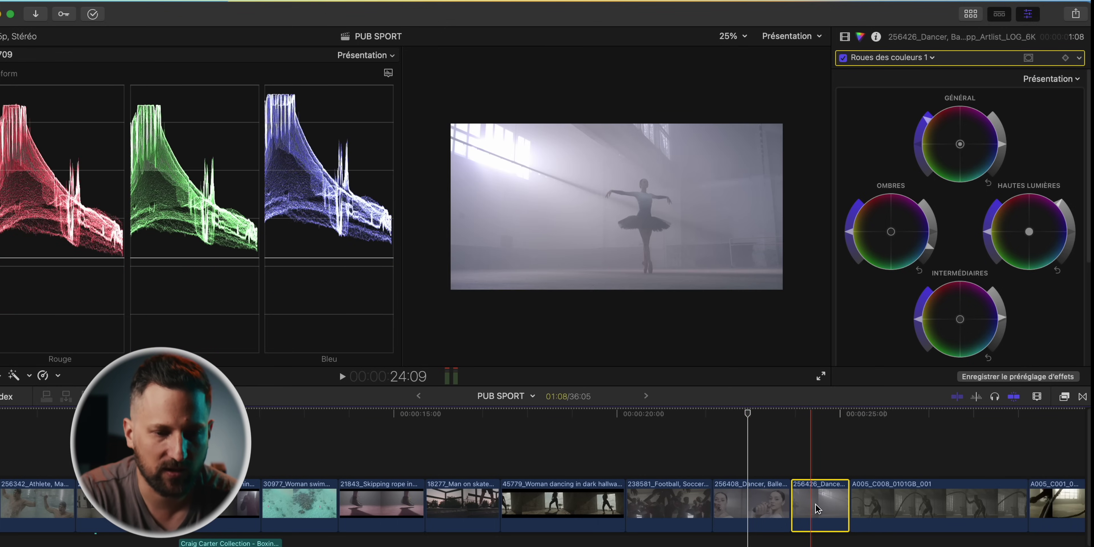
left_click(811, 506)
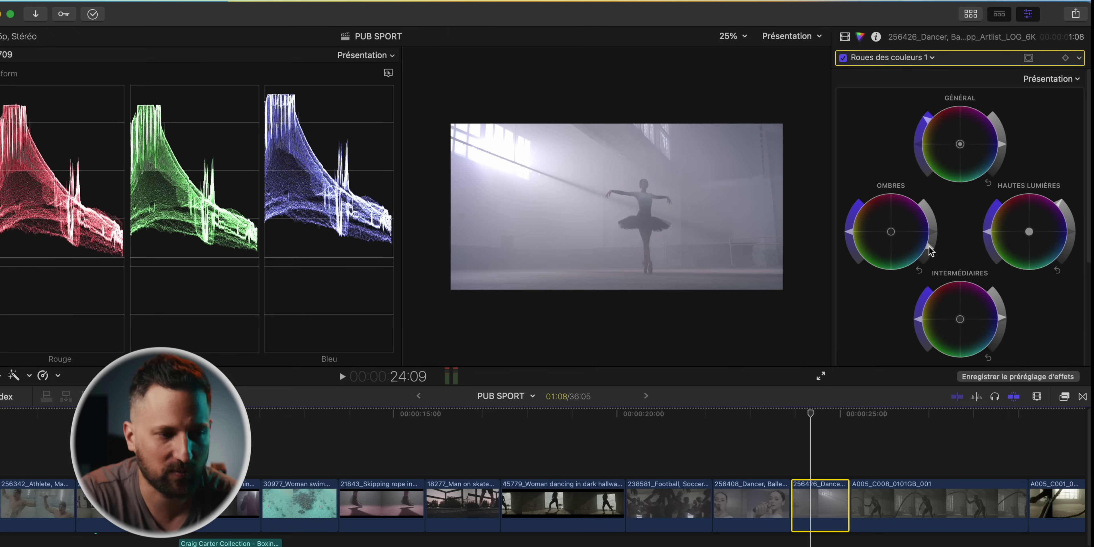
left_click_drag(929, 246, 921, 259)
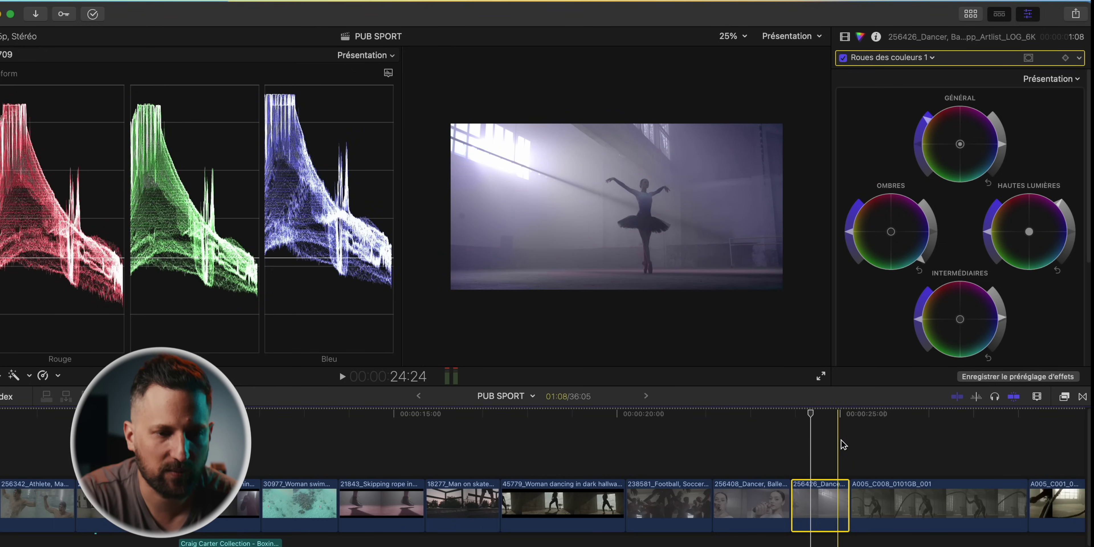
Step: Paste the 256408_Dancer clip's colour correction onto the A005_C008_0101GB_001 and 256706_Black_Man clips
left_click(878, 507)
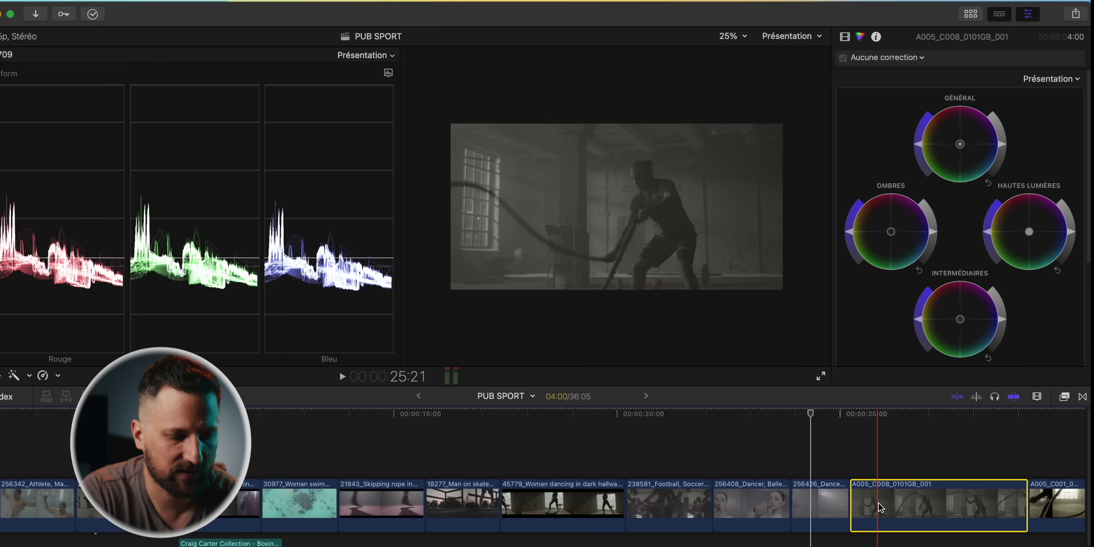
key("alt+super+v")
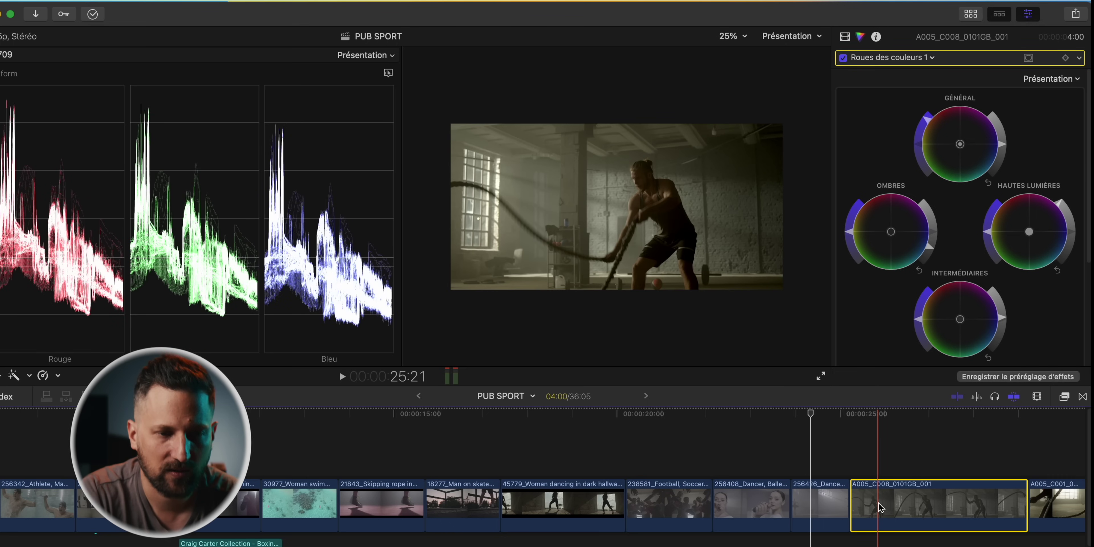
scroll(878, 506, "right", 5)
left_click(930, 495)
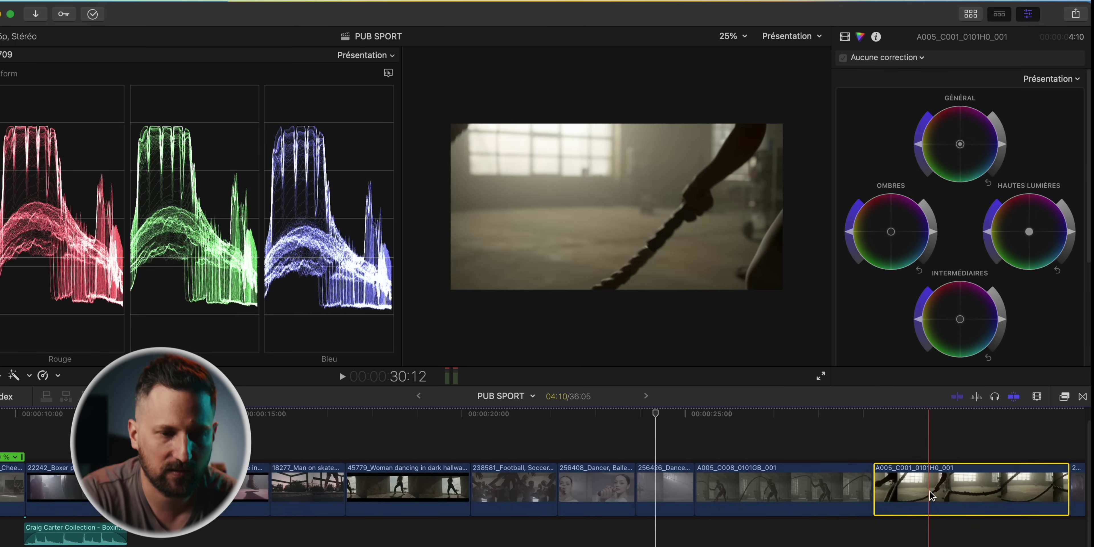
scroll(931, 495, "right", 5)
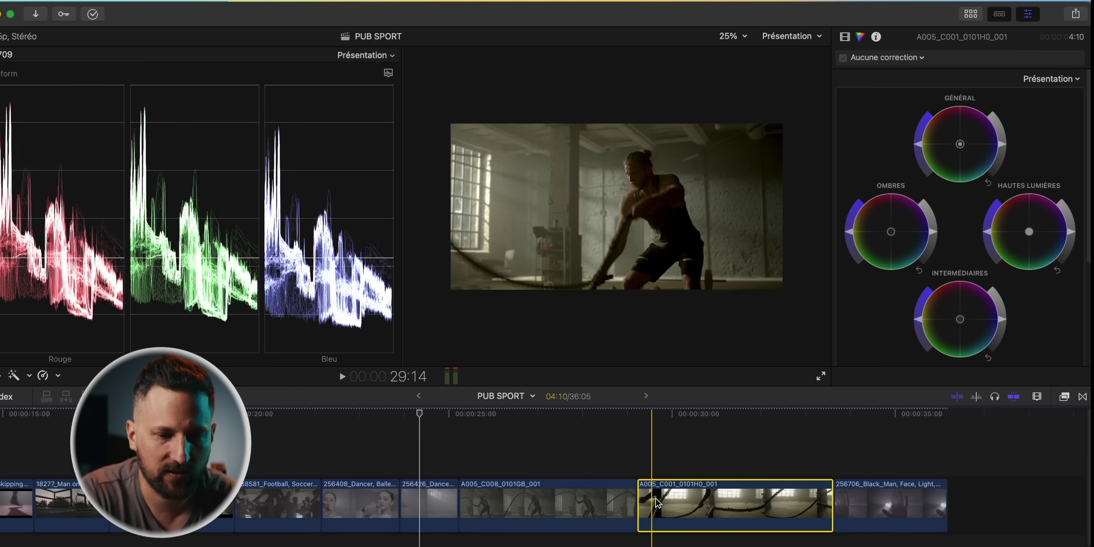
left_click(872, 498)
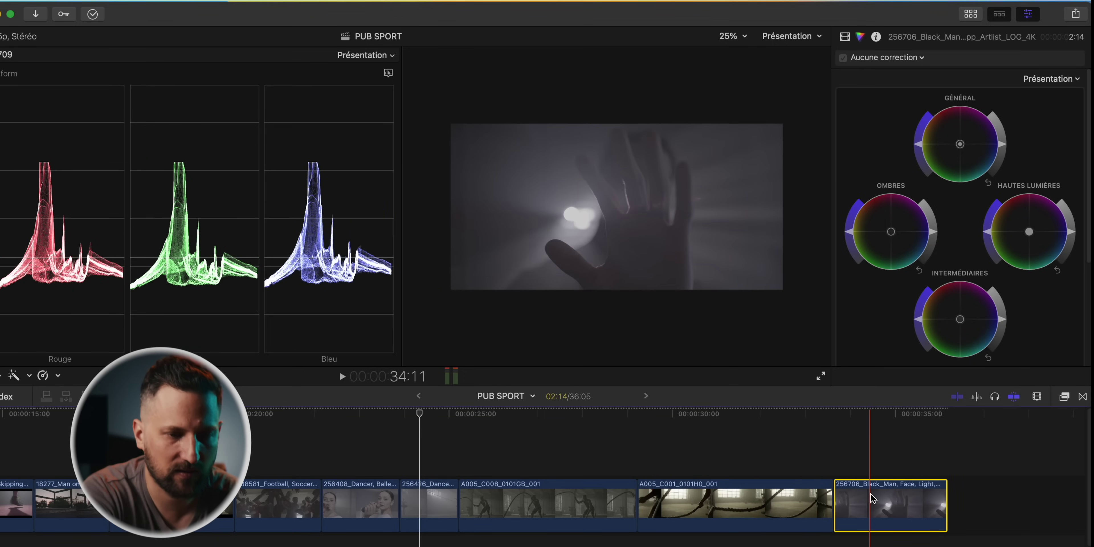
key("alt+super+v")
Step: Paste the colour correction onto the 21843_Skipping rope clip and bring its overall saturation back to neutral
scroll(872, 499, "left", 8)
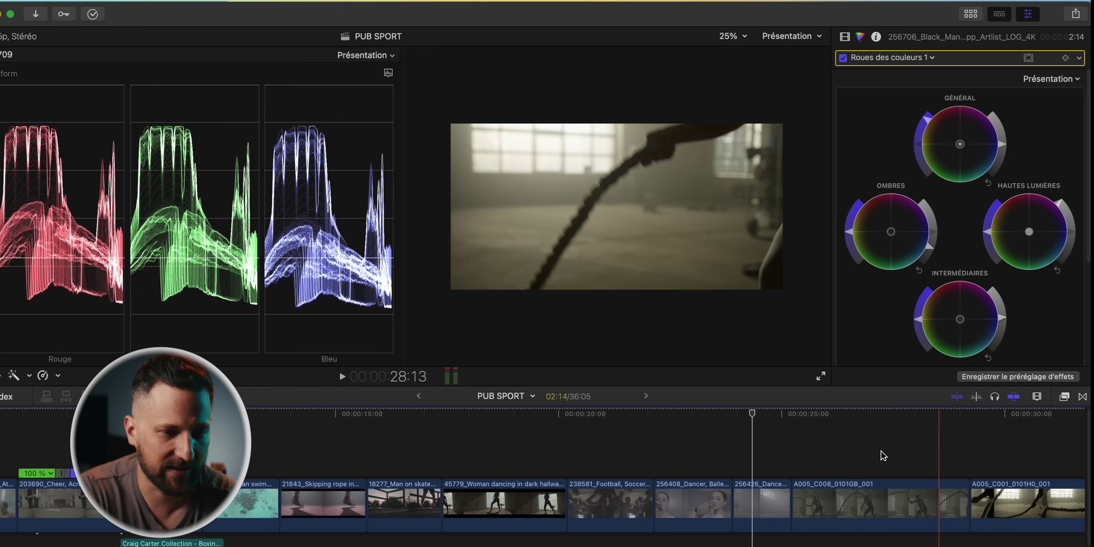
scroll(364, 495, "left", 2)
scroll(365, 495, "left", 3)
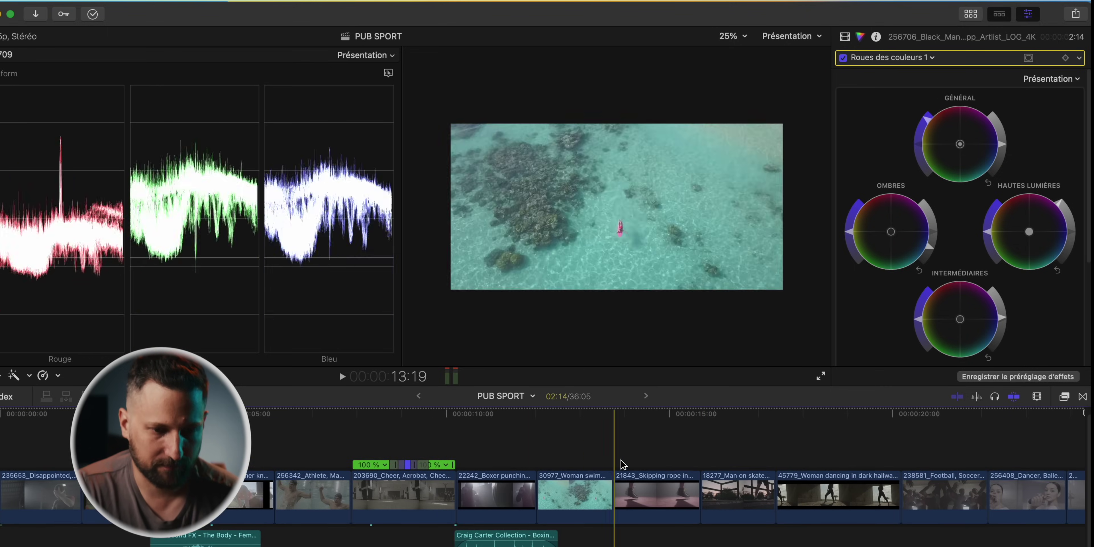
left_click(652, 492)
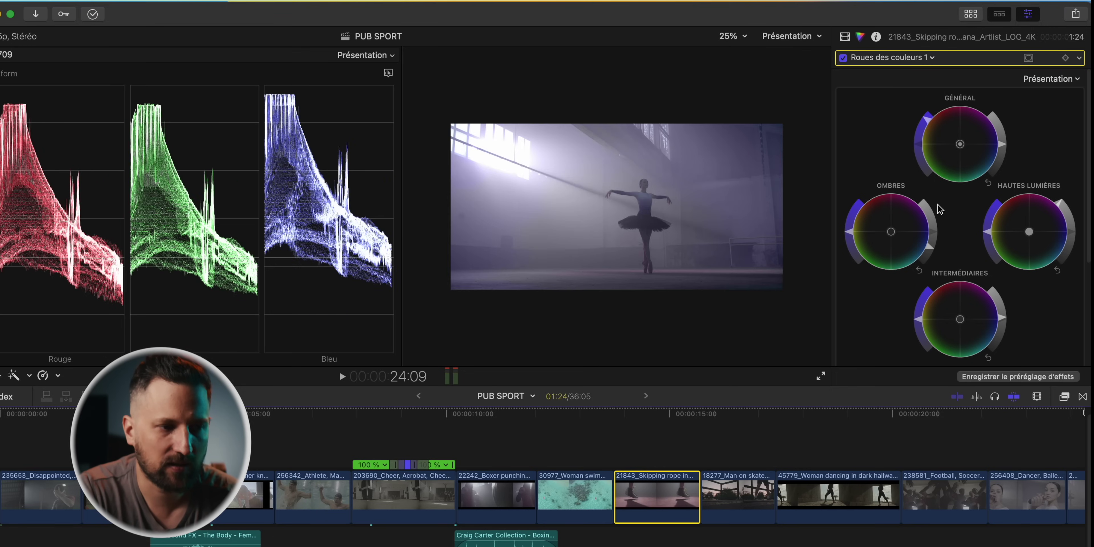
left_click(649, 414)
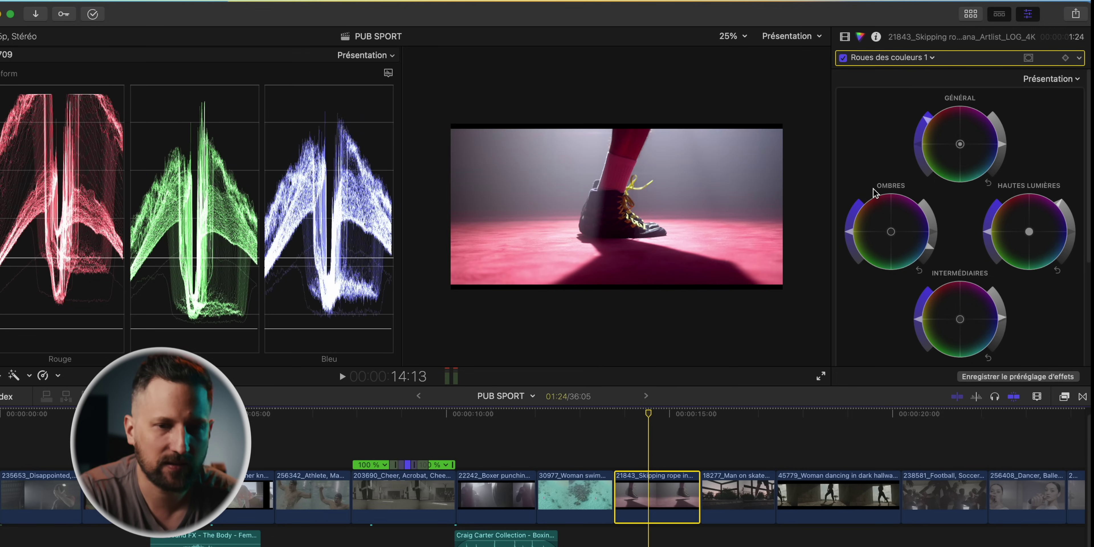
left_click_drag(928, 121, 901, 142)
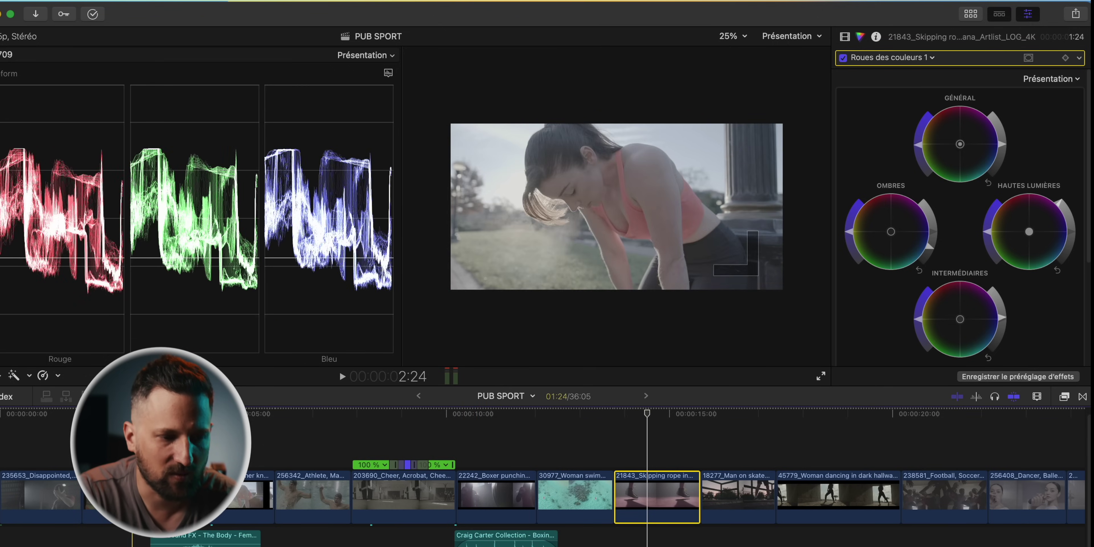
Step: Grade the 54874_Woman leans clip from scratch with colour wheels: darker shadows, slightly brighter highlights and more overall saturation
left_click(219, 493)
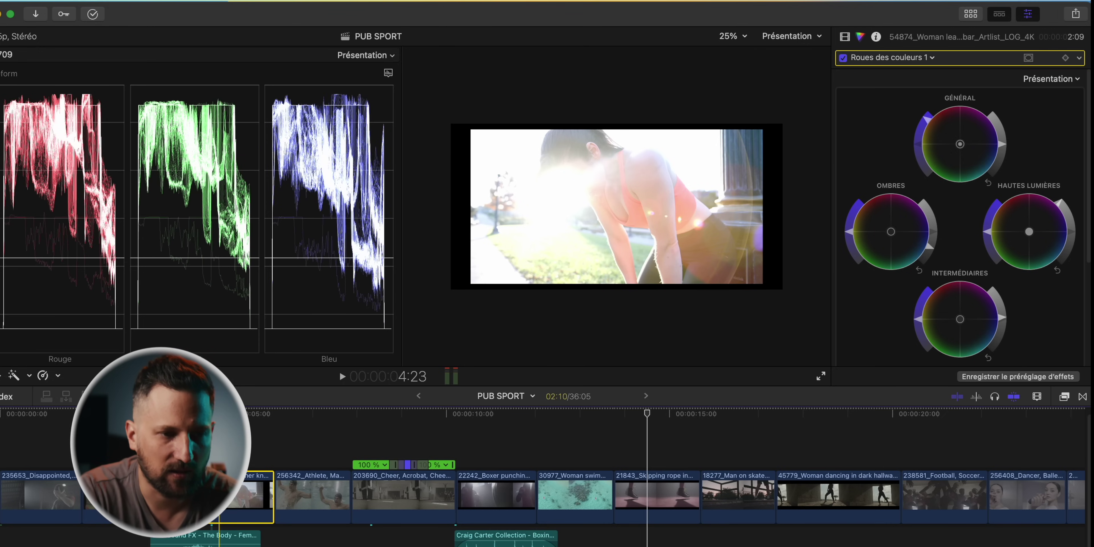
key("super+z")
left_click(212, 493)
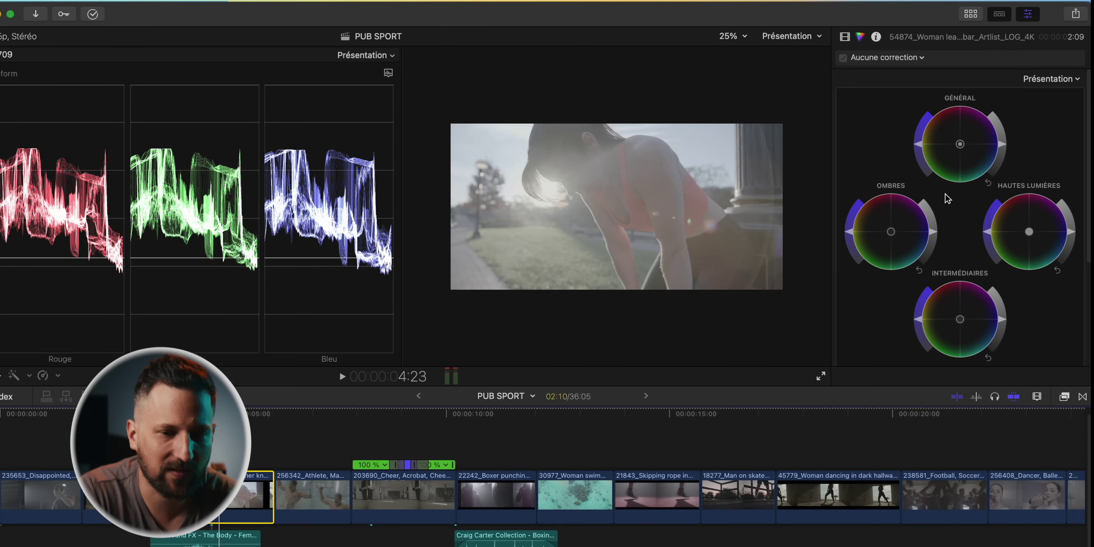
left_click_drag(935, 235, 927, 257)
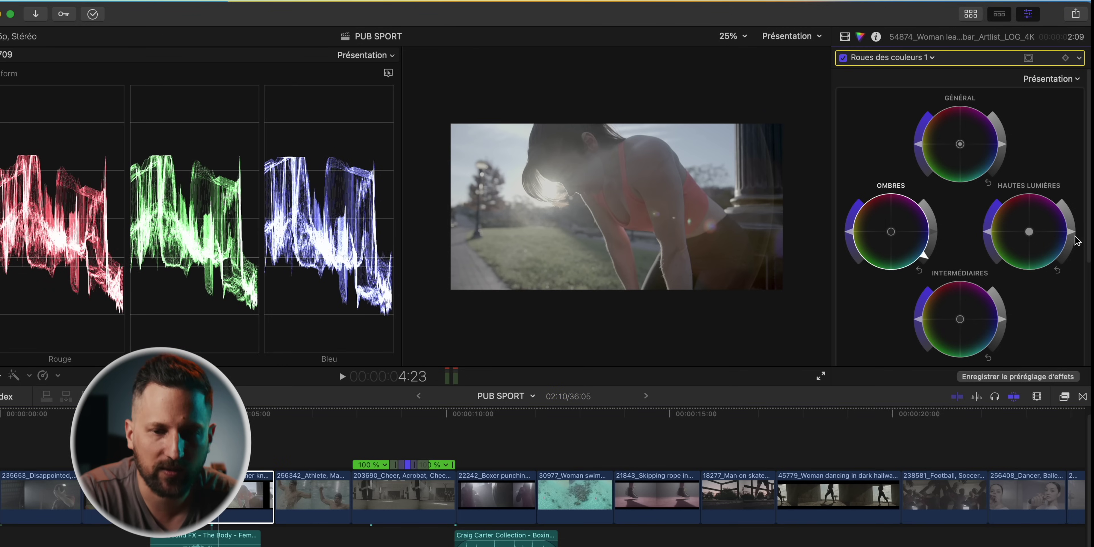
left_click_drag(1073, 233, 1069, 222)
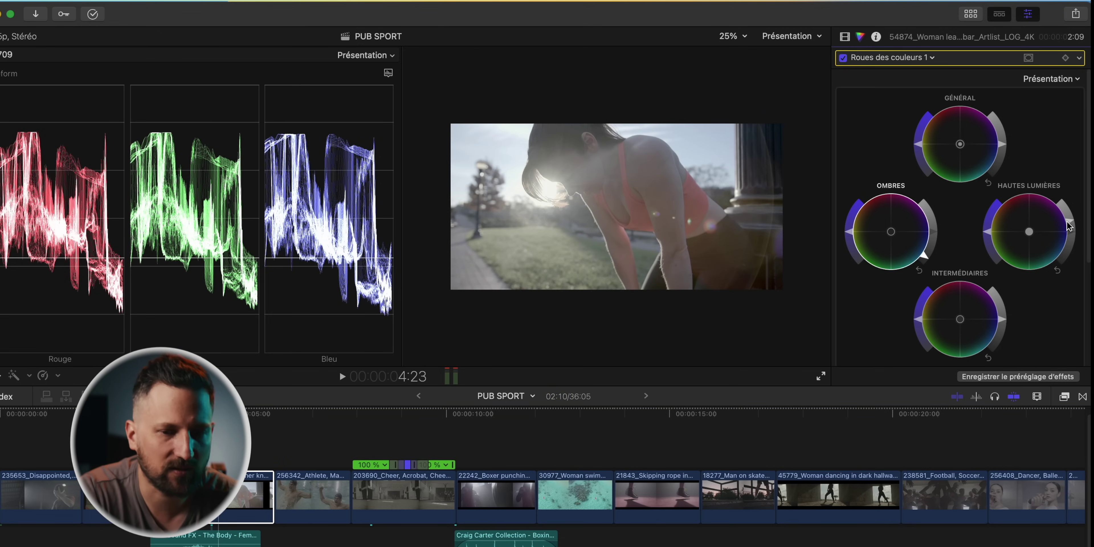
left_click_drag(922, 144, 915, 124)
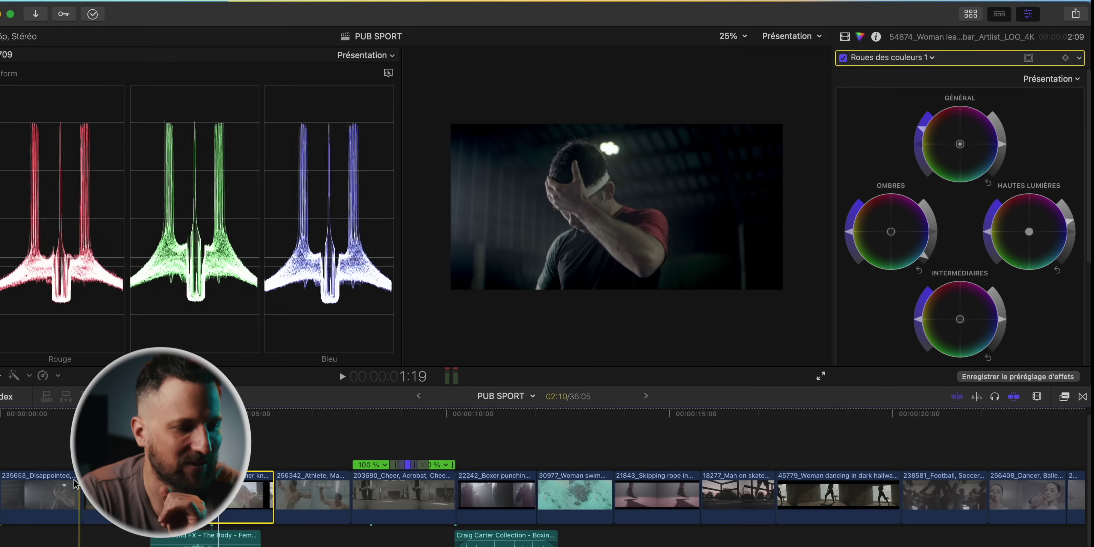
Step: Lift the shadows, brighten the midtones and slightly raise the overall saturation of the 235653_Disappointed clip
left_click(41, 503)
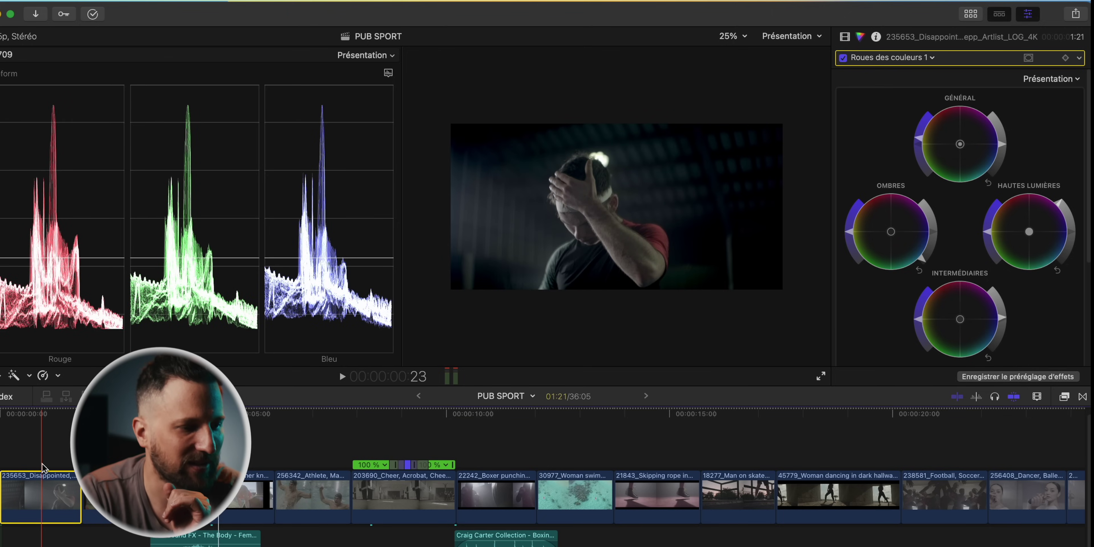
left_click(34, 414)
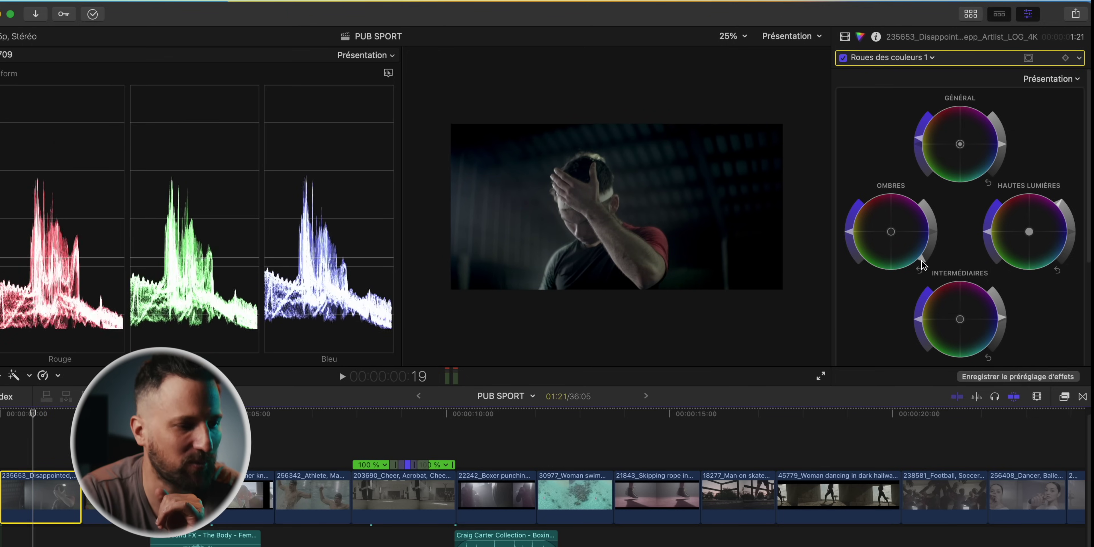
left_click_drag(922, 265, 926, 257)
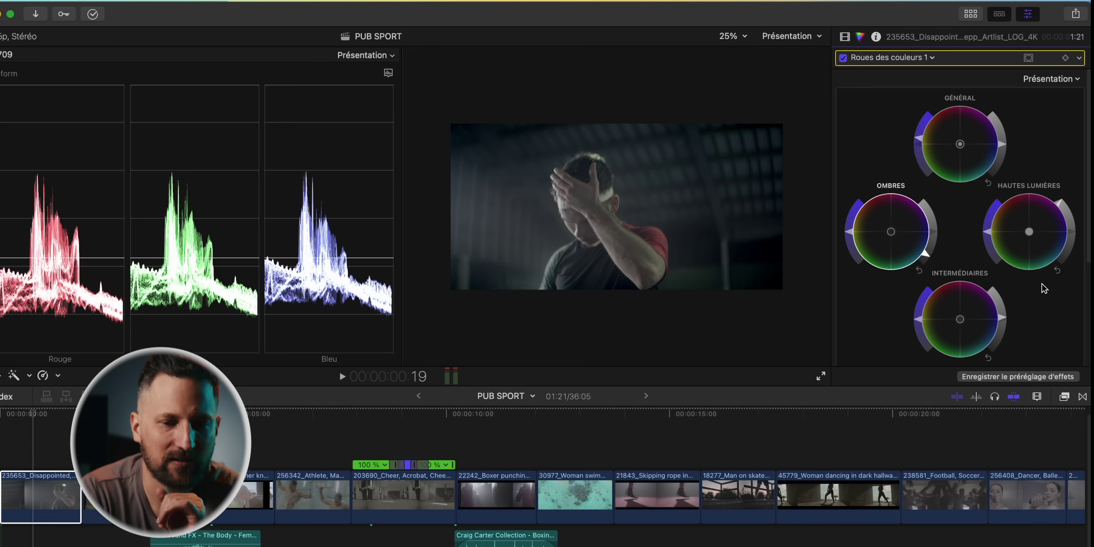
left_click_drag(999, 324, 996, 312)
mouse_move(920, 137)
left_mouse_down()
mouse_move(926, 119)
mouse_move(921, 137)
left_mouse_up()
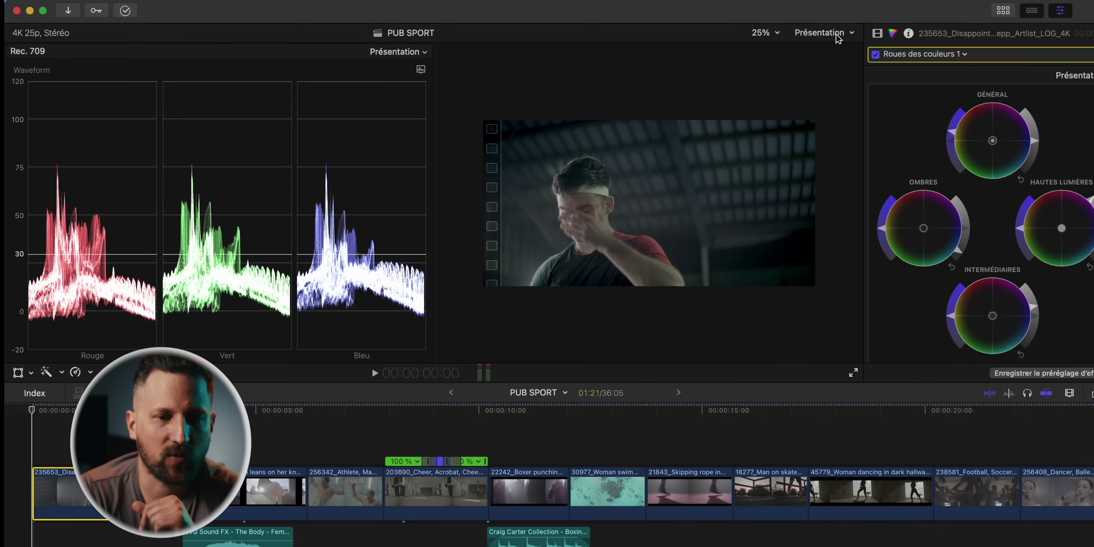
Step: Hide the video scopes (Instruments vidéo) beside the viewer
left_click(796, 36)
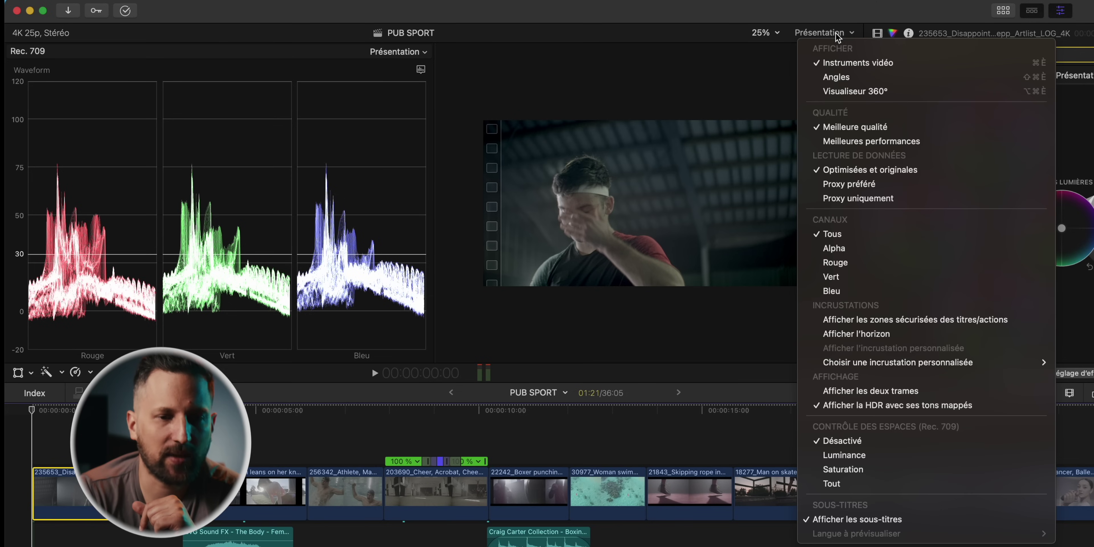
left_click(868, 64)
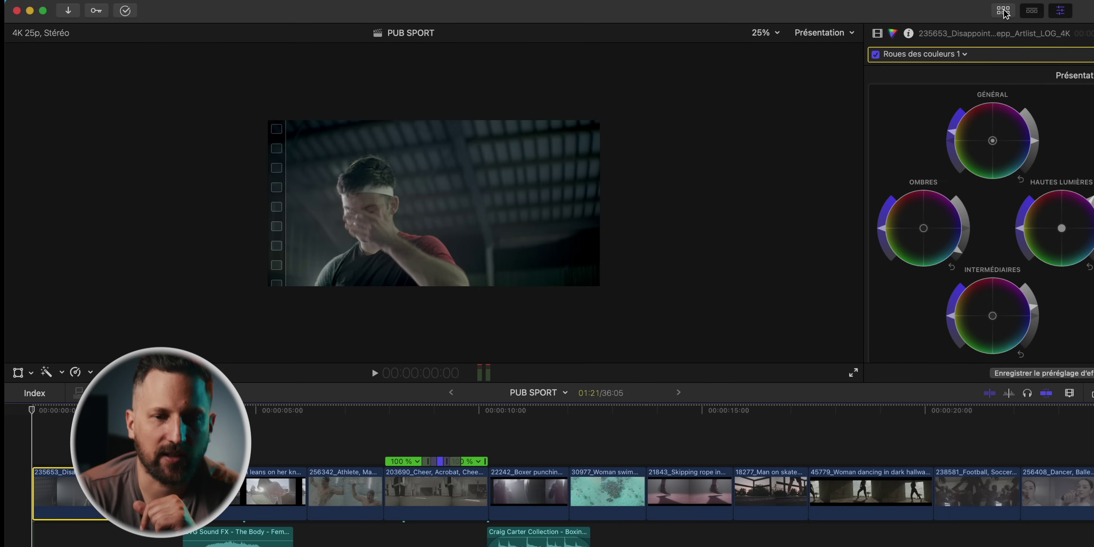
Step: Reopen the browser, find the mAdjustment Layer title and place it above the clips at the start of the timeline
left_click(1004, 11)
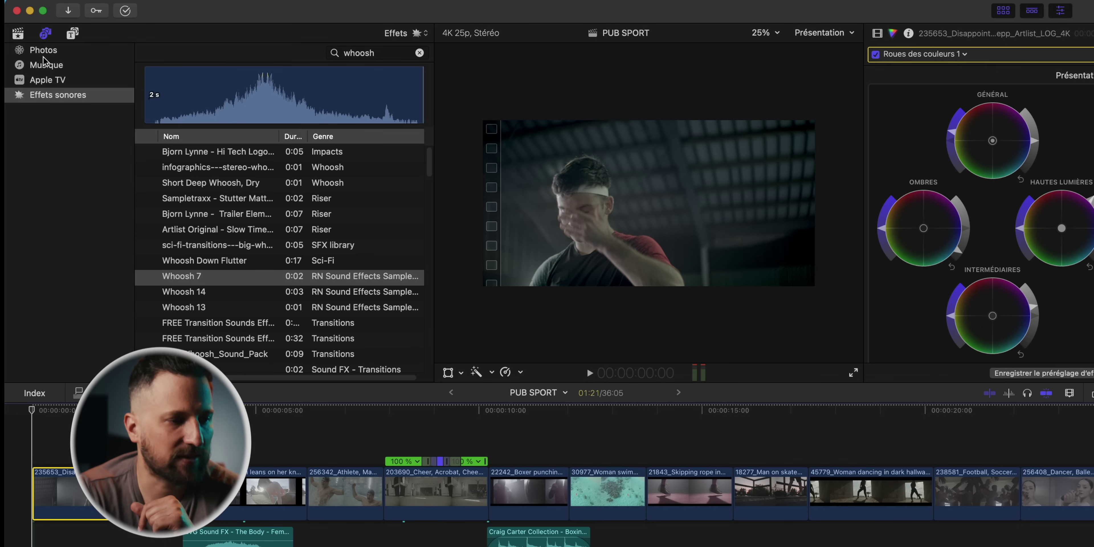
left_click(19, 38)
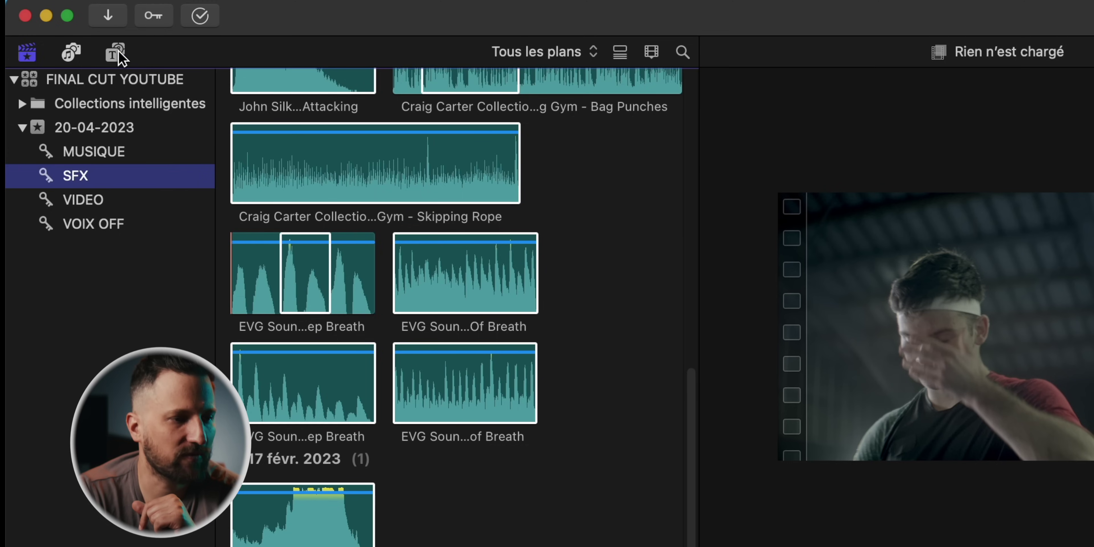
left_click(75, 34)
scroll(91, 246, "up", 10)
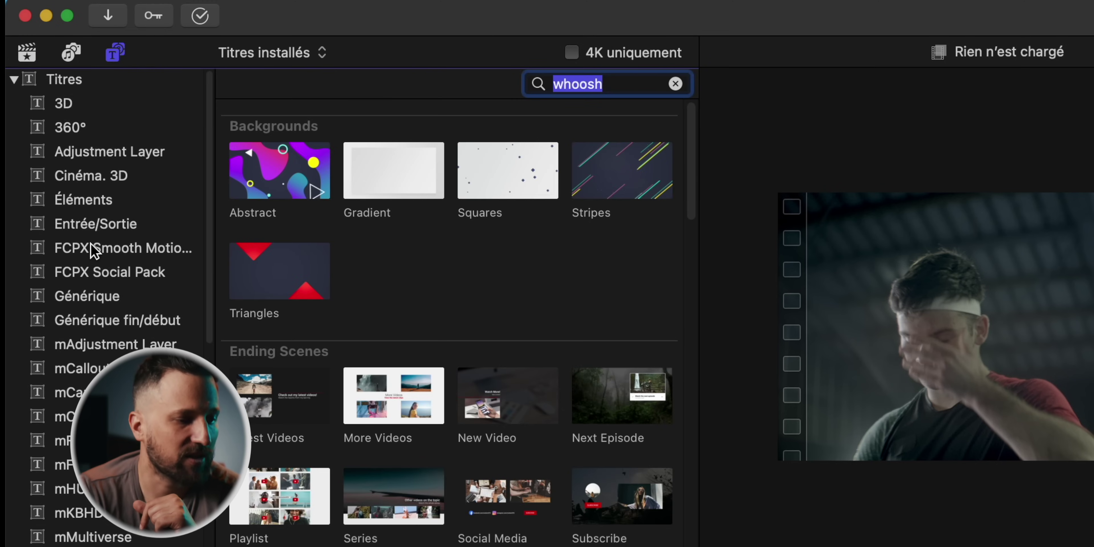
scroll(90, 246, "down", 3)
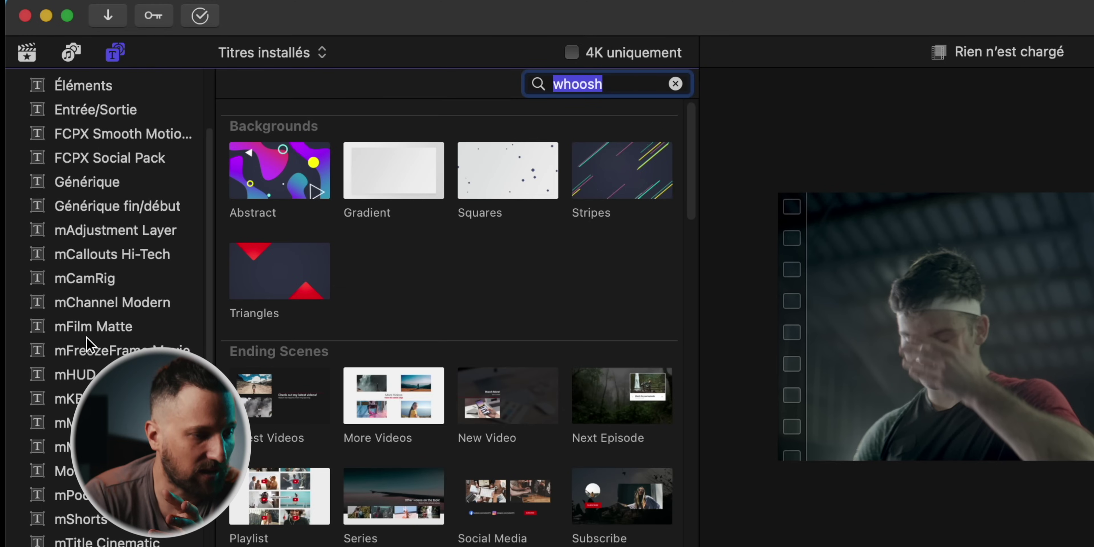
scroll(117, 197, "down", 2)
left_click(117, 197)
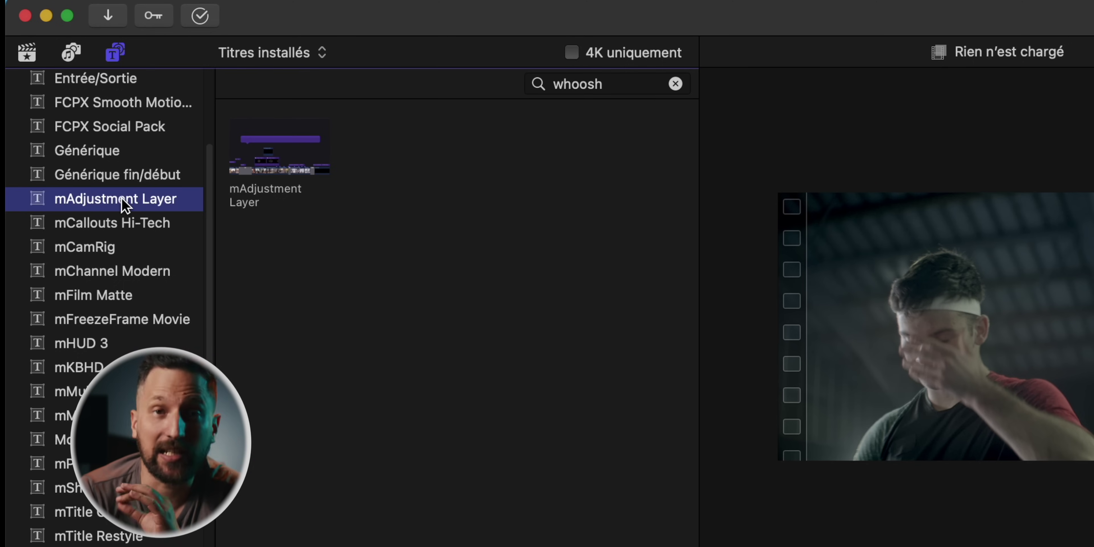
left_click(284, 149)
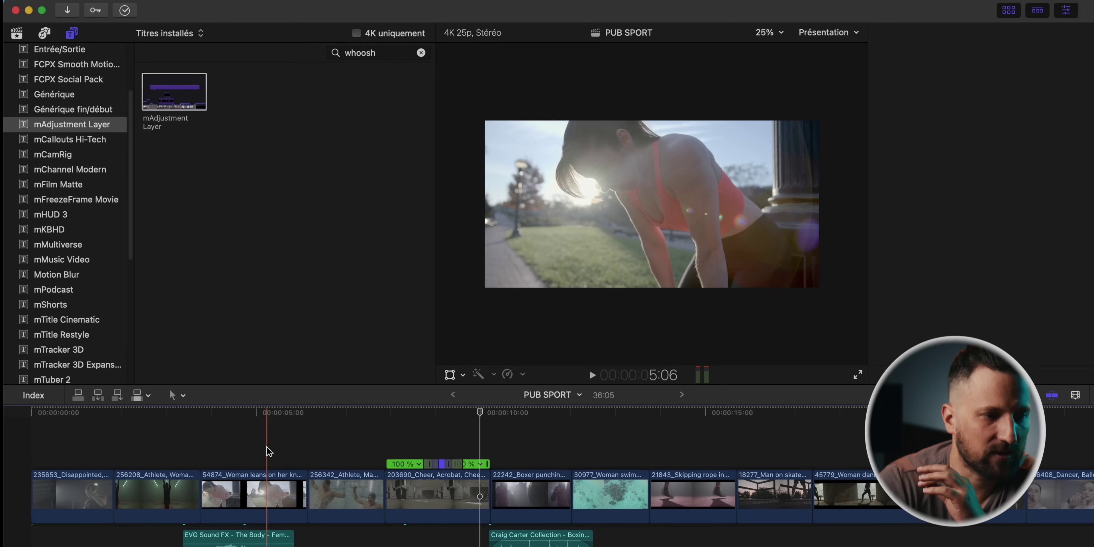
left_click_drag(196, 112, 36, 433)
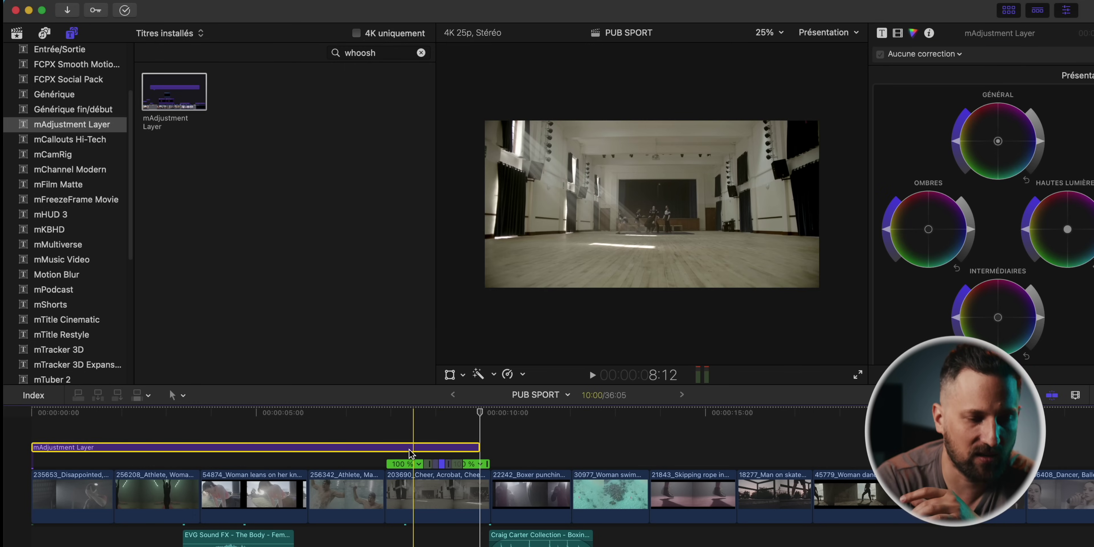
Step: Extend the adjustment layer to the end of the last clip so it covers the whole edit
key("super+minus")
key("super+minus")
left_click_drag(173, 447, 549, 440)
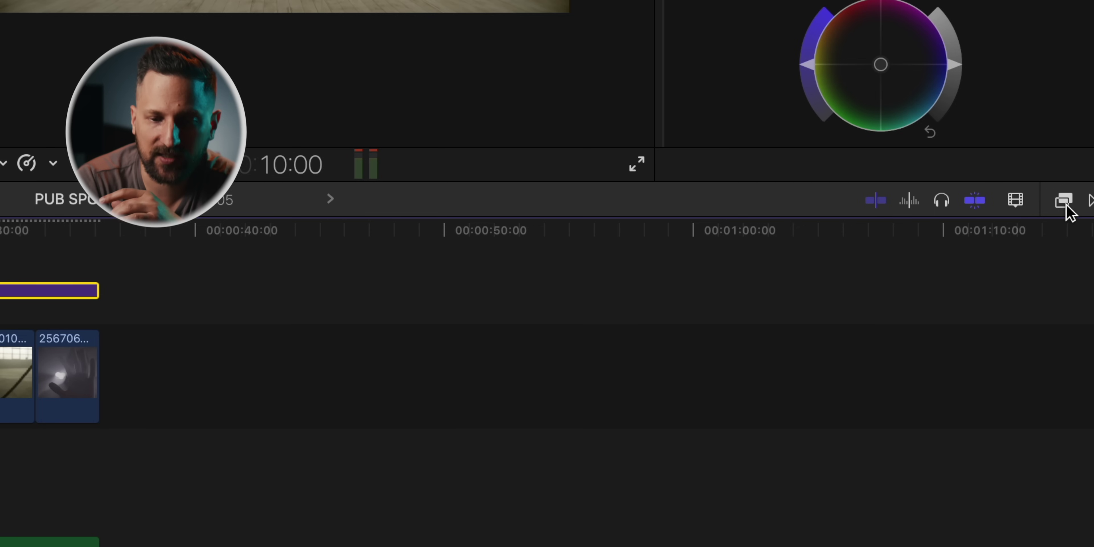
Step: Apply the LUT personnalisée effect to the adjustment layer and choose the DaBomb LUT from EME LUT pack Vol.2
left_click(1065, 201)
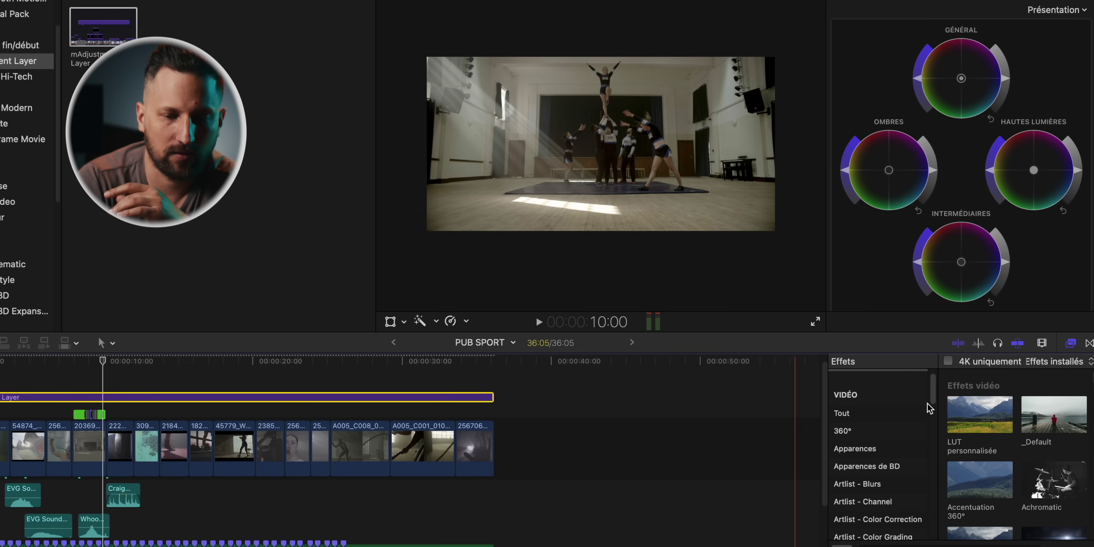
left_click_drag(984, 419, 472, 403)
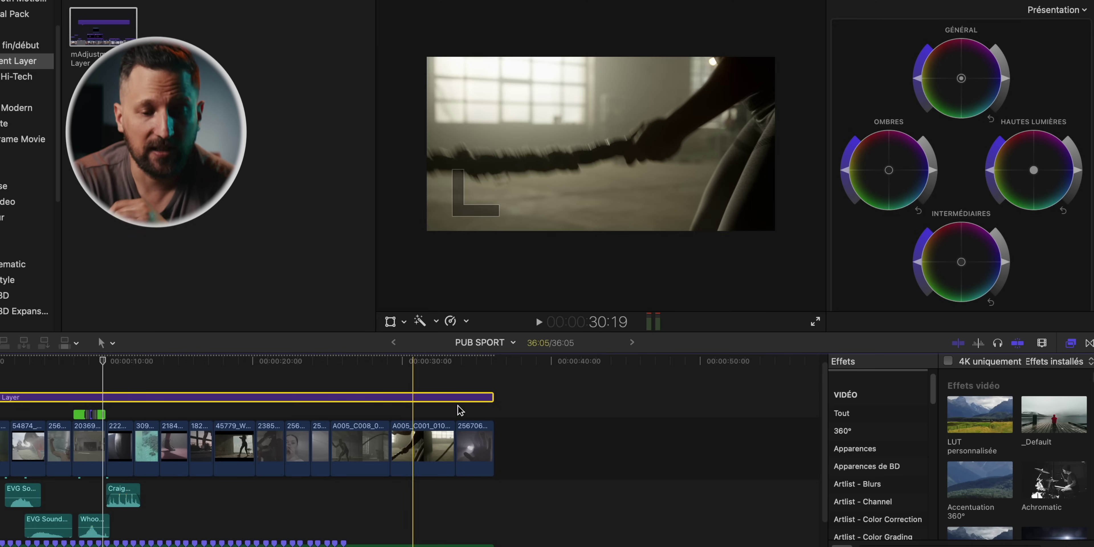
scroll(975, 509, "down", 5)
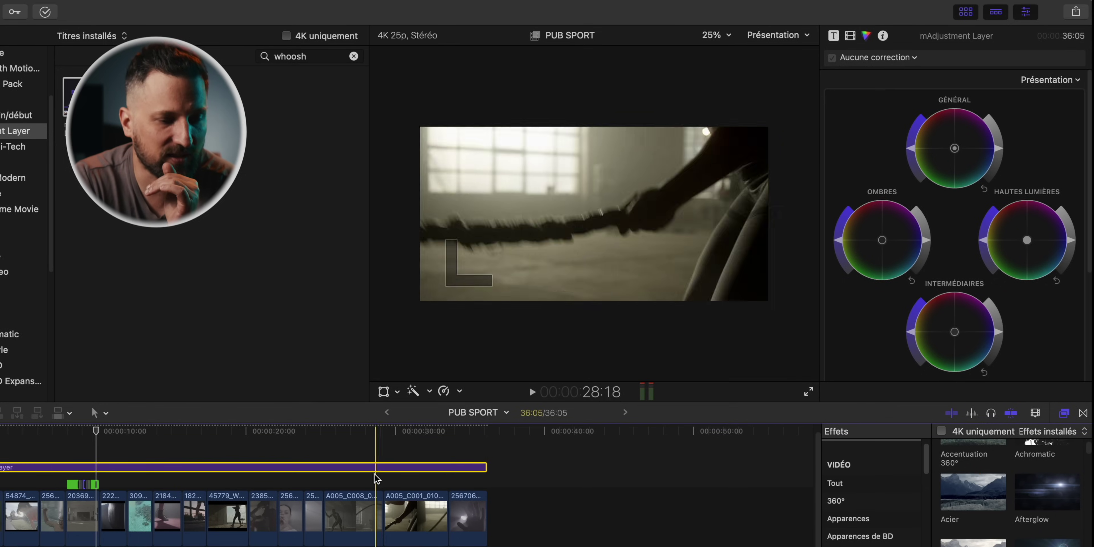
left_click(850, 36)
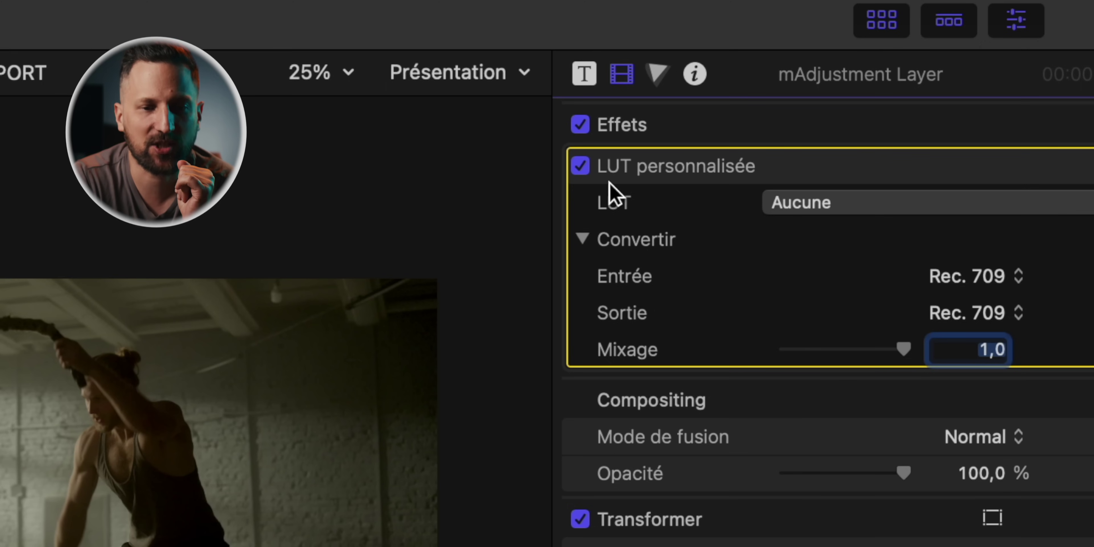
left_click(873, 207)
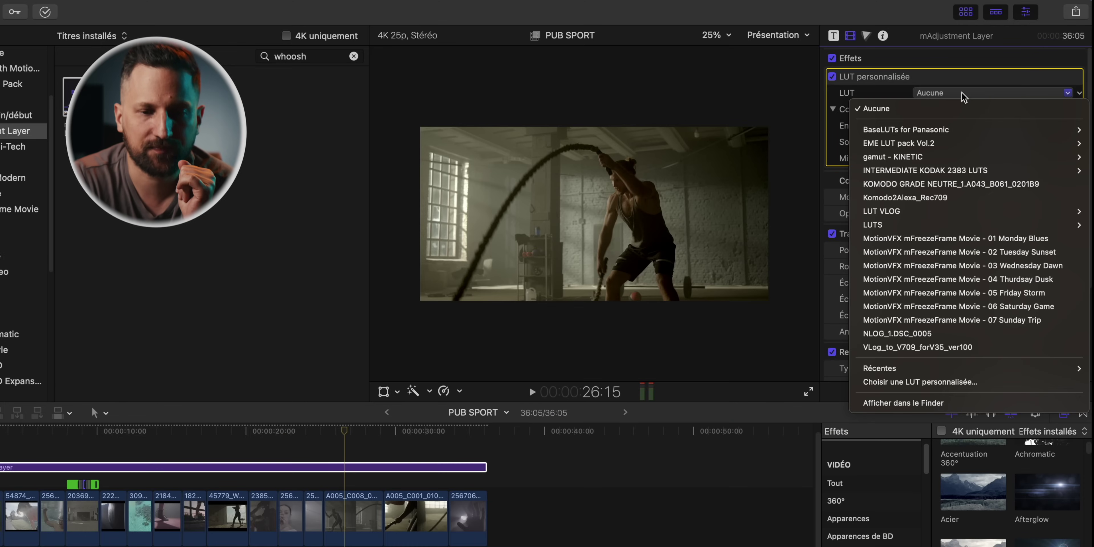
mouse_move(907, 148)
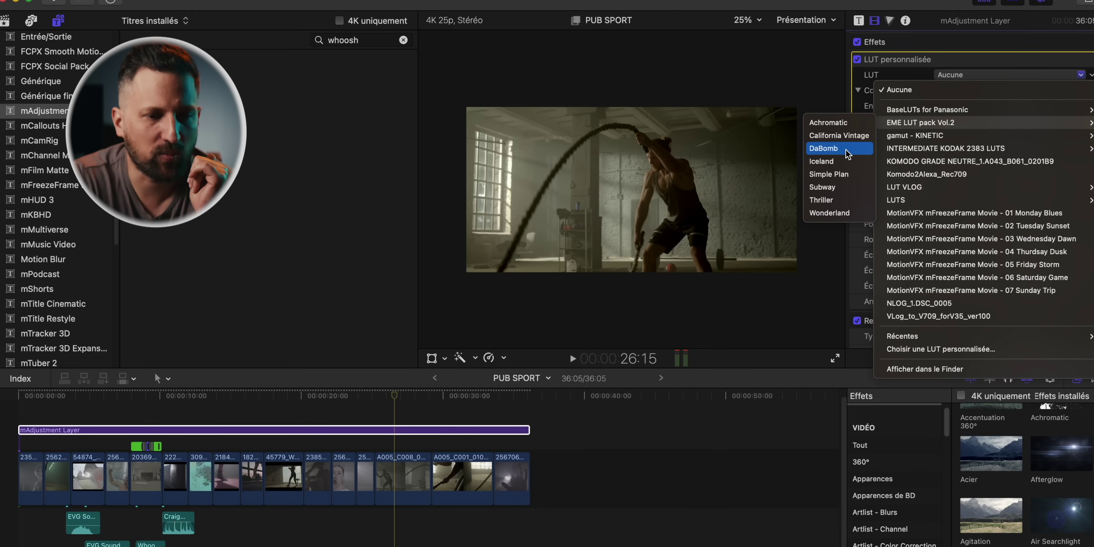
left_click(845, 154)
Step: Try stacking a second copy of the adjustment layer with its custom LUT switched off, and undo it
left_click(266, 431)
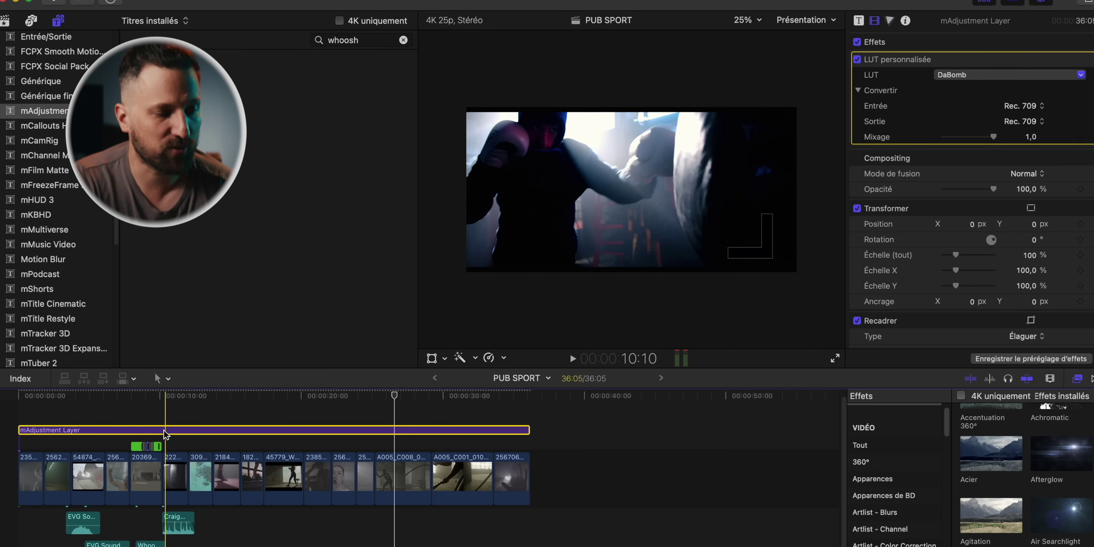
left_click_drag(164, 430, 163, 413)
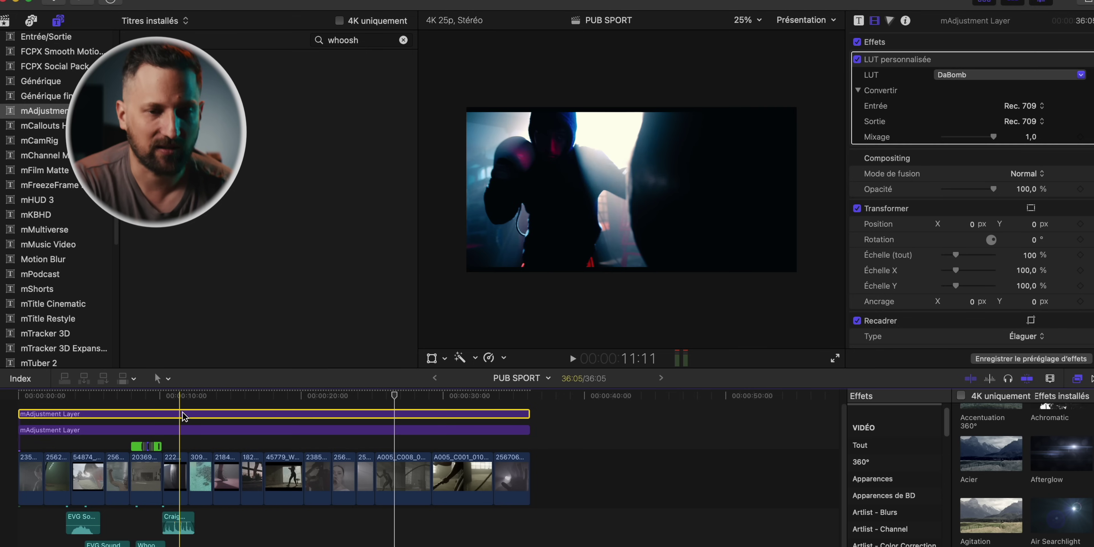
left_click(858, 59)
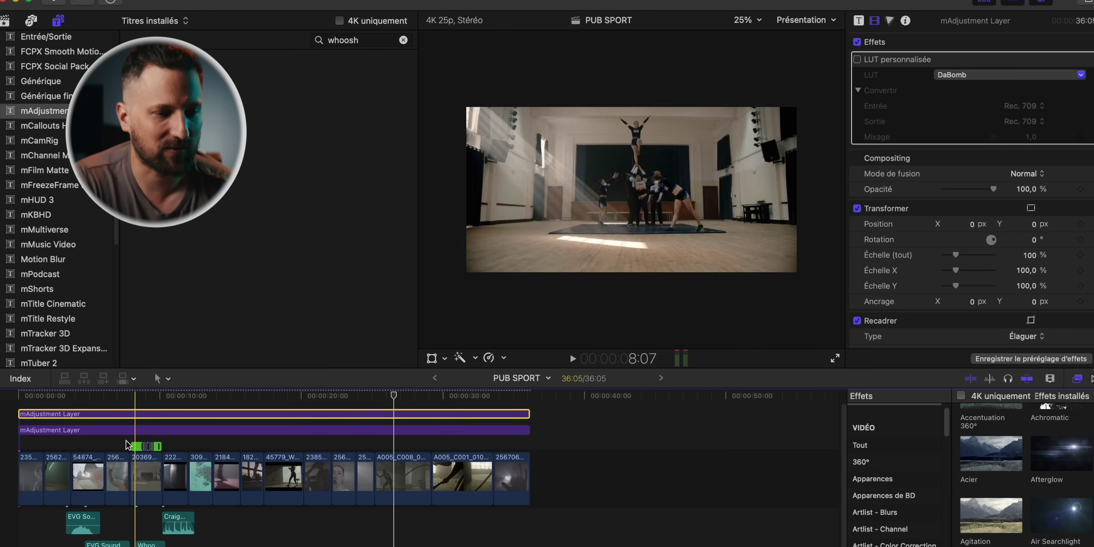
left_click(209, 431)
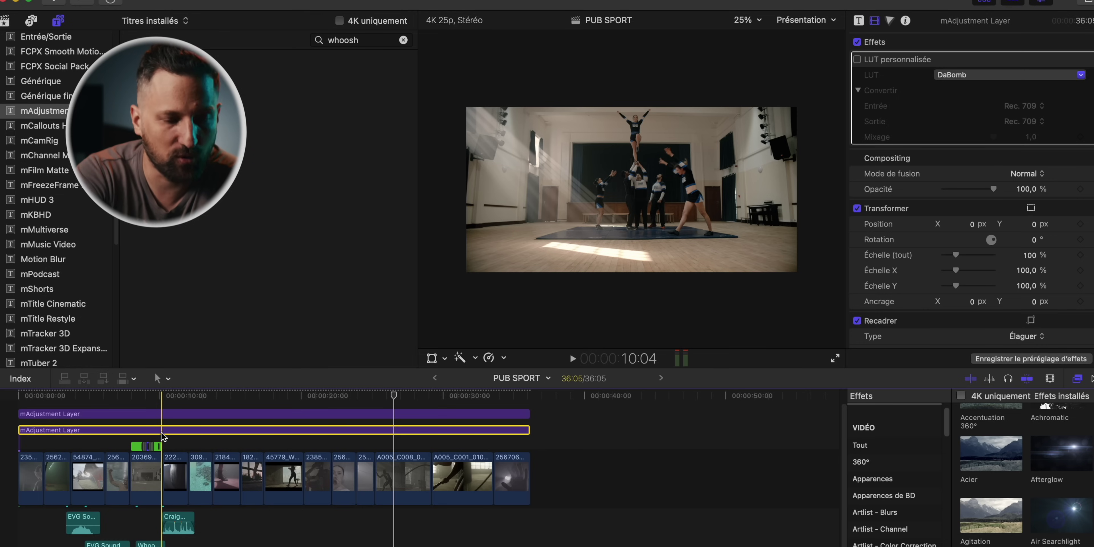
key("super+z")
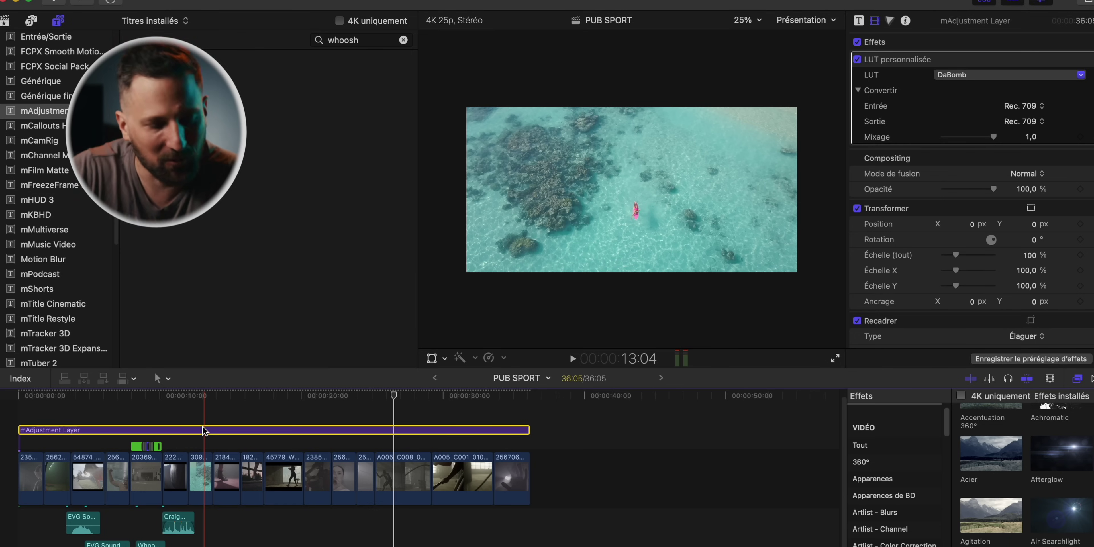
Step: Enlarge the timeline area and play the project from its start to review the LUT over the clips
left_click_drag(274, 368, 283, 278)
left_click(86, 386)
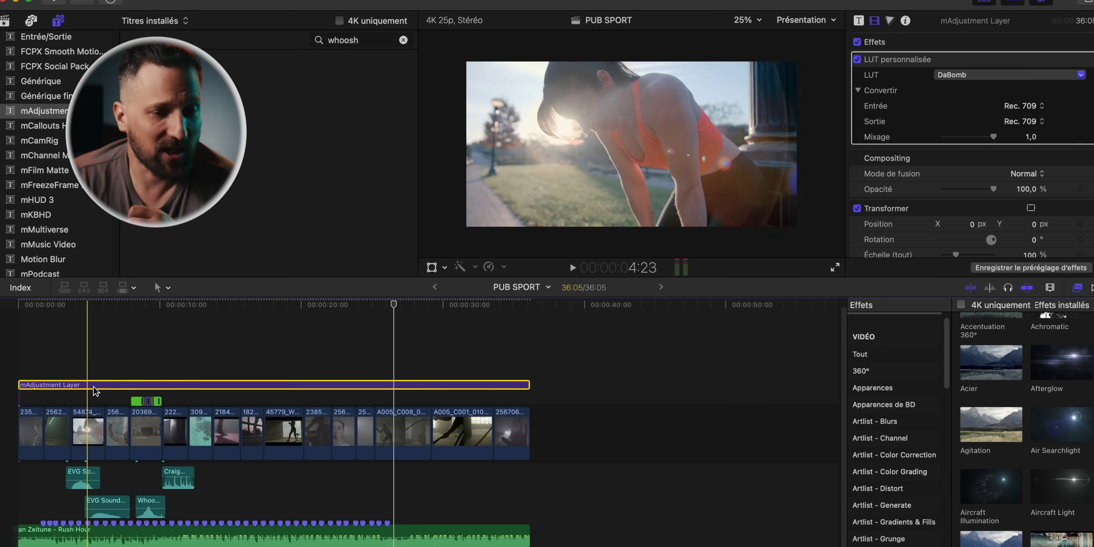
left_click(18, 306)
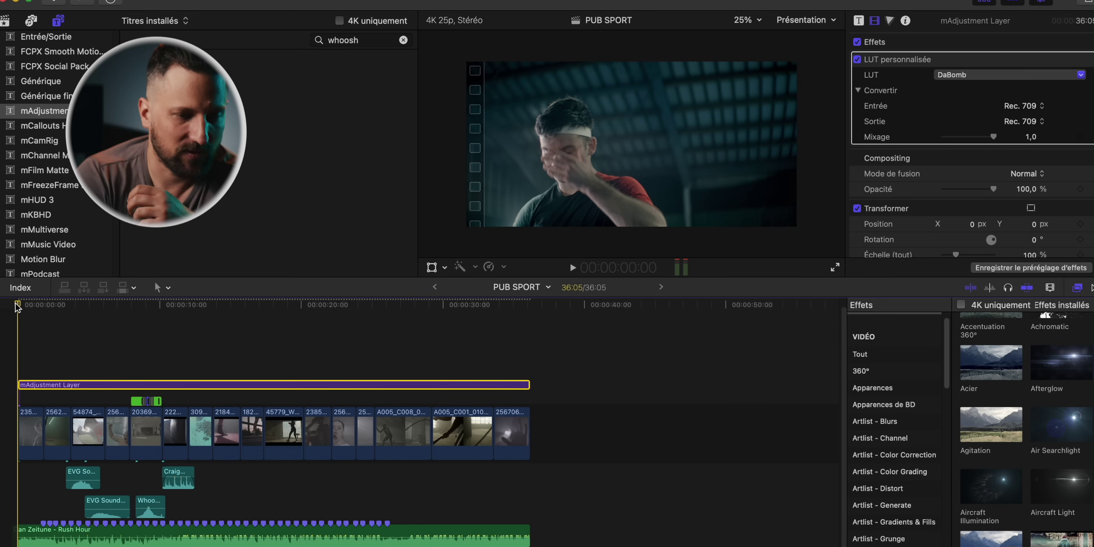
key("space")
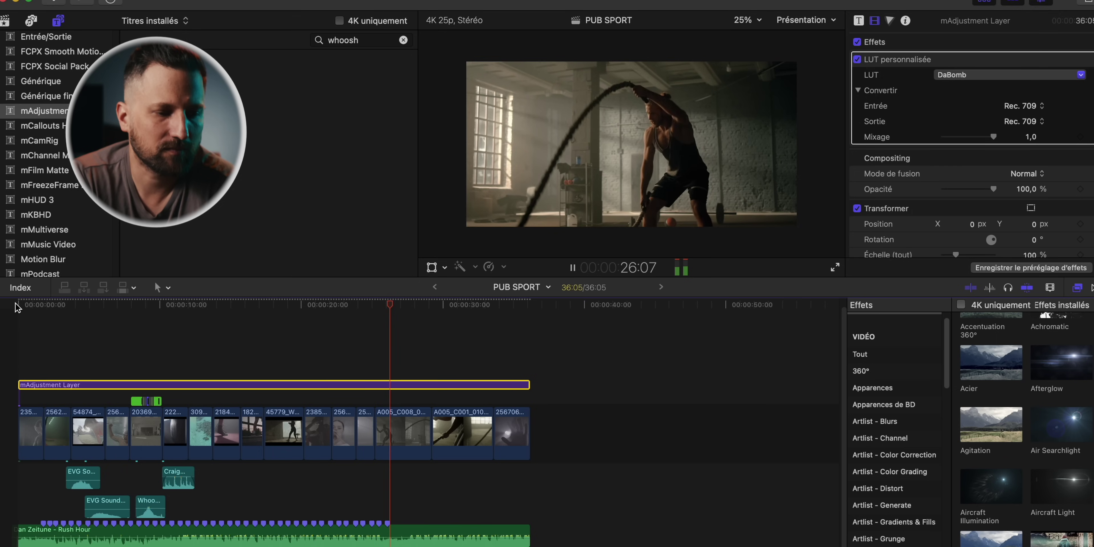
key("space")
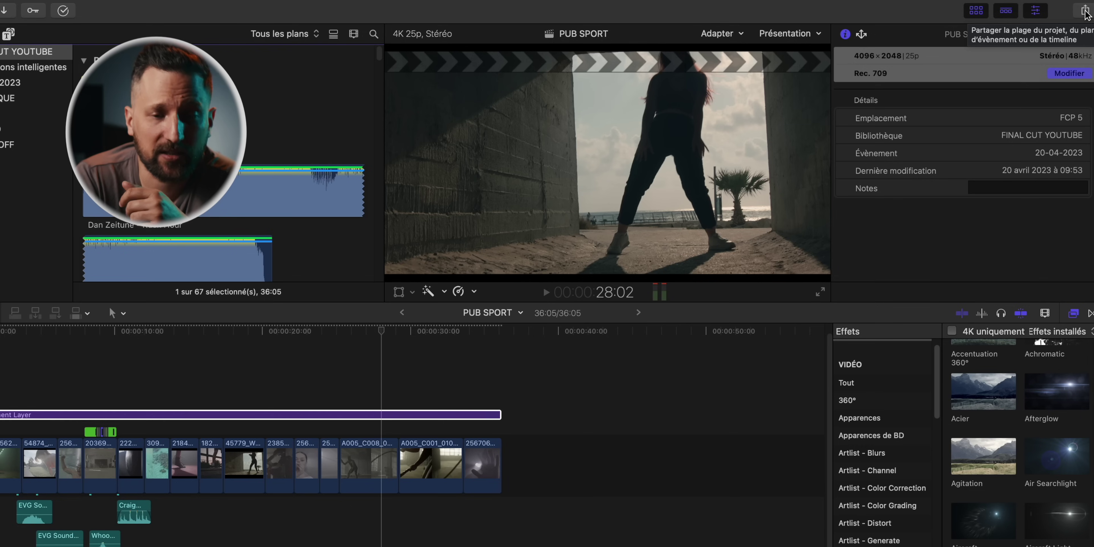
Step: Look through the available sharing destinations, including the ones that can be added
left_click(1086, 12)
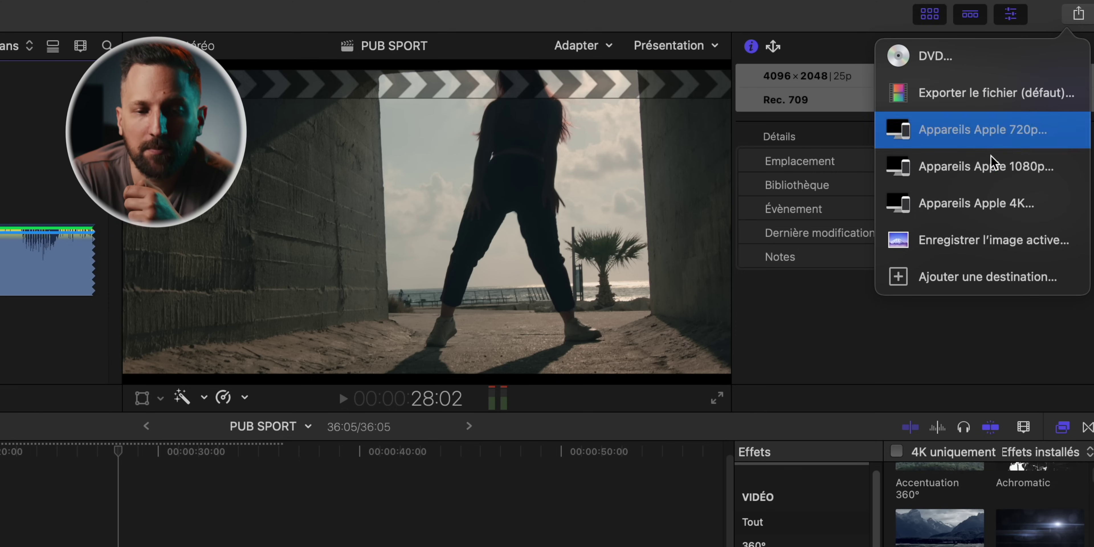
left_click(954, 277)
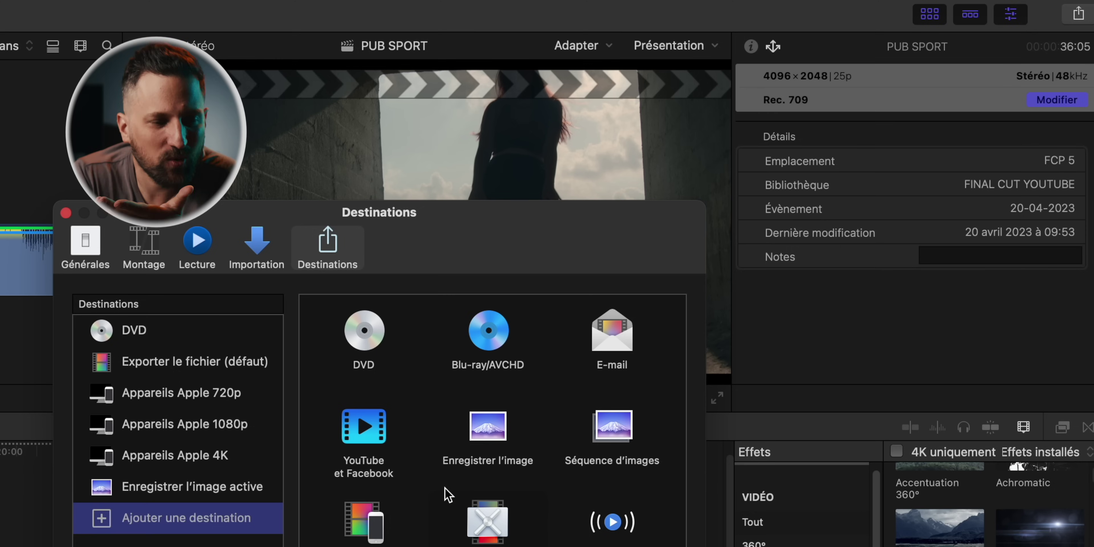
left_click(66, 213)
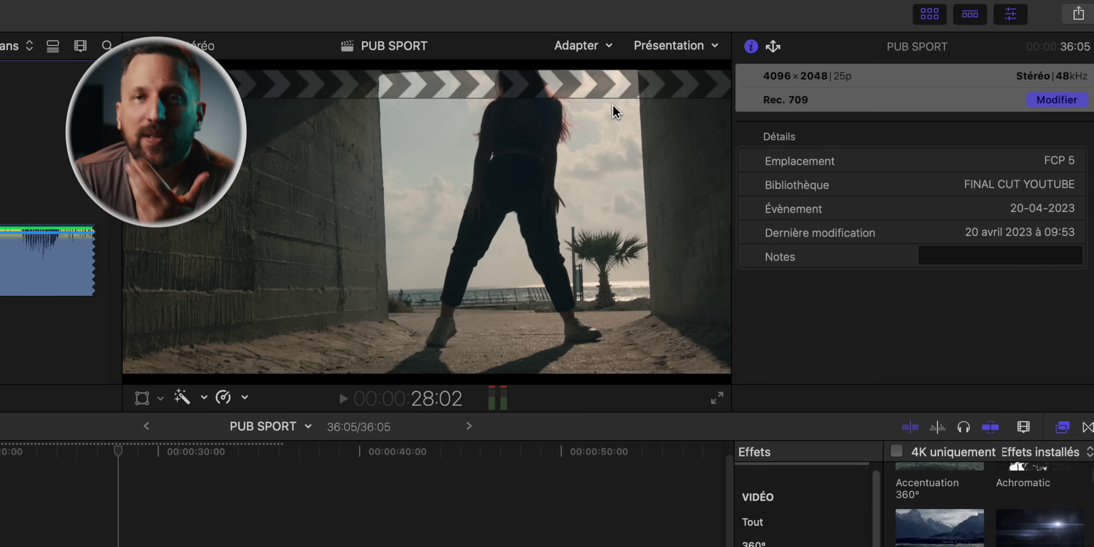
Step: Set up a file export of the project with the Vidéo et audio format and the H.264 video codec
left_click(1077, 14)
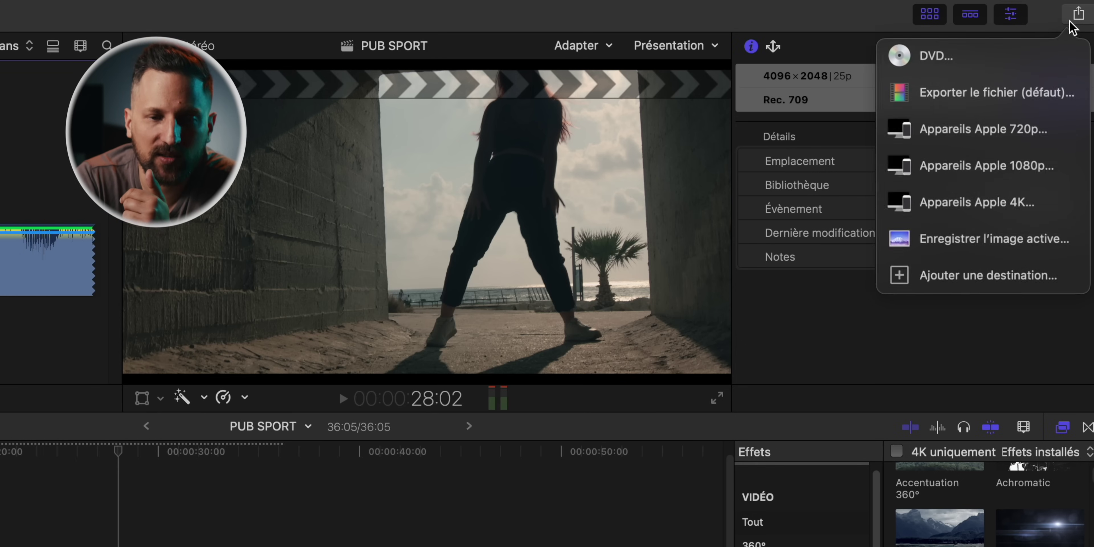
left_click(964, 106)
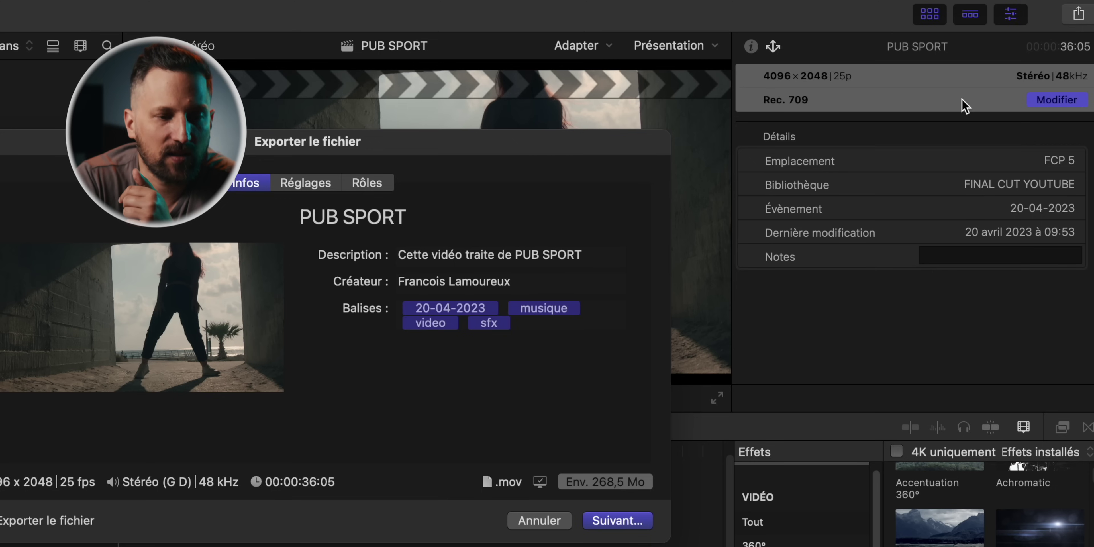
left_click(300, 186)
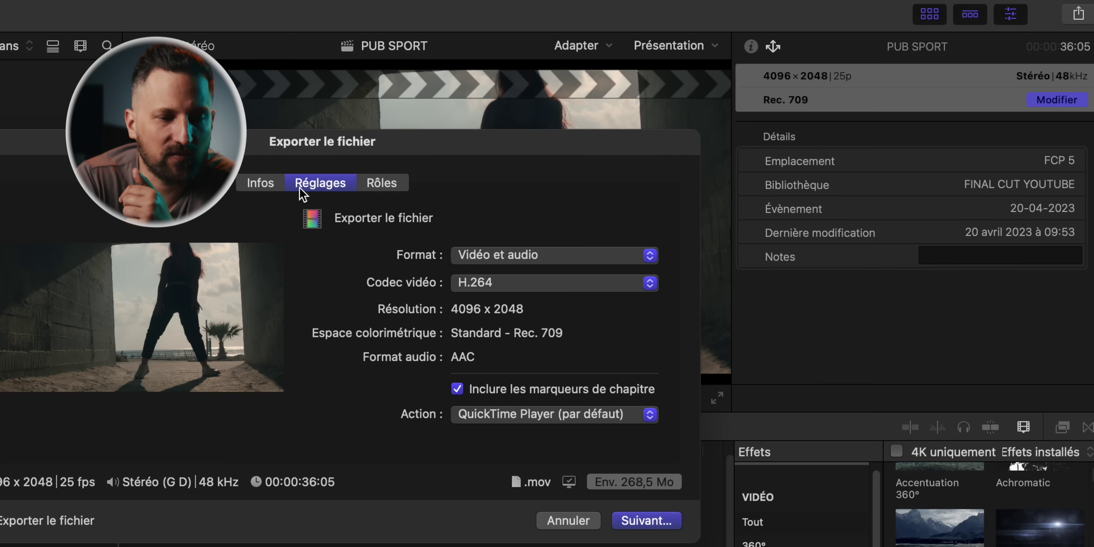
left_click(512, 257)
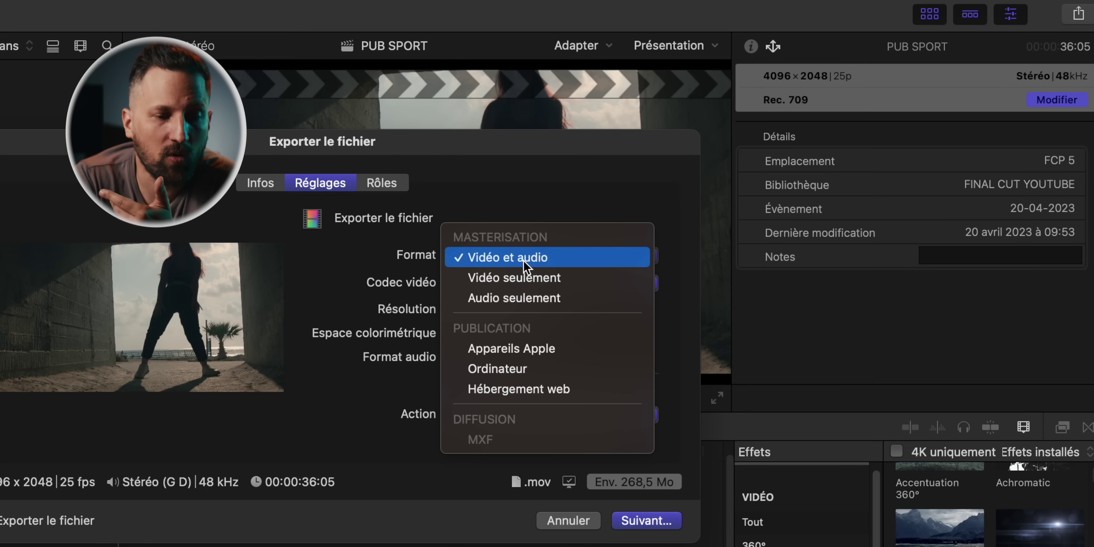
left_click(509, 258)
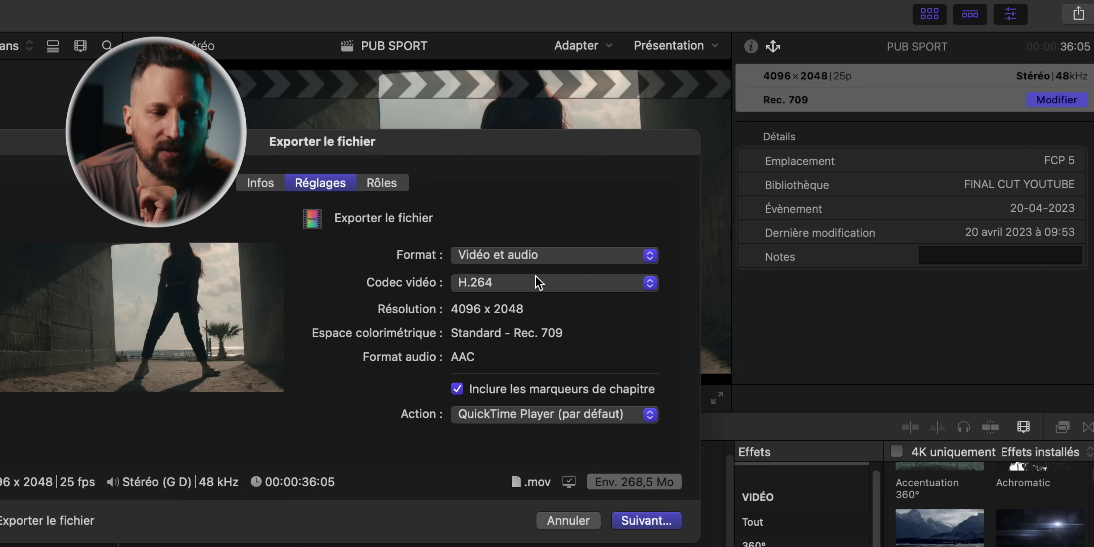
left_click(587, 278)
left_click(586, 279)
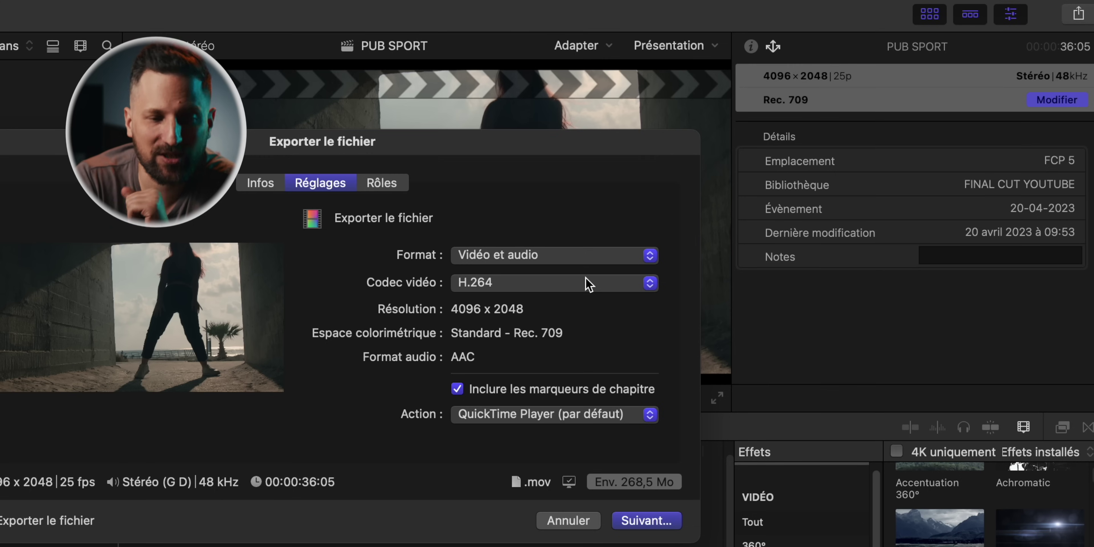
left_click(588, 283)
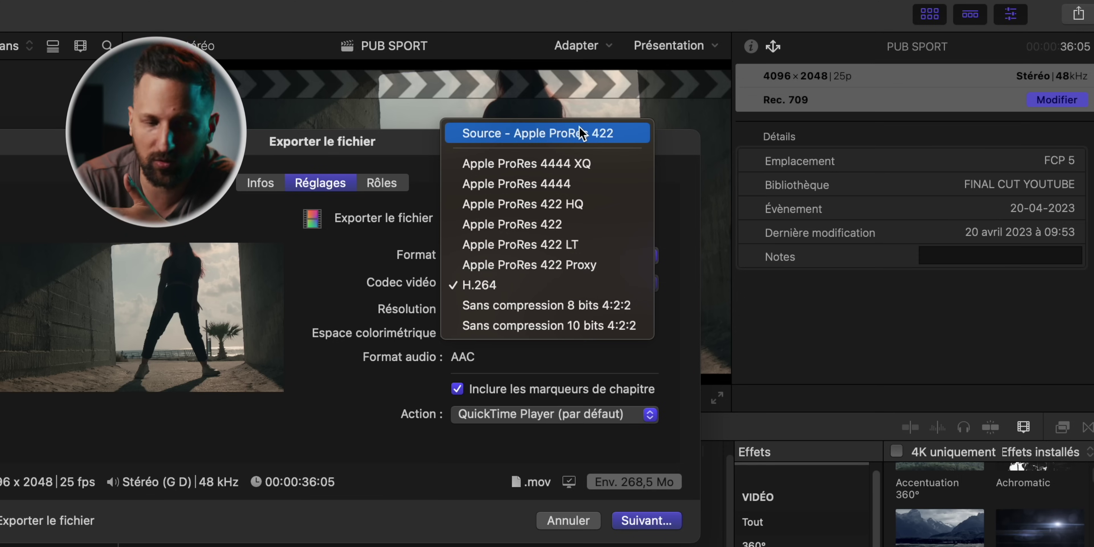
left_click(562, 293)
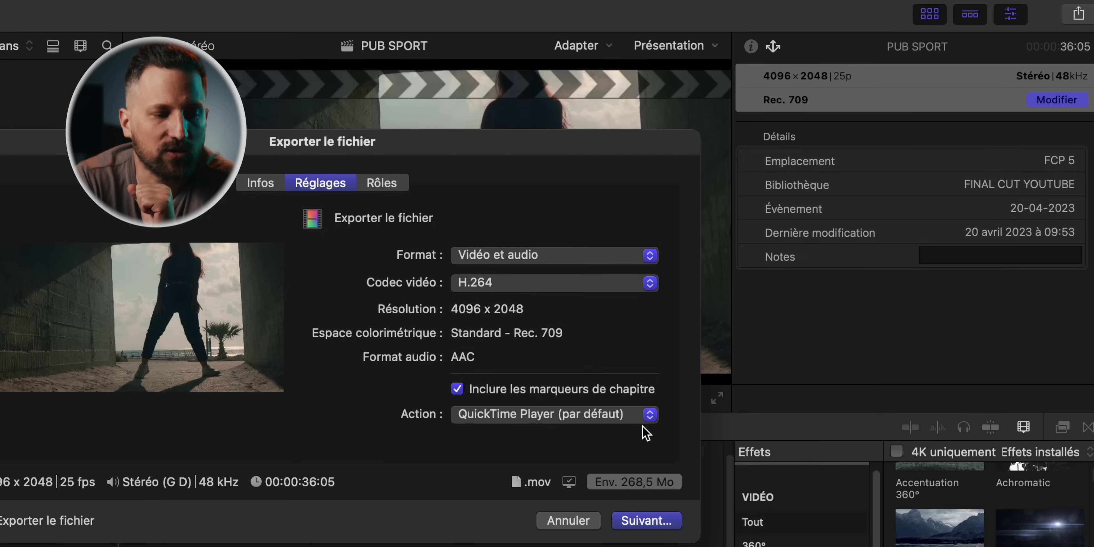
Step: Save the export as PUB SPORT in a new EXPORTS folder inside DEMO FINAL CUT
left_click(639, 520)
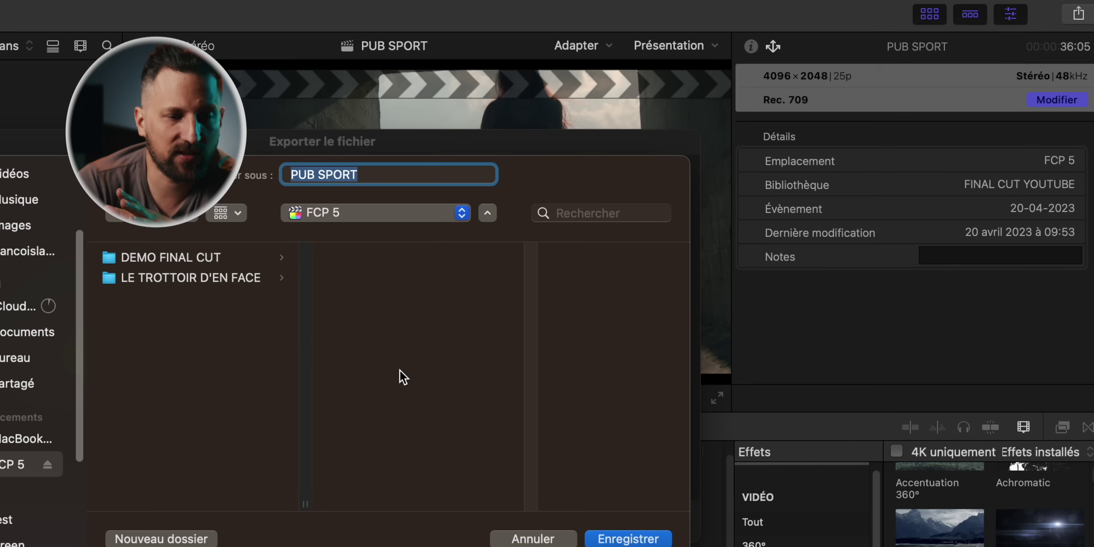
left_click(172, 259)
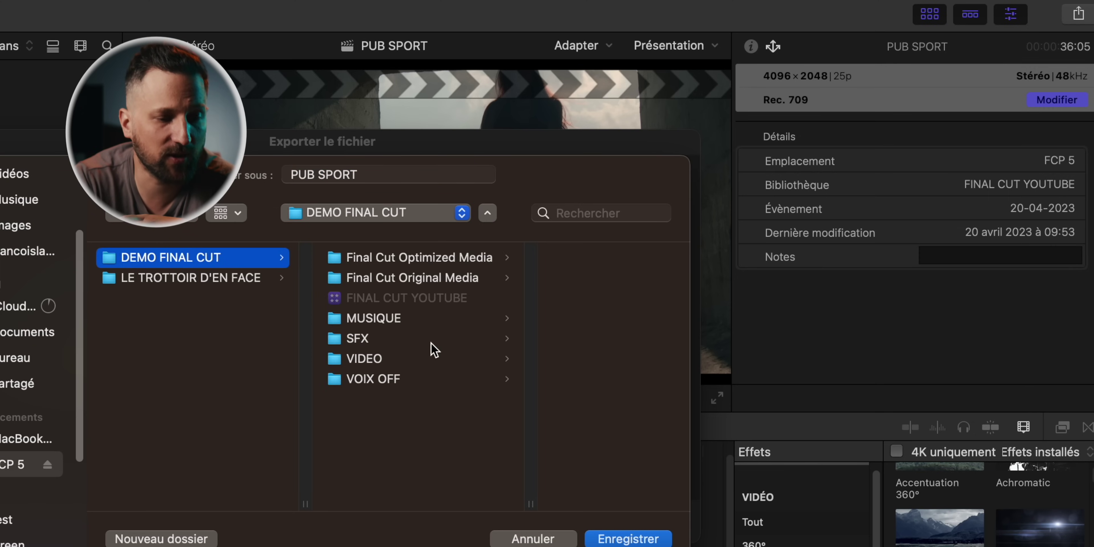
left_click(151, 541)
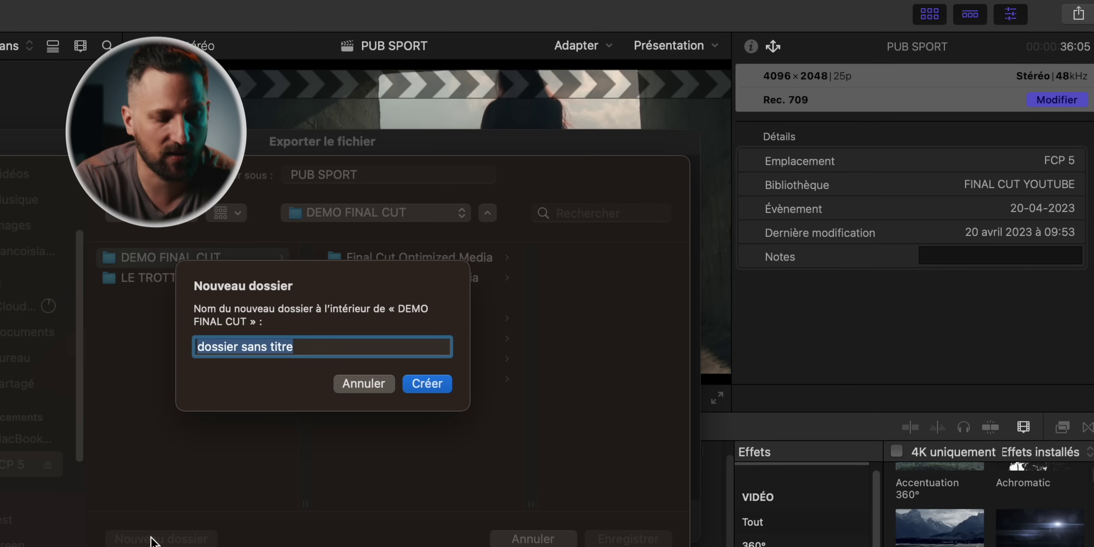
type("EXPORTS")
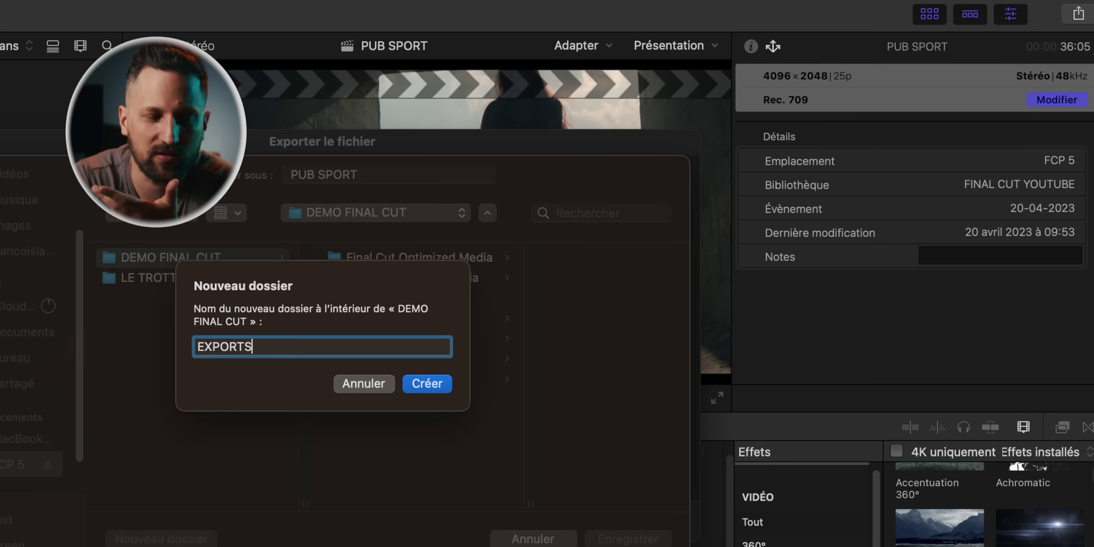
left_click(431, 386)
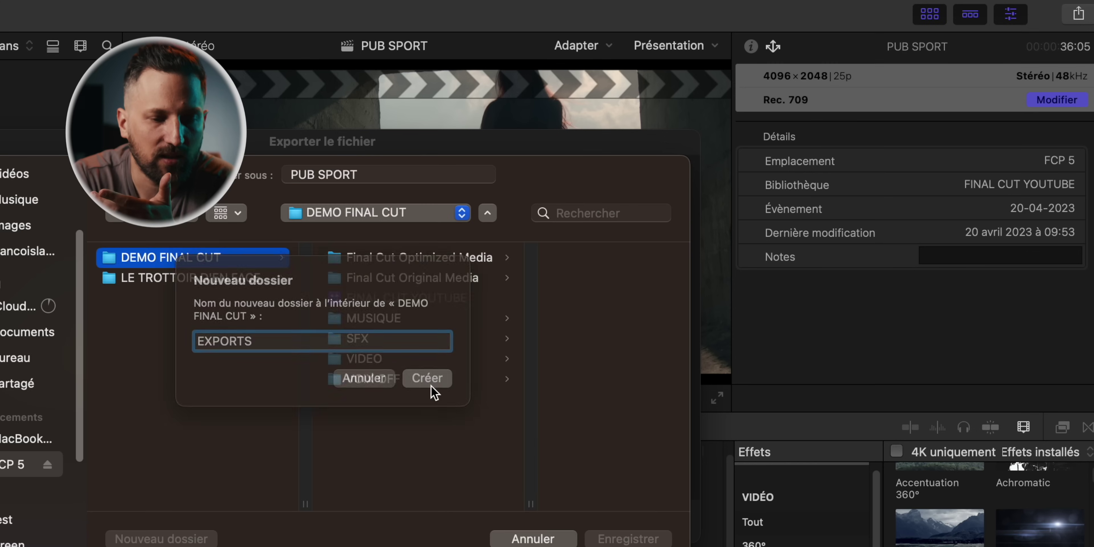
left_click(631, 538)
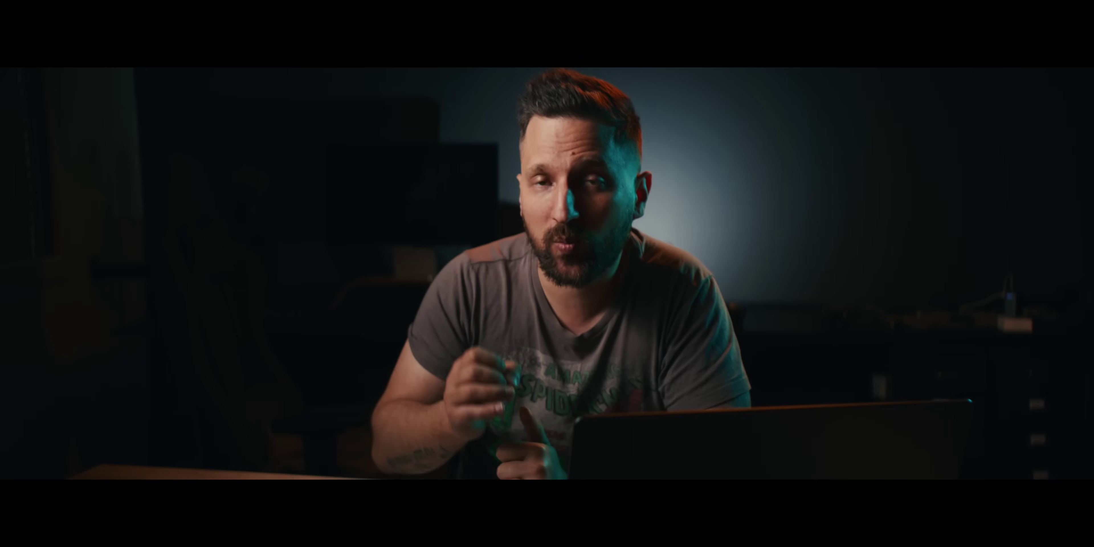